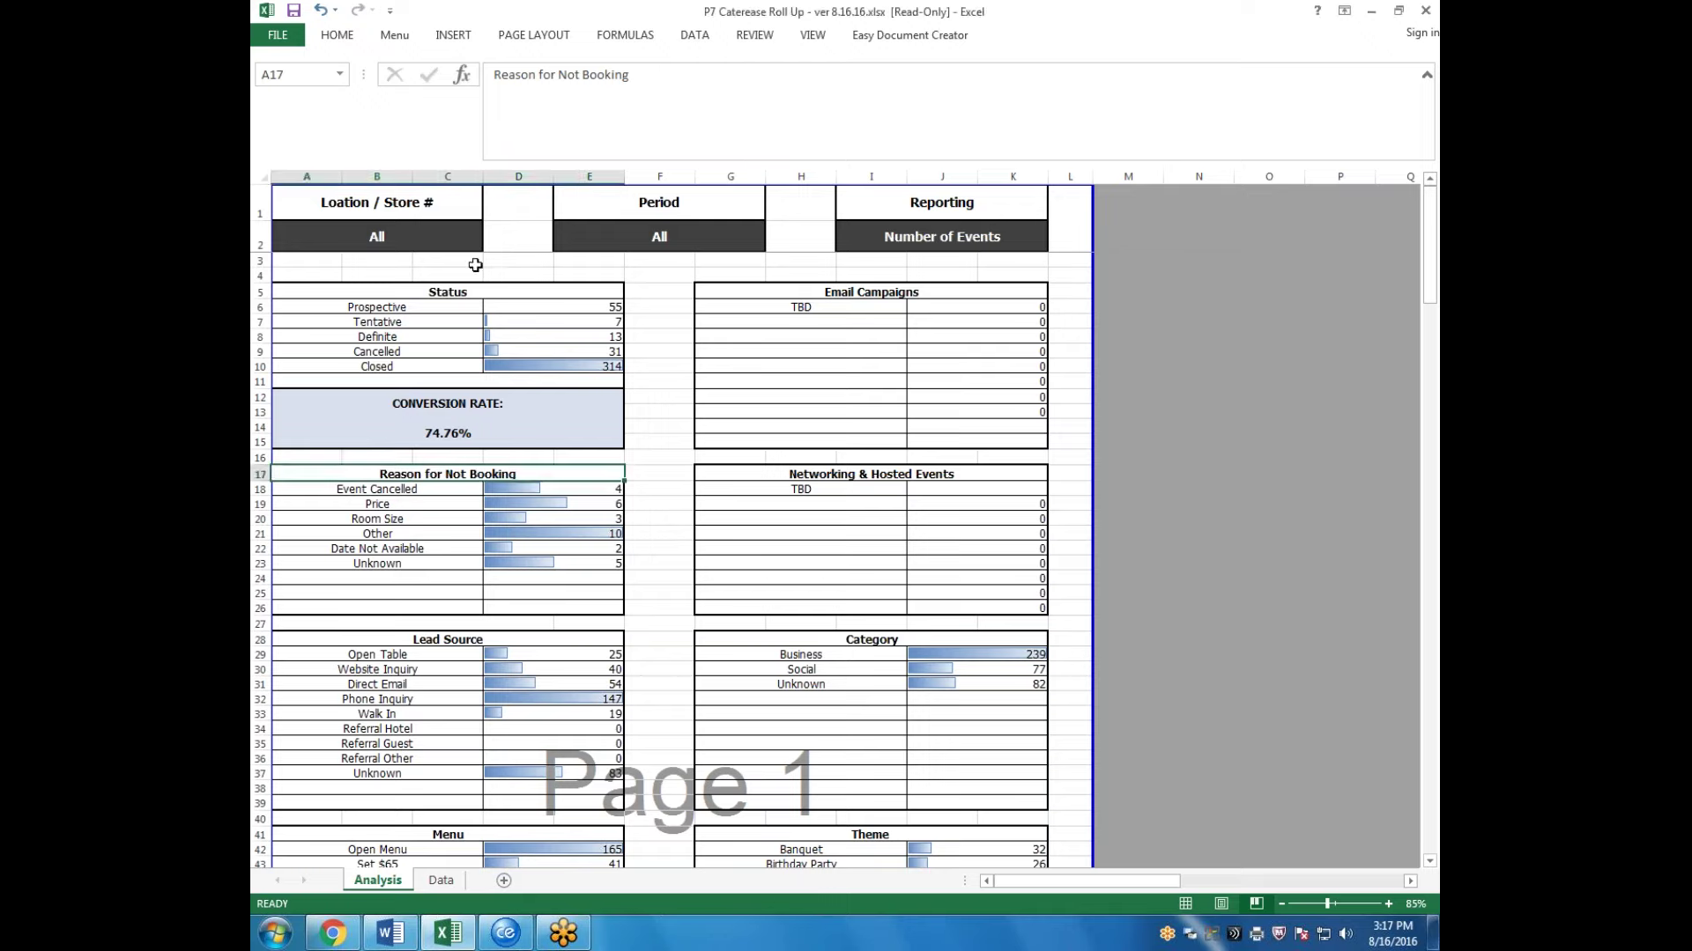
Filter the dashboard's location to 350, then switch it to location 422.
click(453, 236)
click(490, 243)
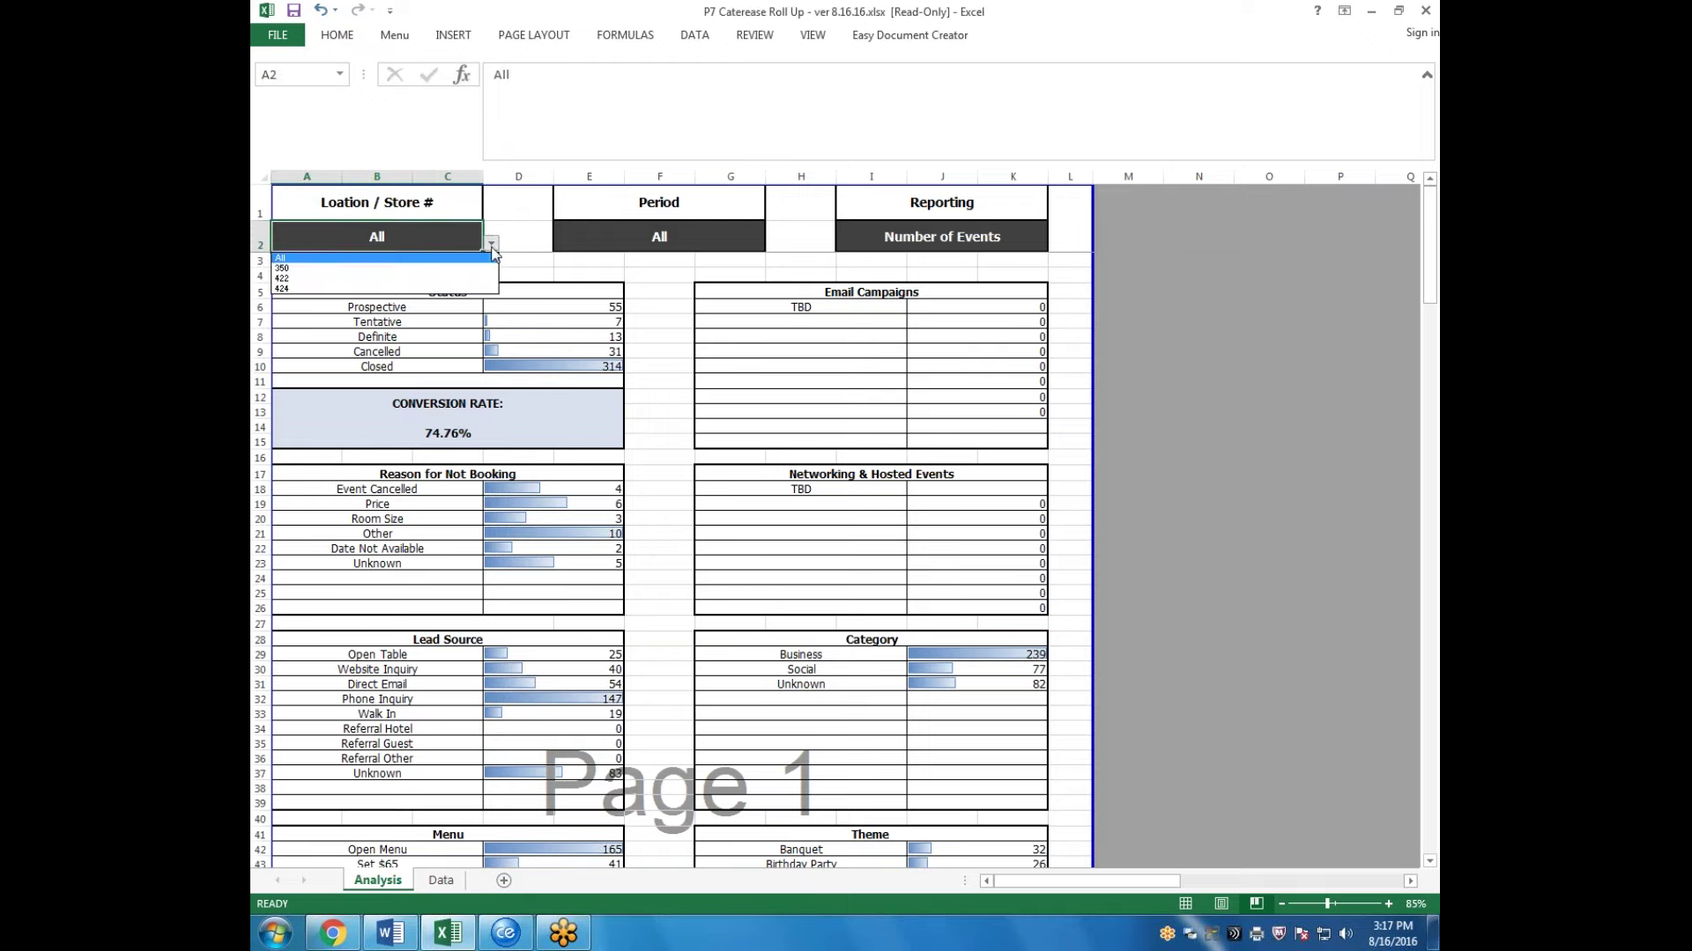
click(460, 268)
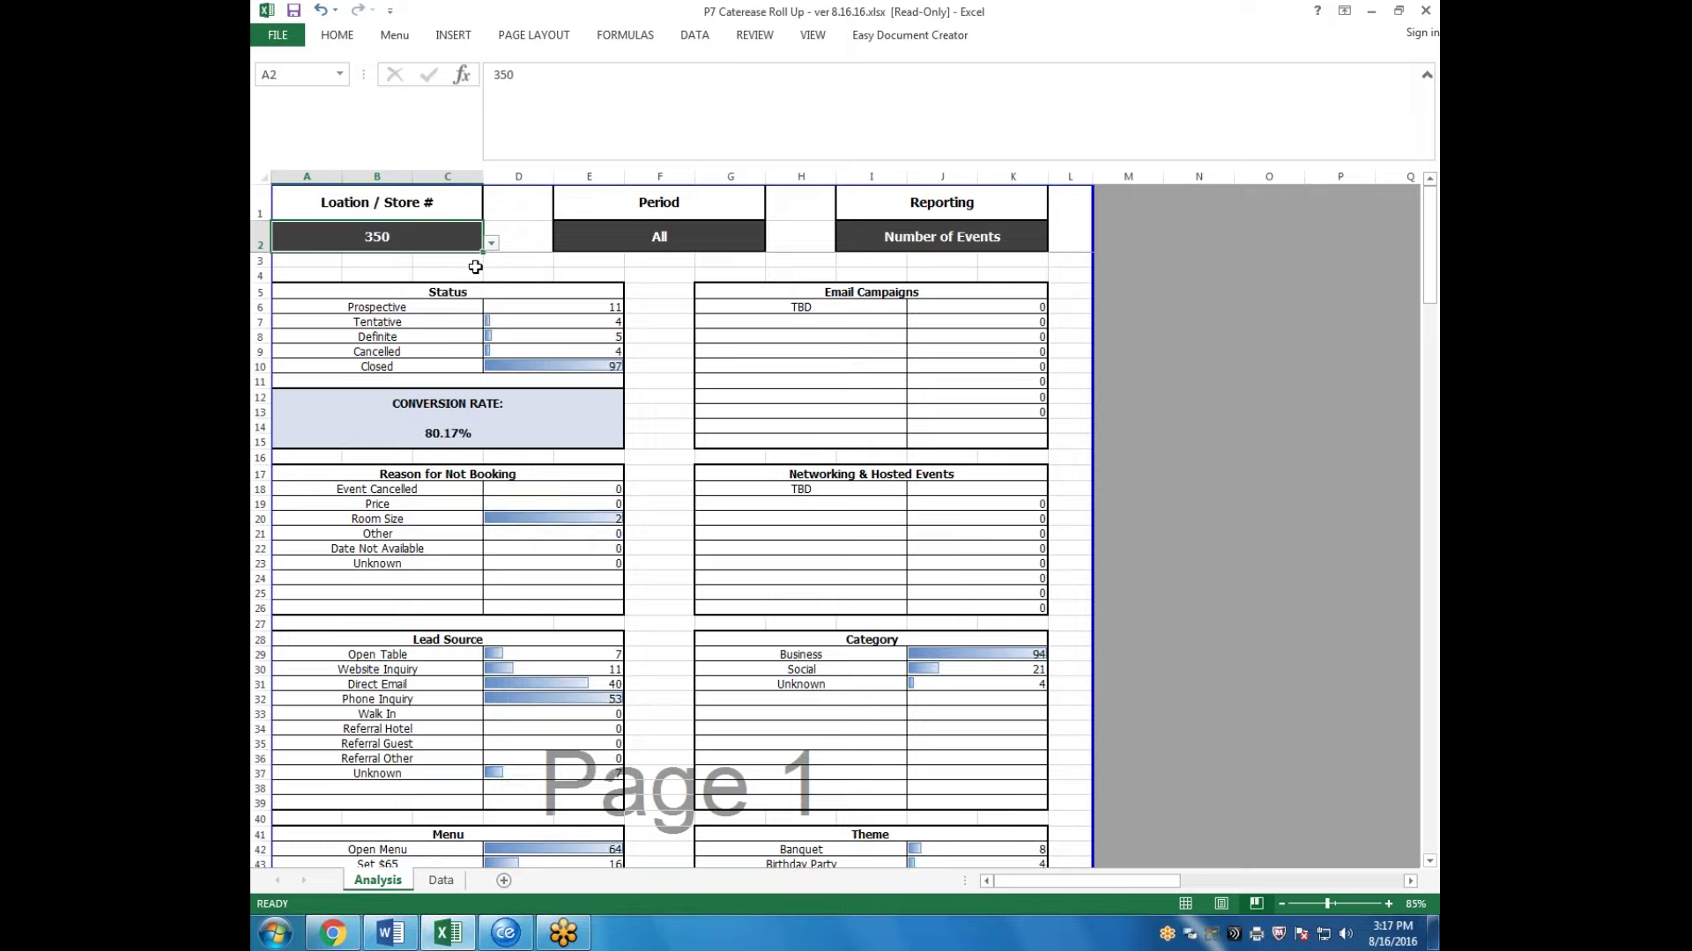
click(490, 246)
click(458, 283)
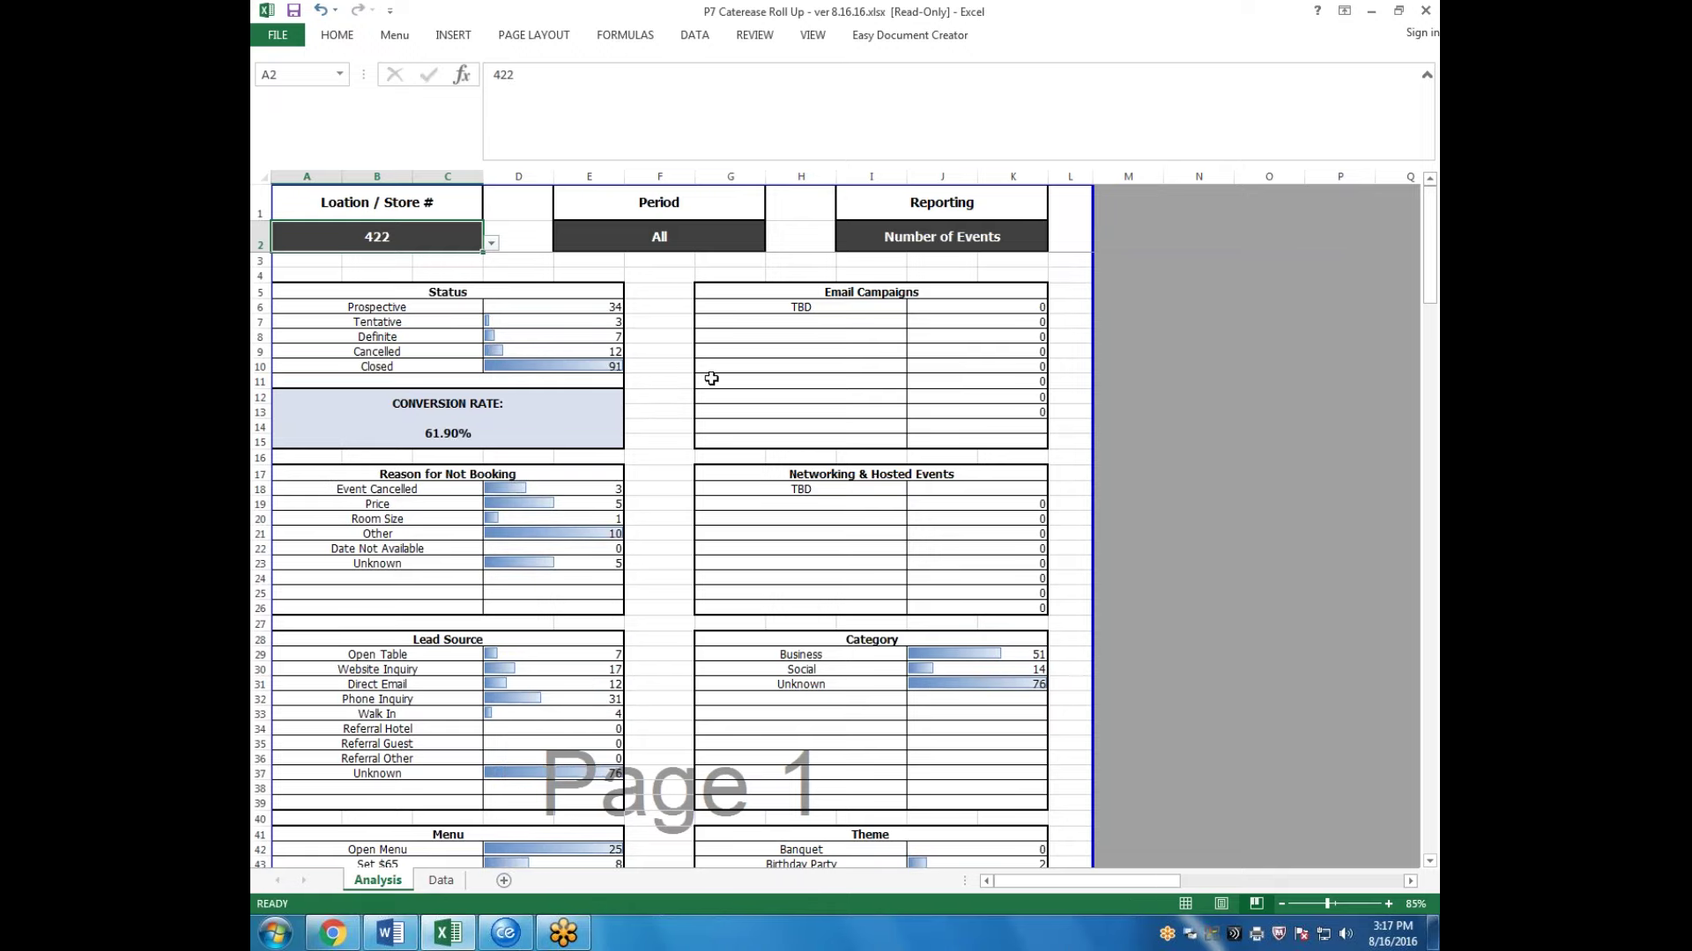
Inspect the conversion rate formula cells for location 422.
click(469, 430)
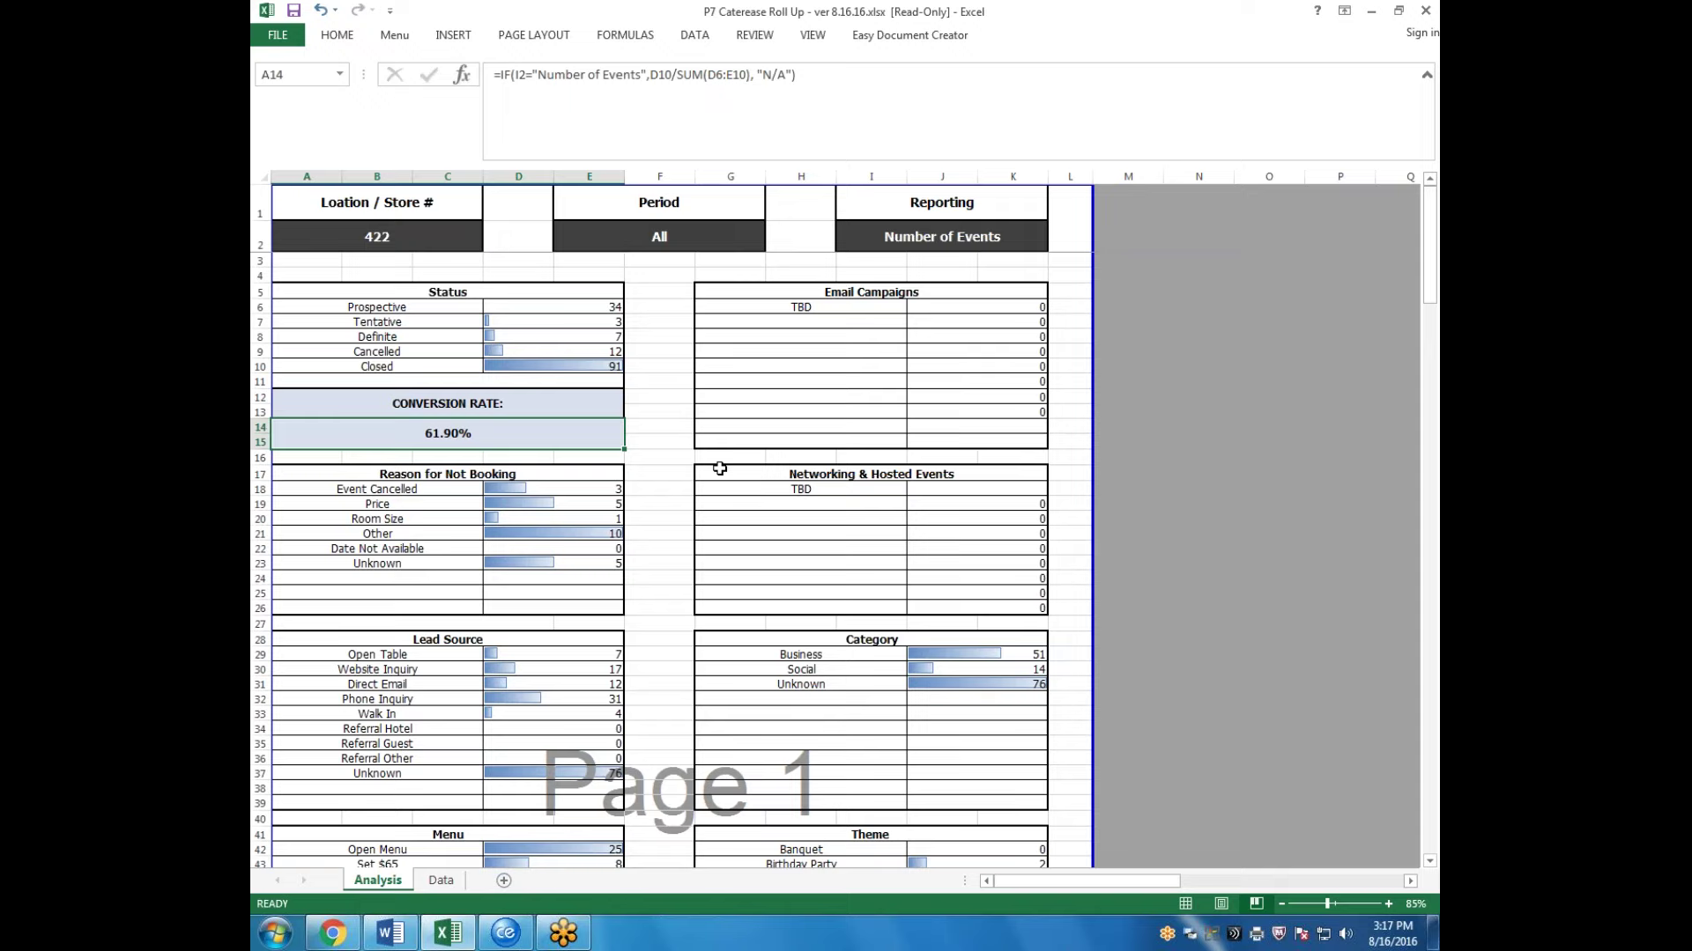
click(566, 413)
click(555, 432)
click(525, 405)
click(502, 431)
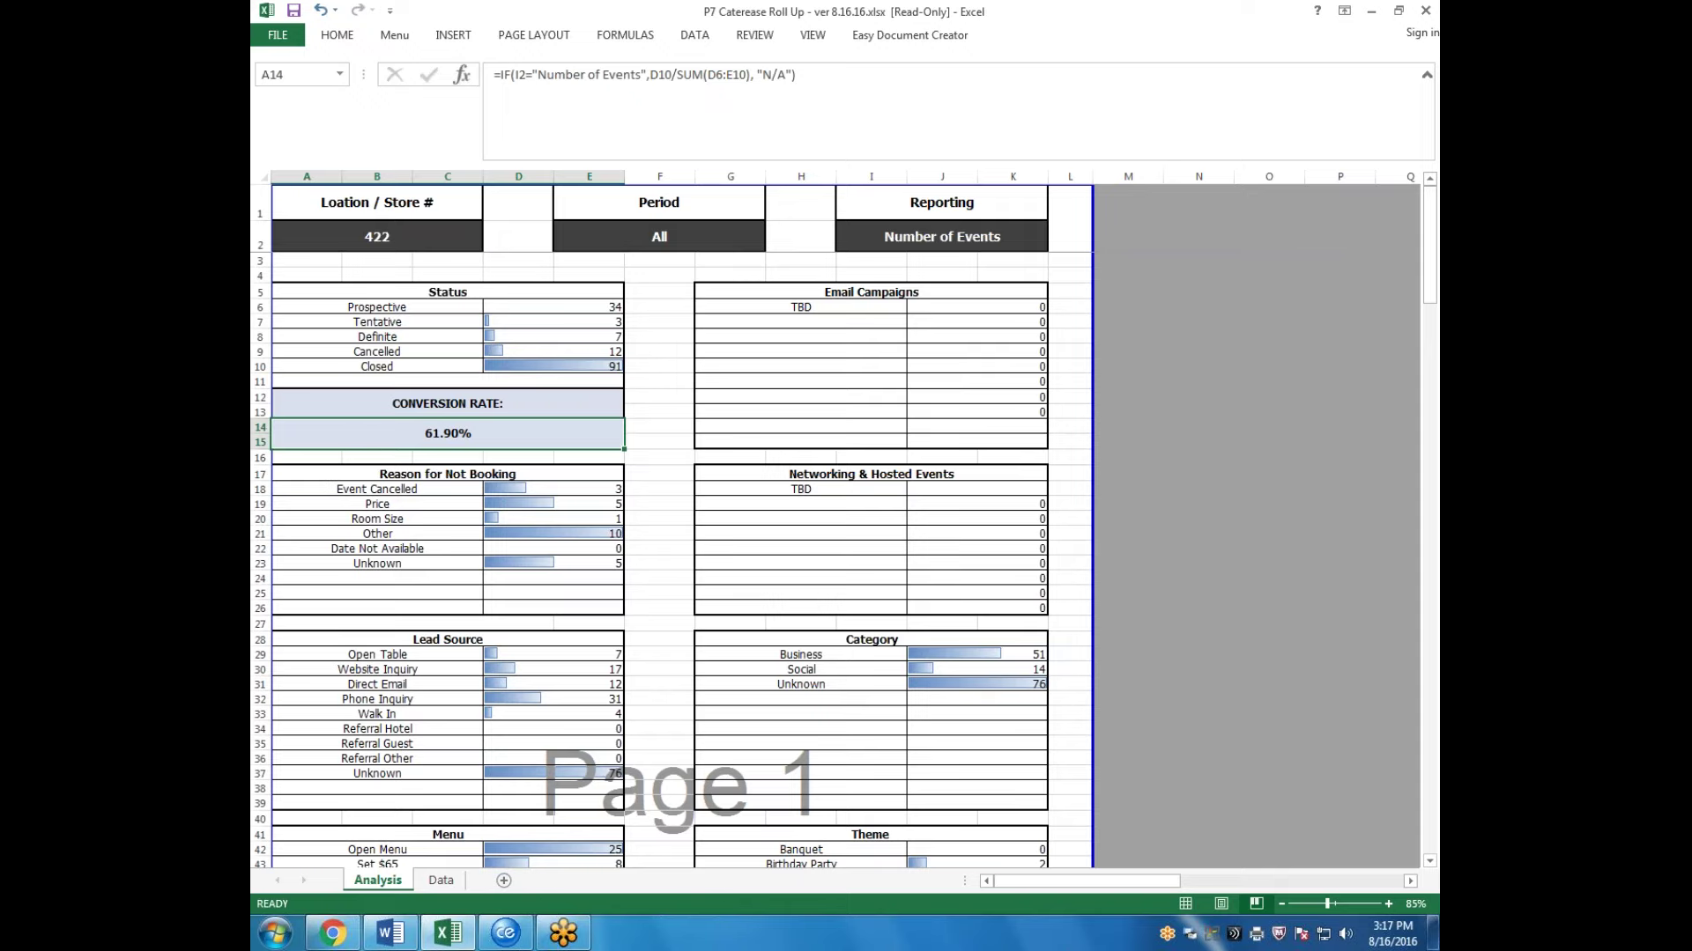
click(673, 336)
click(668, 277)
click(657, 455)
Recheck the CONVERSION RATE label and value cells, then bring up the Reporting measure list.
click(493, 429)
click(441, 403)
click(445, 432)
click(440, 403)
click(450, 433)
click(447, 404)
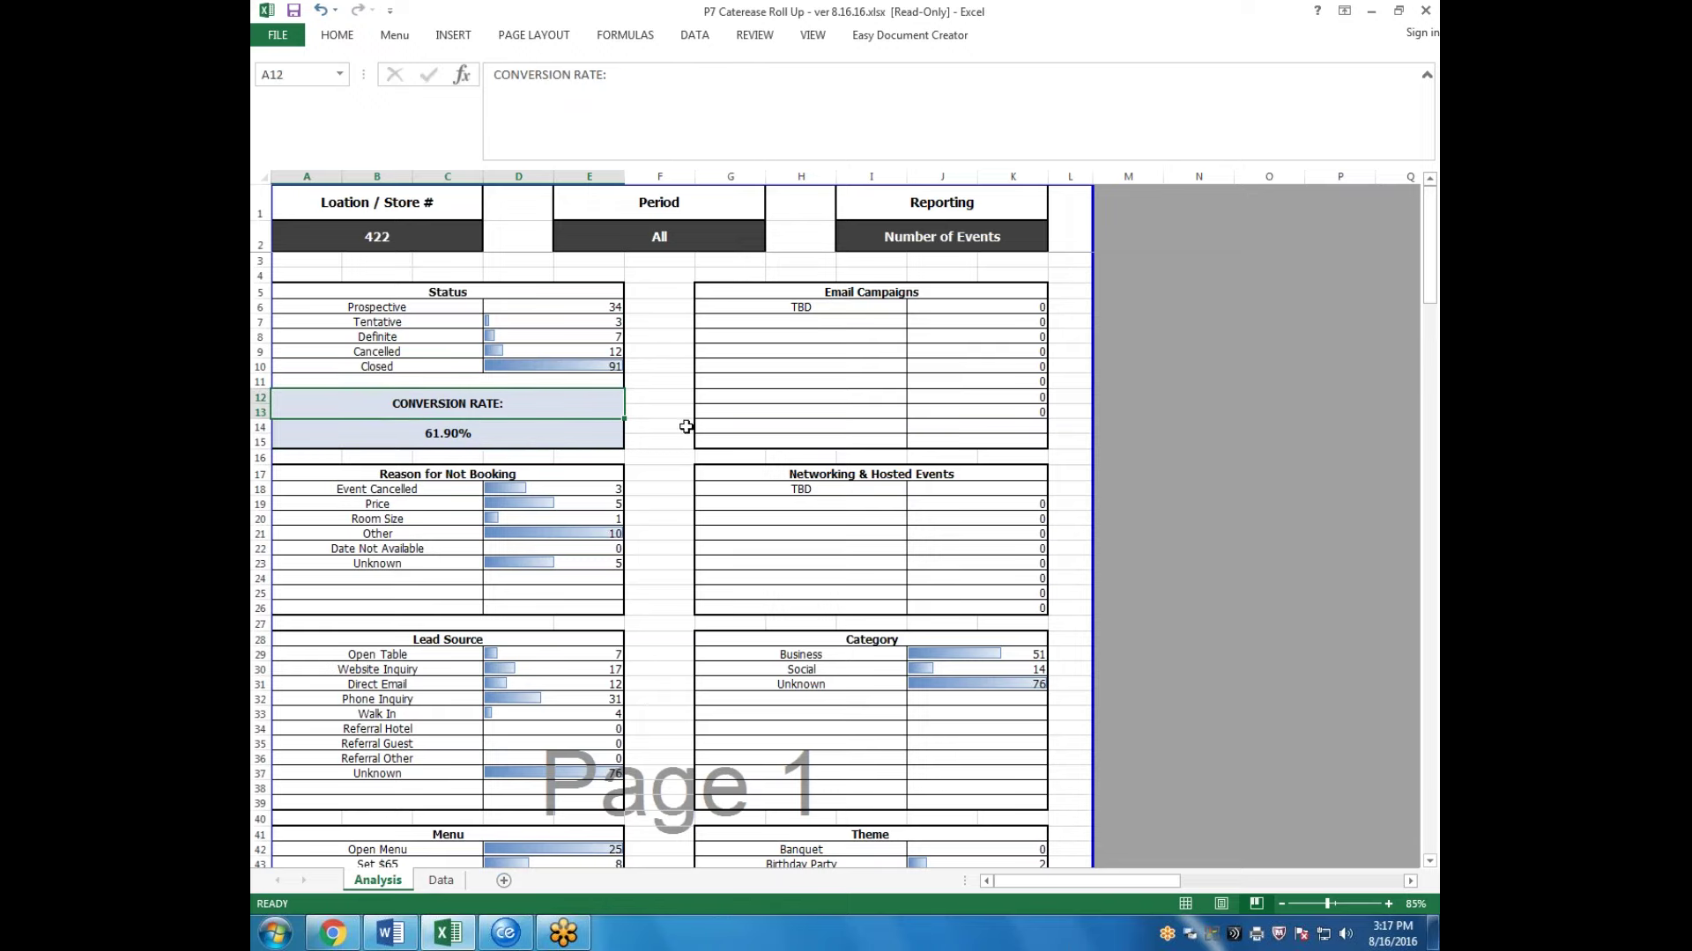
click(942, 236)
click(1056, 243)
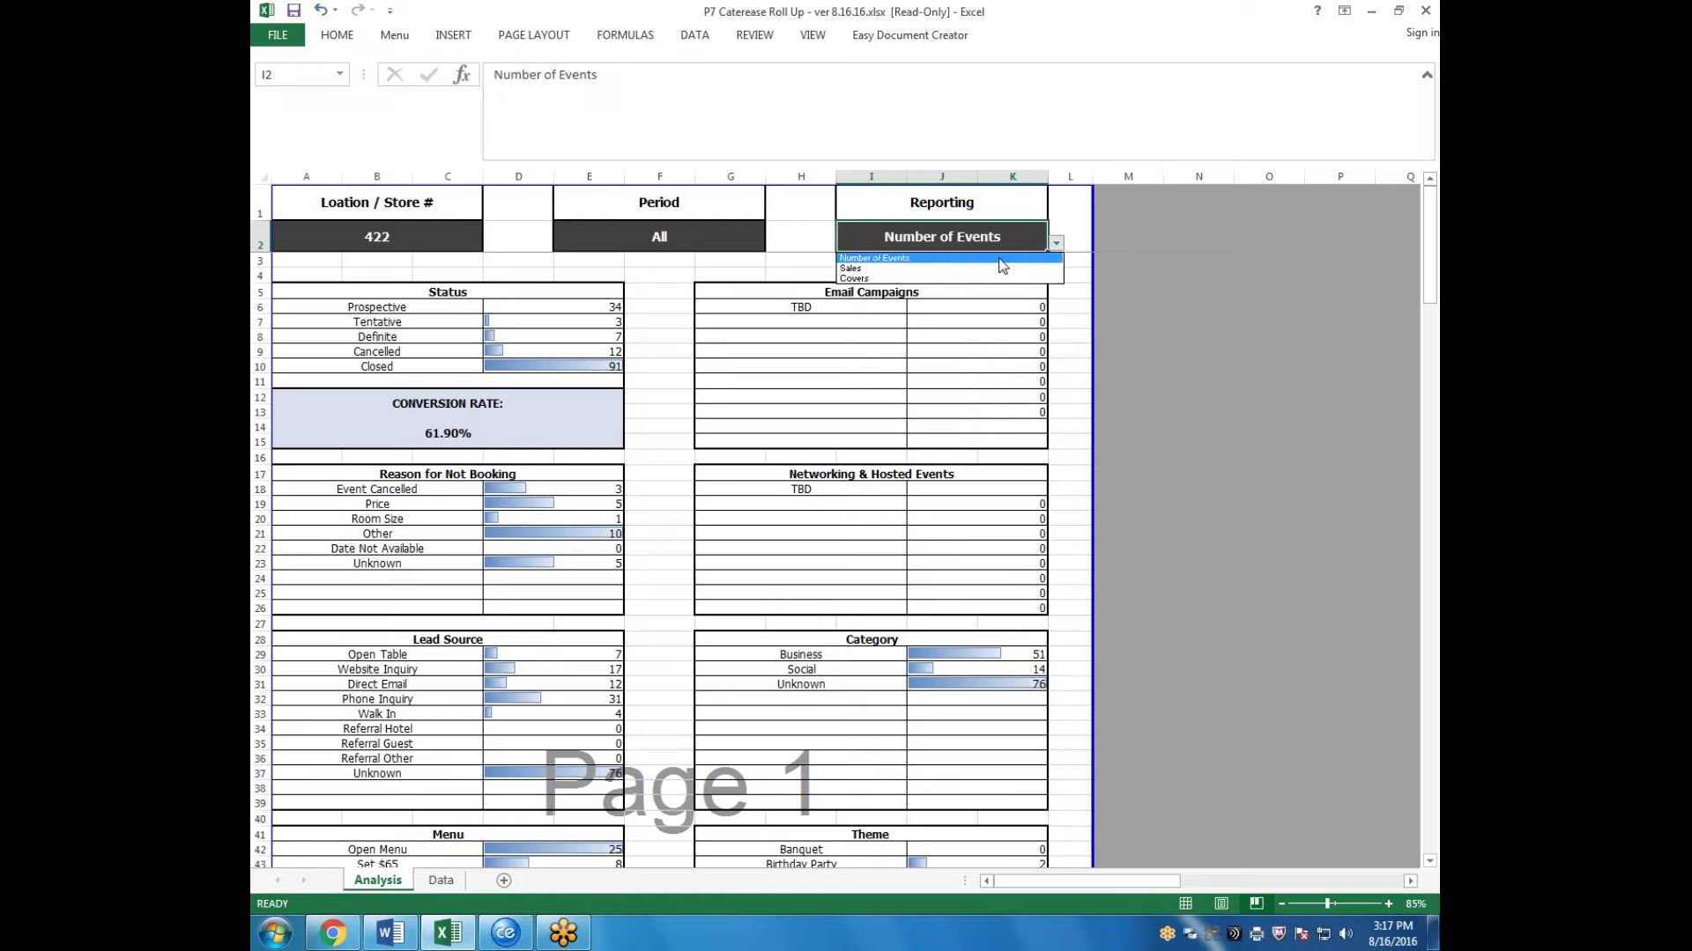
key(Escape)
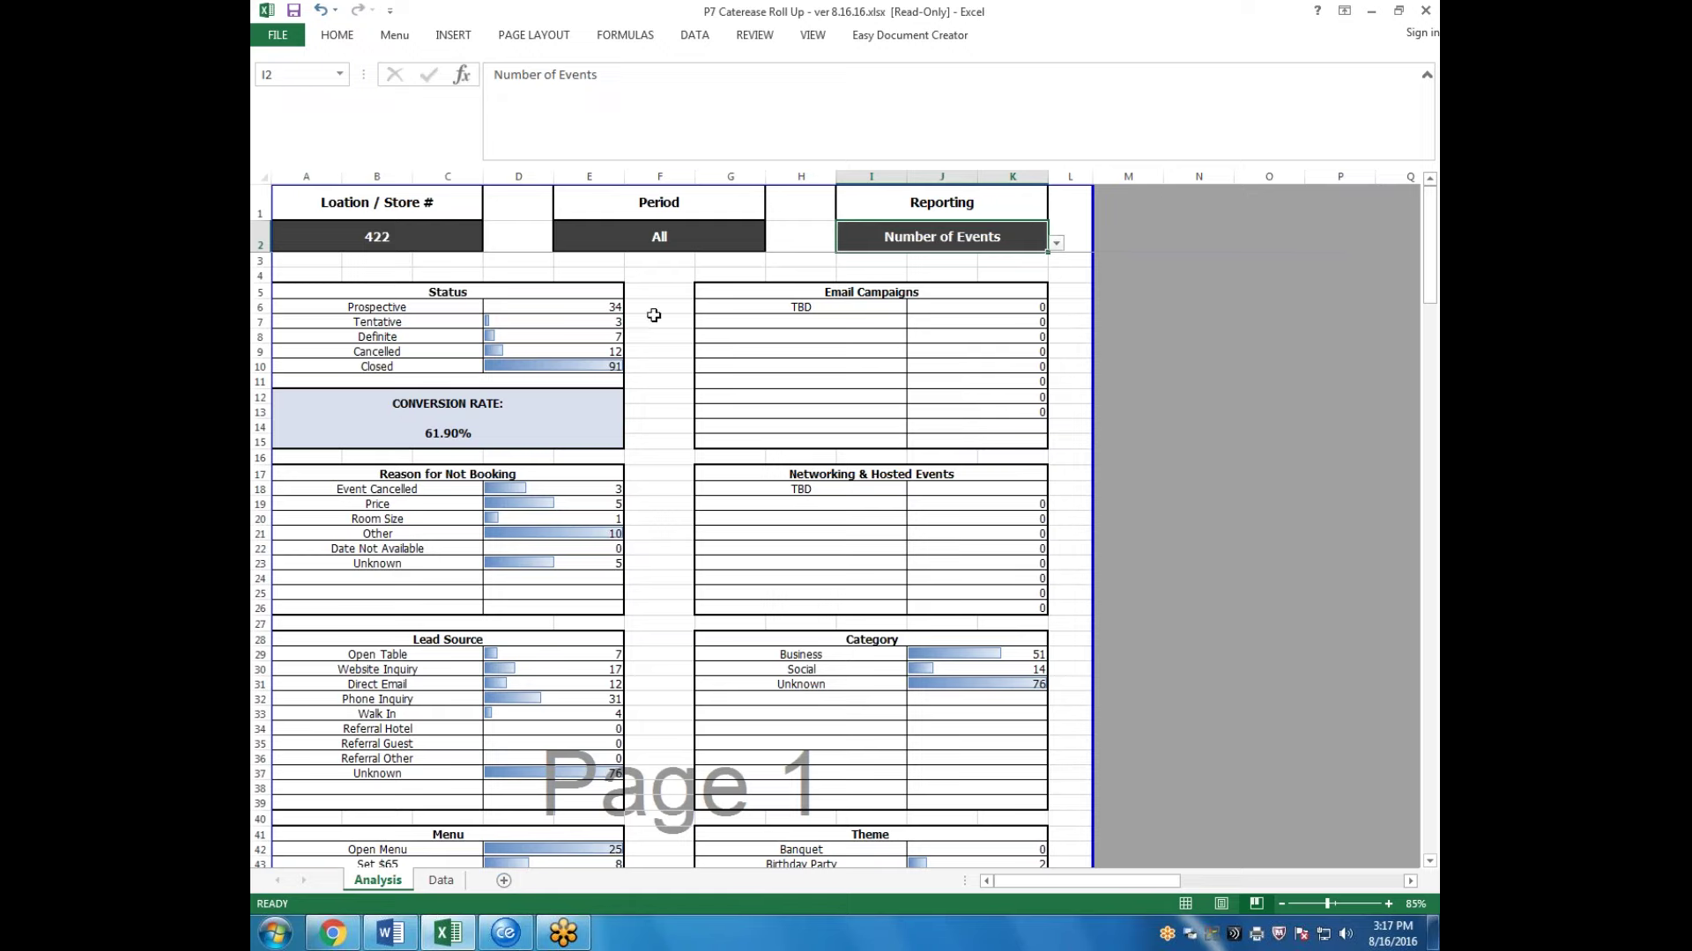
click(425, 411)
key(Down)
key(Up)
key(Down)
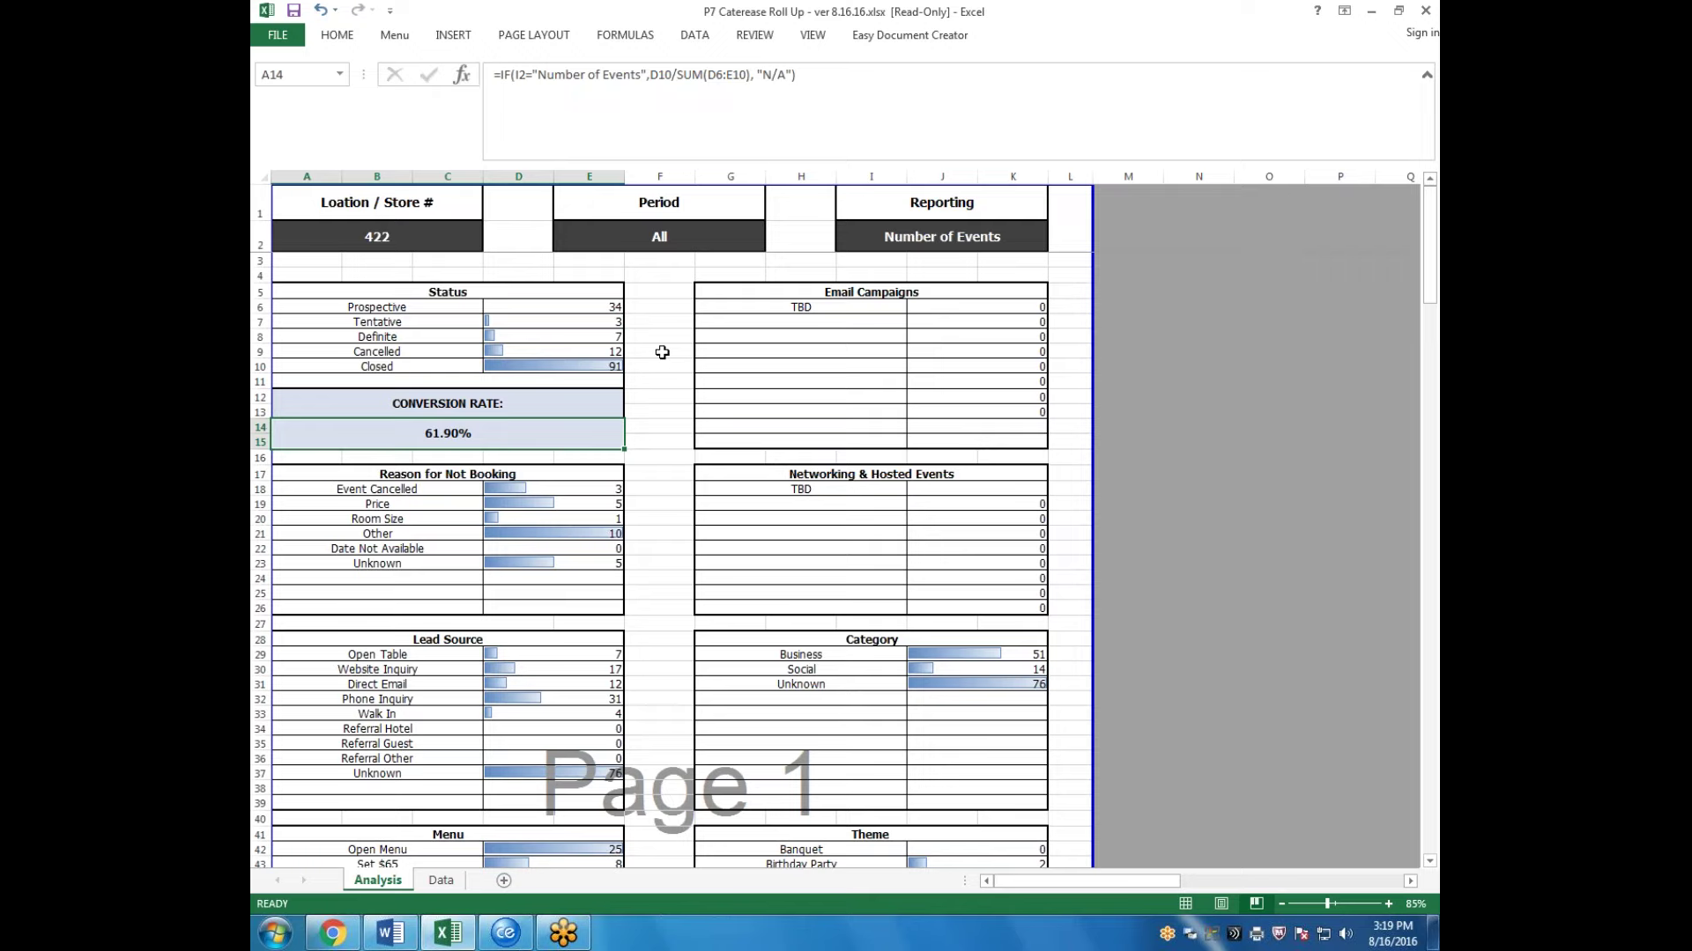
Review the Unknown reason, lead source and category rows on the dashboard.
scroll(629, 486, down, 1)
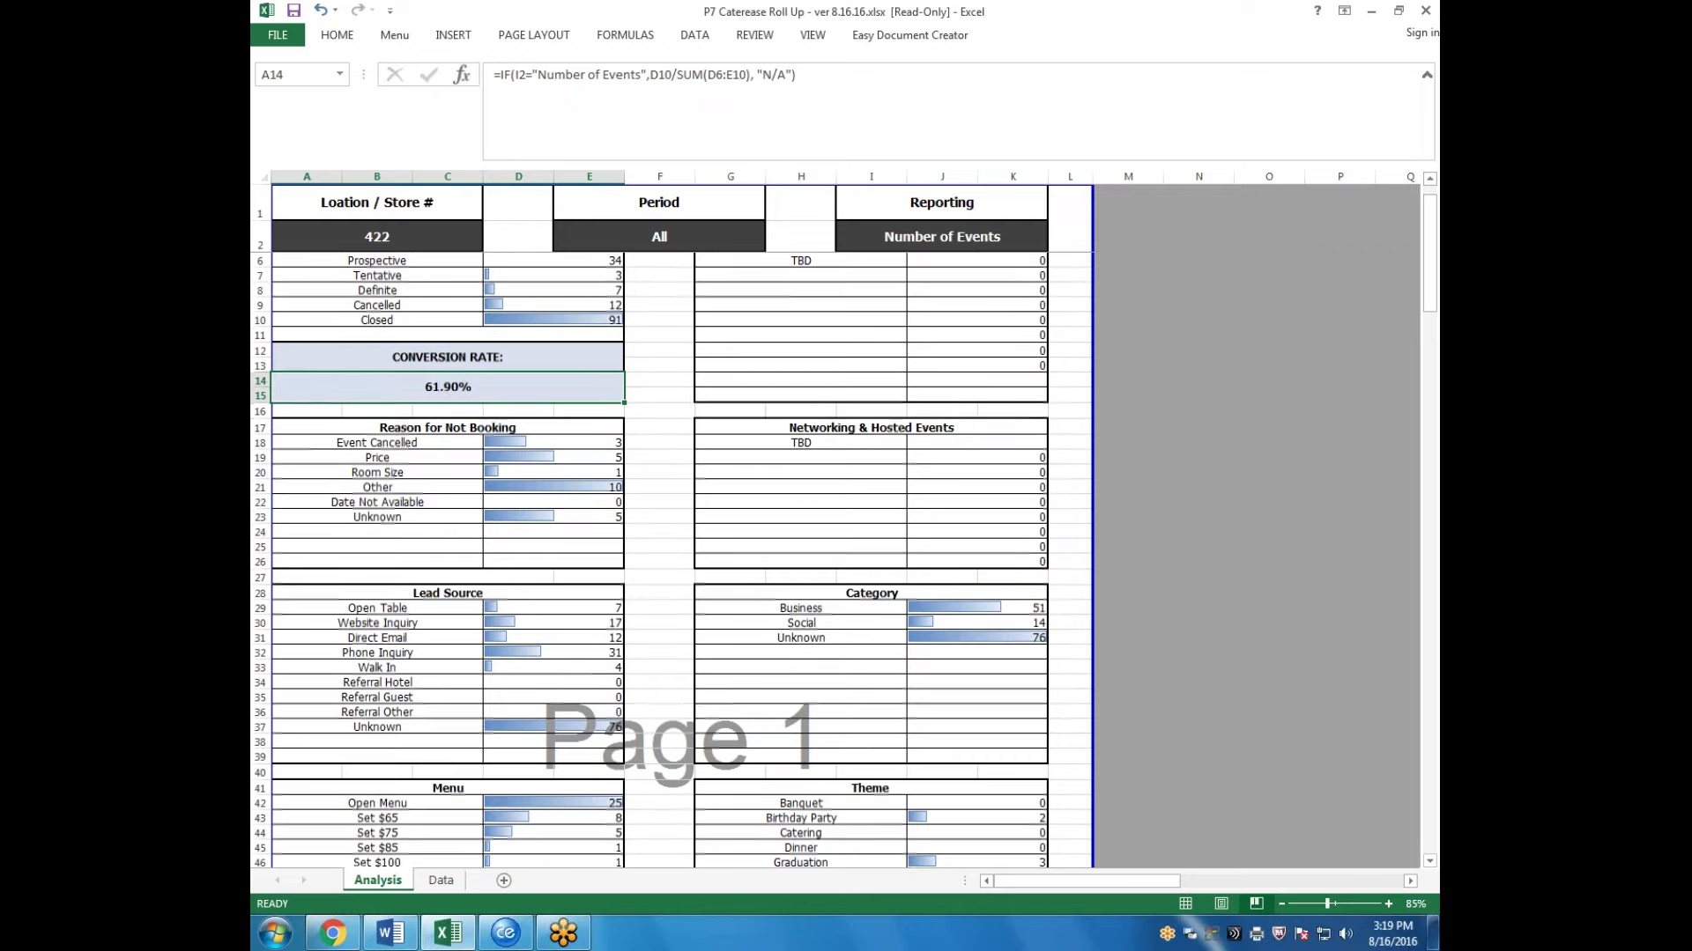
click(1038, 239)
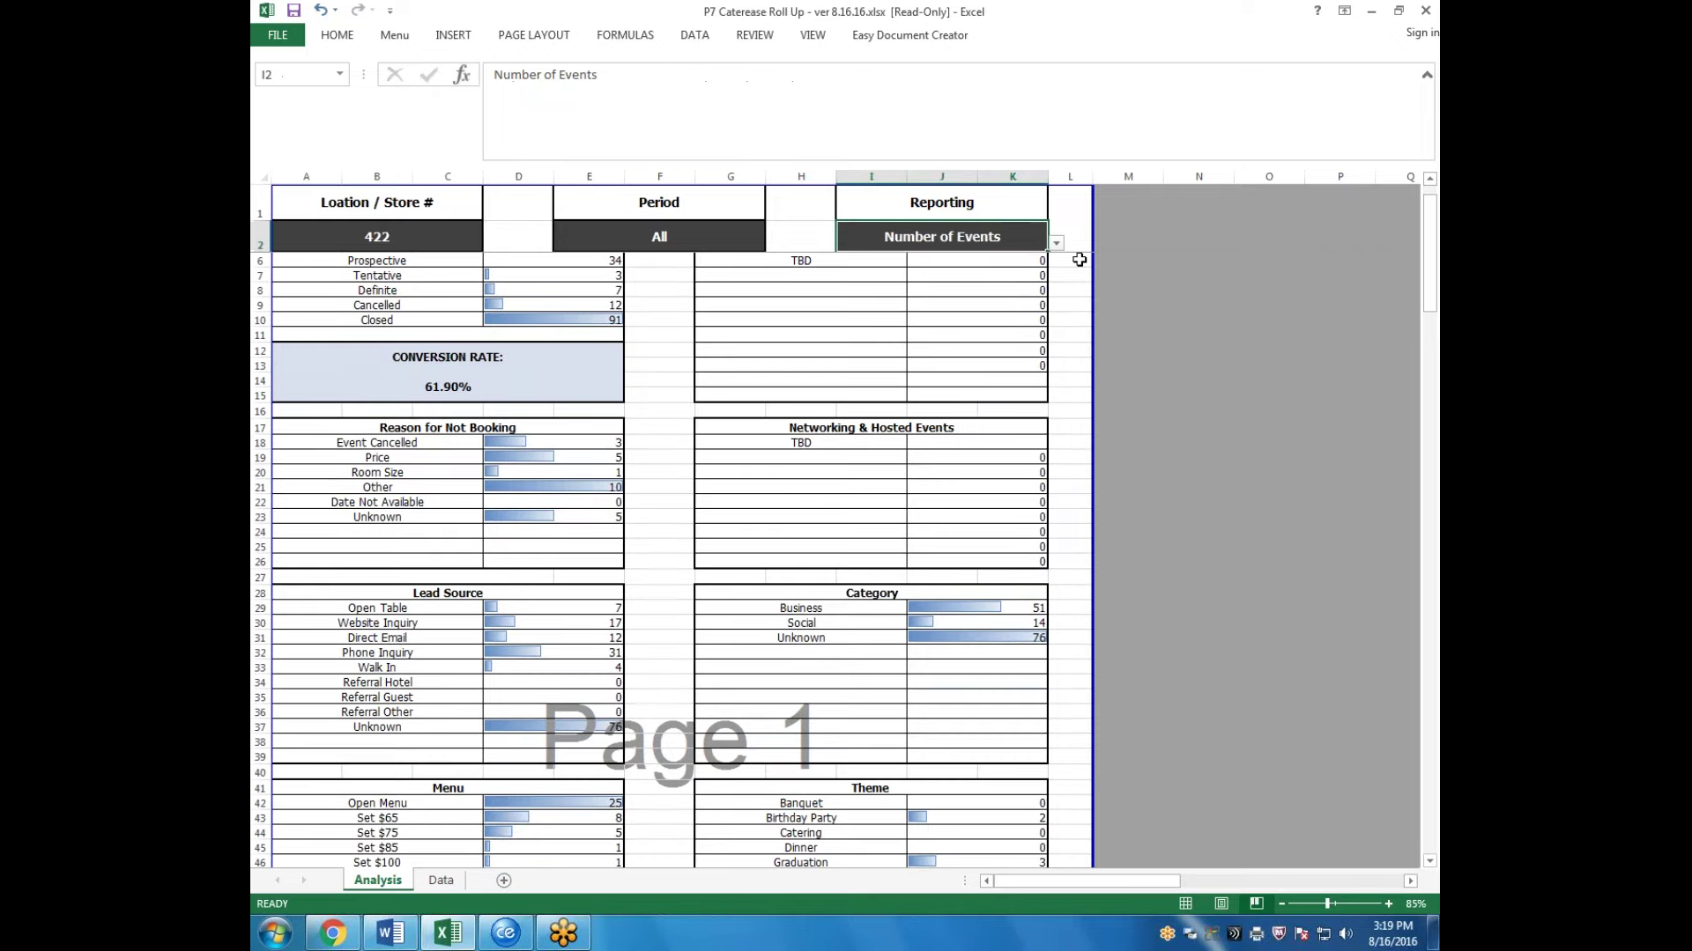
click(374, 515)
click(370, 731)
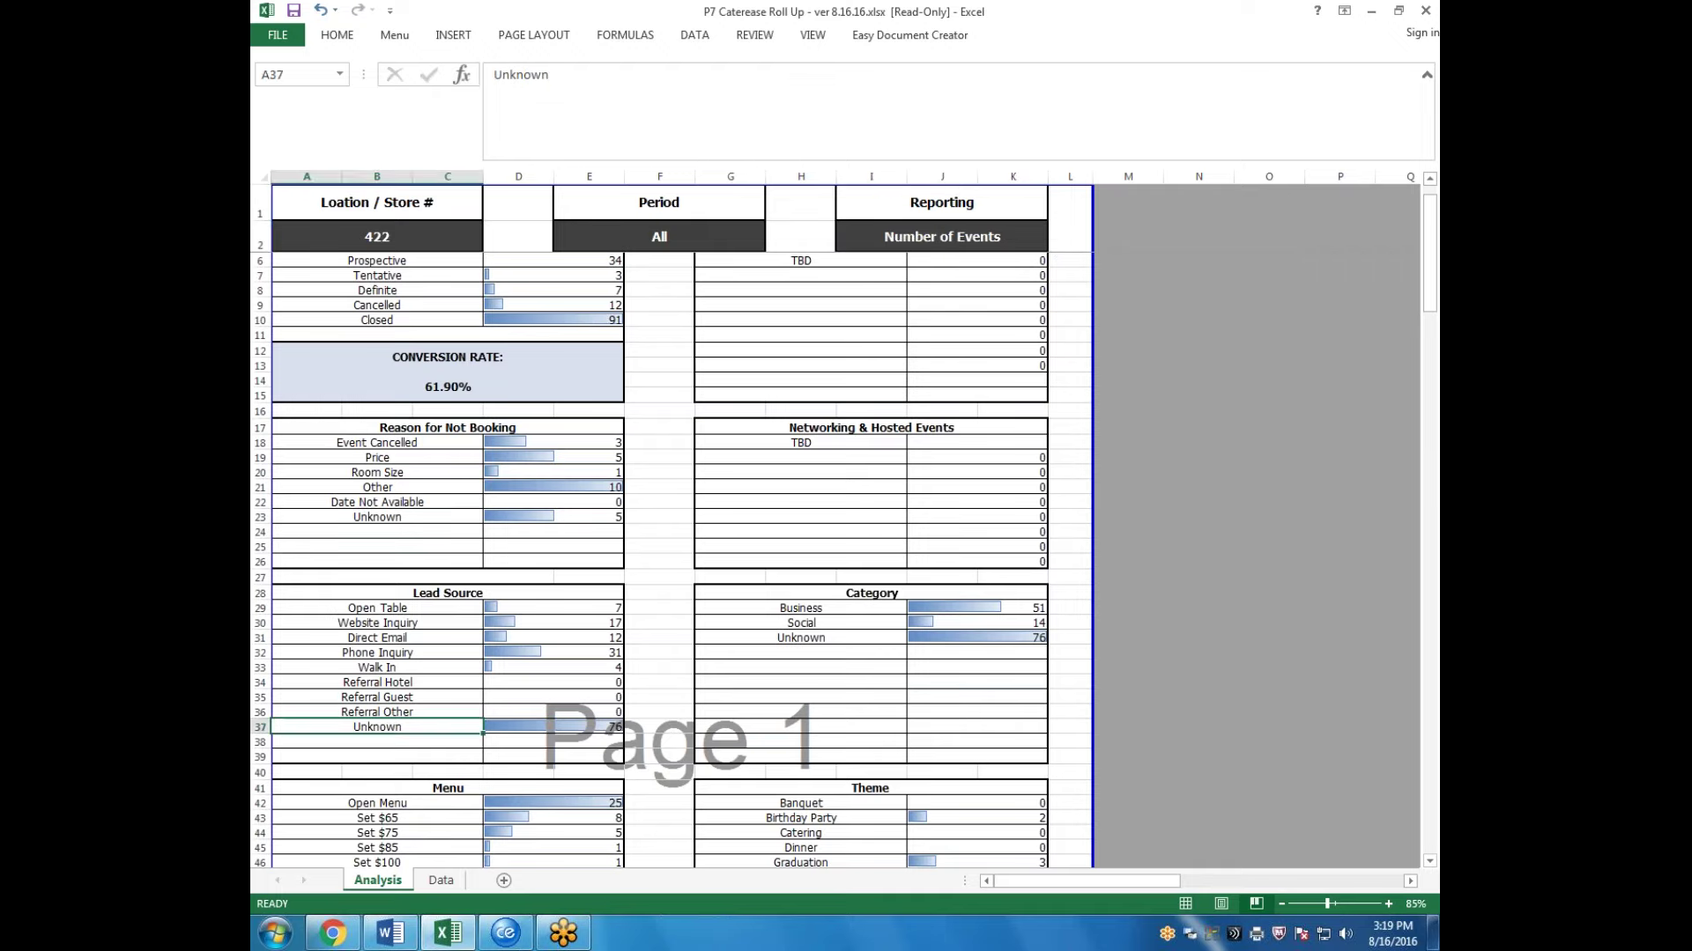
click(811, 633)
scroll(689, 669, down, 6)
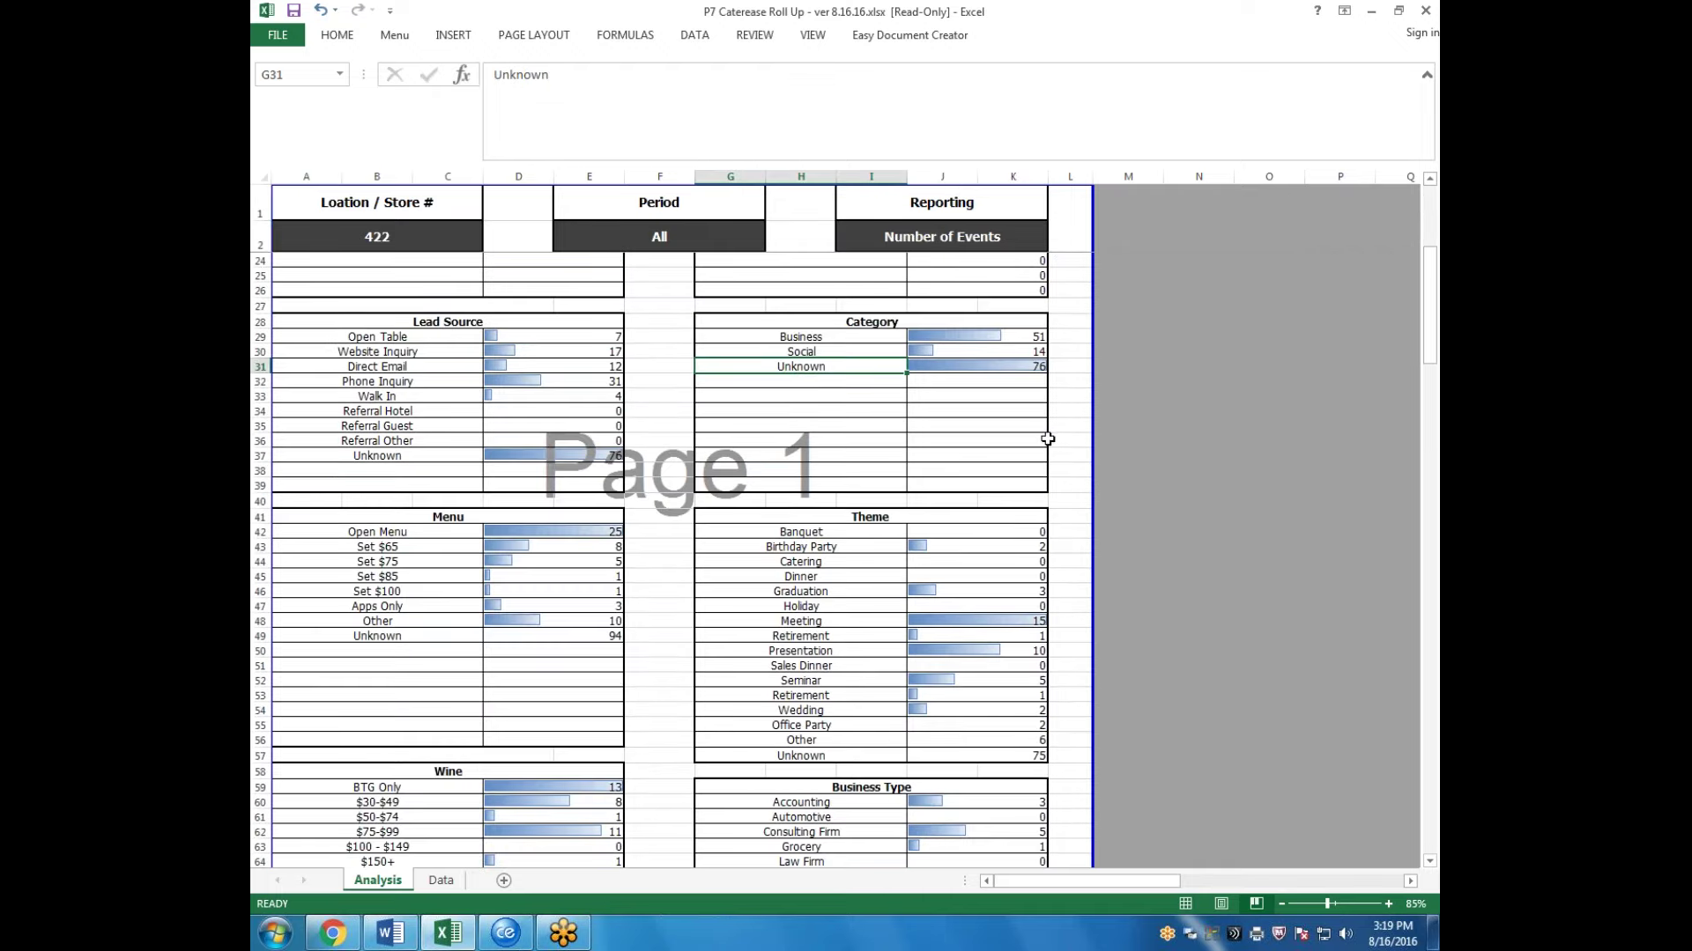
scroll(1042, 436, up, 7)
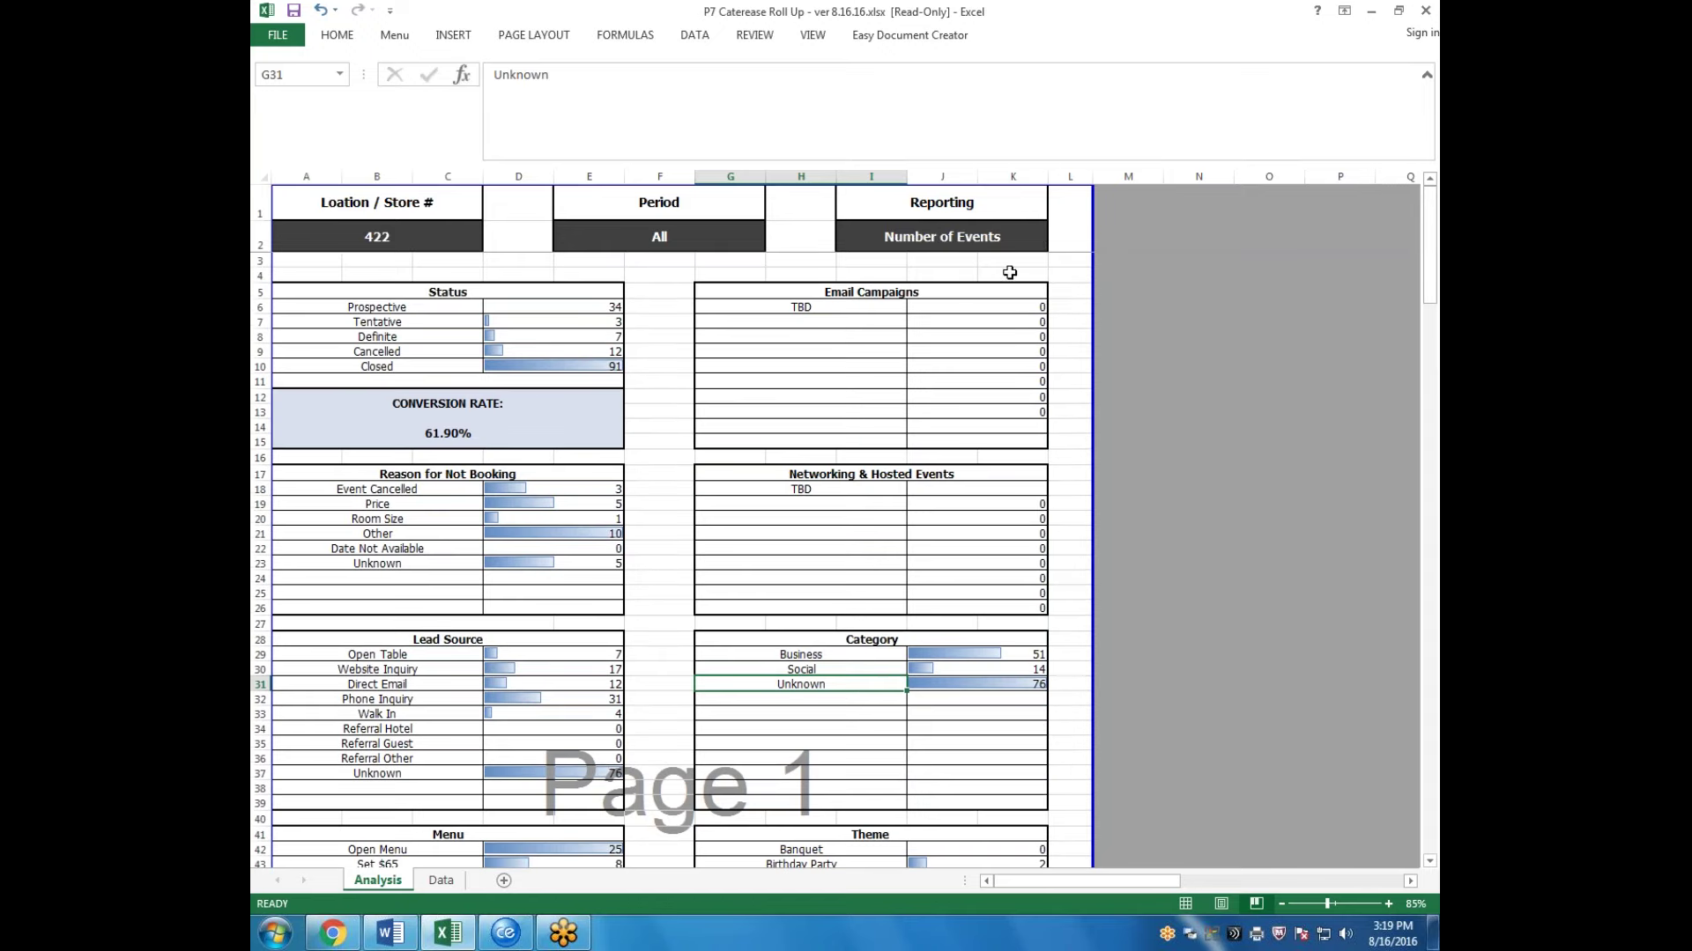
Keep Number of Events as the reporting measure and set the location filter to All.
click(1037, 244)
click(1055, 245)
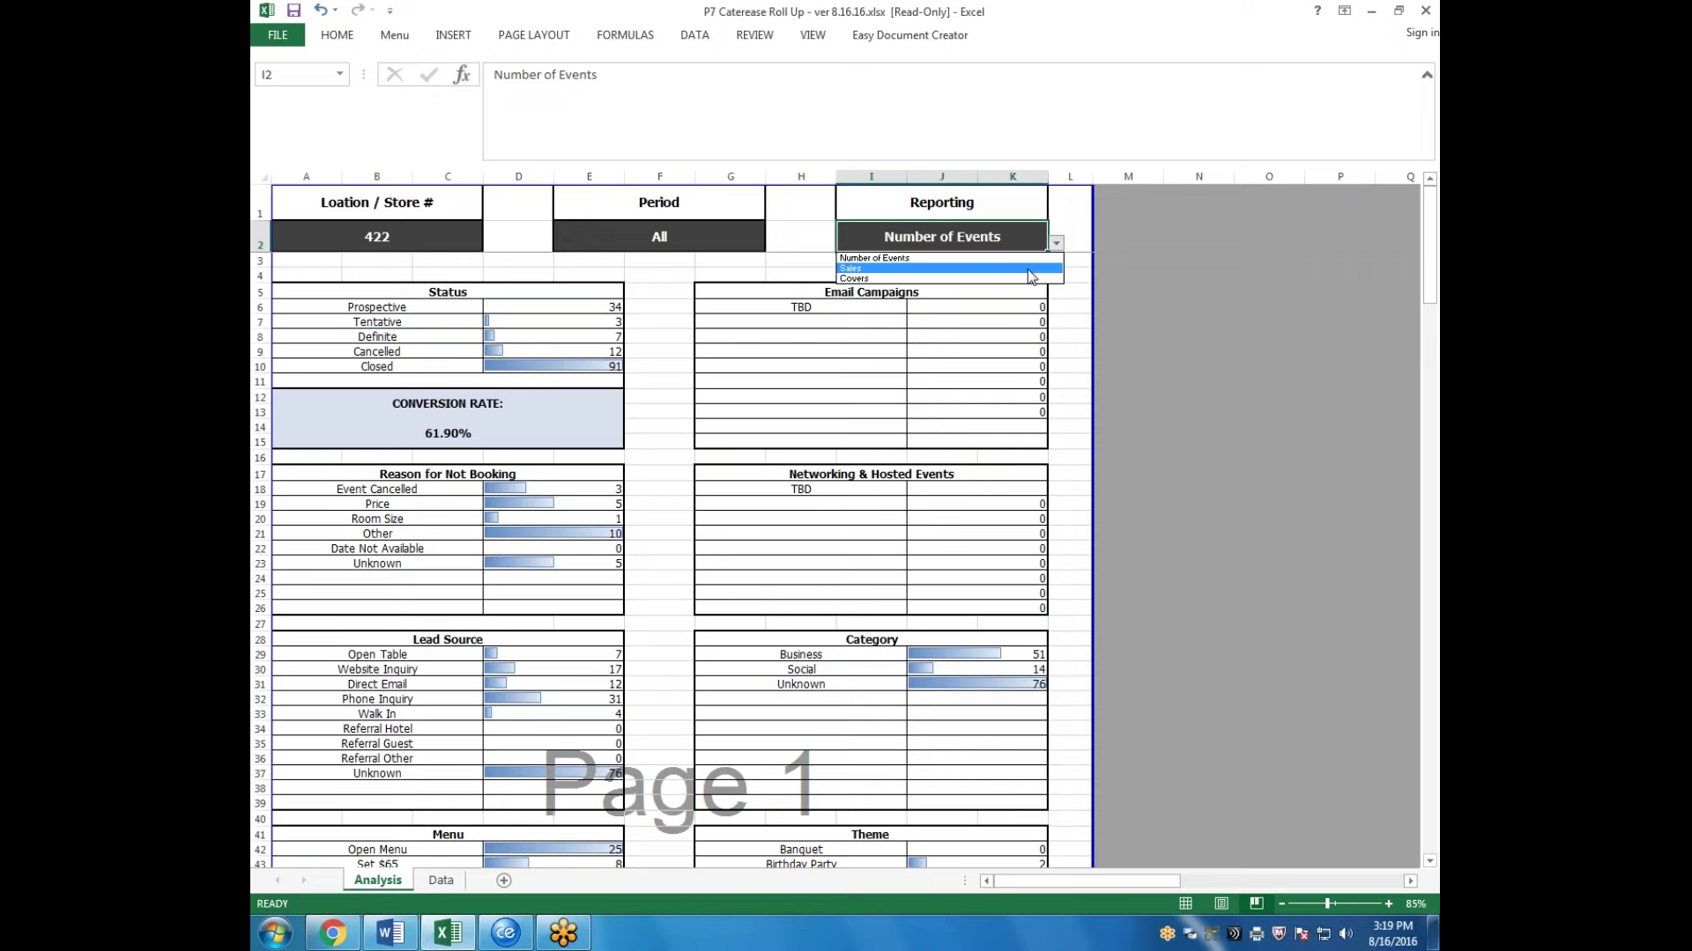
click(881, 257)
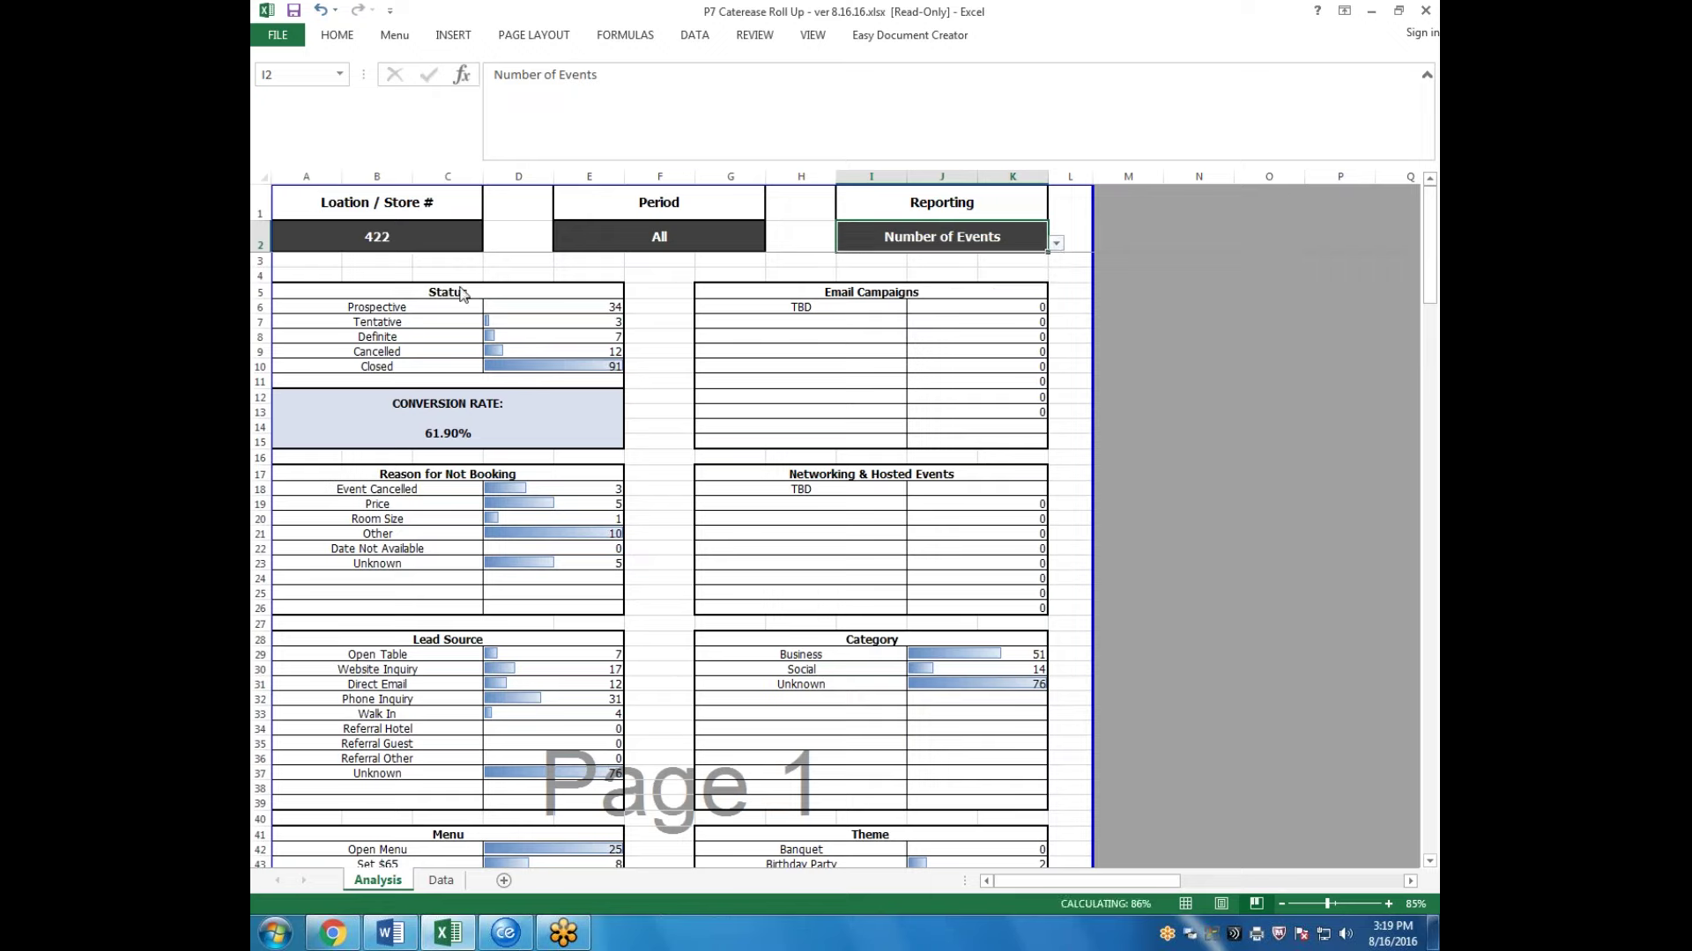
click(467, 238)
click(490, 243)
click(443, 265)
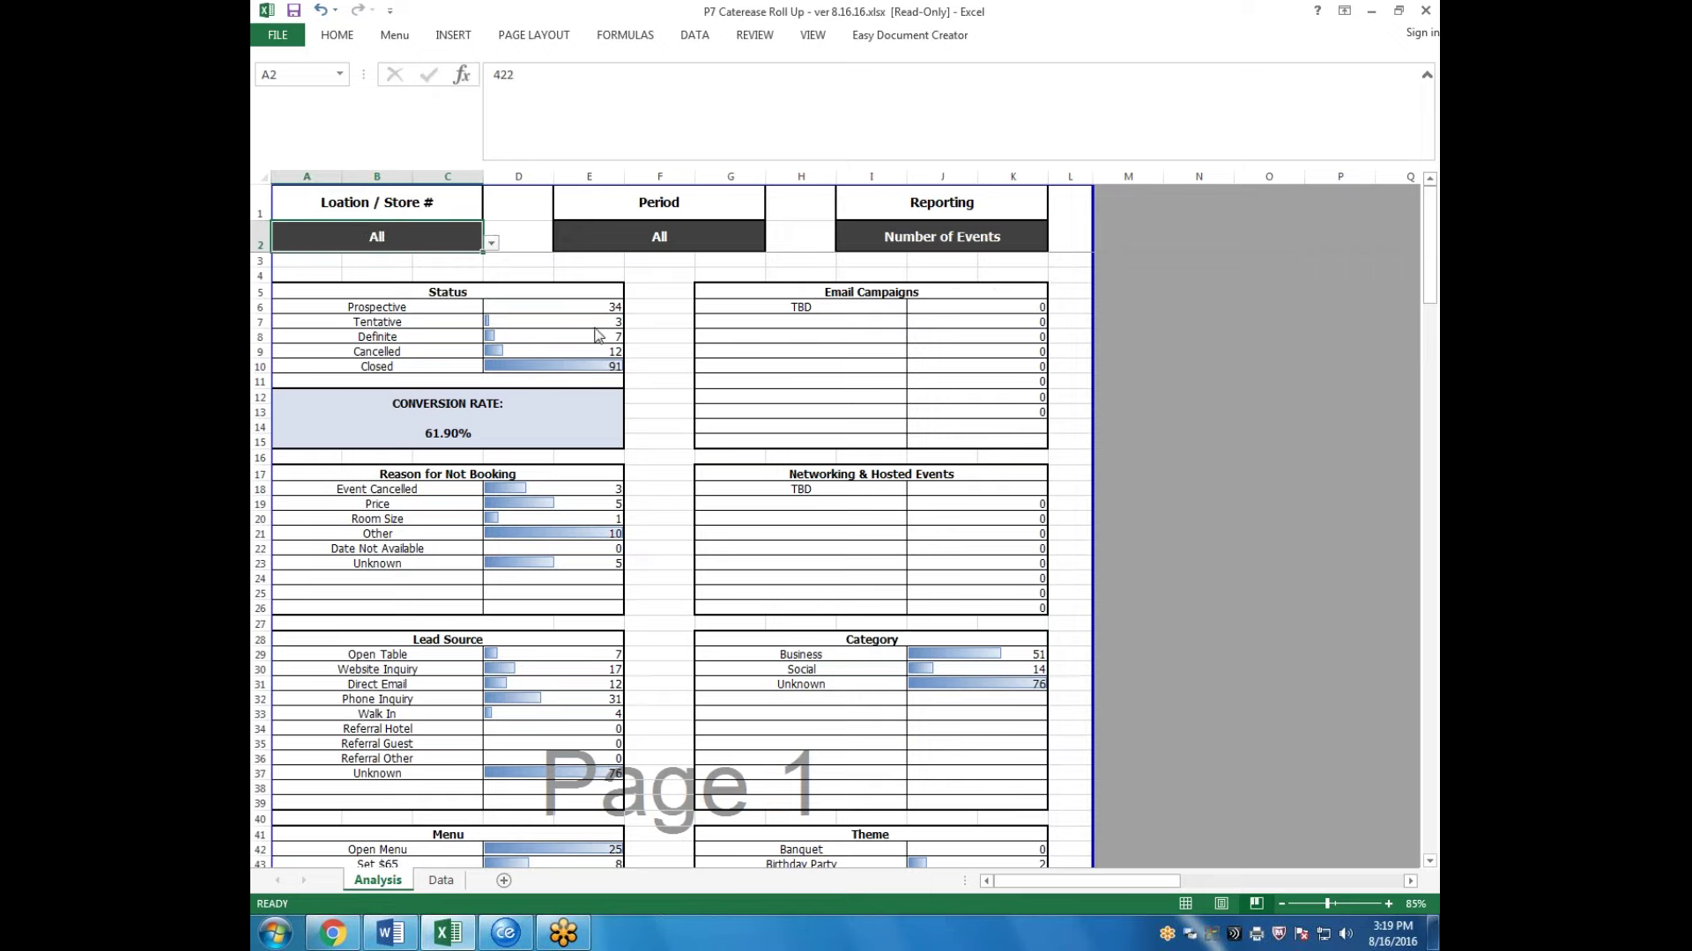
Scroll through the Guest & Lead Analysis charts and back to the top.
scroll(669, 414, down, 8)
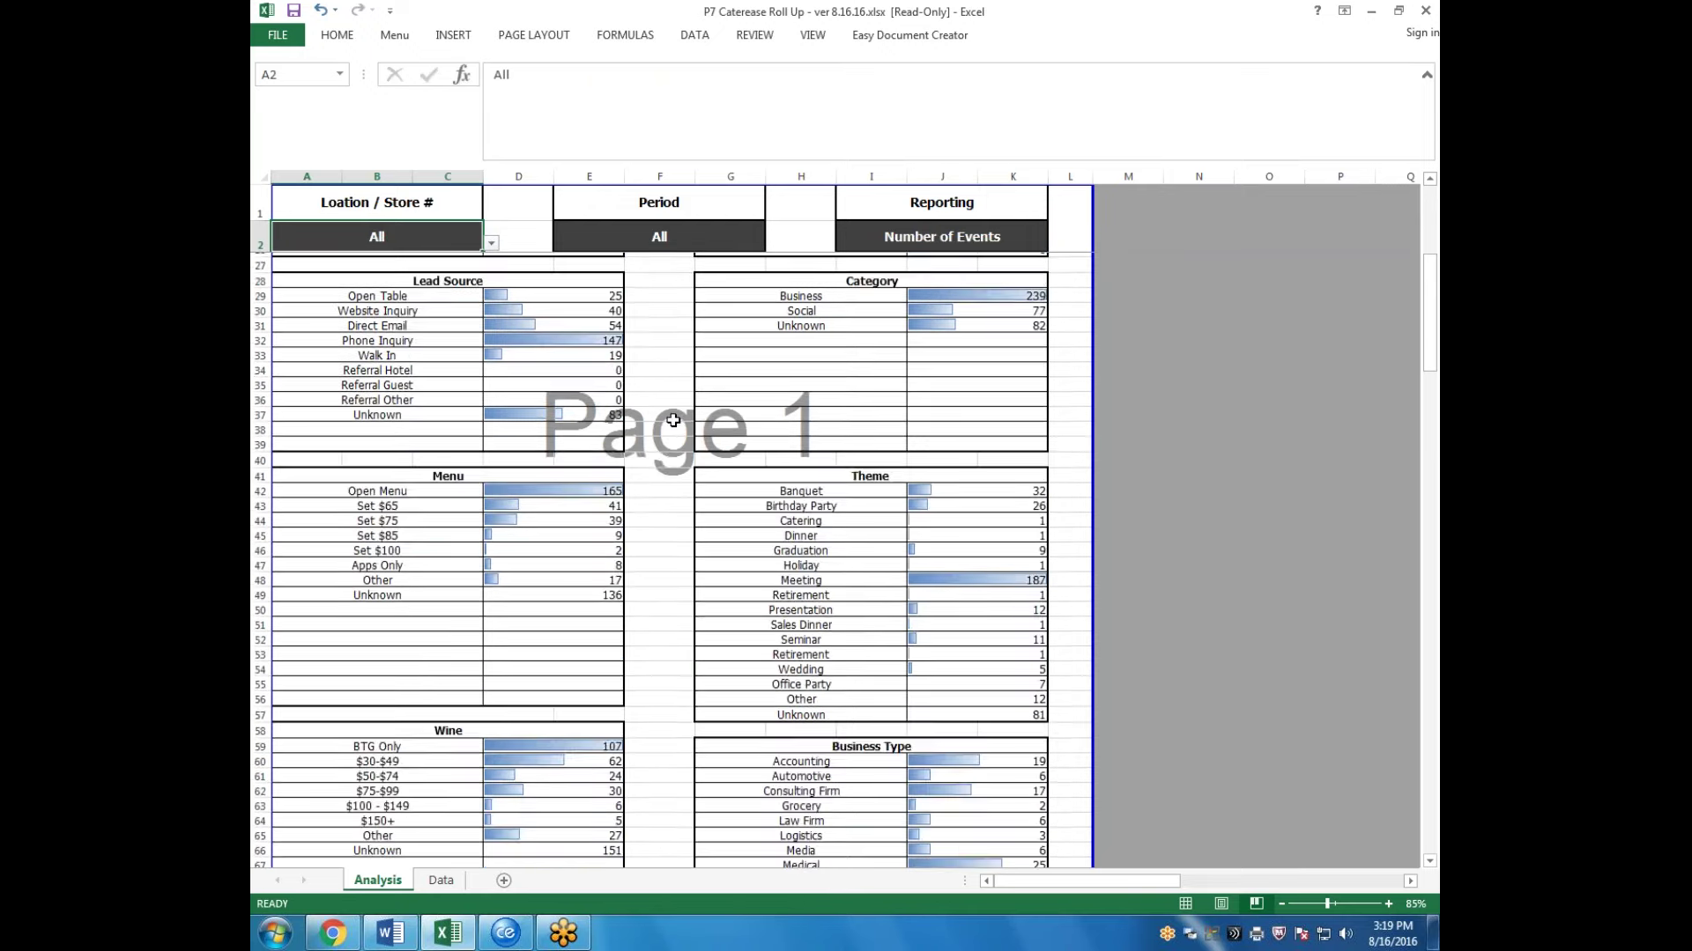
scroll(673, 420, down, 14)
scroll(883, 662, down, 1)
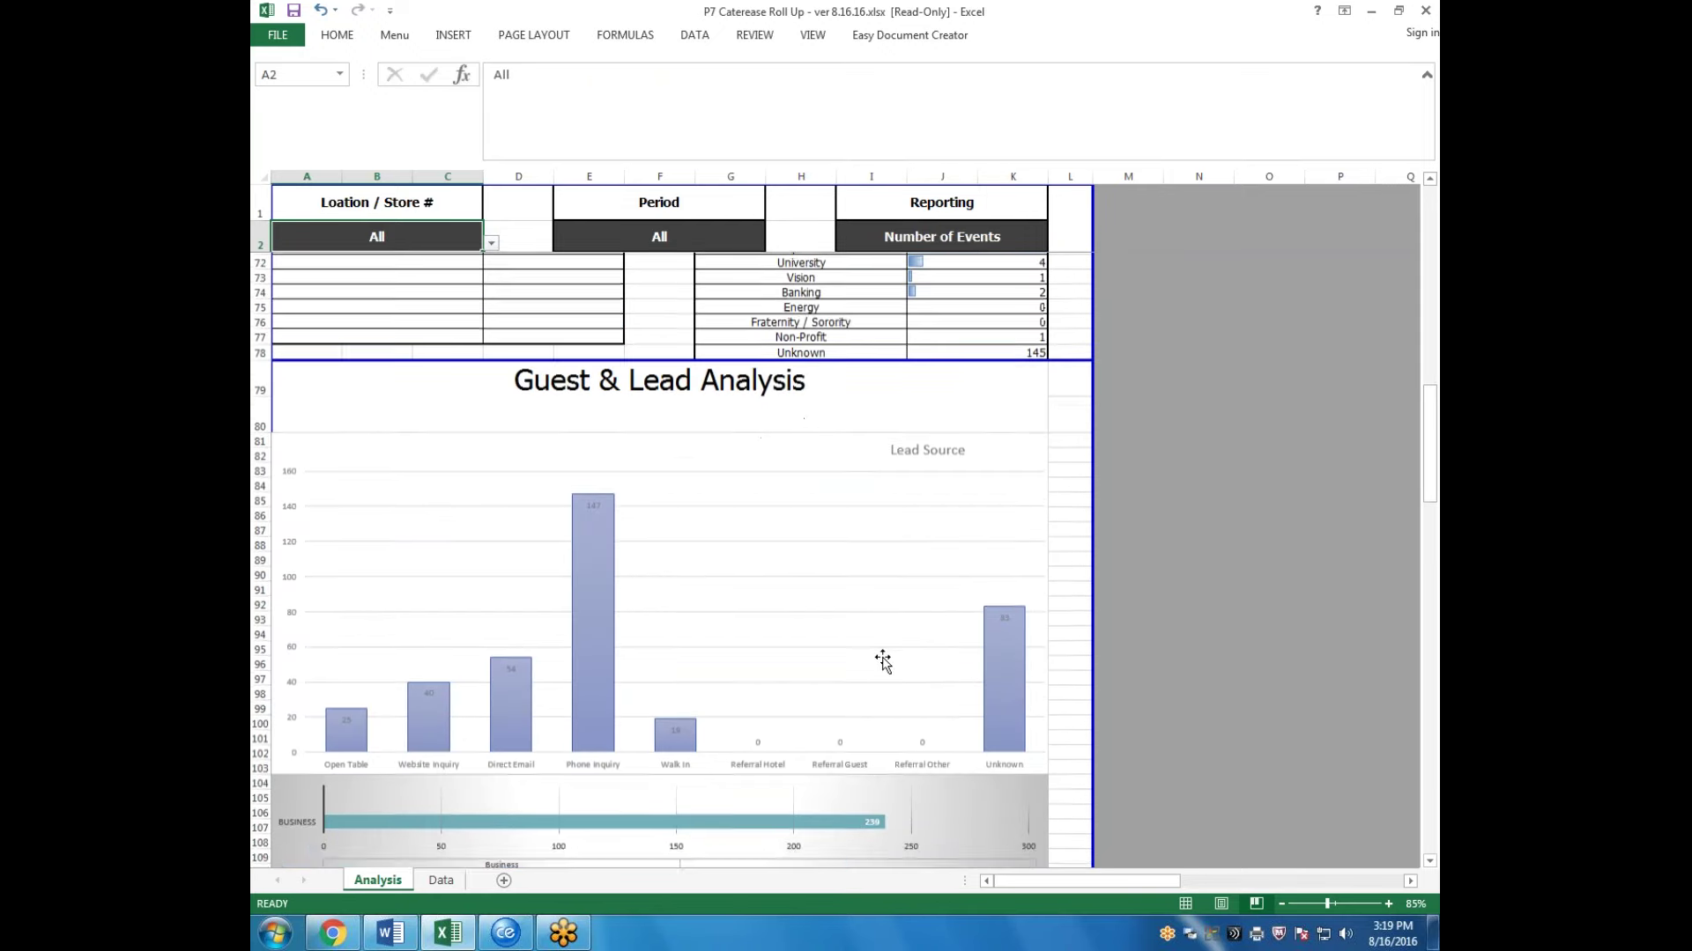
scroll(883, 663, down, 3)
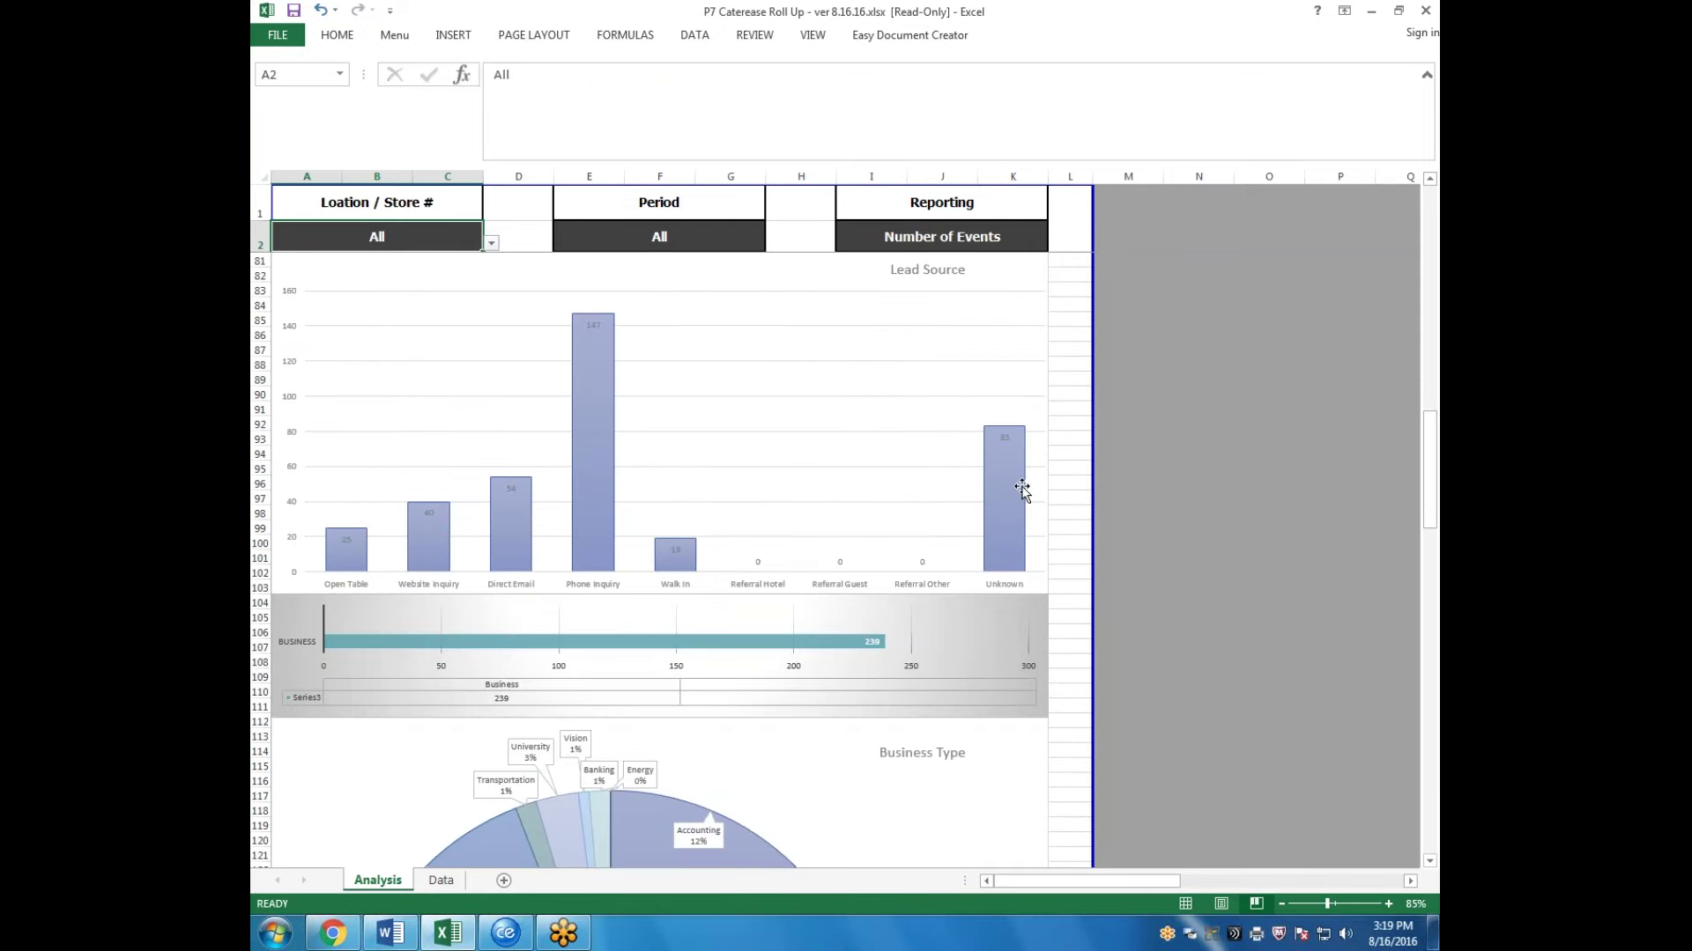
scroll(917, 723, down, 8)
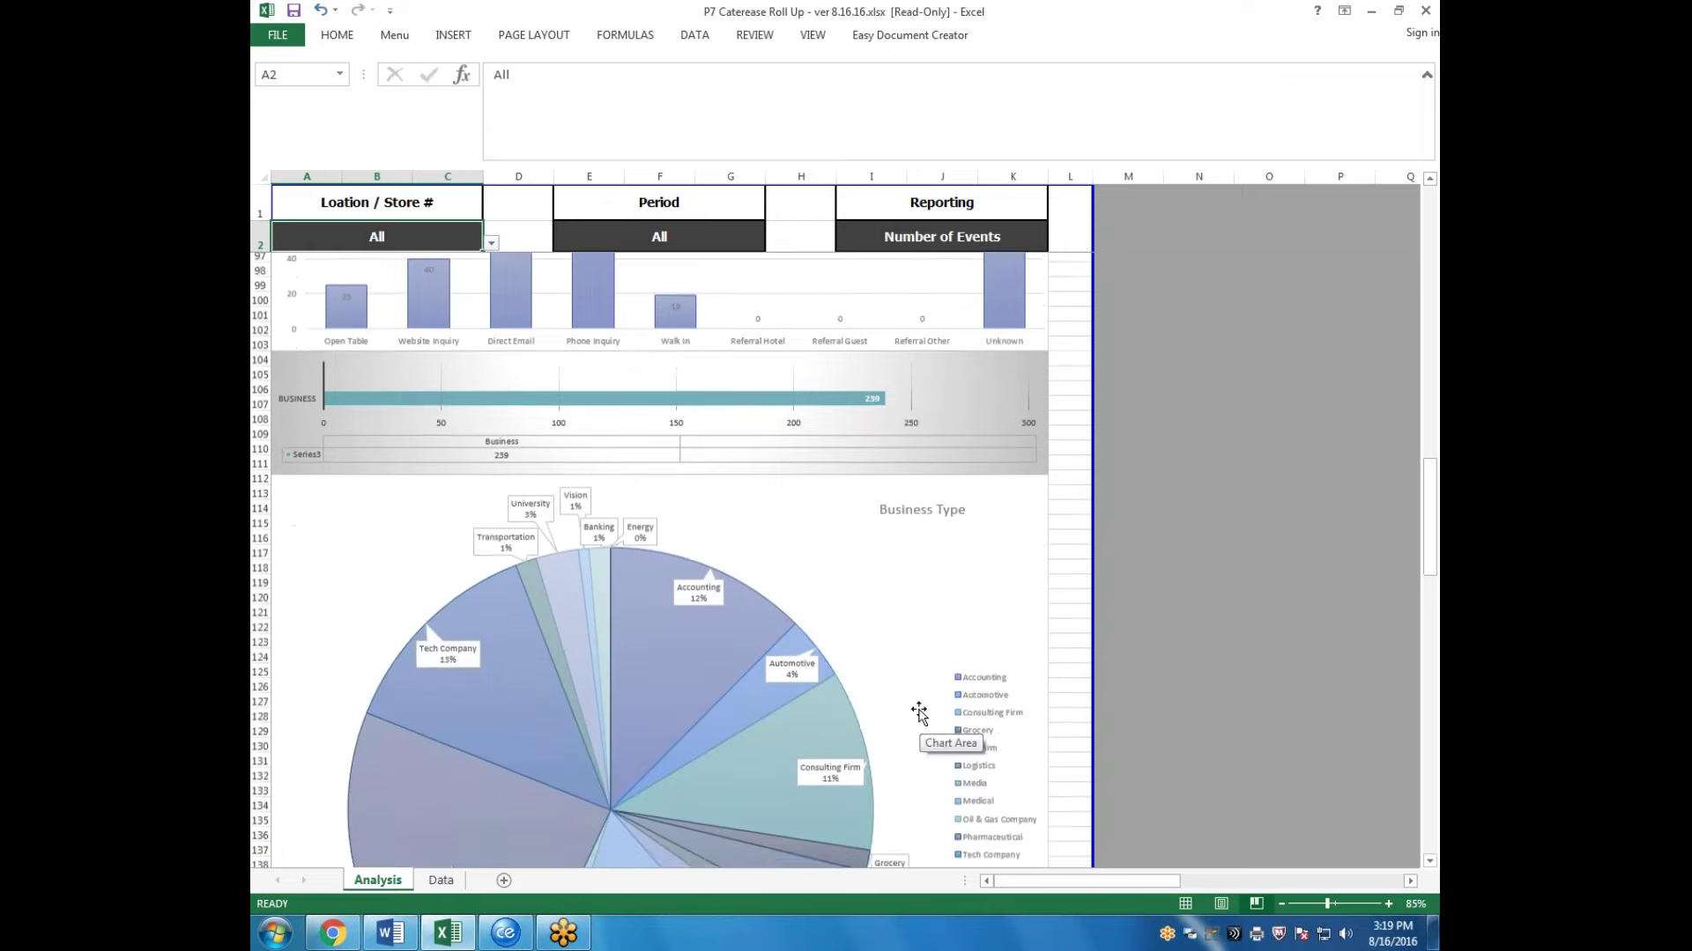
scroll(919, 713, down, 1)
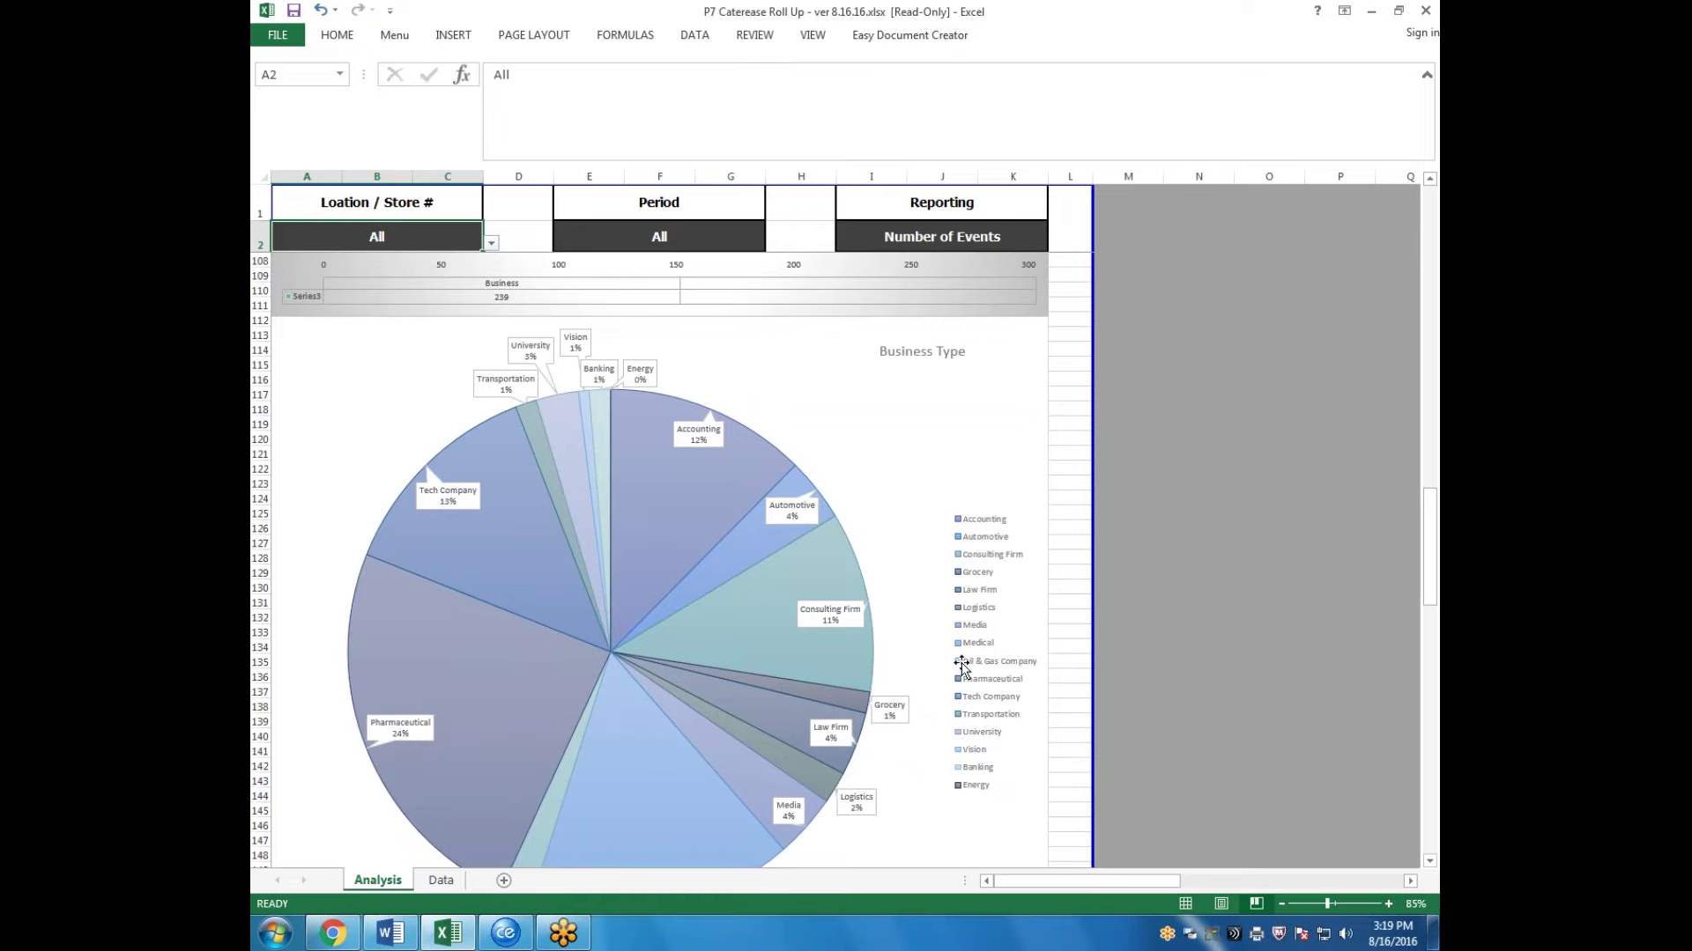
scroll(888, 480, up, 9)
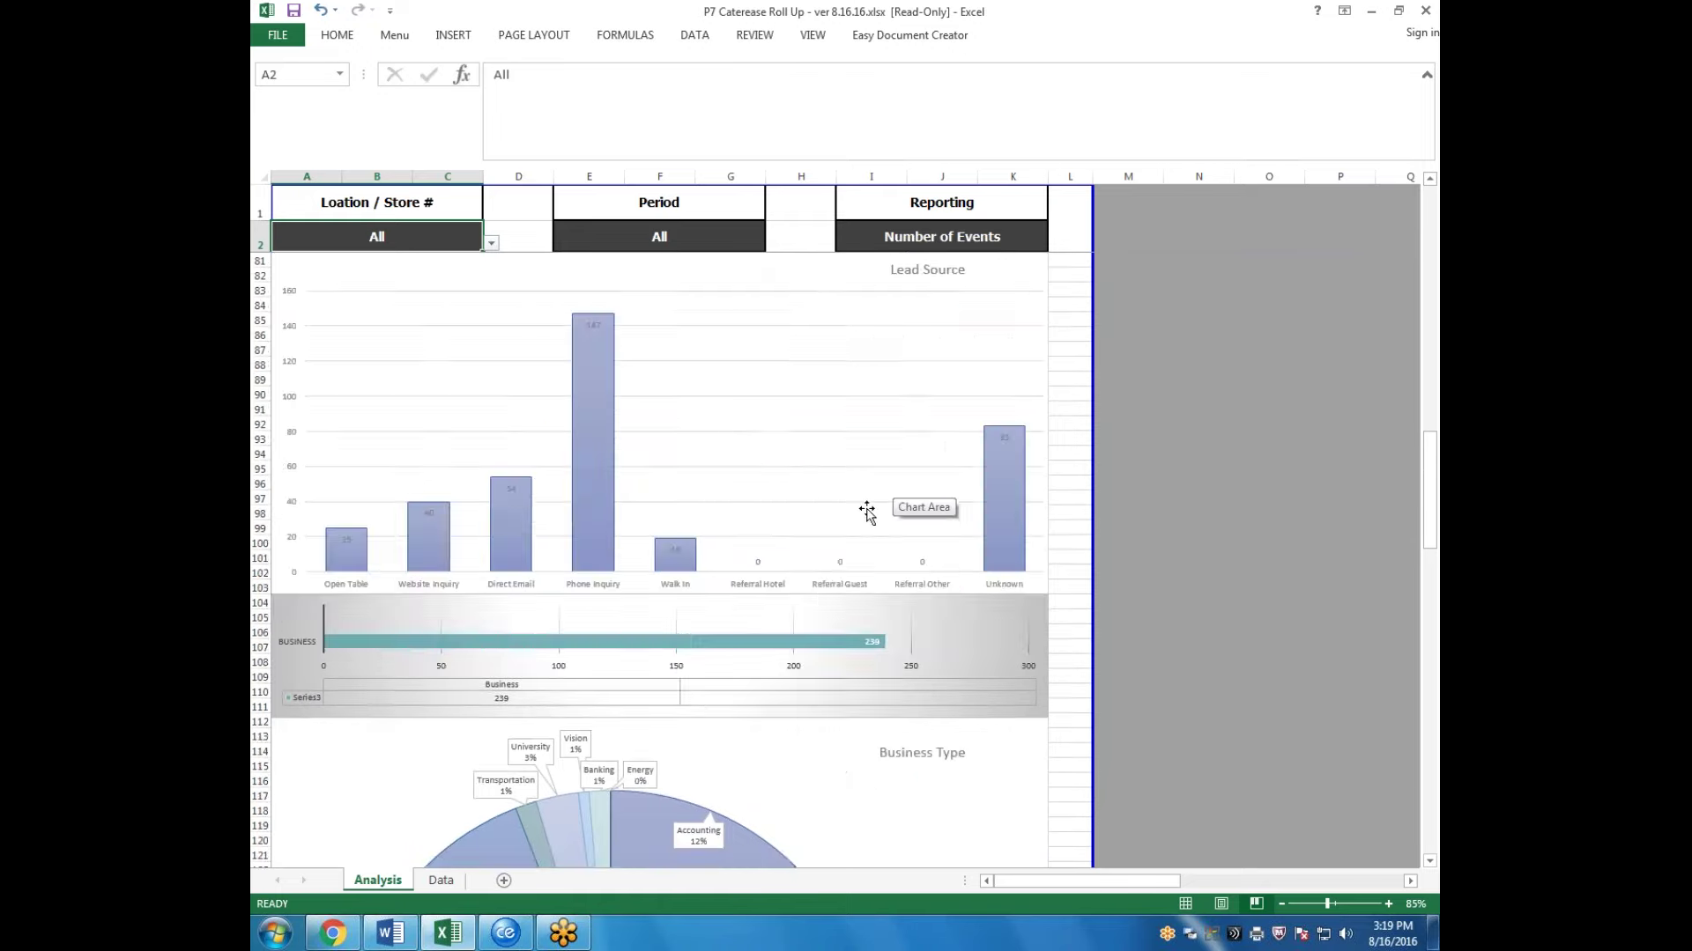
scroll(867, 511, up, 12)
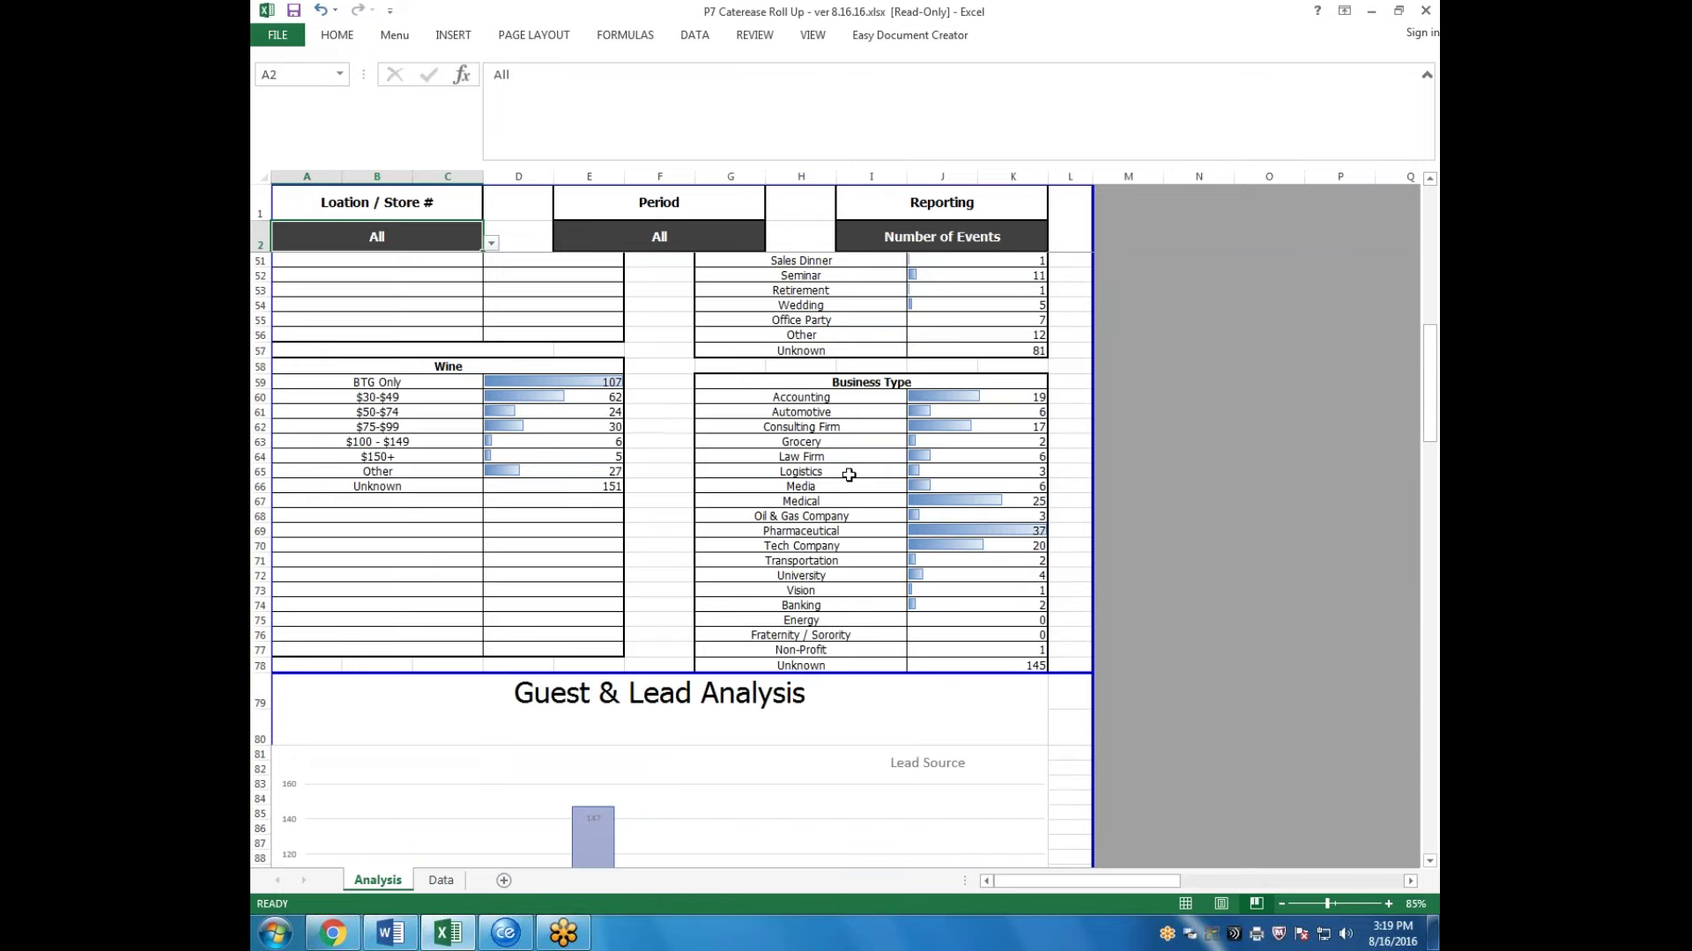
scroll(836, 487, up, 7)
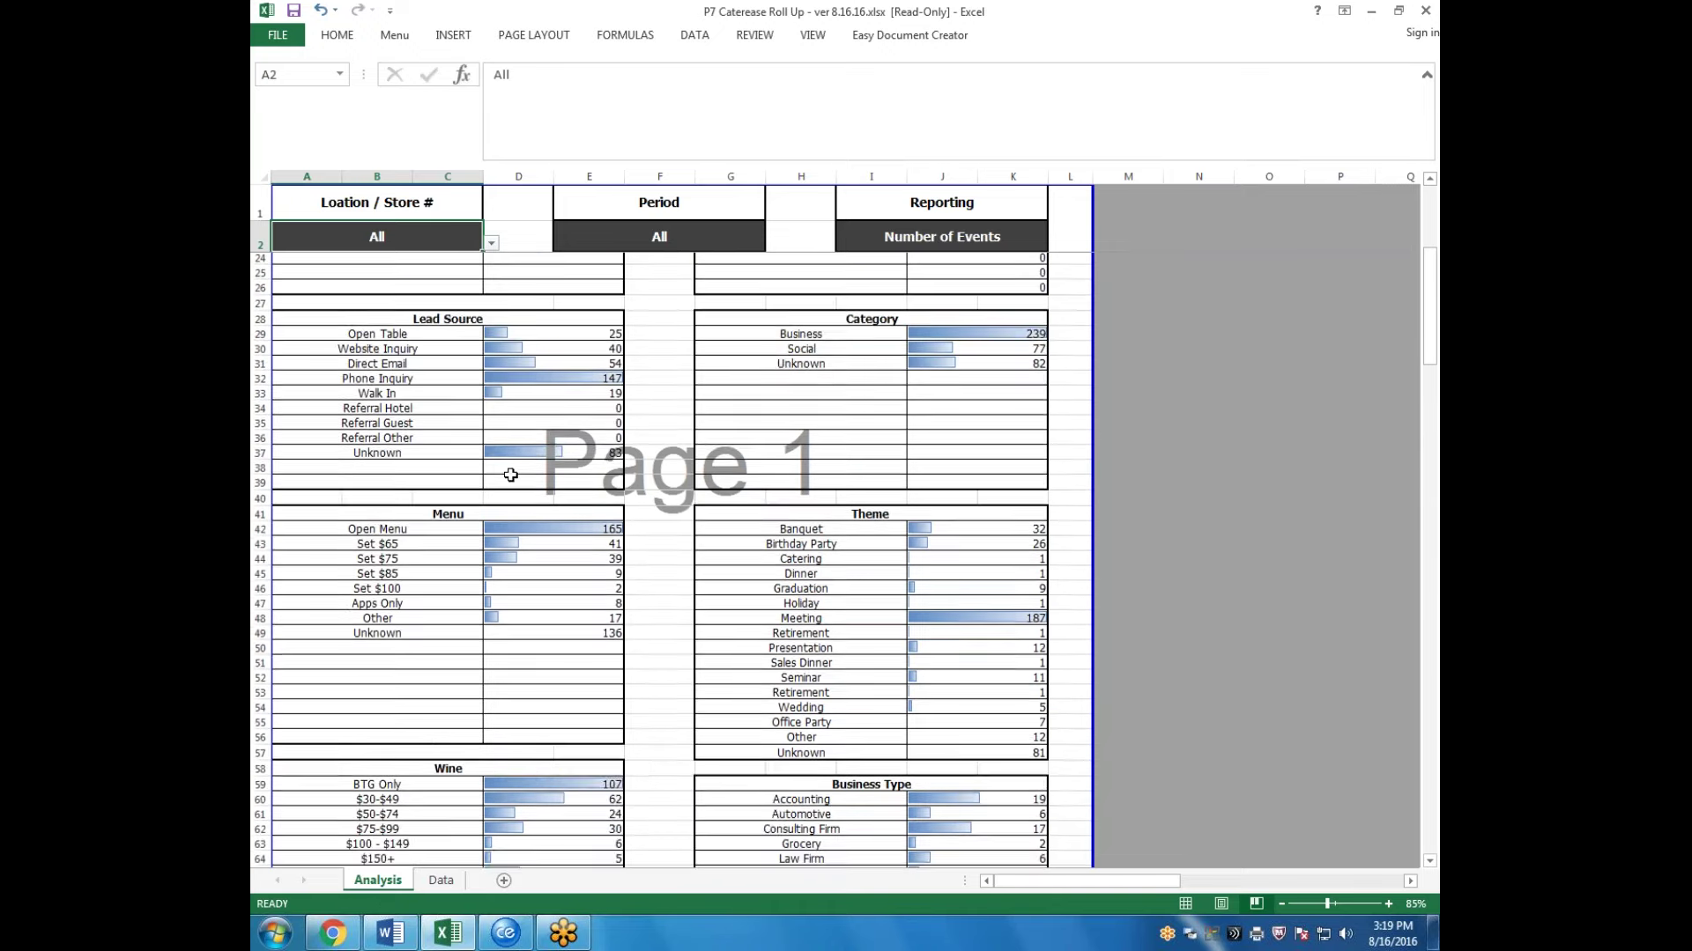
scroll(684, 513, up, 2)
click(611, 545)
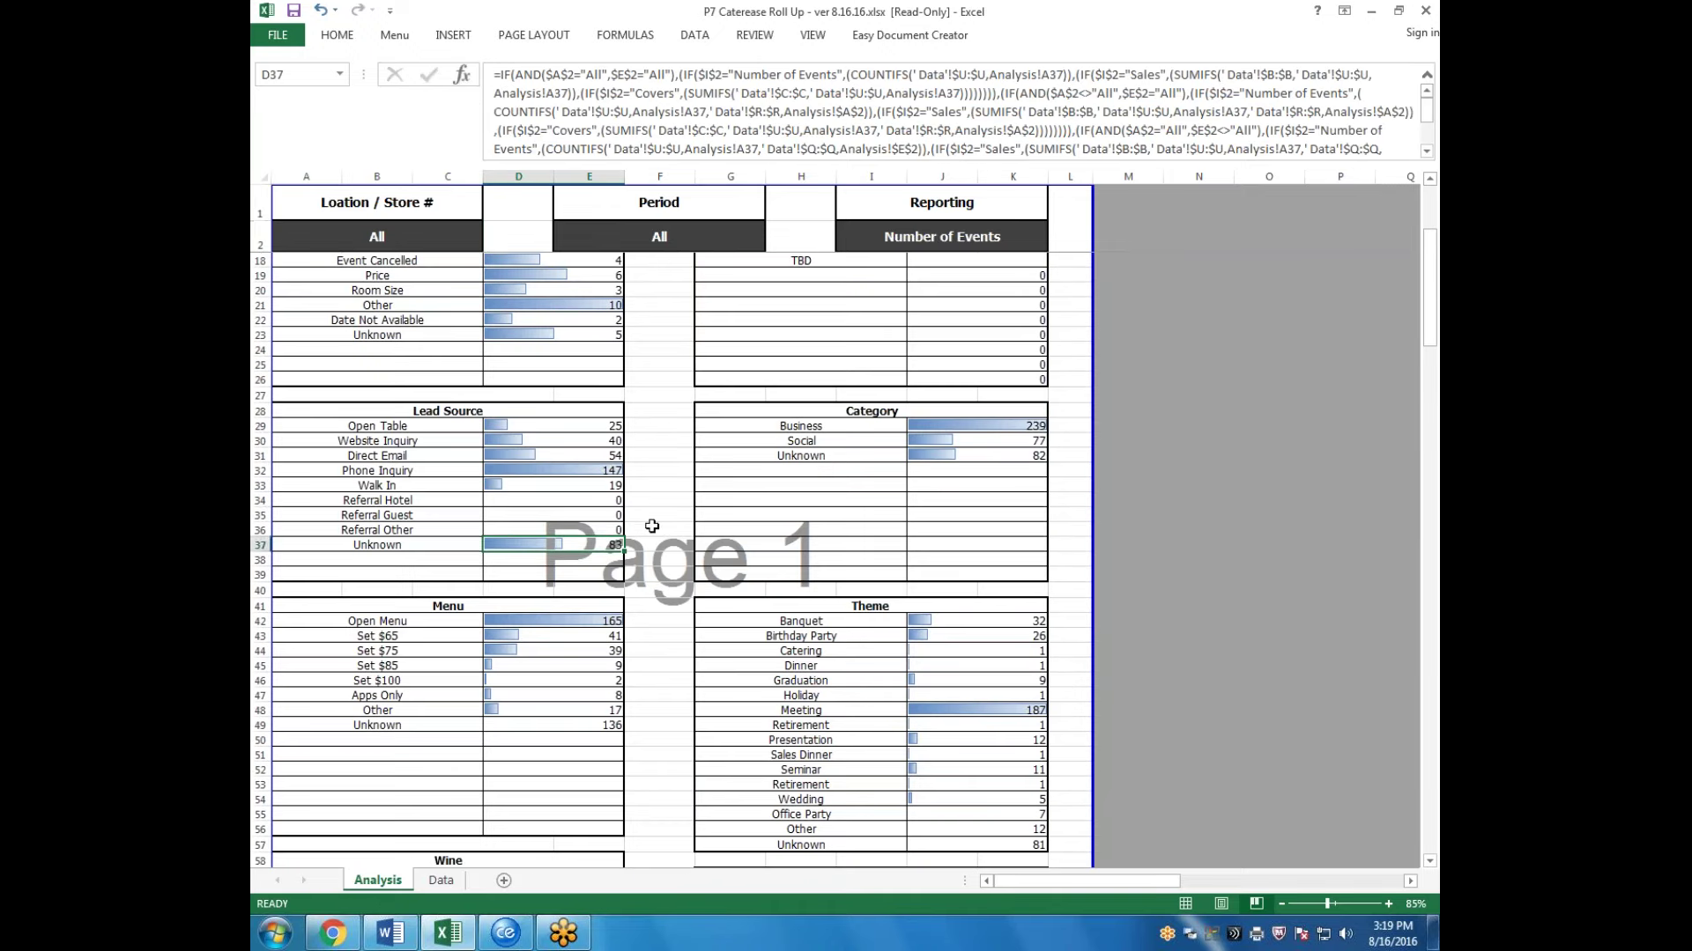
scroll(652, 519, up, 5)
scroll(665, 546, down, 3)
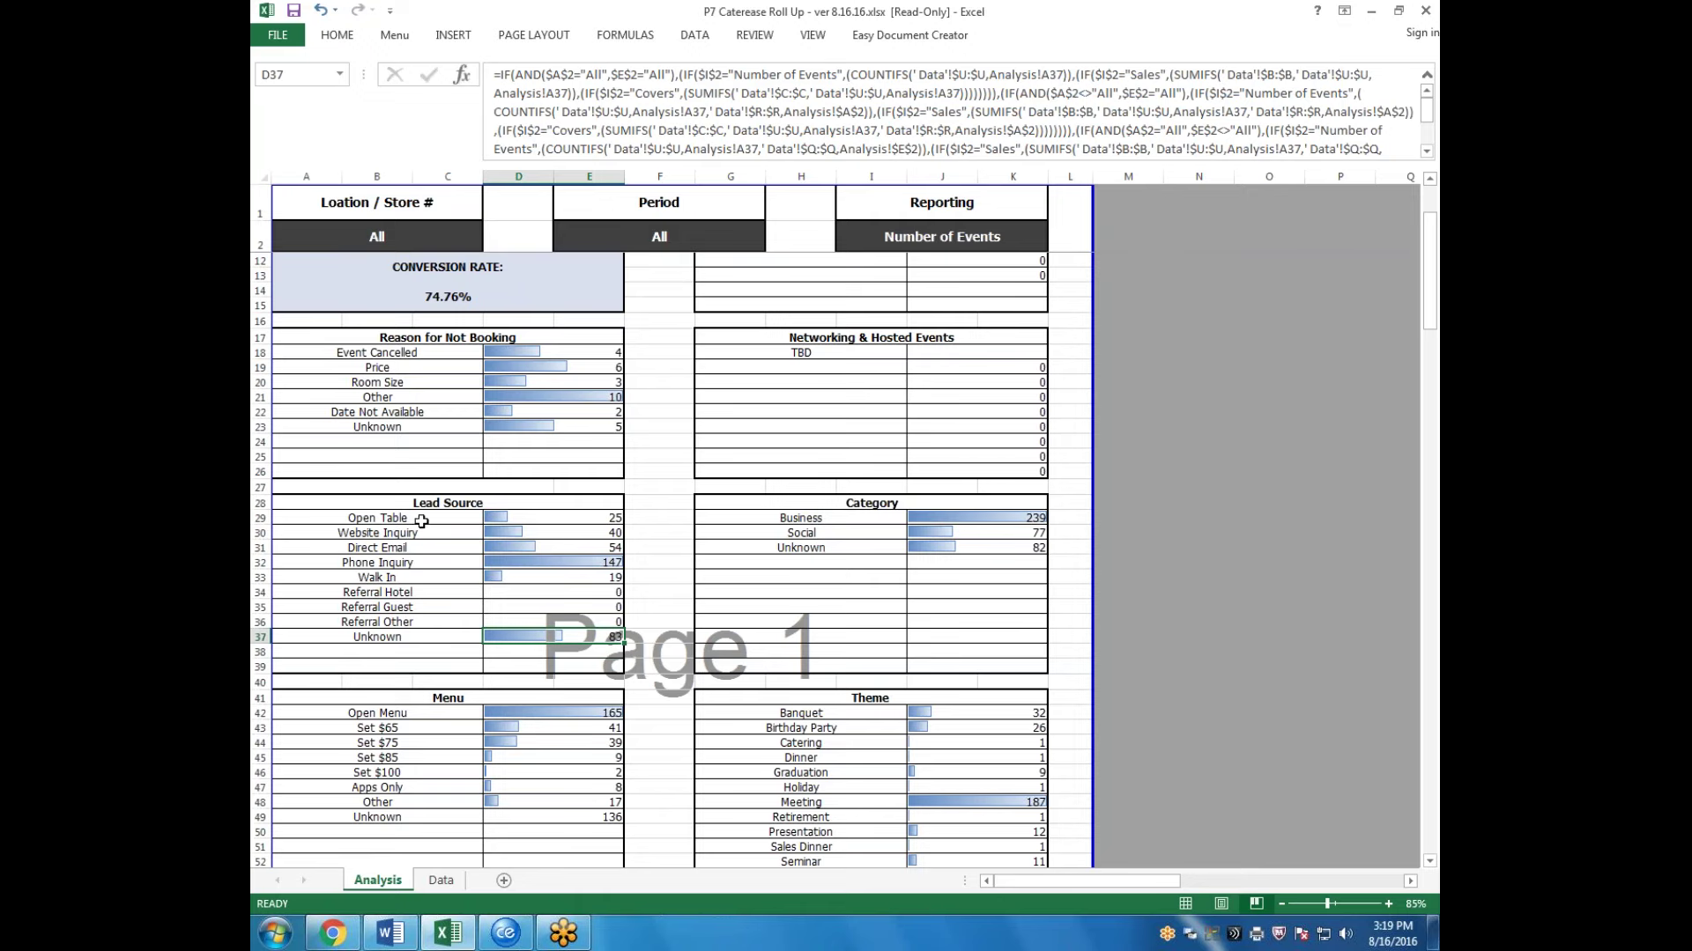
click(656, 500)
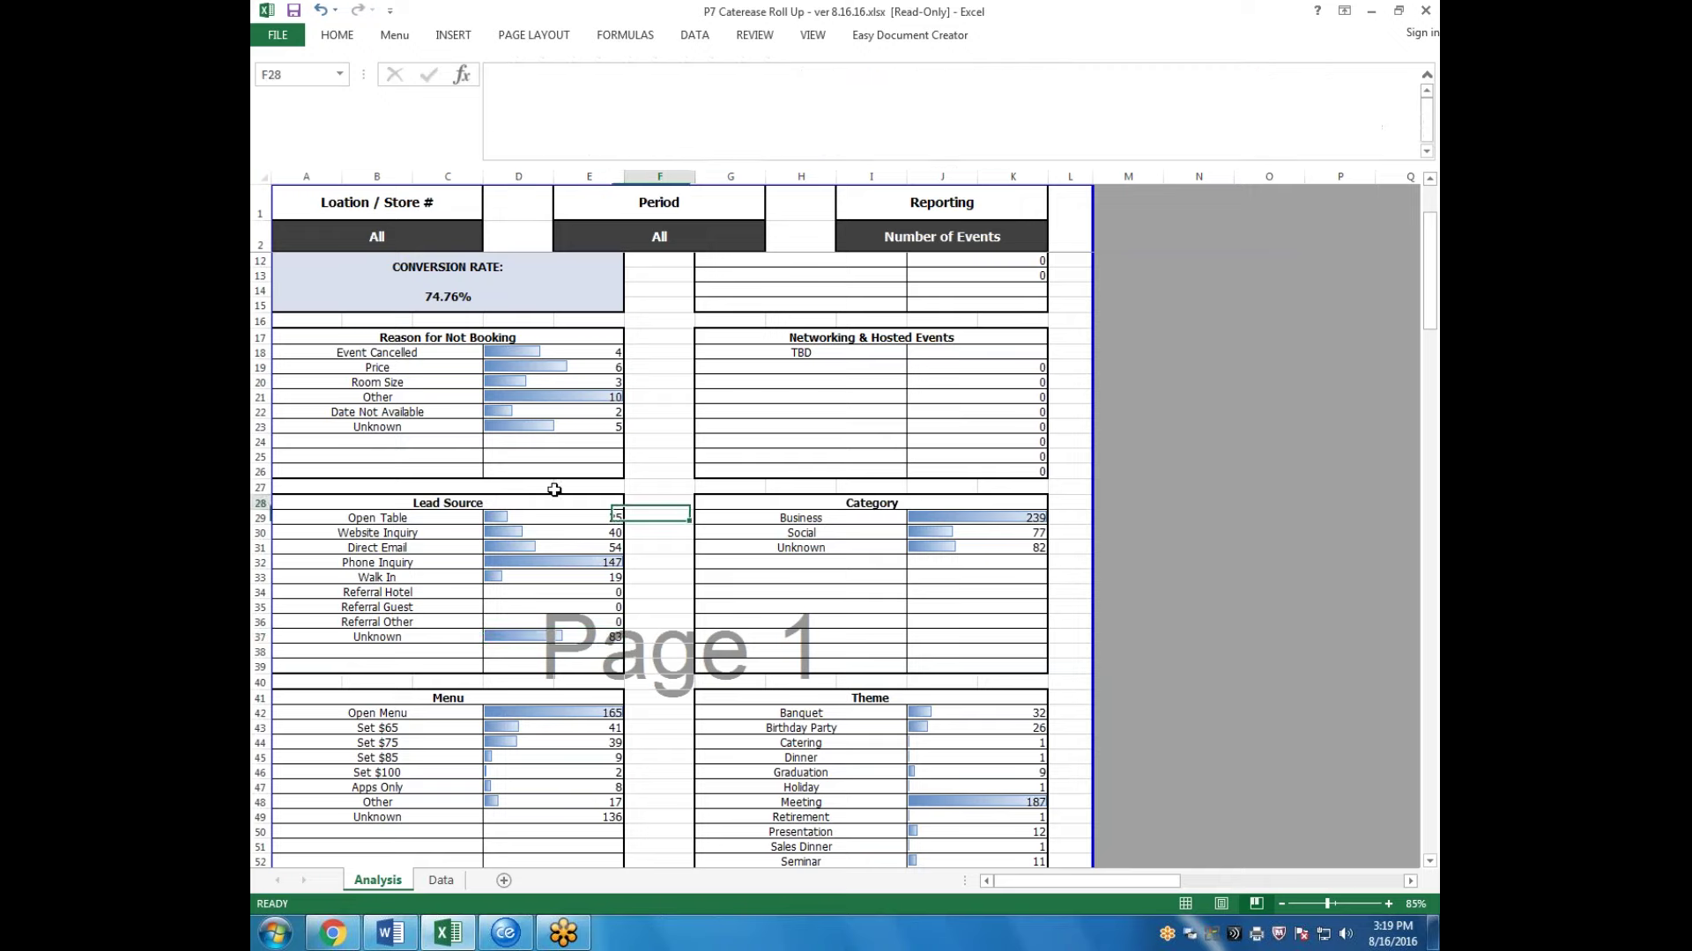
click(469, 499)
click(514, 636)
click(450, 499)
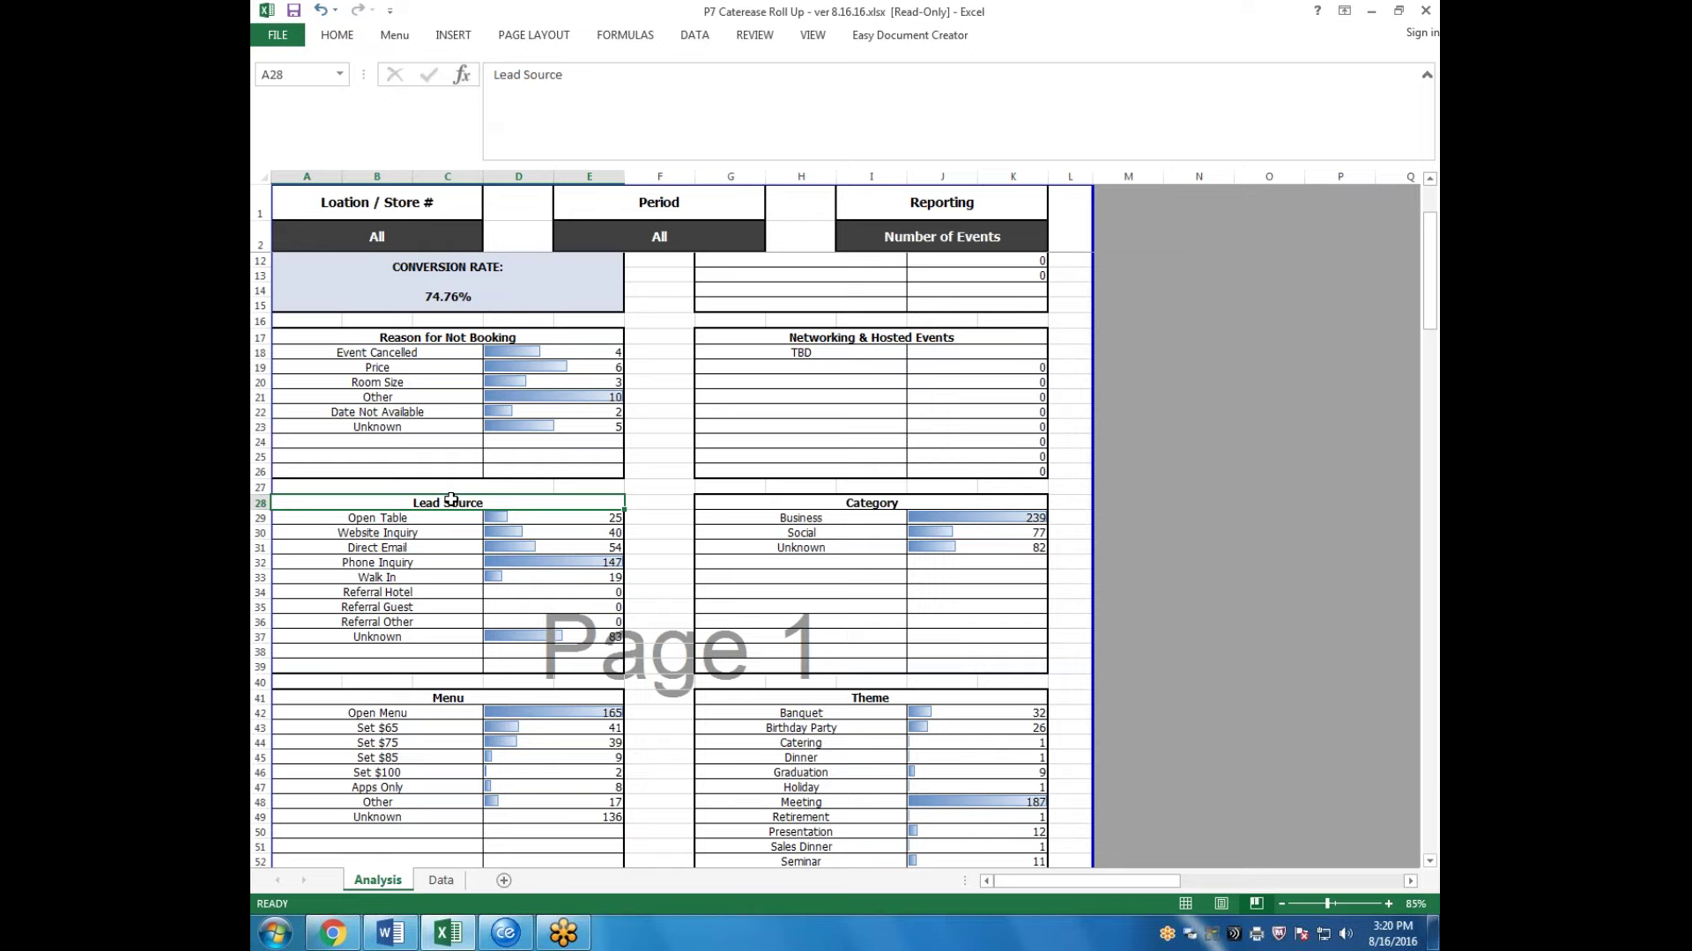
Filter the dashboard to period 7 and inspect the Unknown lead count formula.
click(701, 234)
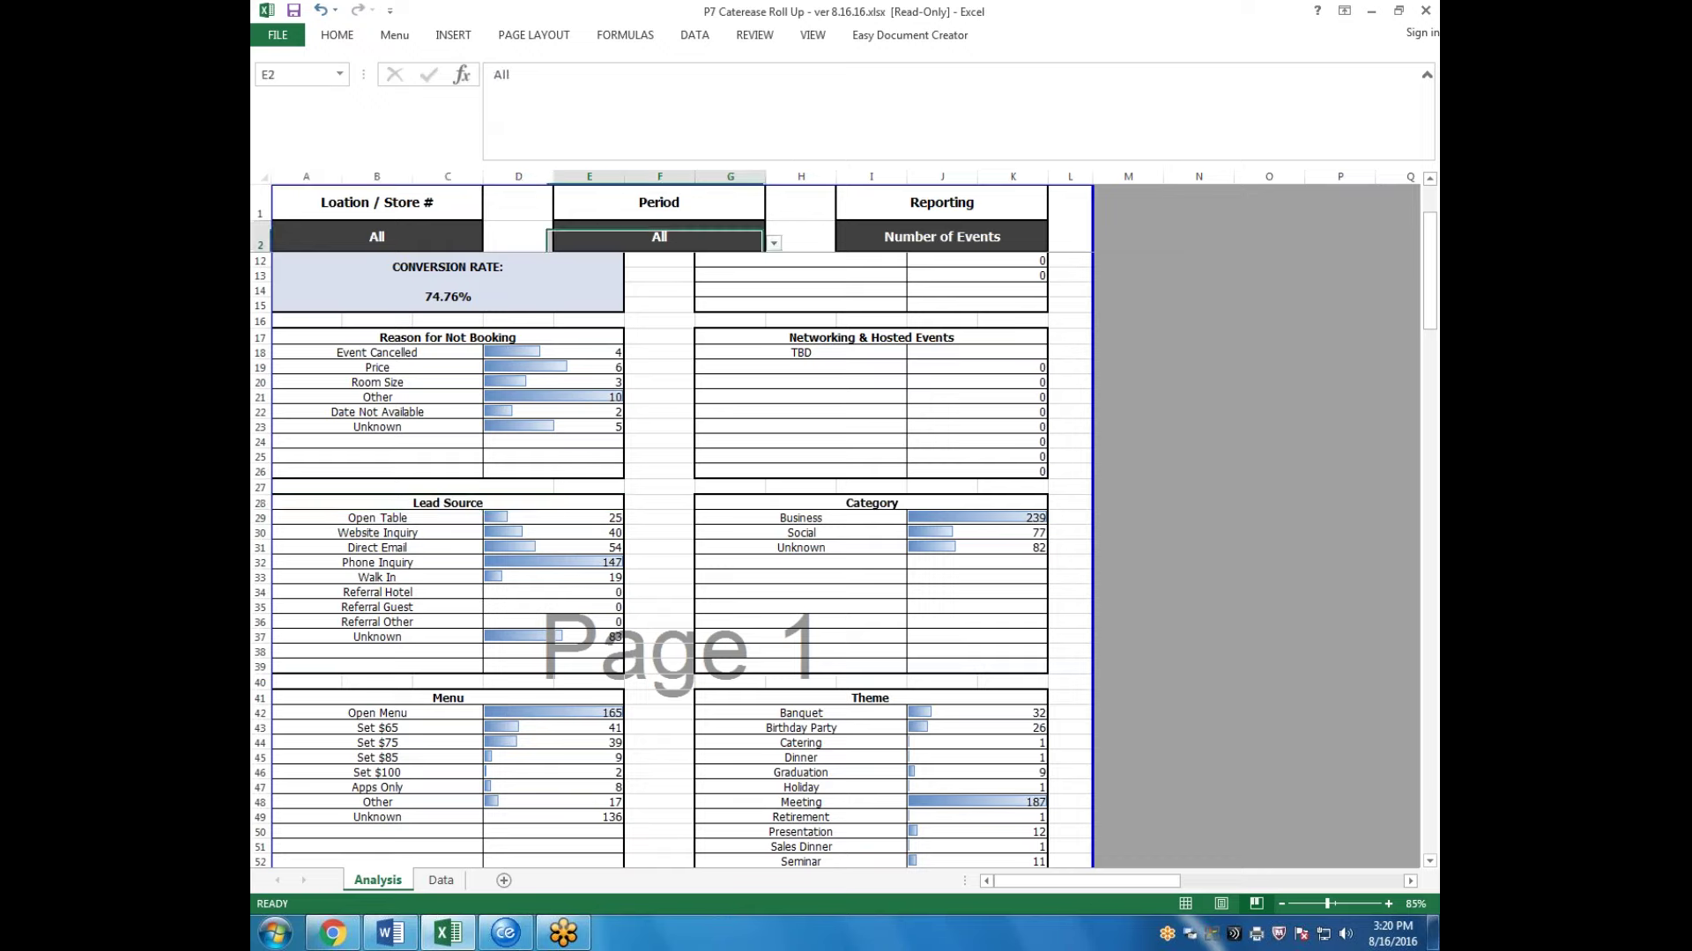
click(774, 243)
click(630, 328)
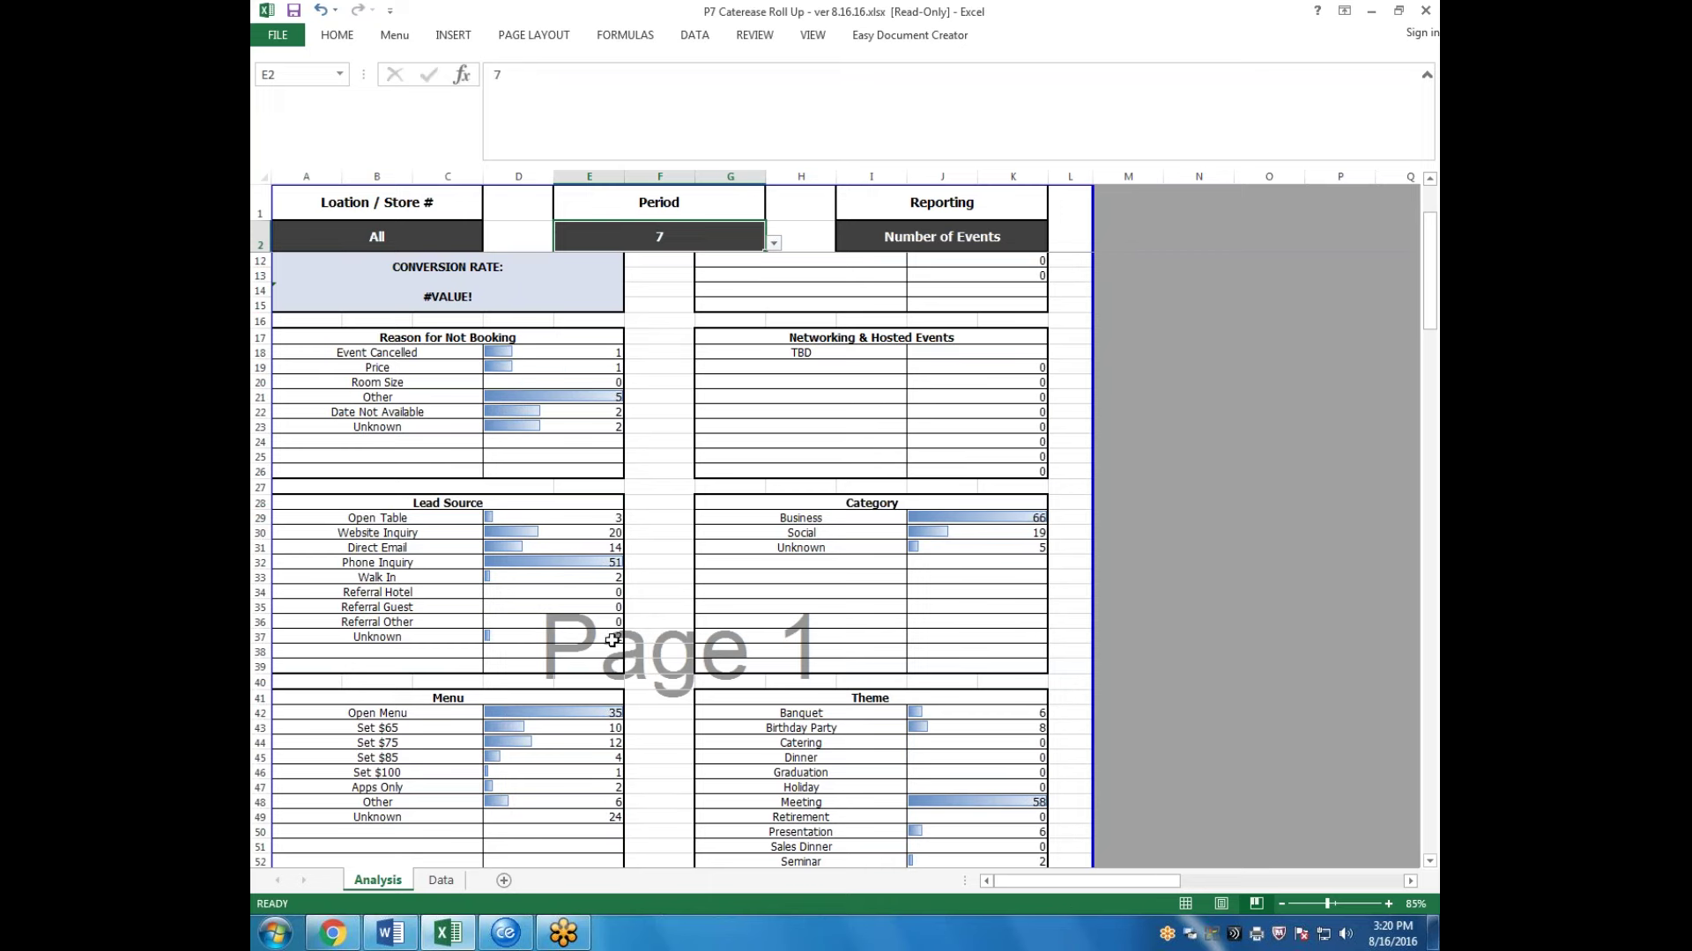
click(489, 638)
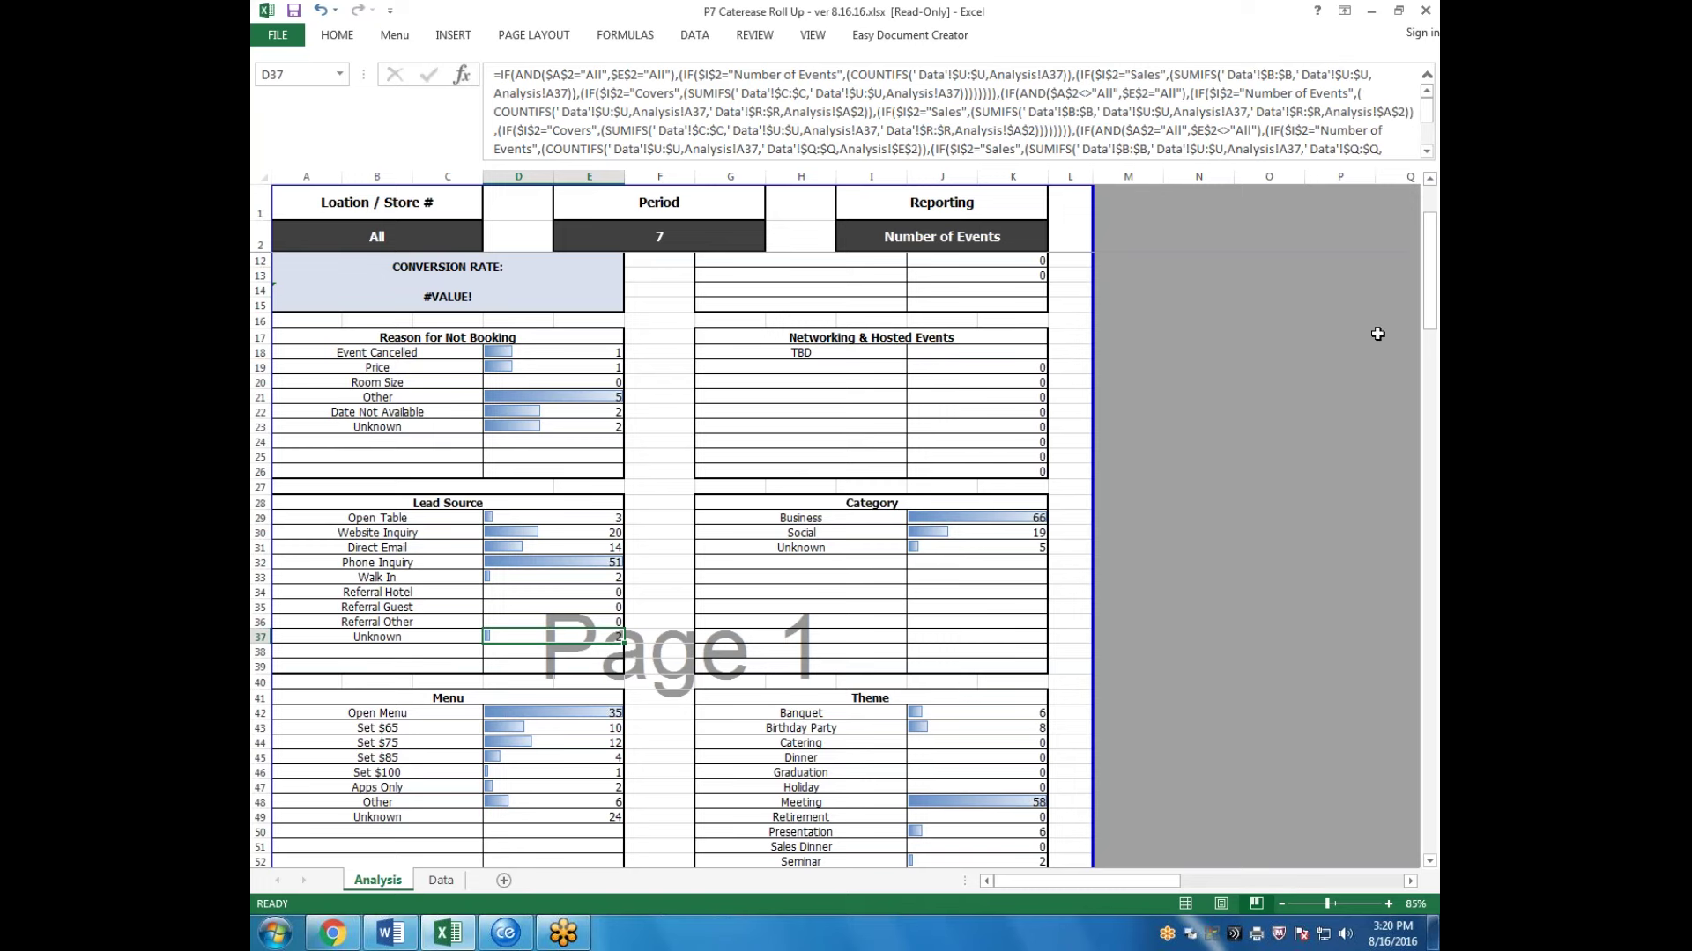
drag(1433, 268, 1433, 272)
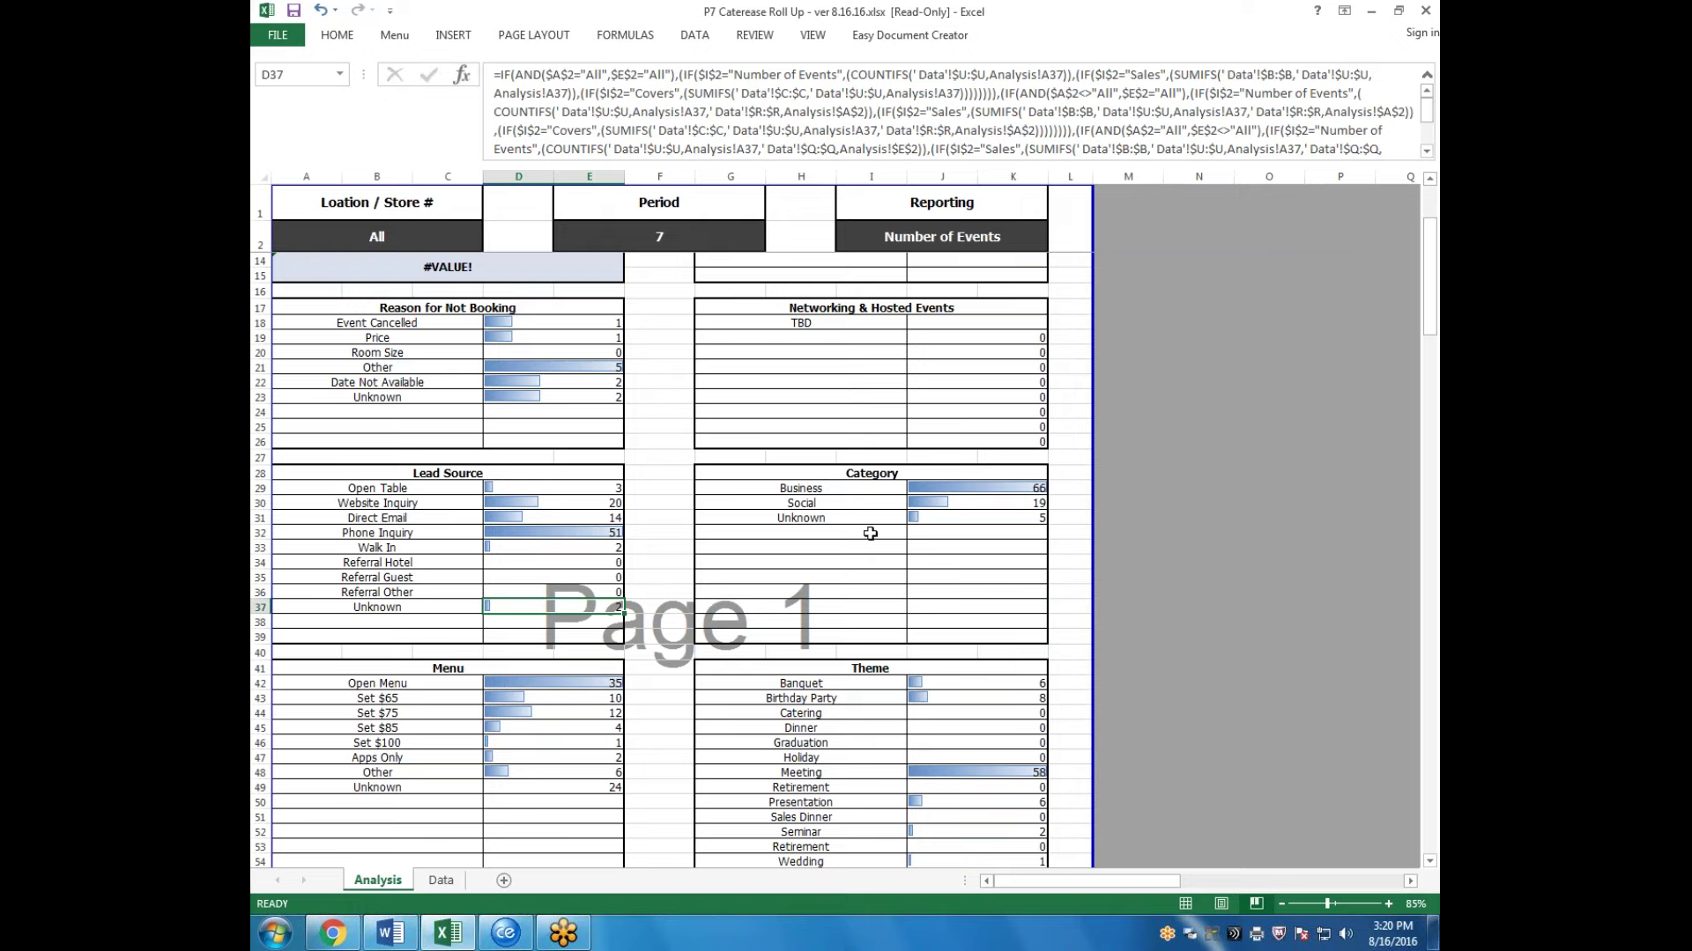
Check the Unknown category and lead source entries, then collapse the formula bar to one line.
click(843, 518)
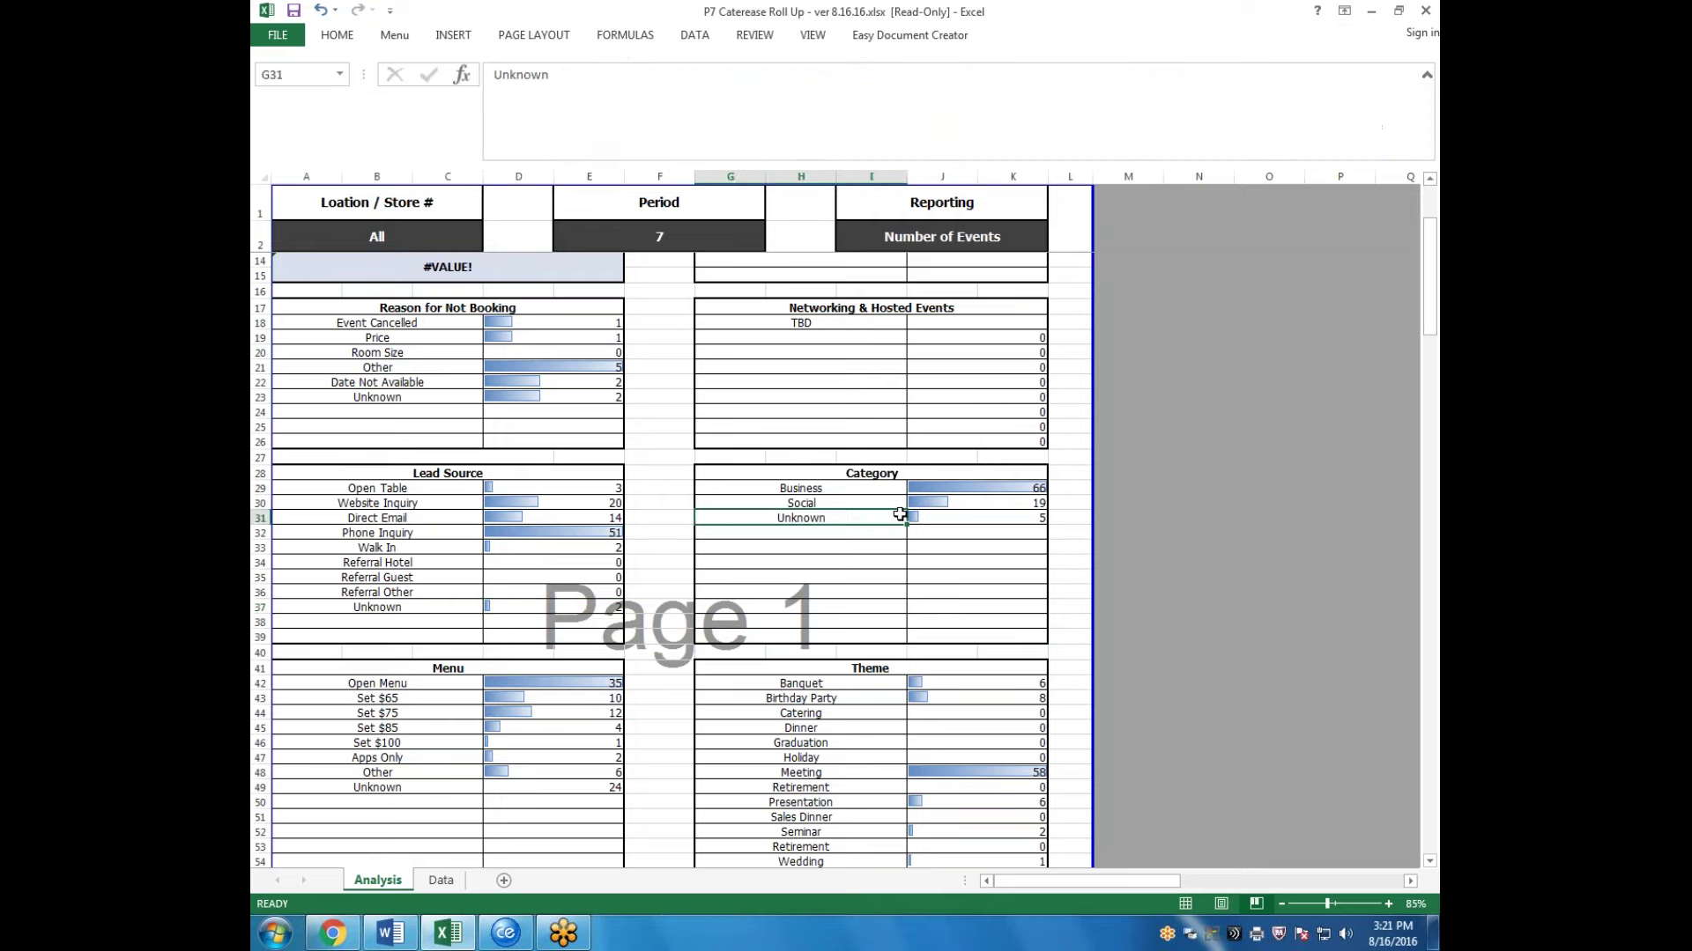
click(421, 610)
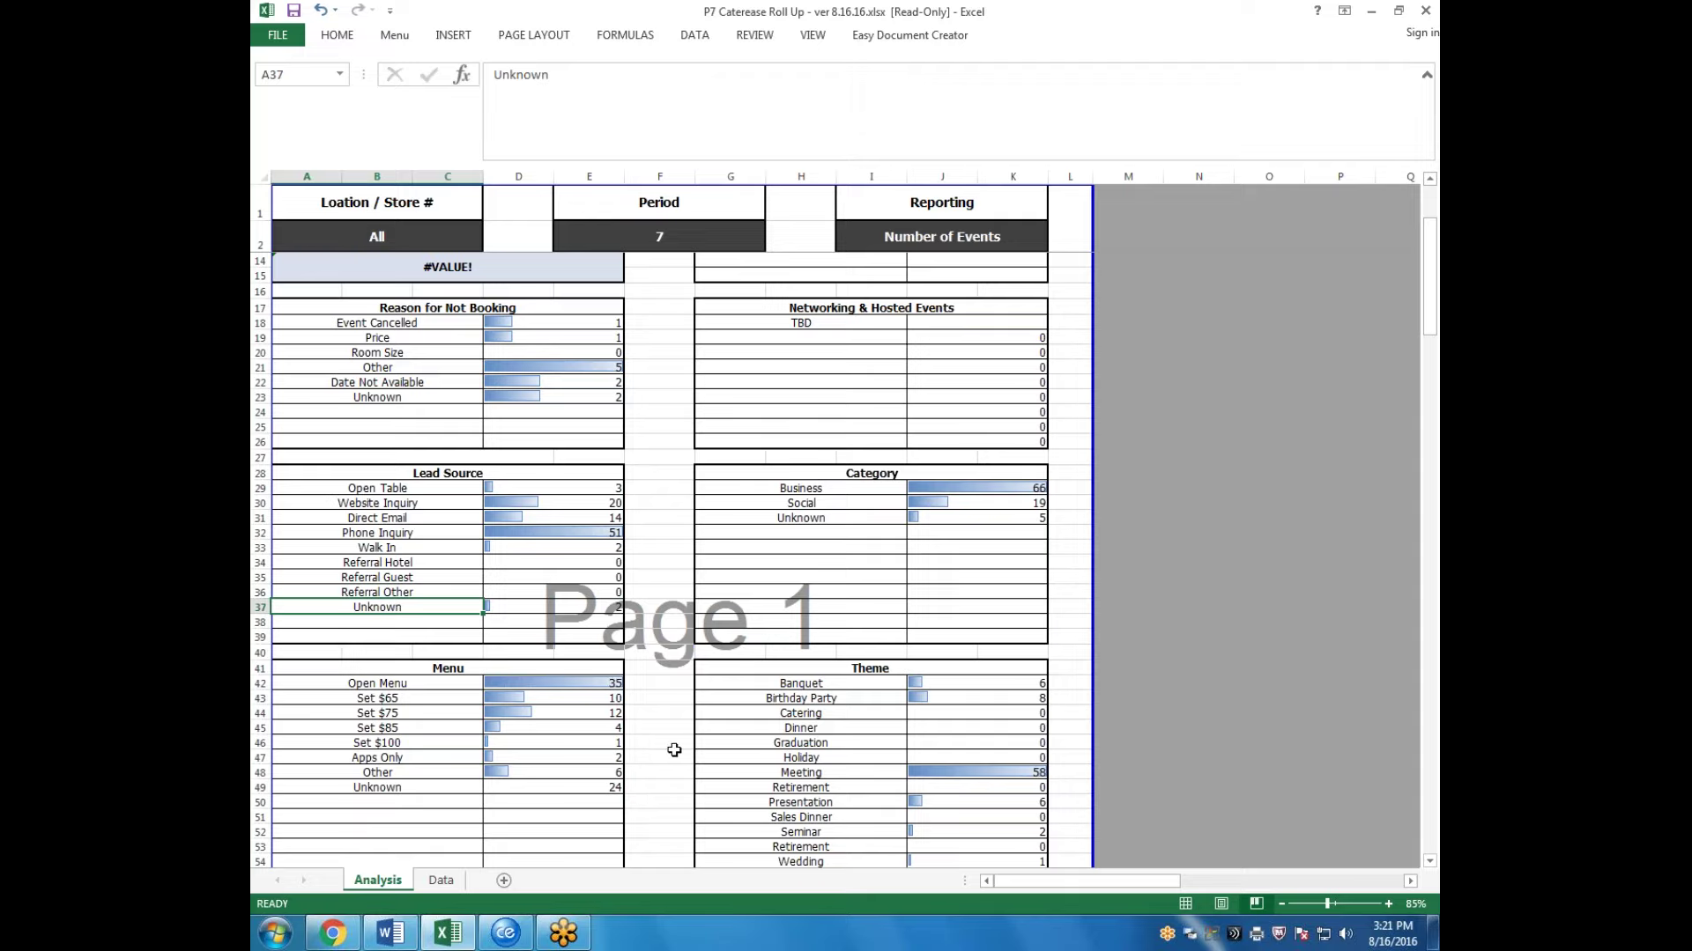
scroll(680, 713, up, 4)
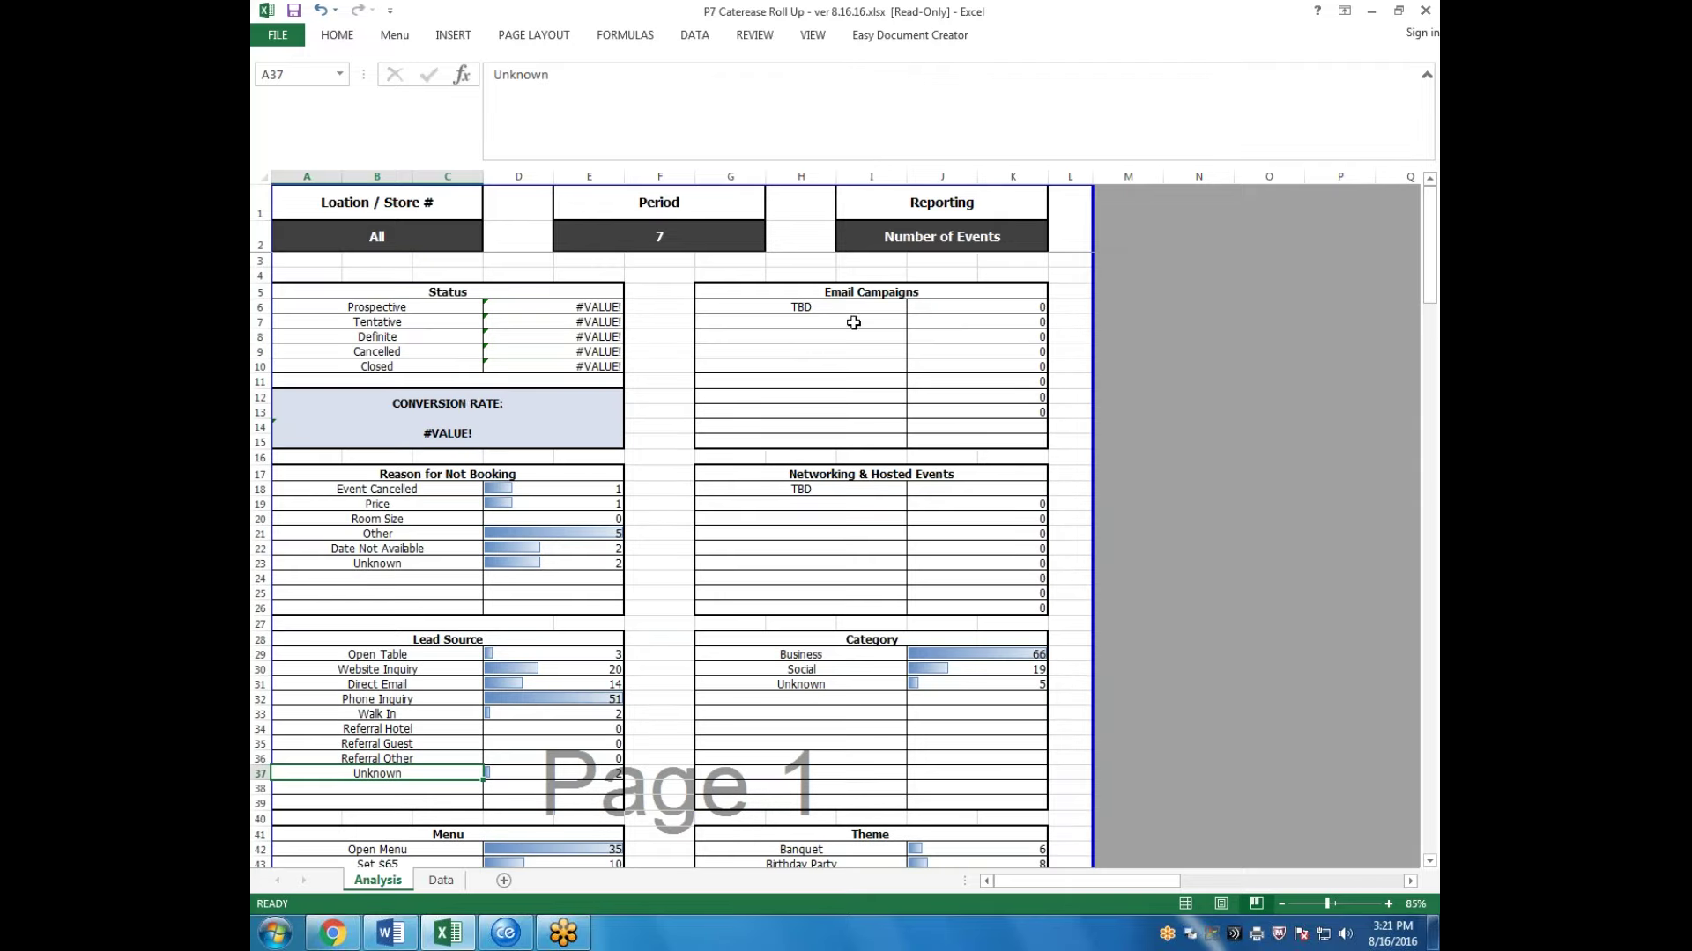
click(1426, 74)
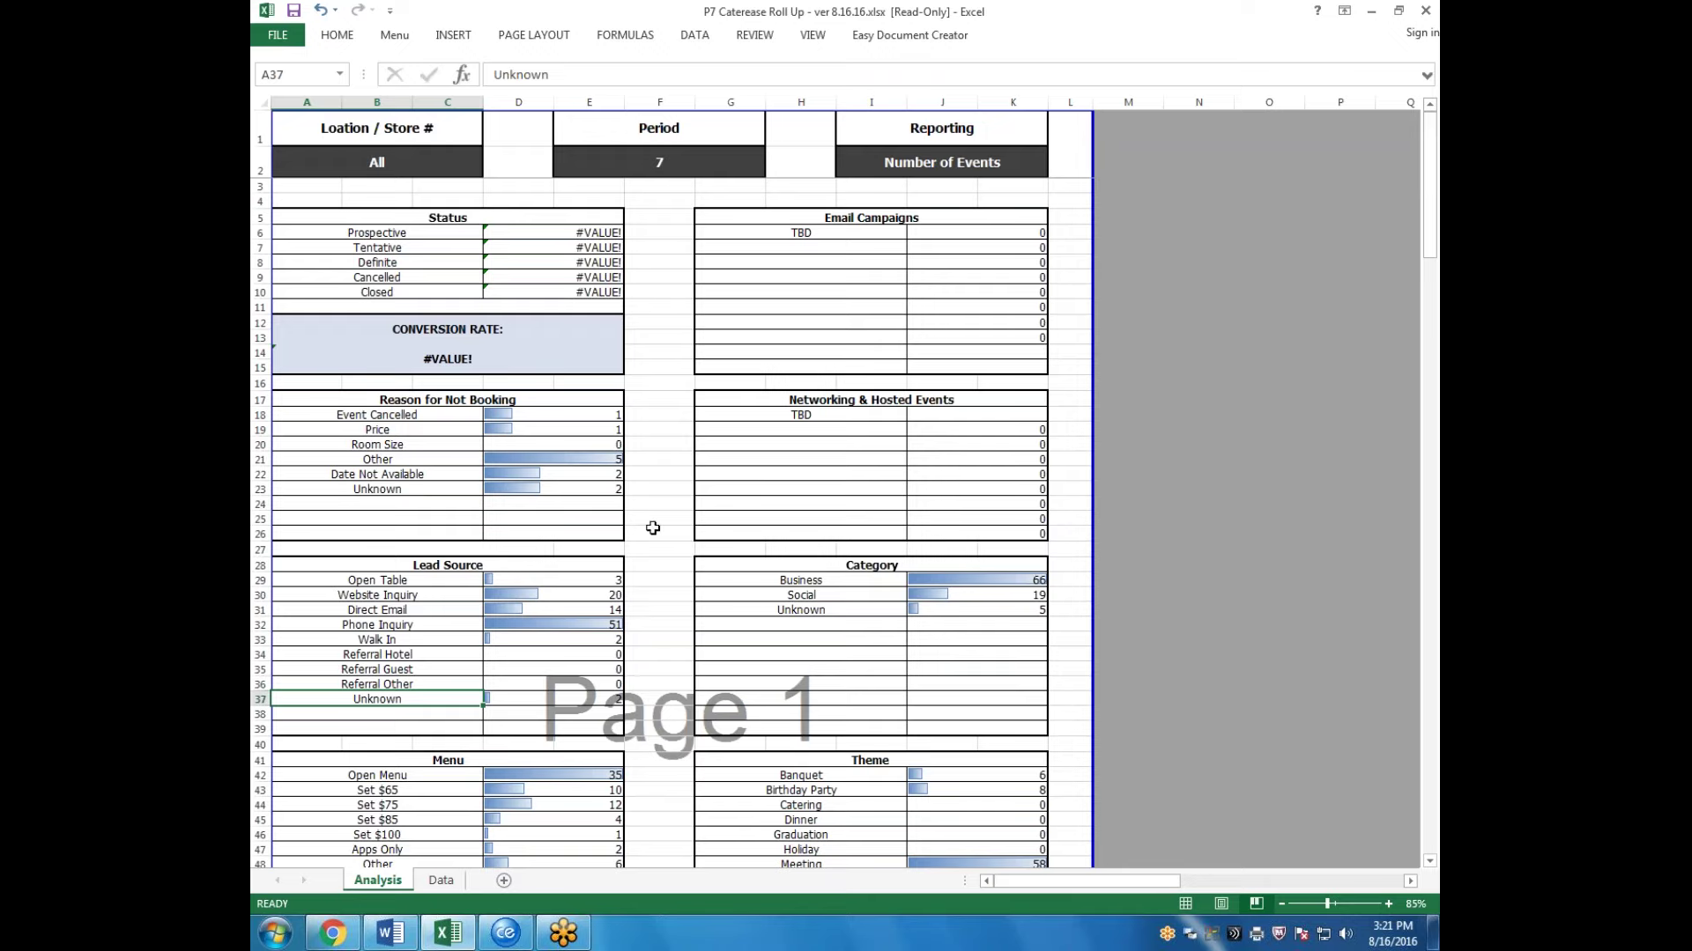
Inspect the Unknown, Non-Profit and Energy business type count formulas.
scroll(657, 524, down, 7)
scroll(666, 508, down, 6)
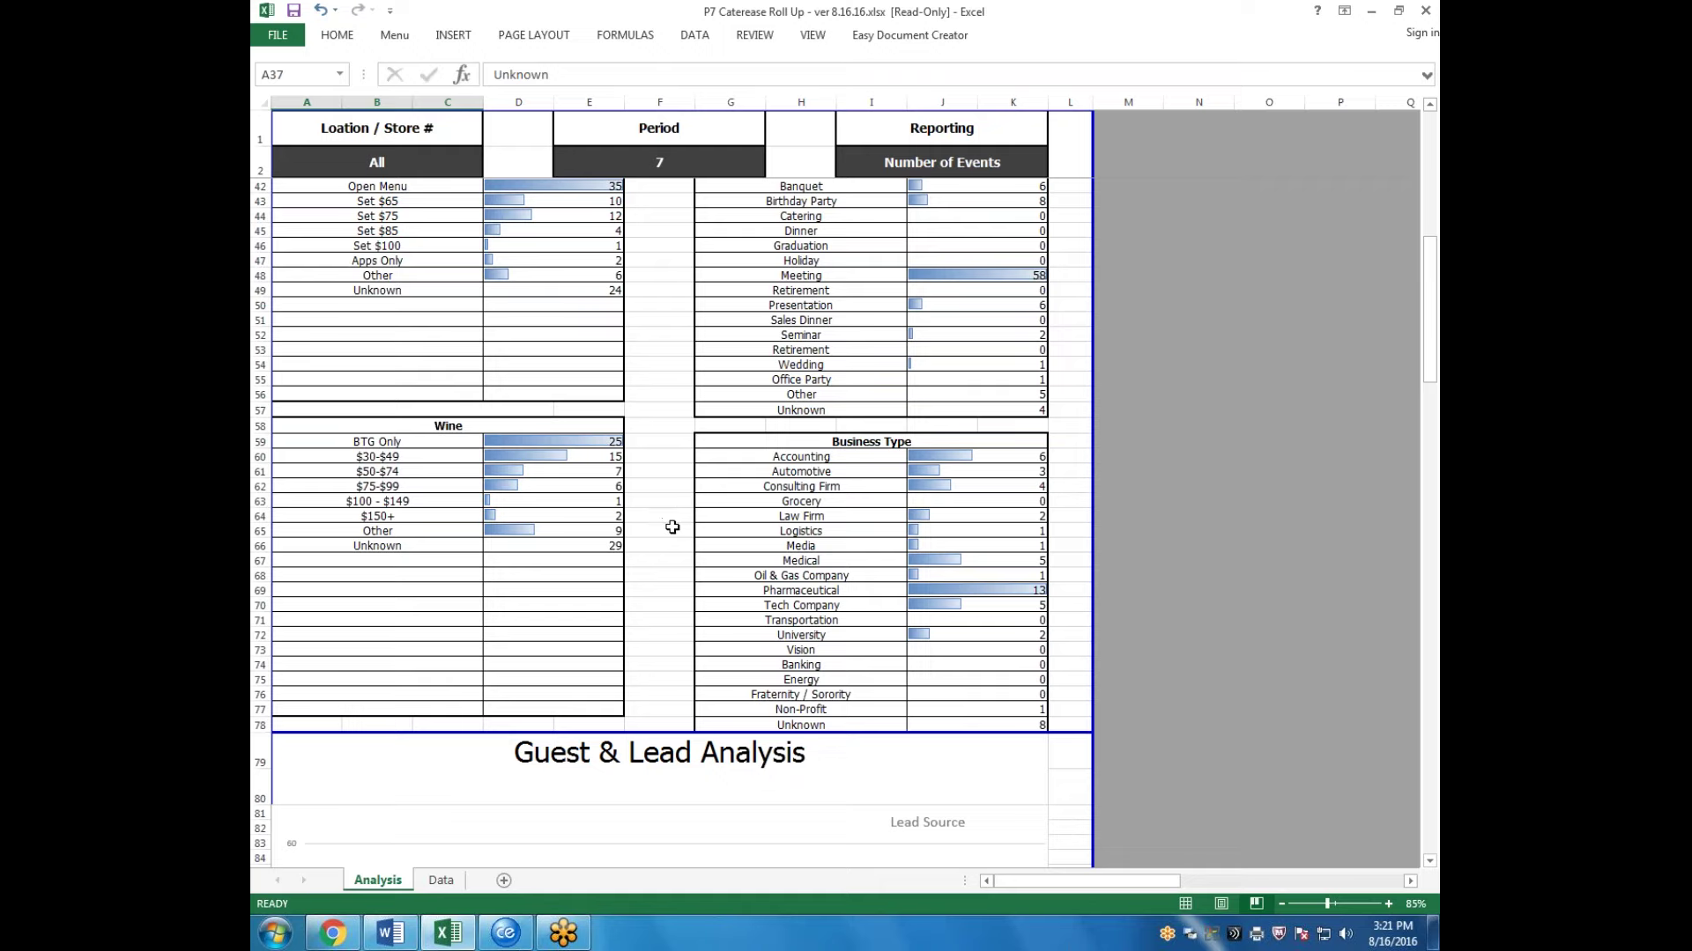
click(954, 726)
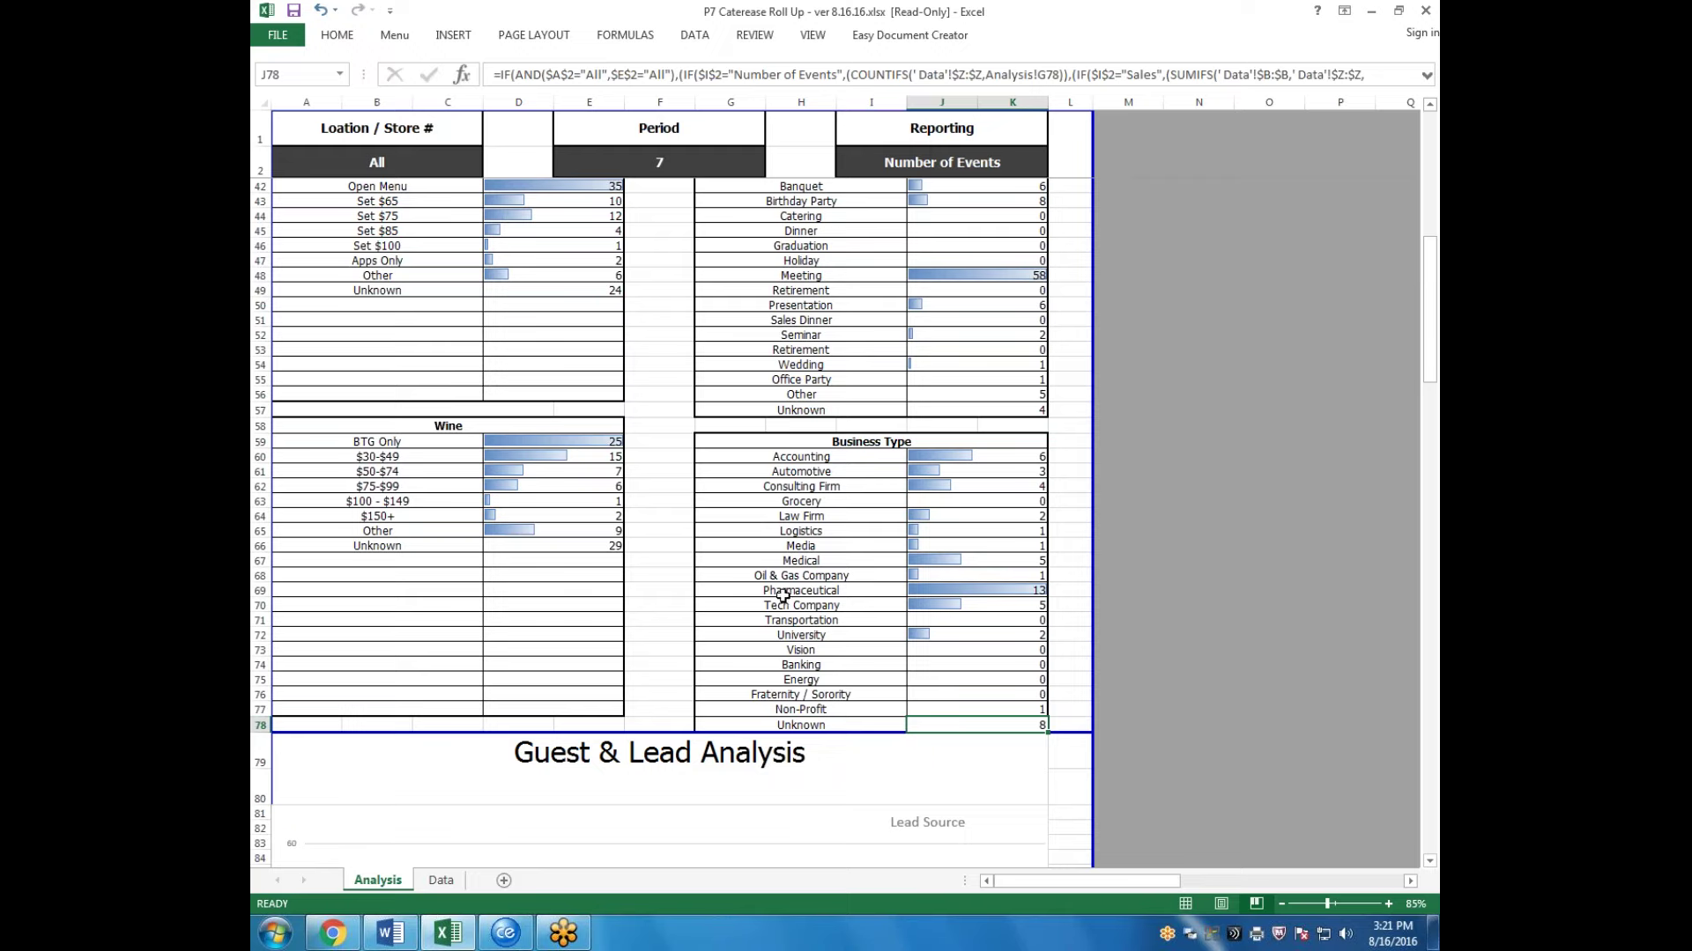
click(948, 716)
click(948, 722)
click(937, 707)
click(934, 694)
click(930, 678)
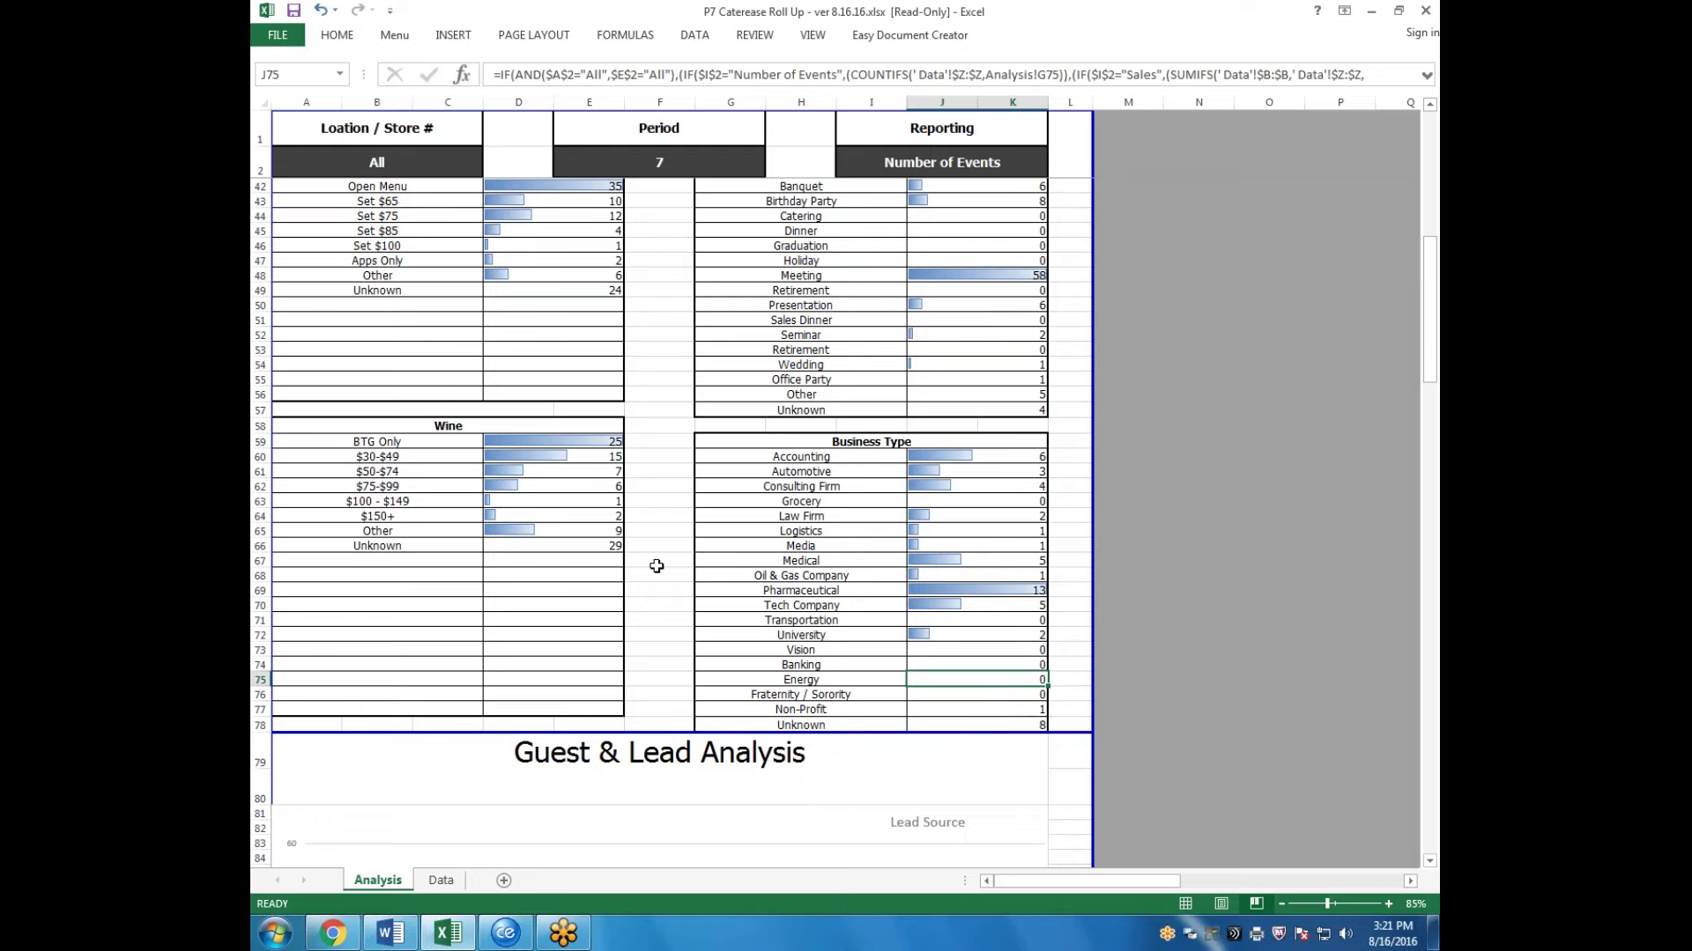
scroll(659, 568, up, 5)
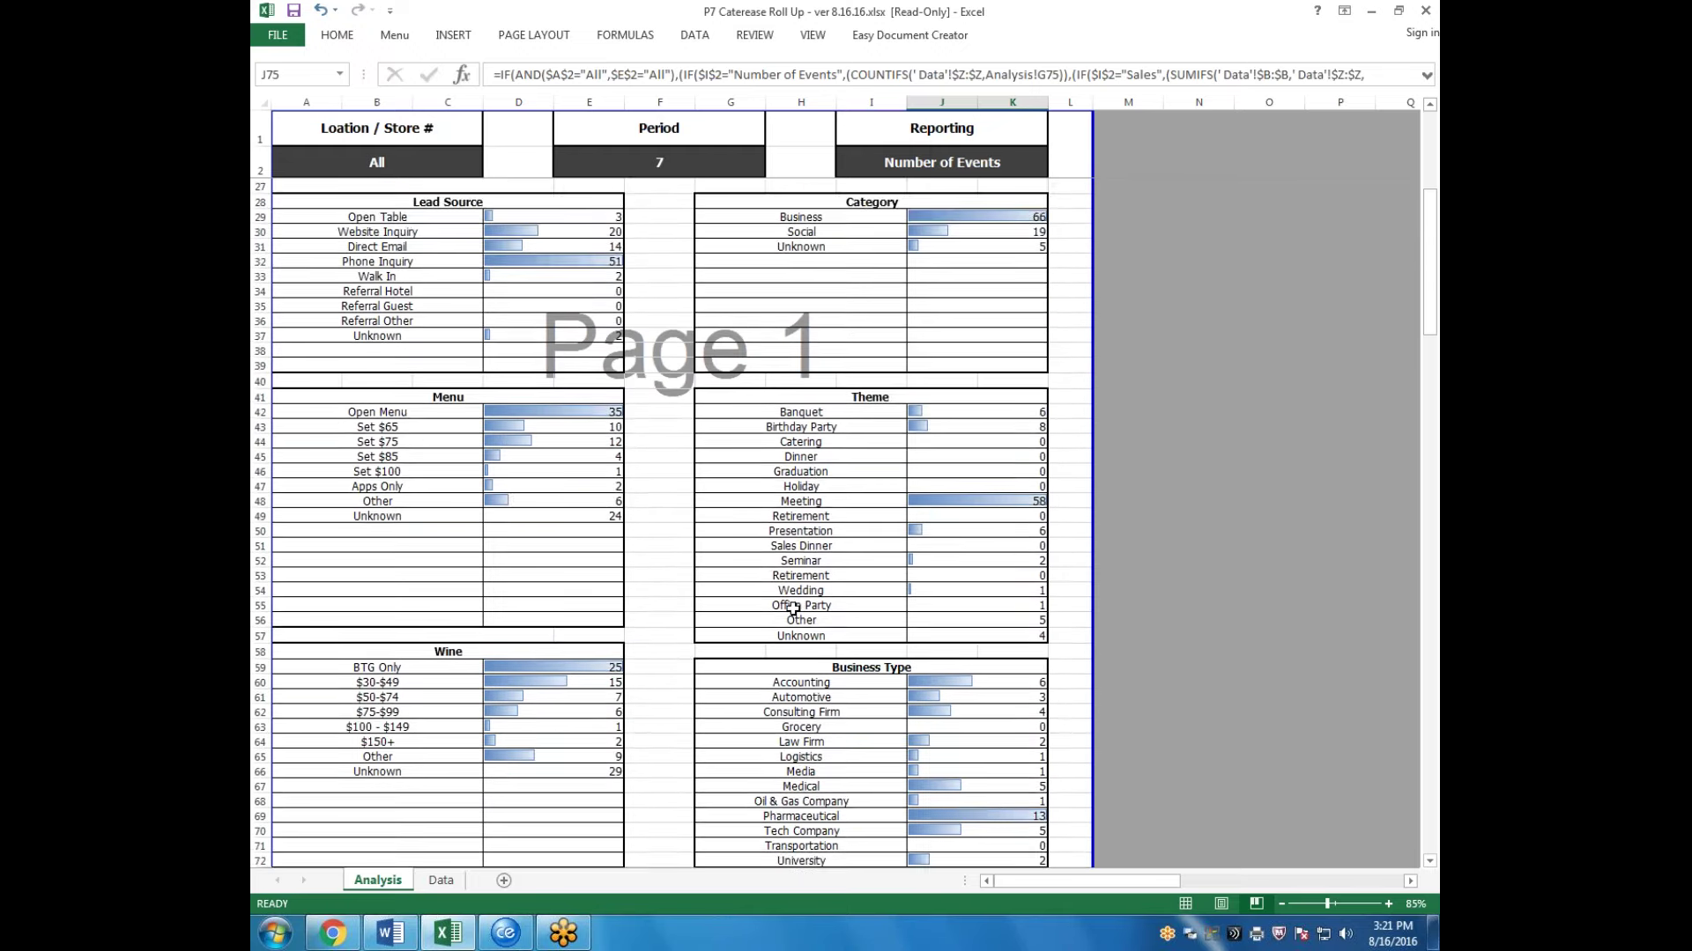
scroll(795, 611, up, 3)
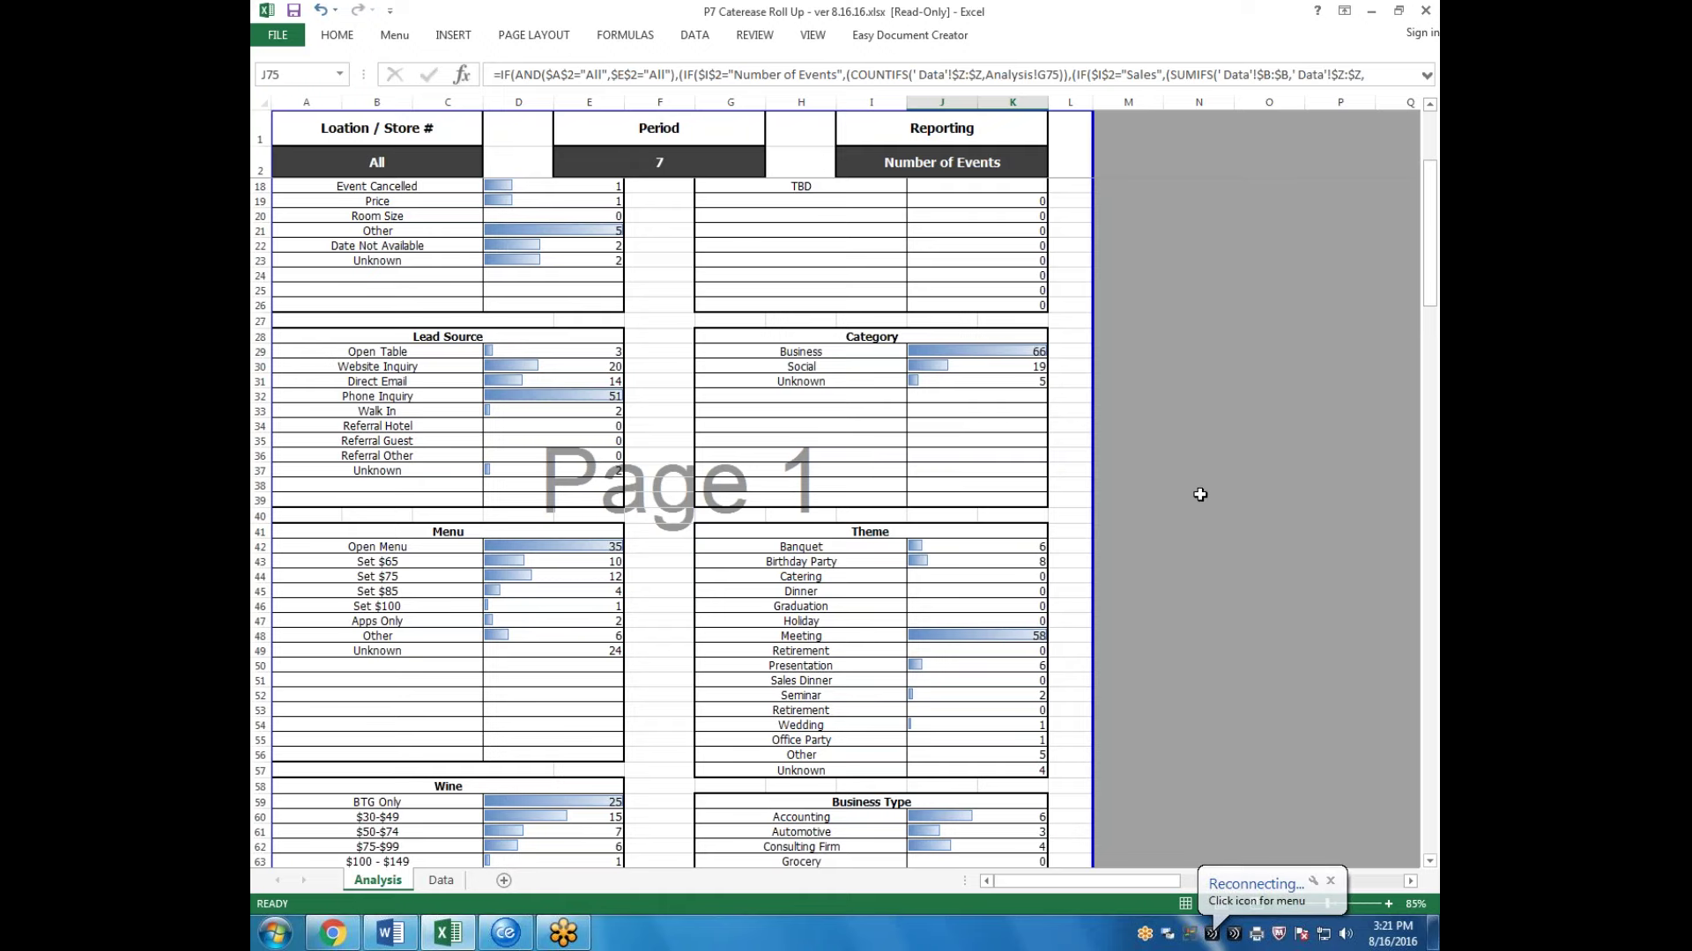
scroll(1199, 500, down, 2)
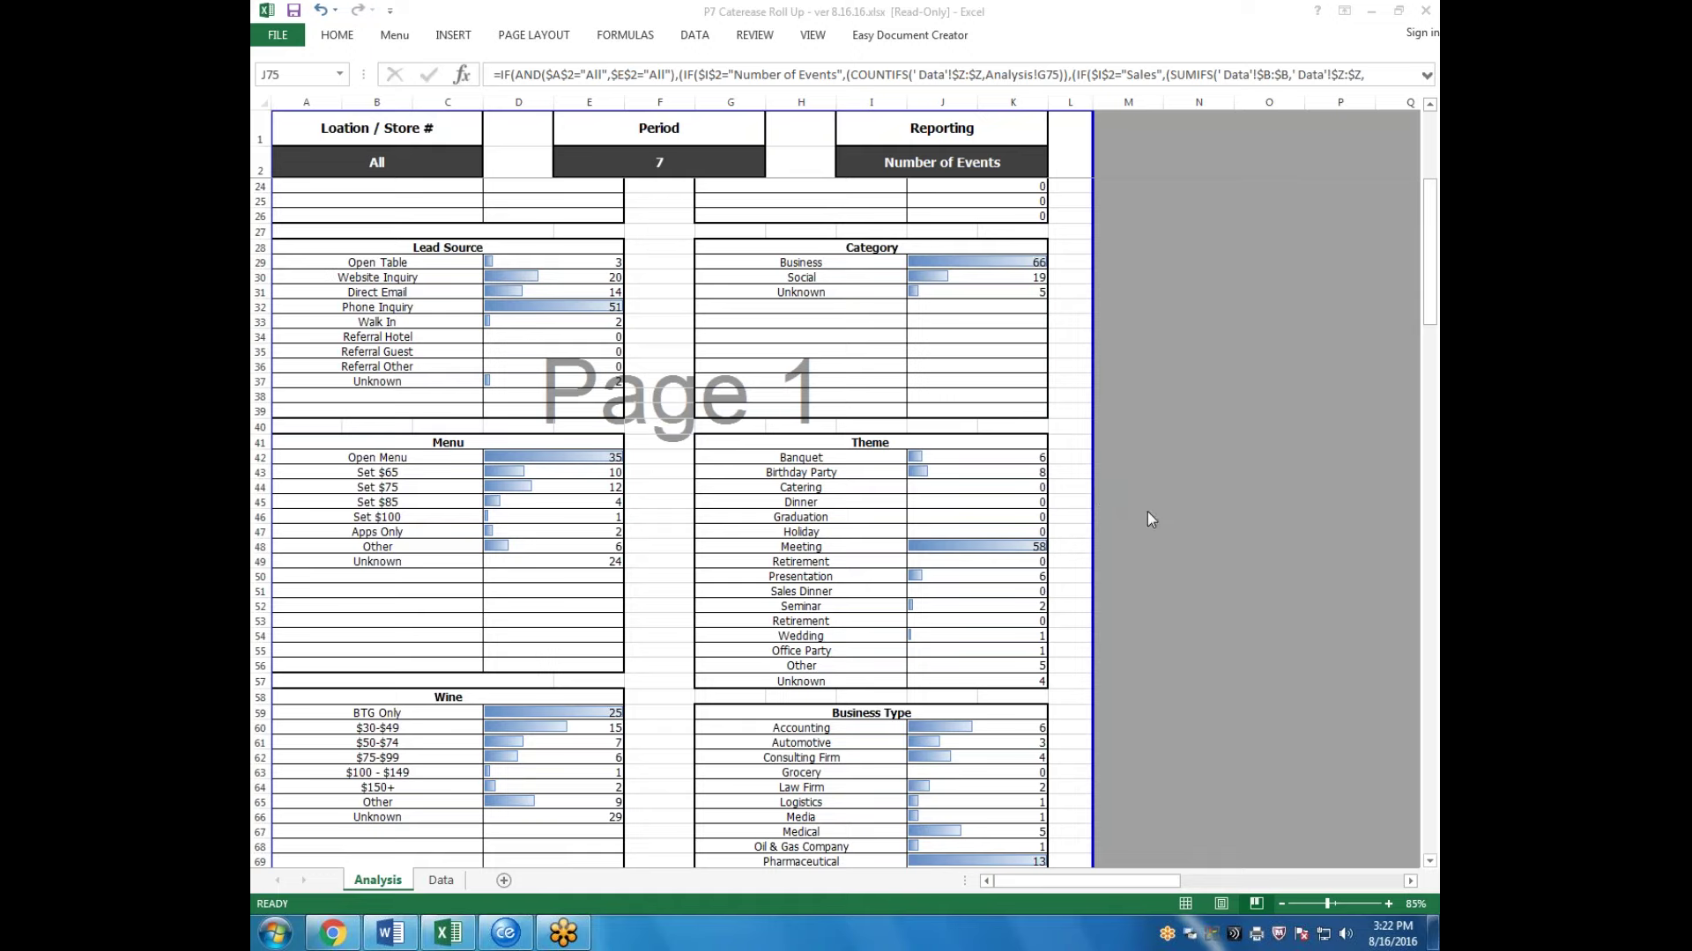
Review the Vision, Banking and Energy business type cells for period 7.
scroll(1107, 558, down, 4)
scroll(1106, 559, down, 3)
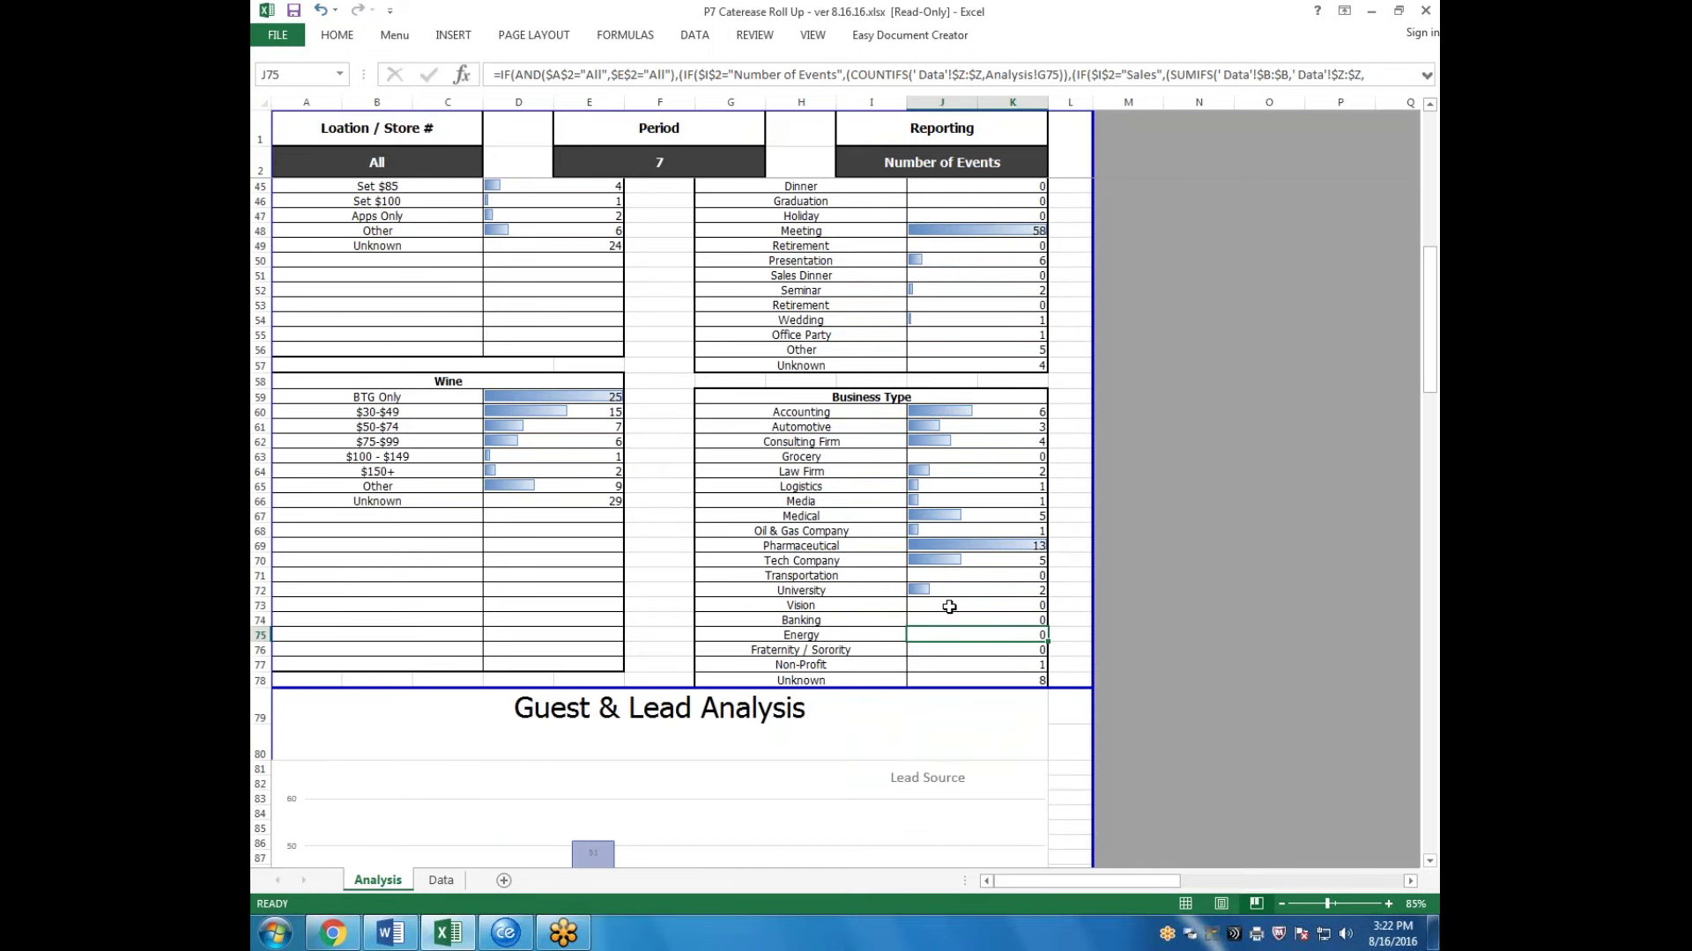
key(Up)
key(Up)
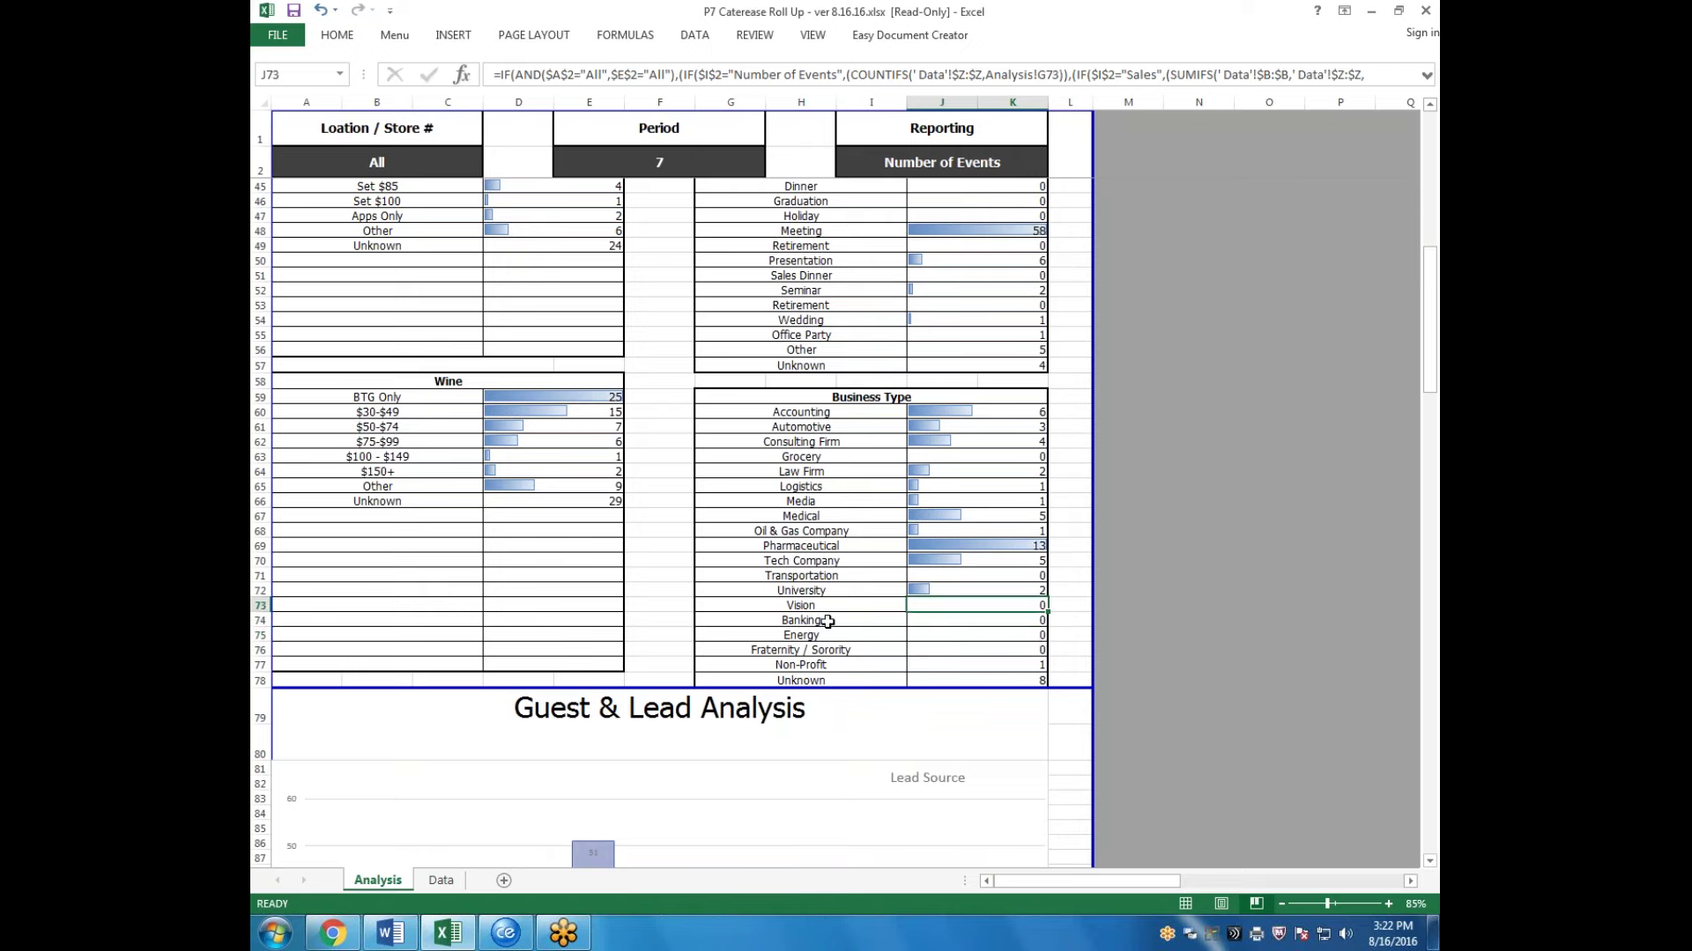
click(806, 623)
click(805, 632)
scroll(1109, 602, up, 12)
scroll(1109, 580, up, 2)
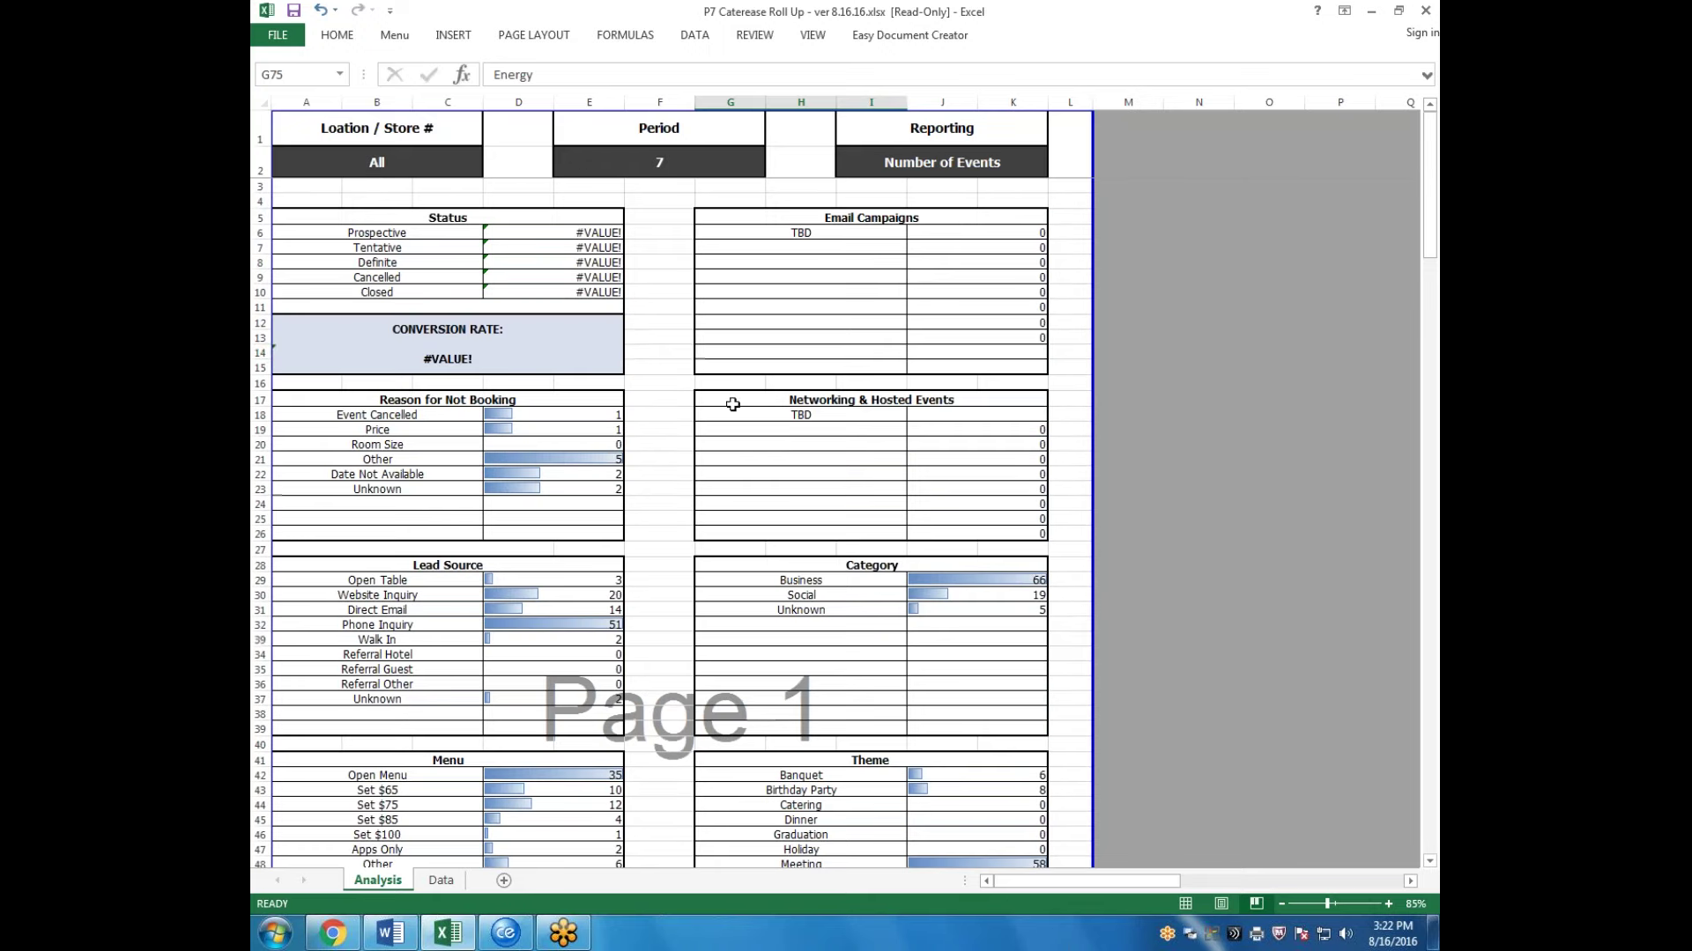
click(674, 353)
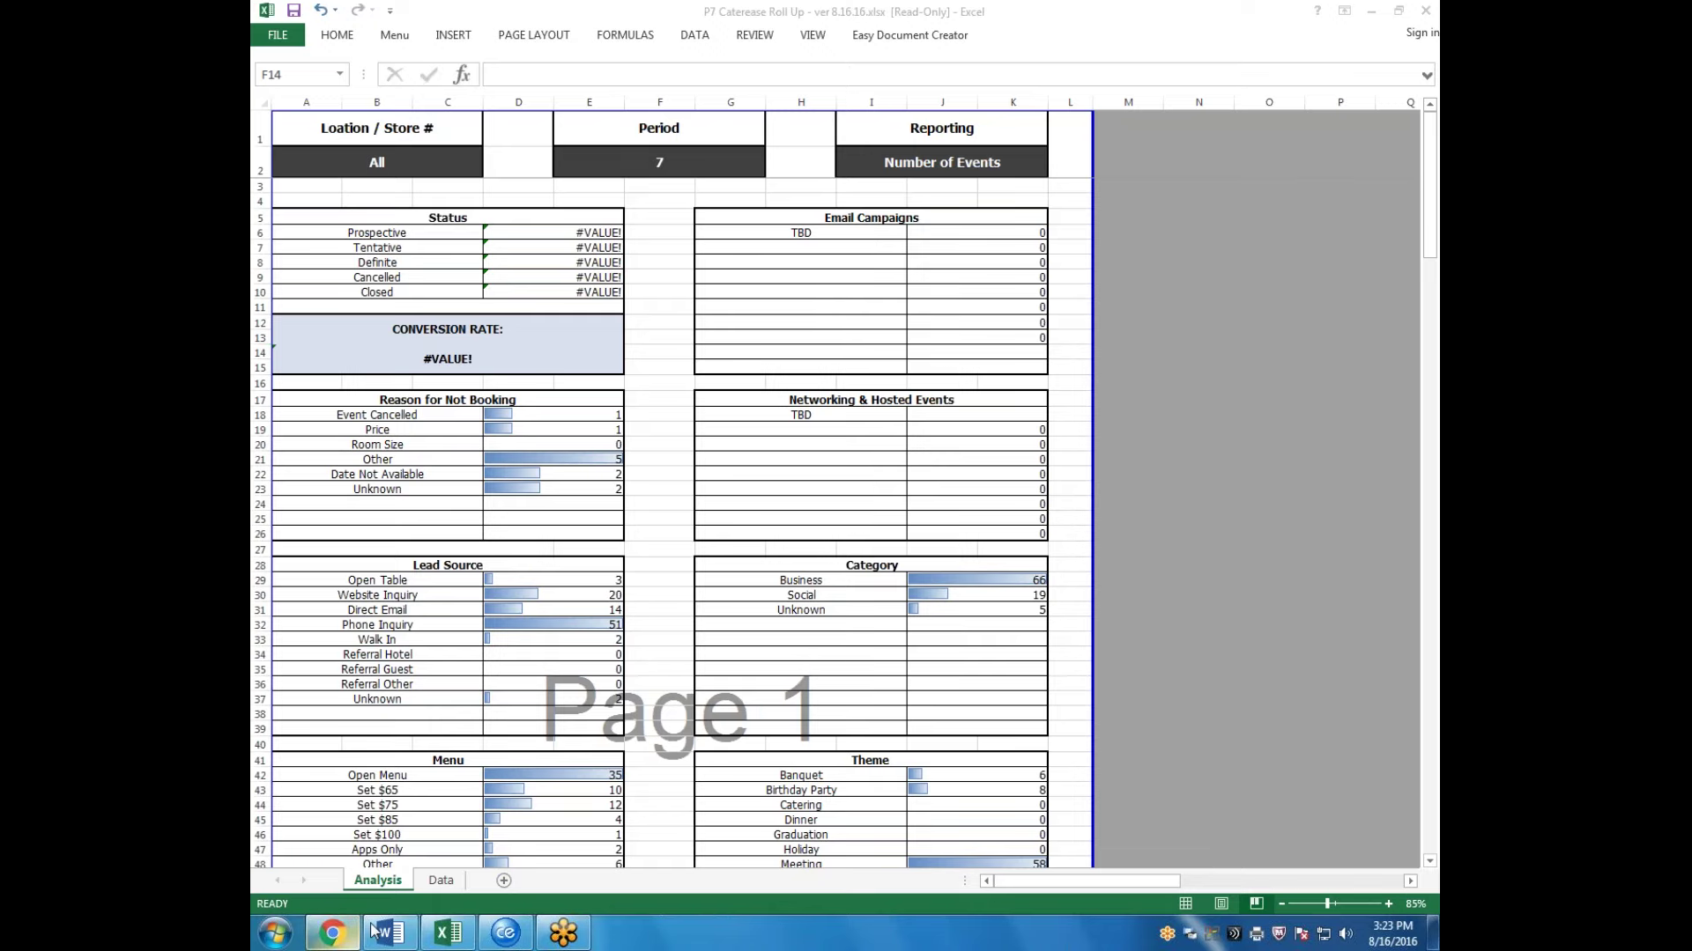
Open Administration > Lists > Quickpicks in Caterease and page down to User Defined Fields.
mouse_move(504, 935)
click(498, 936)
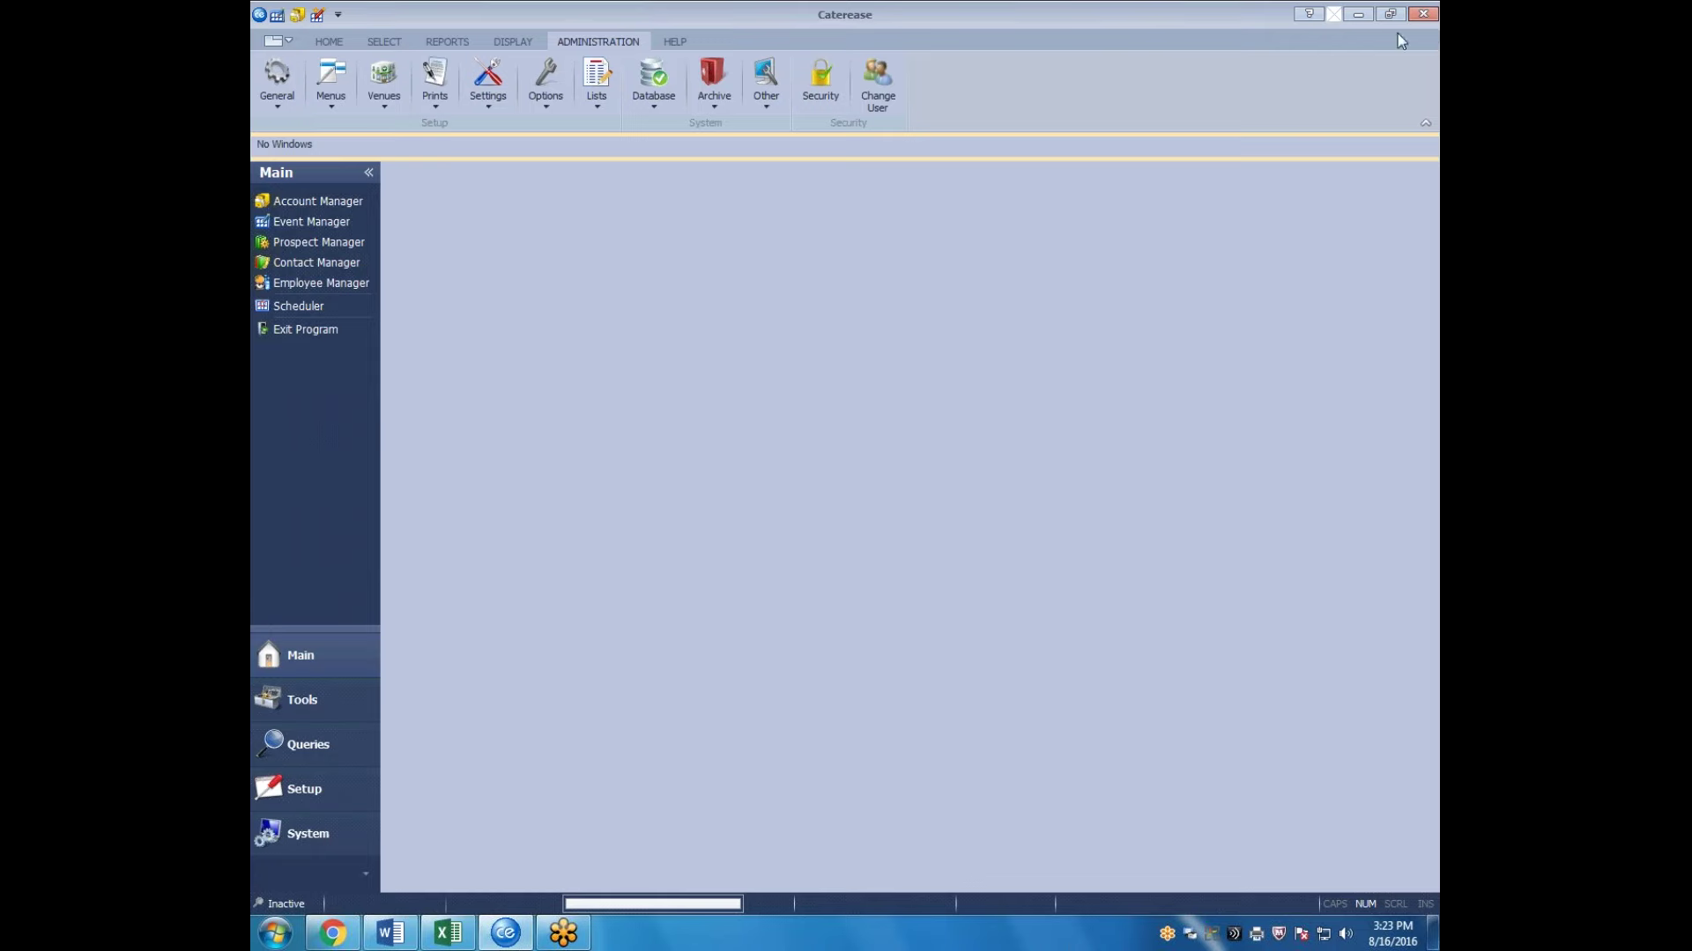
click(597, 104)
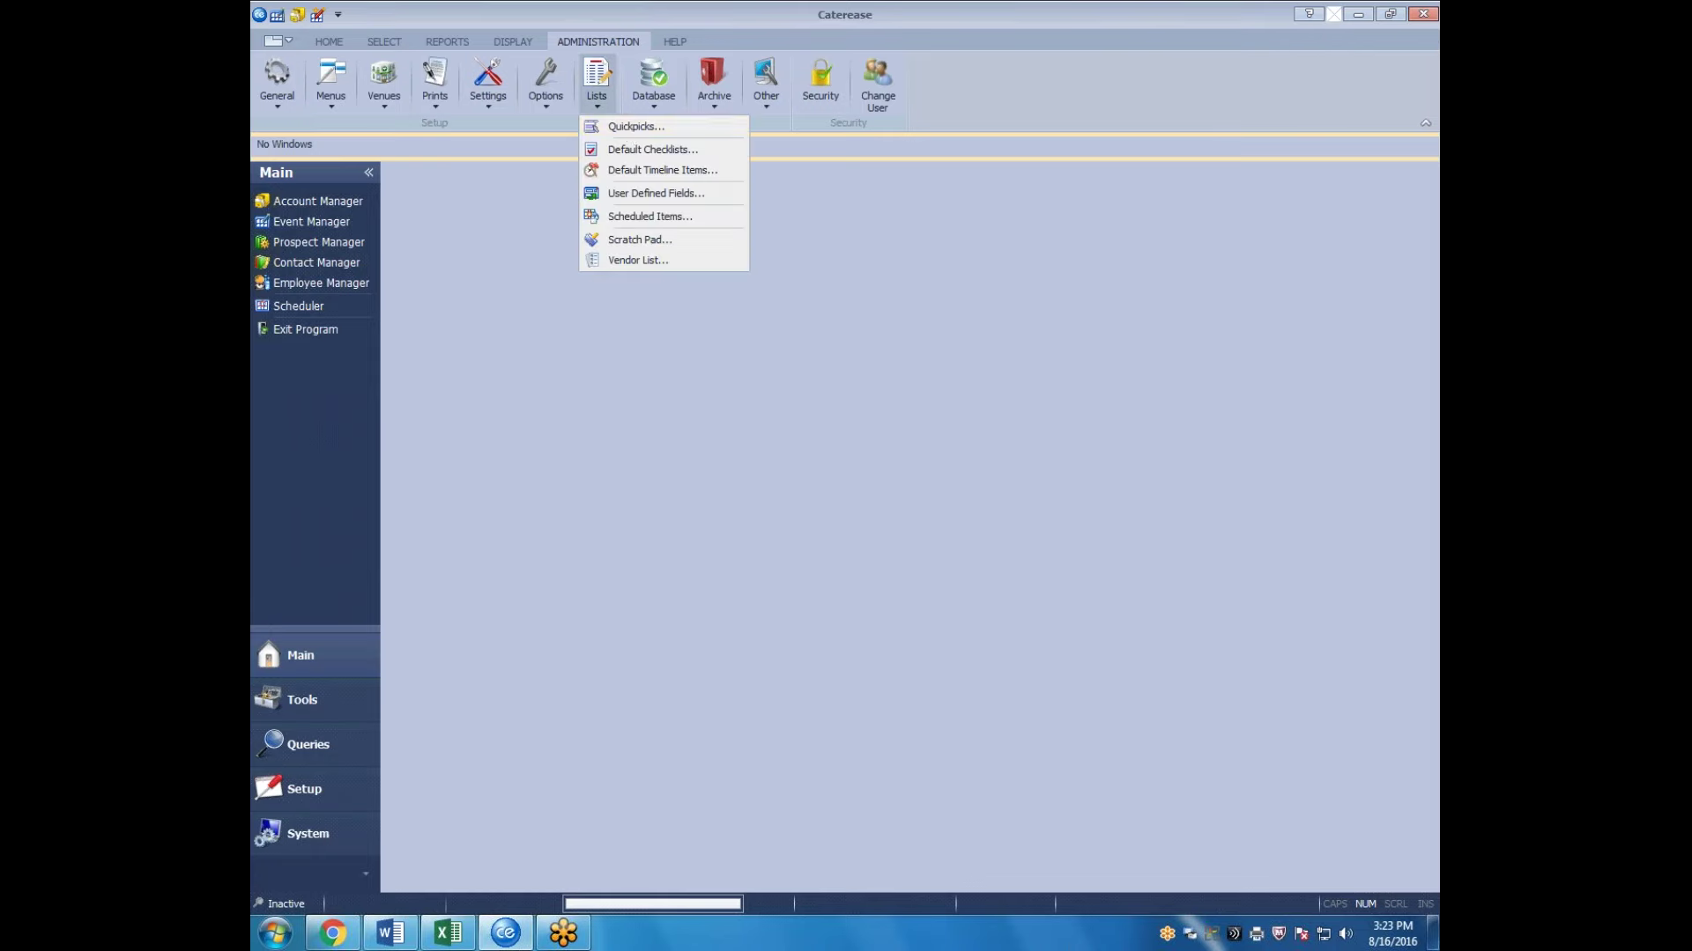
click(628, 126)
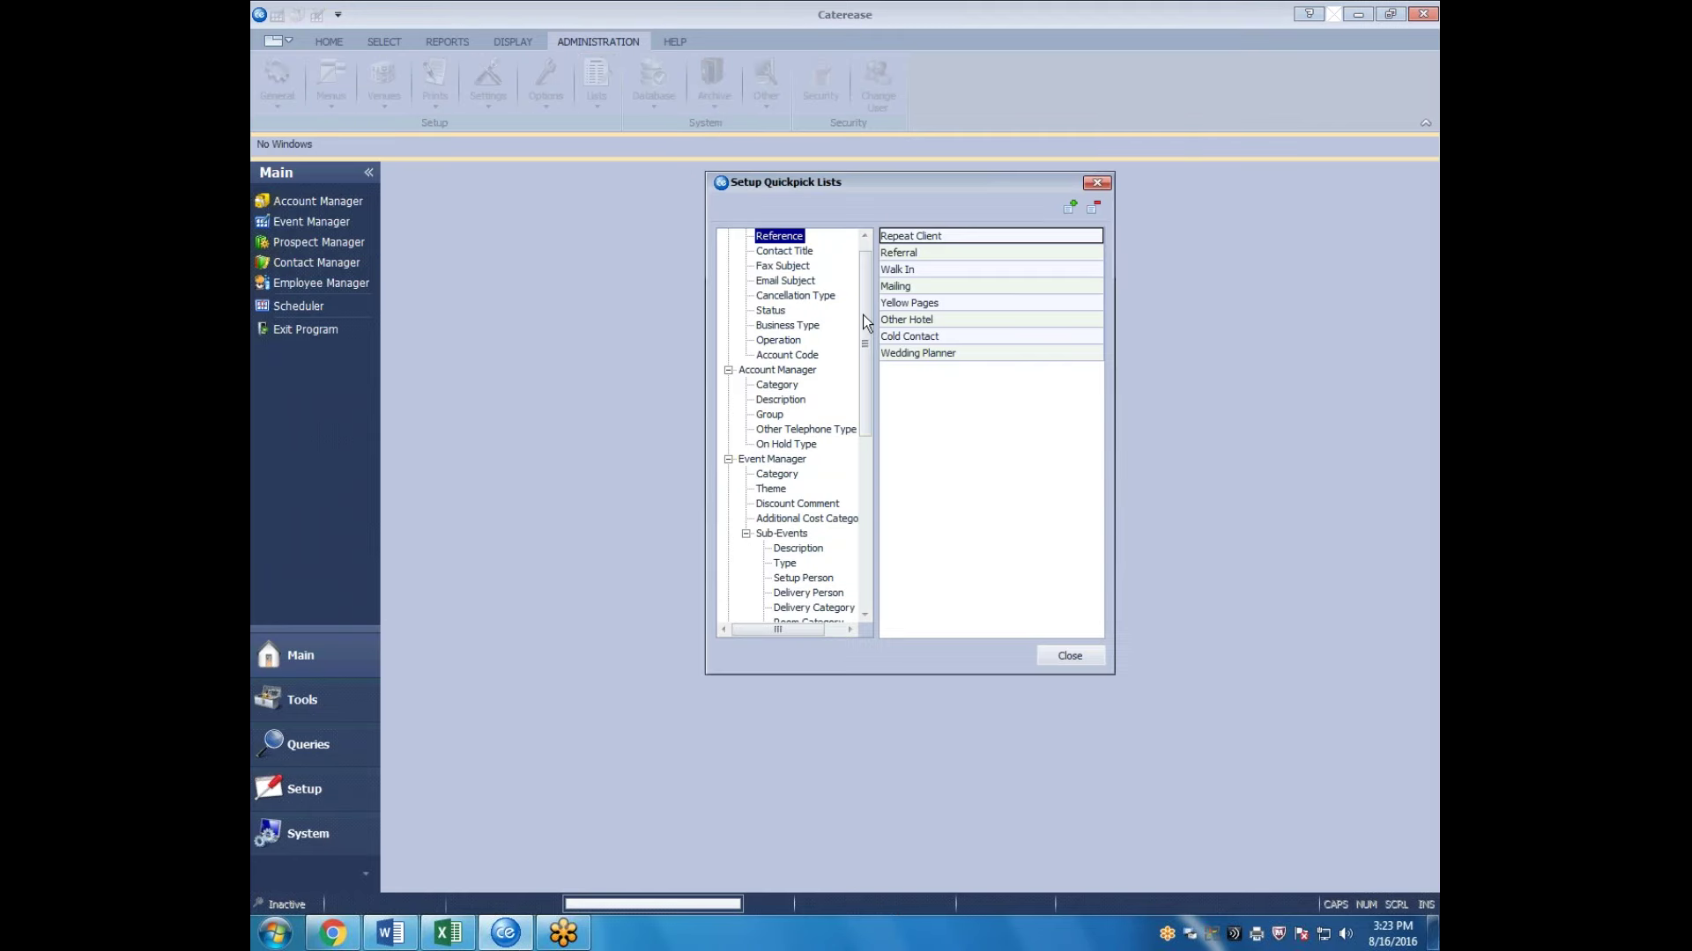
click(864, 553)
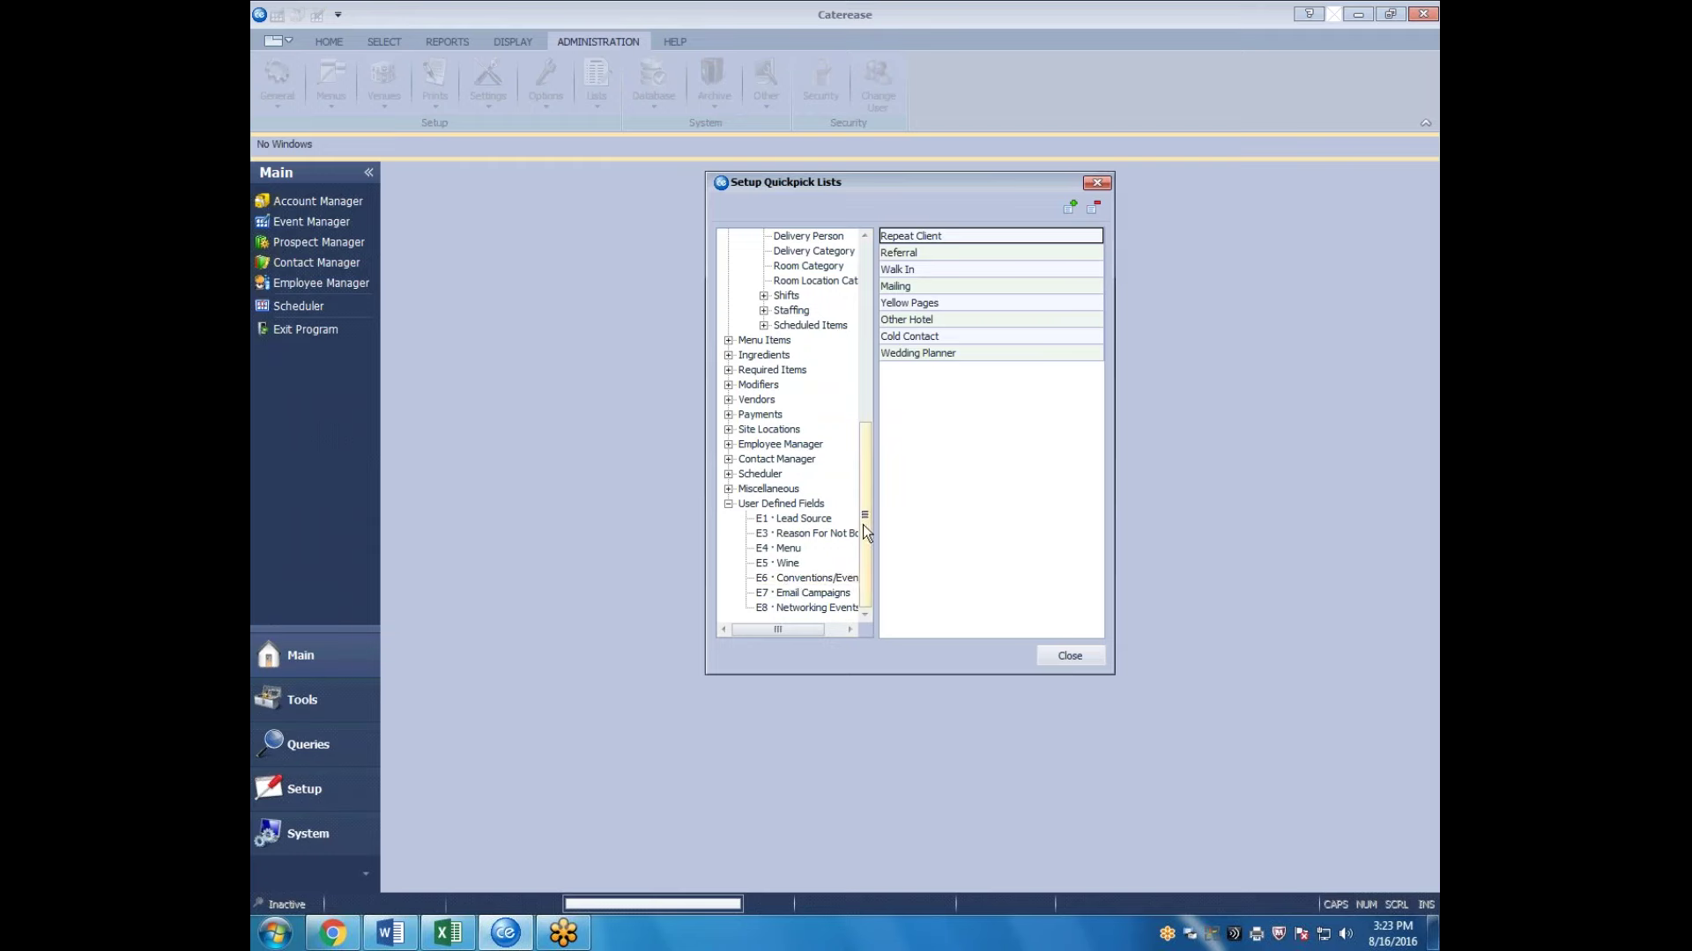
Select E4 · Menu to list its values, from Open Menu through Other.
click(781, 549)
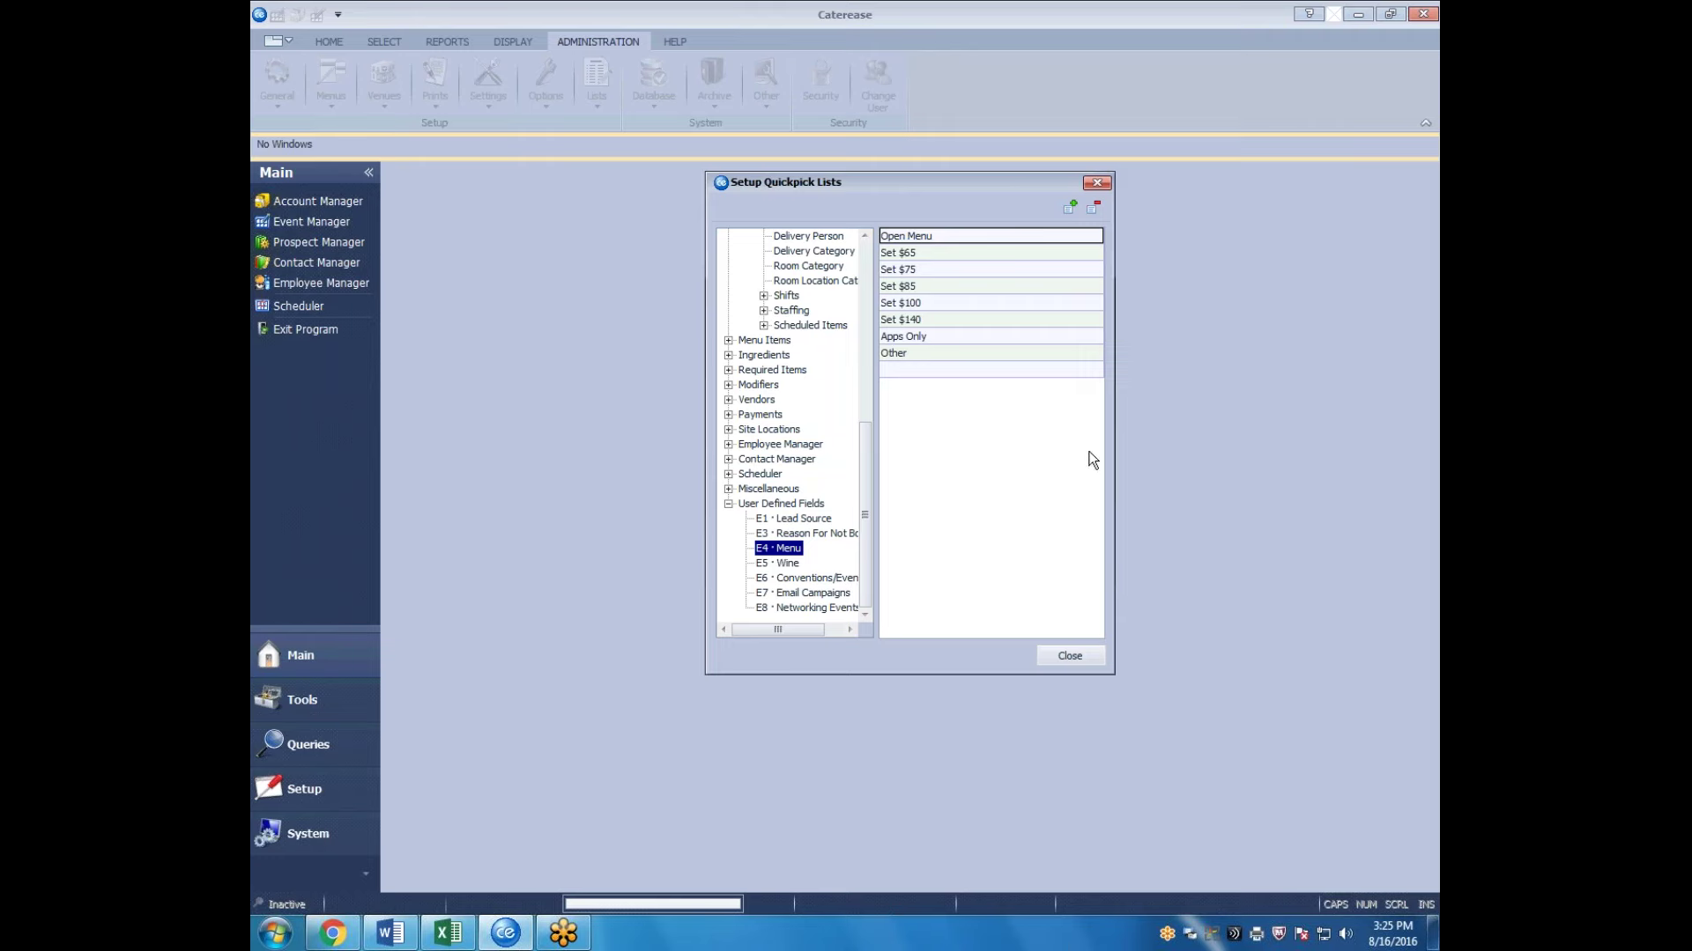
Close the quickpick setup and view the Dec Holiday 2016 Email Campaign document in Word.
click(1077, 654)
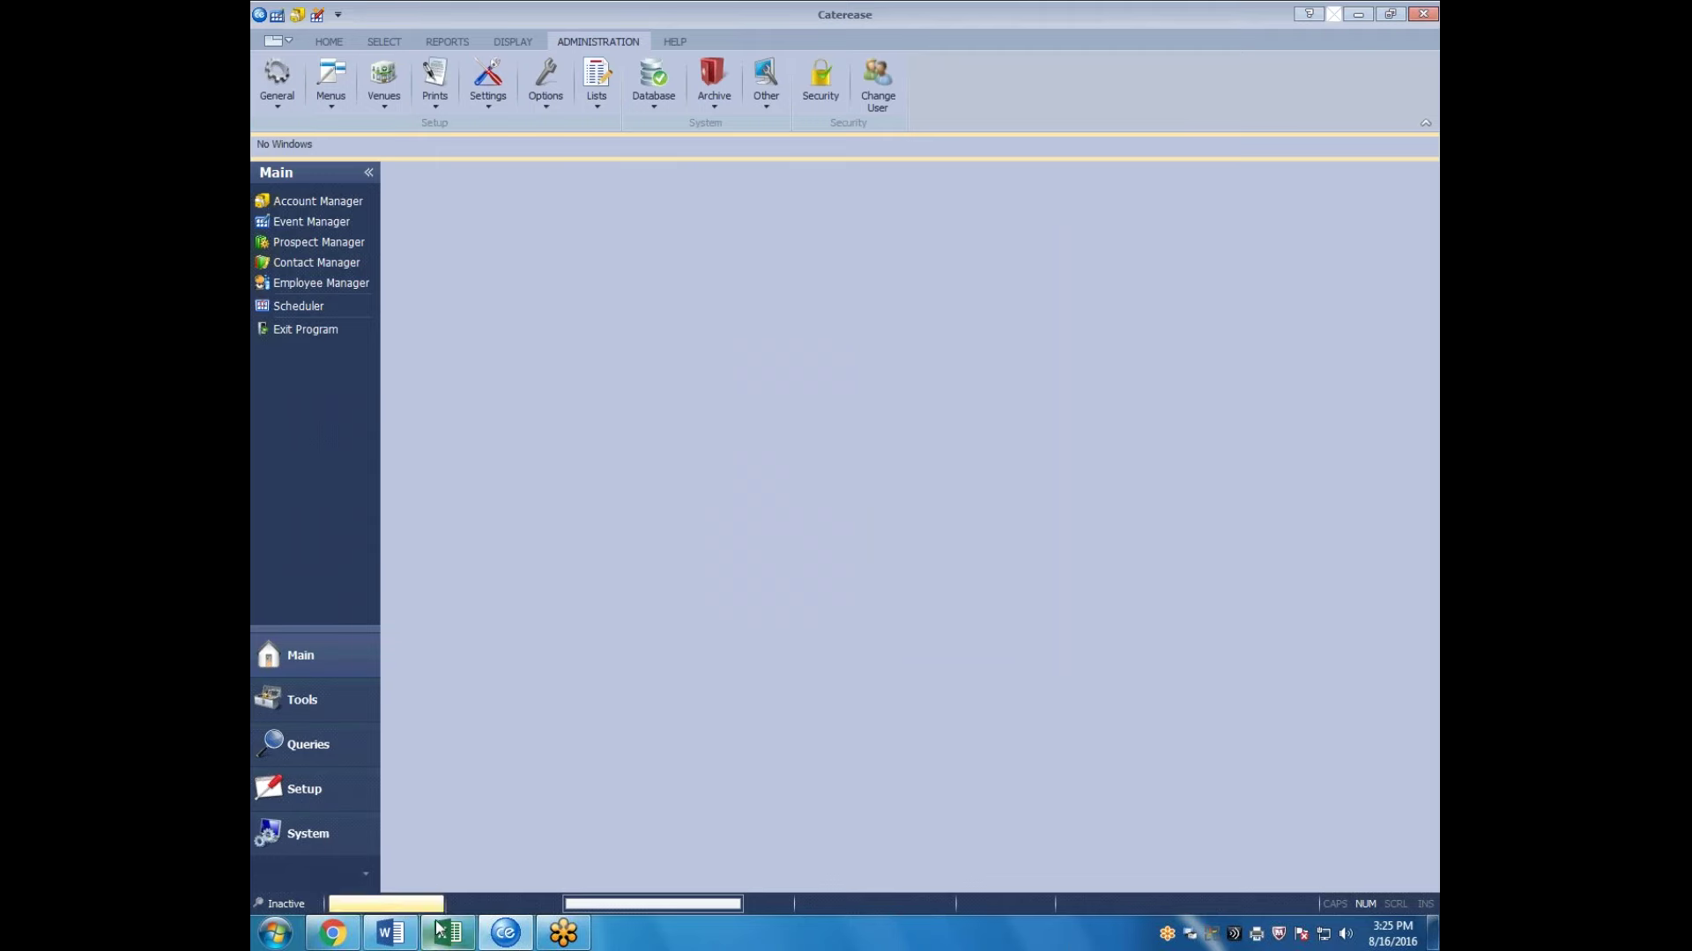
click(395, 938)
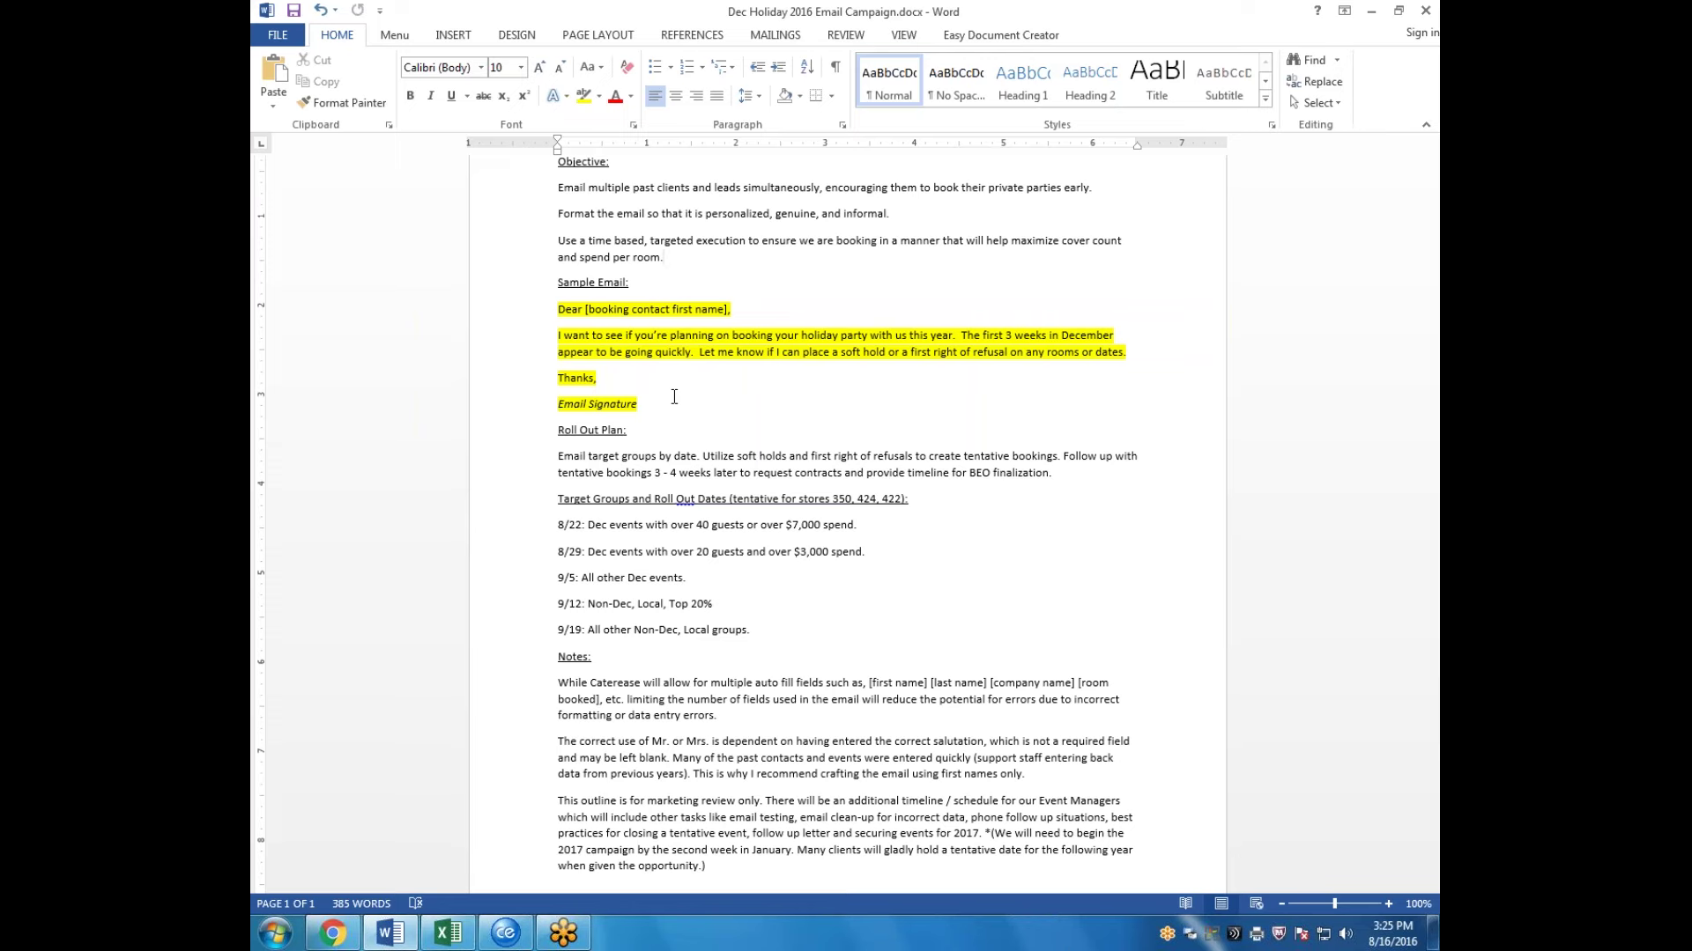
Open the Events Query from the queries list and add a blank condition.
click(517, 943)
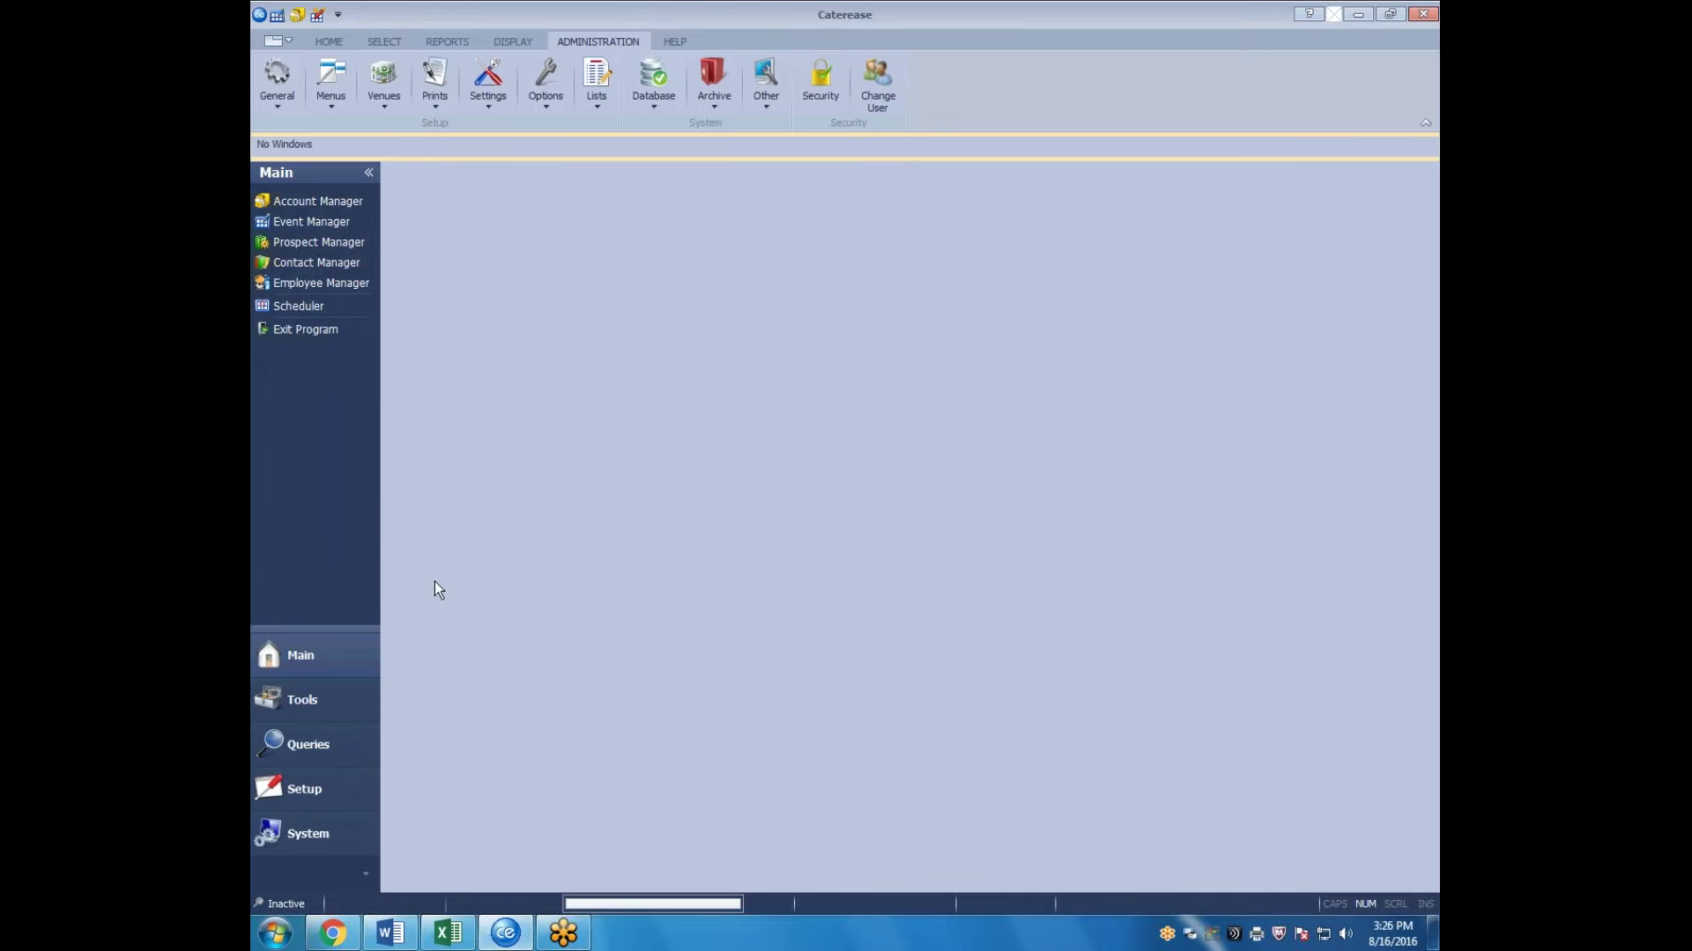
click(303, 744)
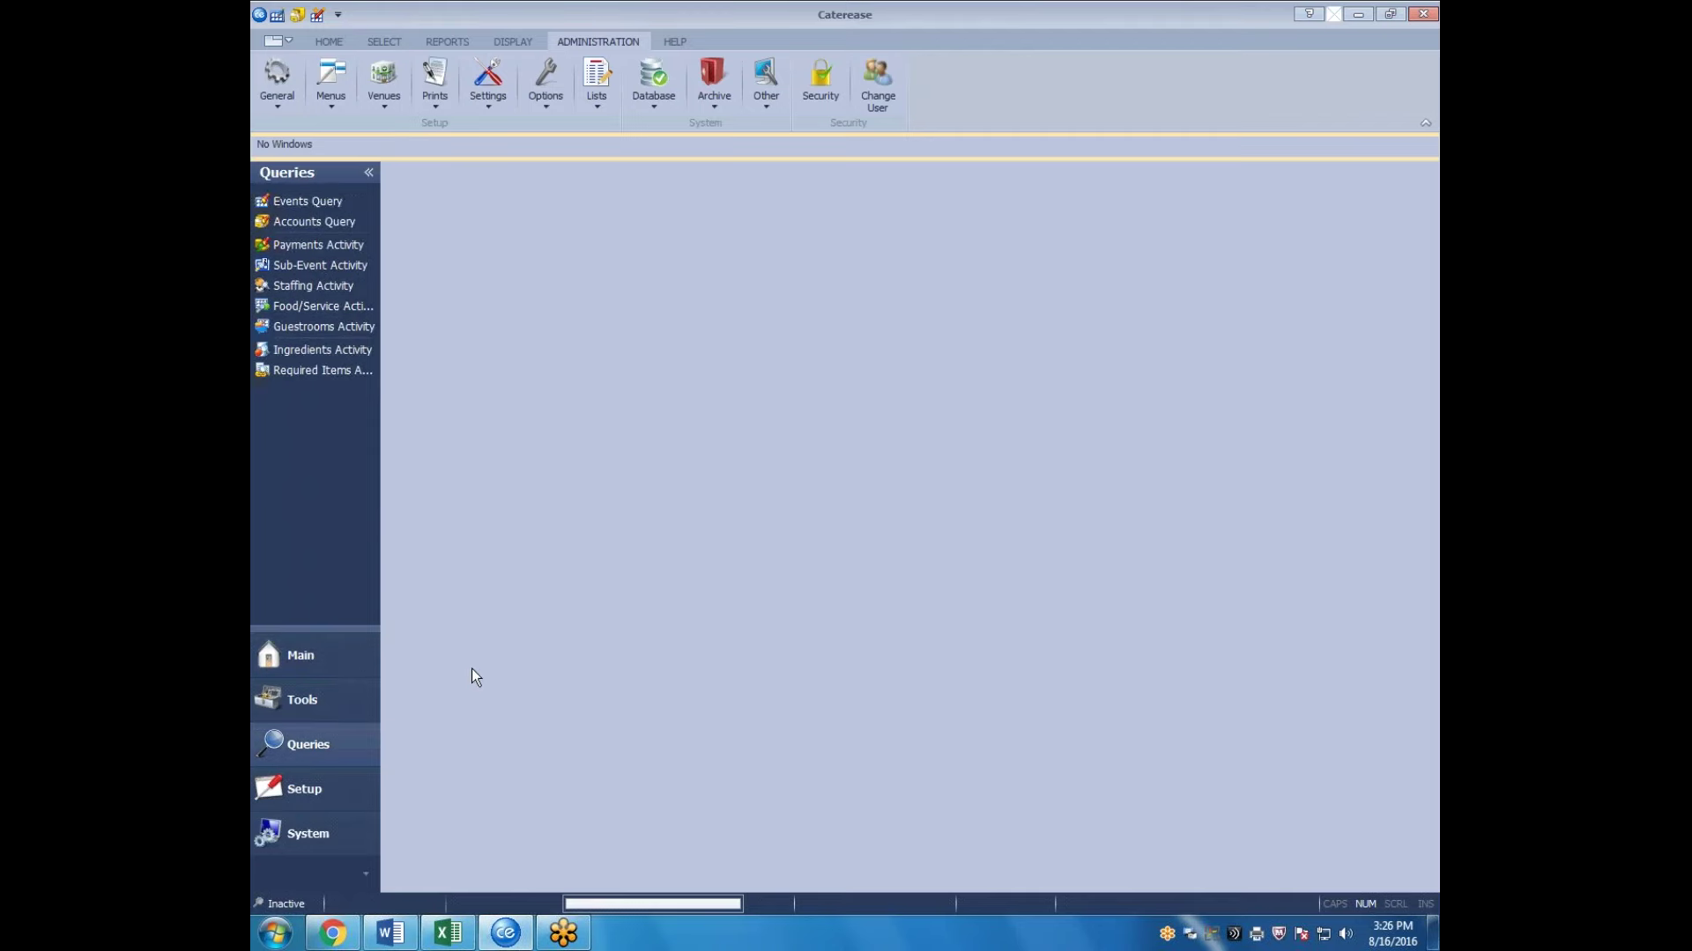
click(308, 201)
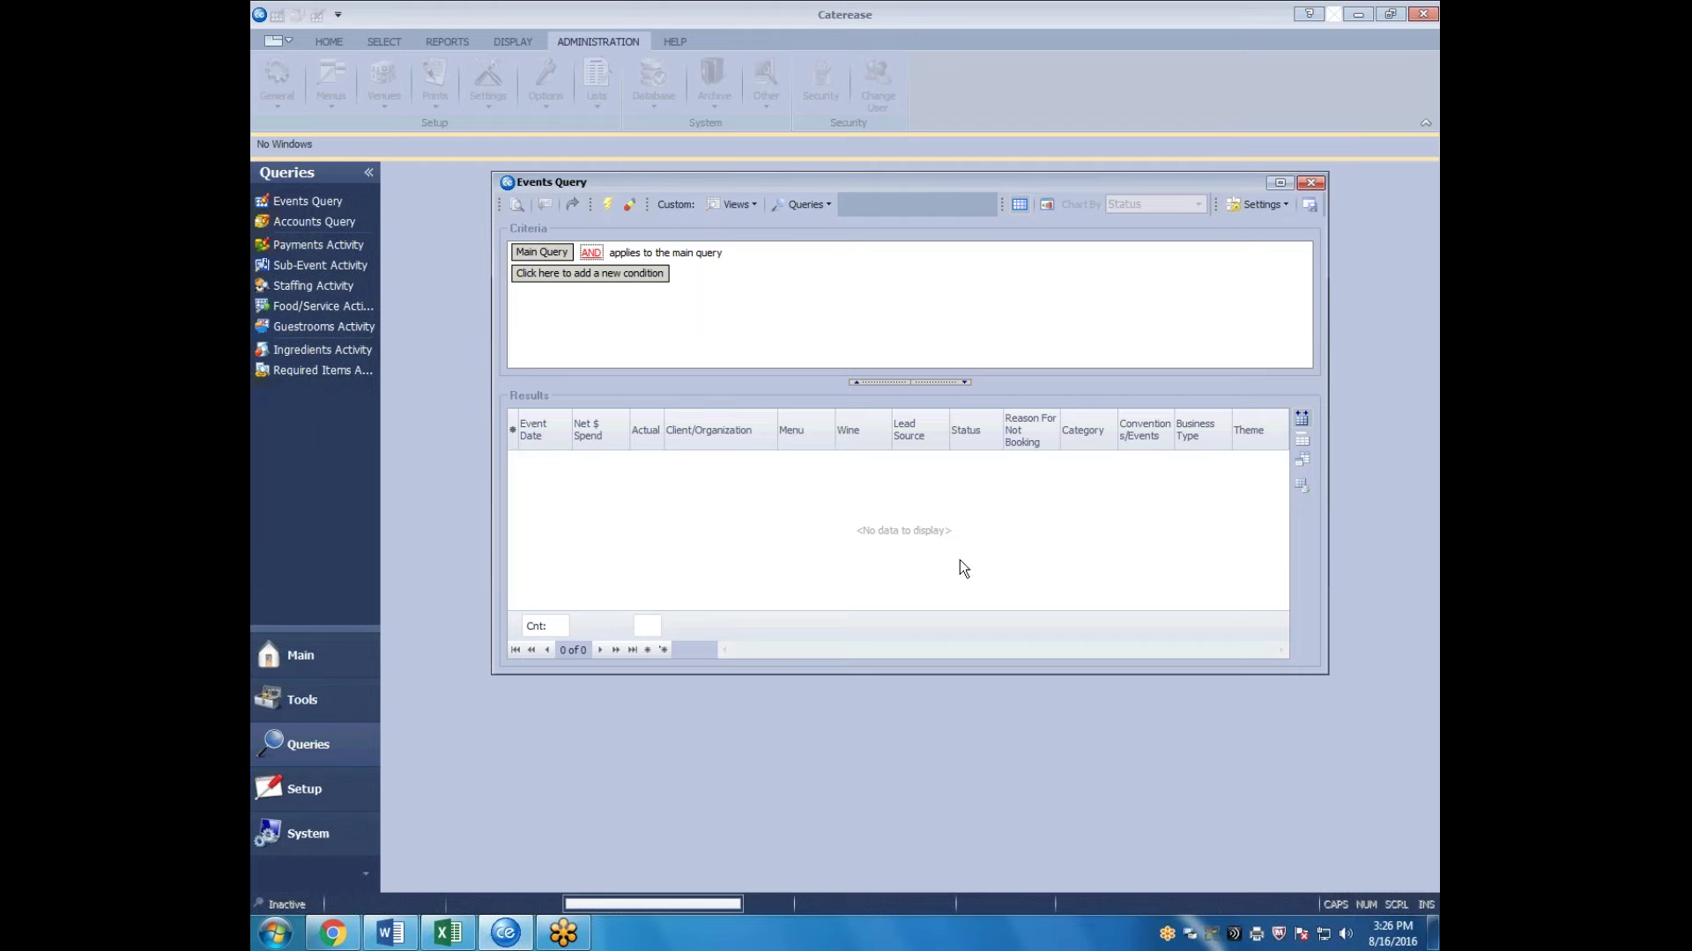
click(577, 274)
Set the new condition to Event Date with a between operator.
click(589, 275)
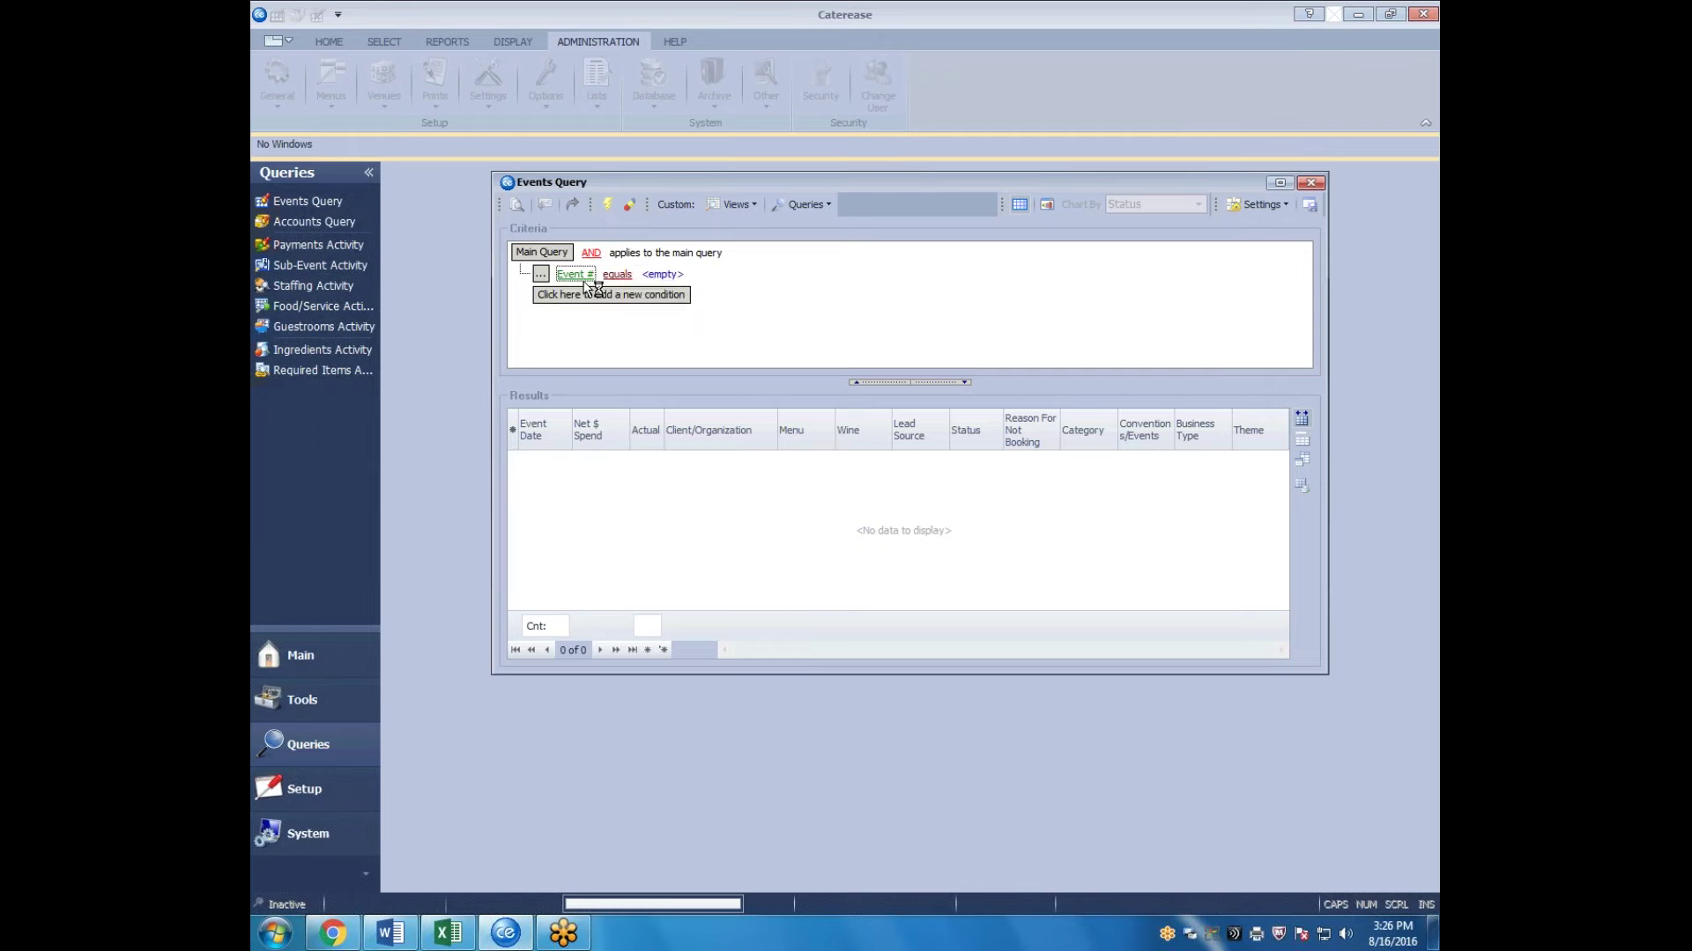
click(579, 276)
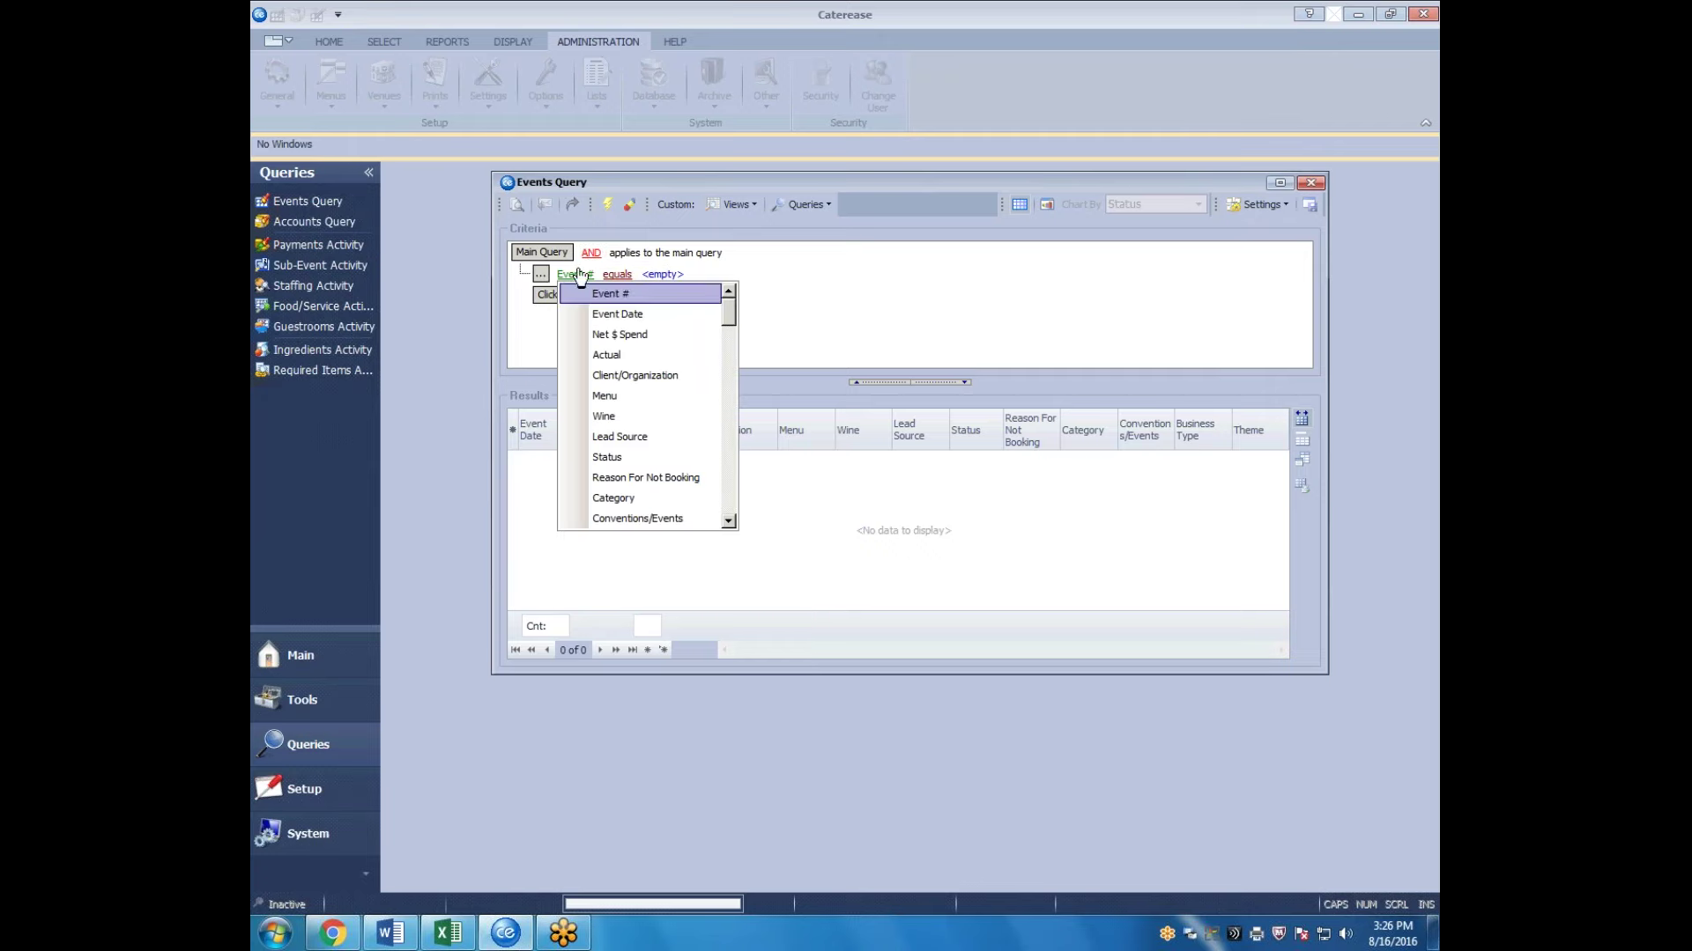
click(621, 313)
click(631, 275)
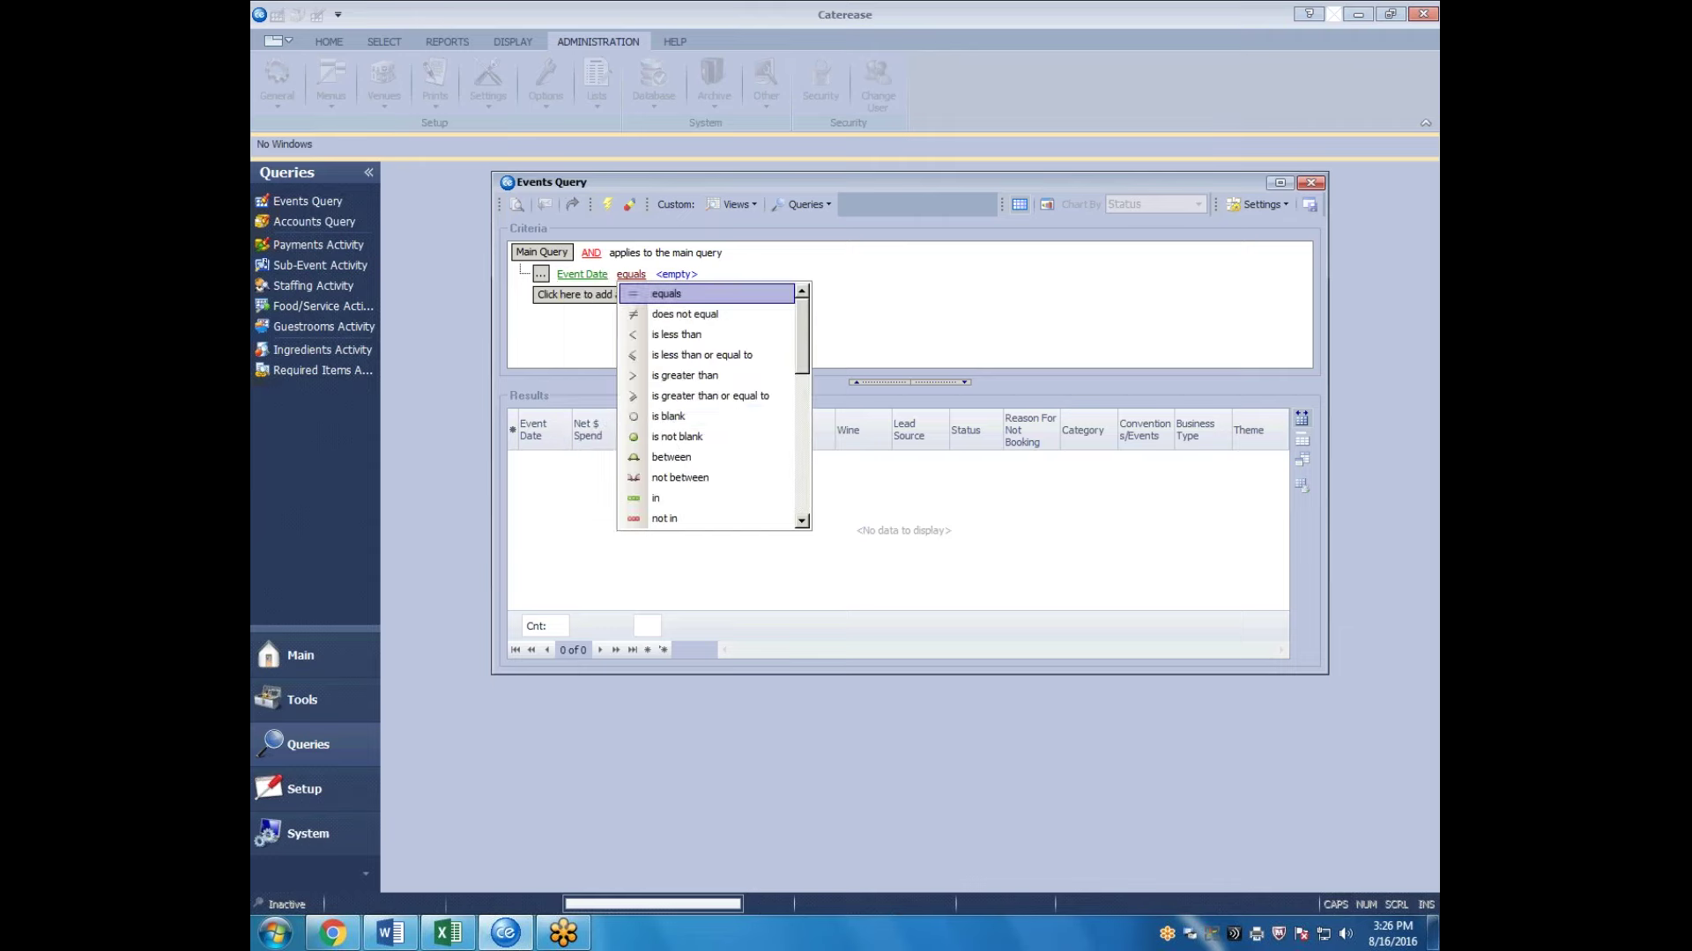
click(668, 455)
Pick 12/1/2015 as the start date from the calendar.
click(692, 277)
click(723, 274)
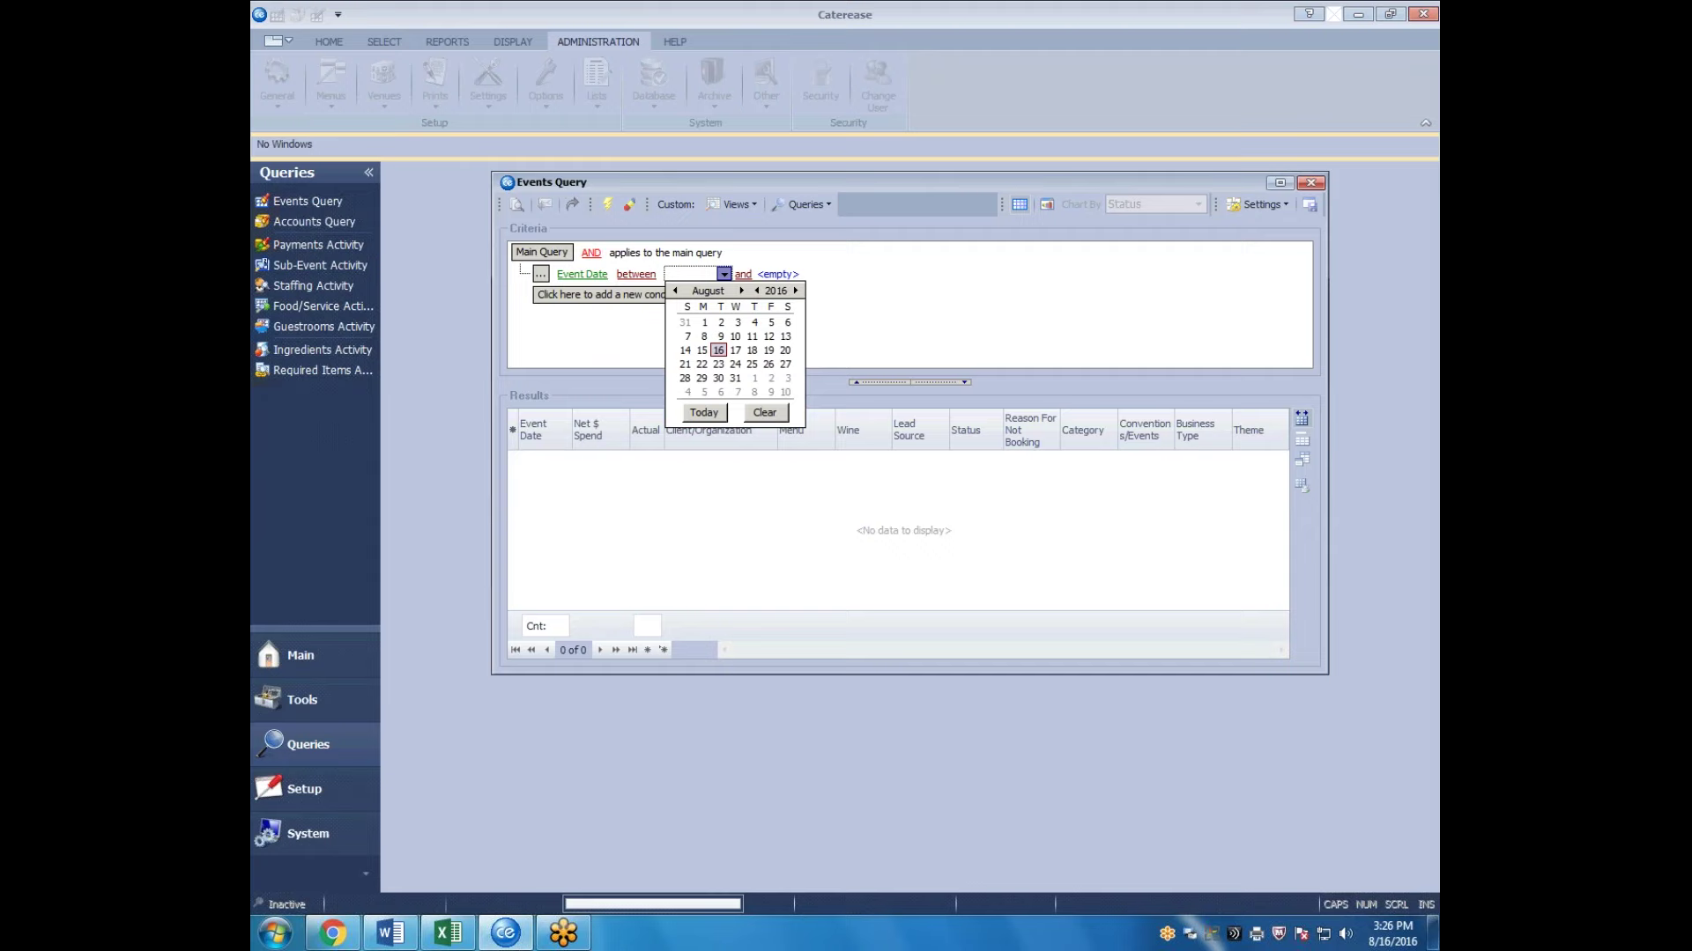
click(741, 290)
click(741, 289)
click(741, 290)
click(741, 290)
click(741, 290)
click(674, 290)
click(741, 290)
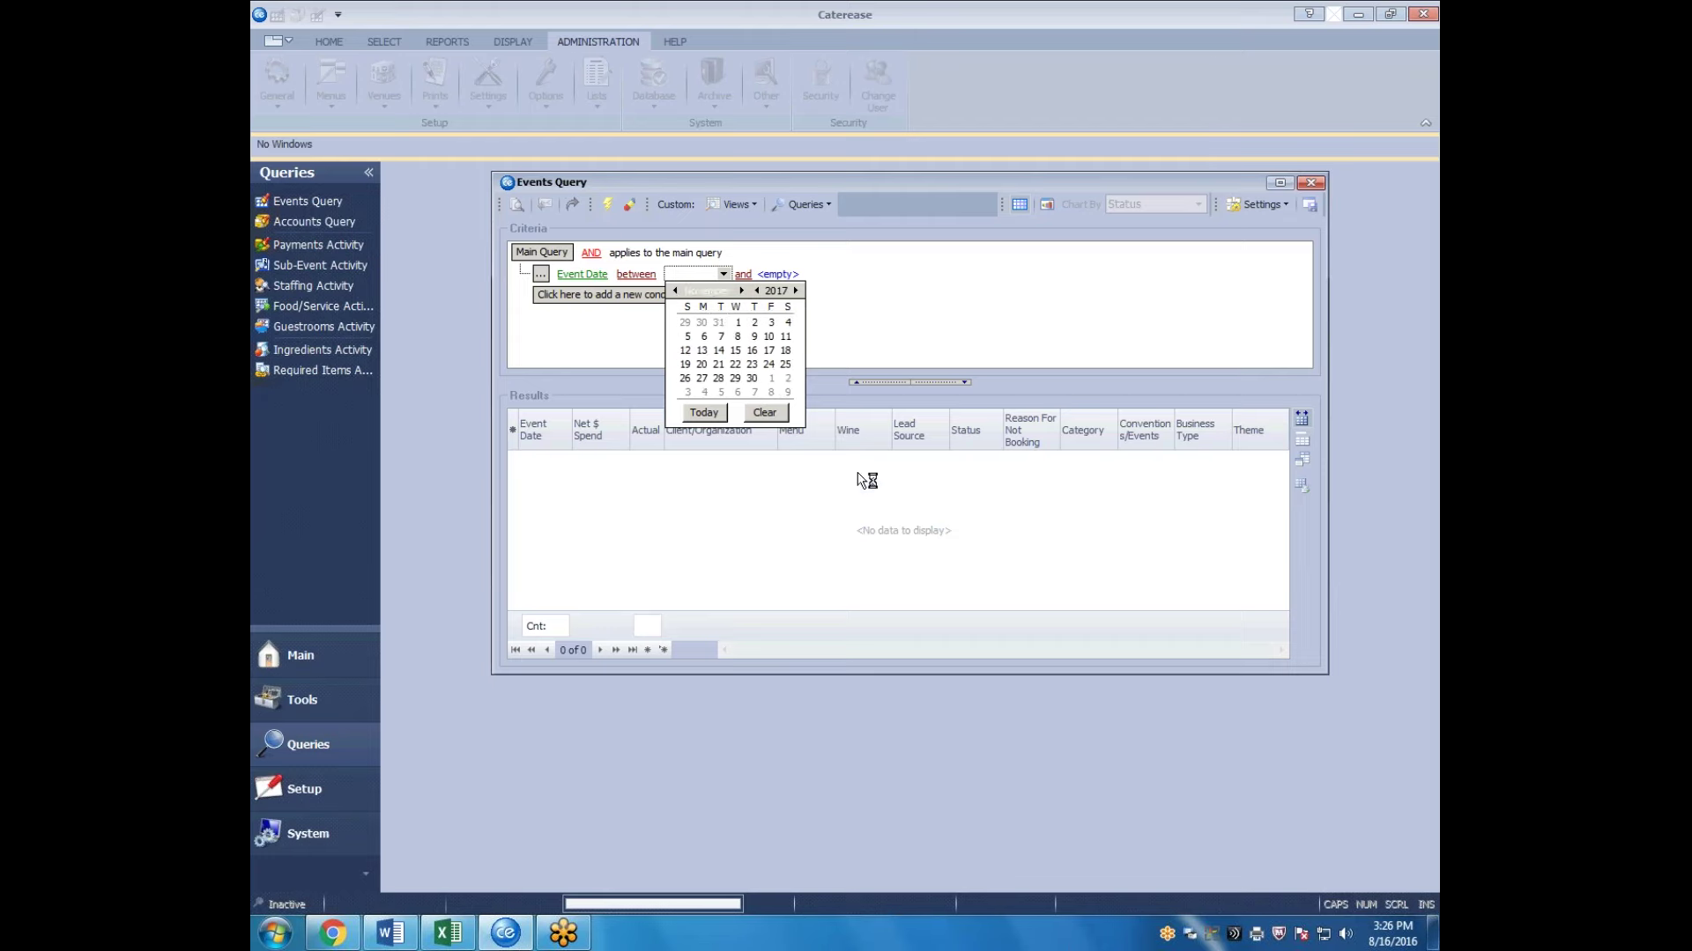
click(739, 291)
click(740, 291)
click(741, 291)
click(741, 291)
click(741, 290)
click(756, 291)
click(756, 291)
click(722, 323)
Pick 12/31/2016 as the end date and run the query.
click(789, 277)
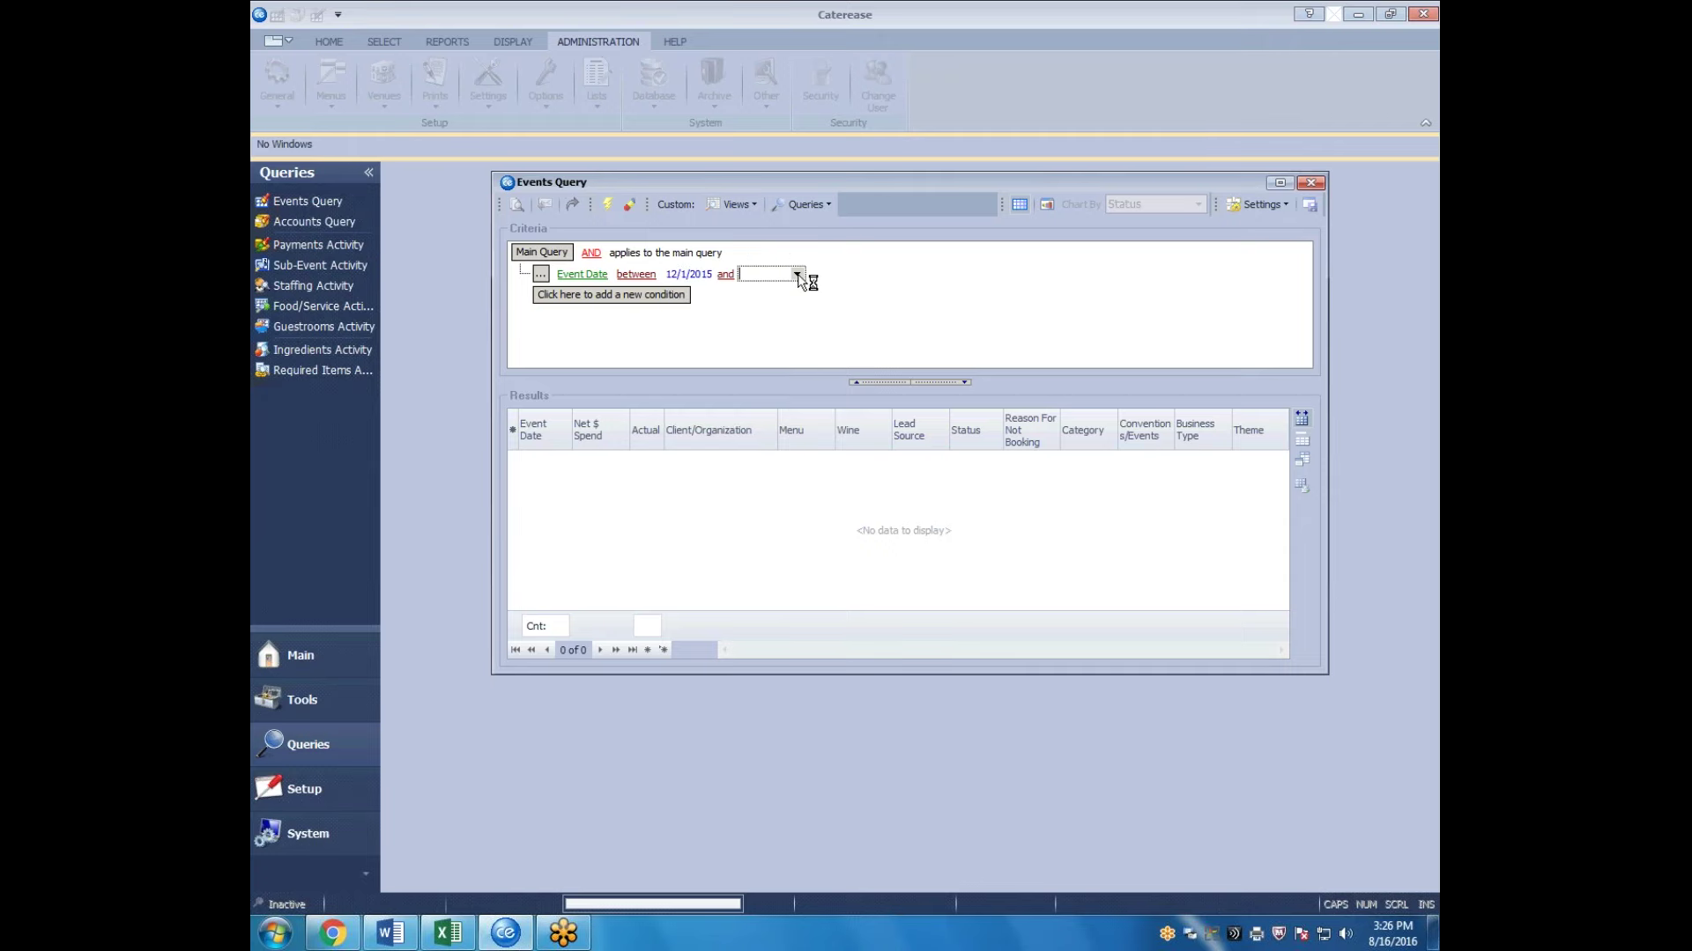
click(797, 274)
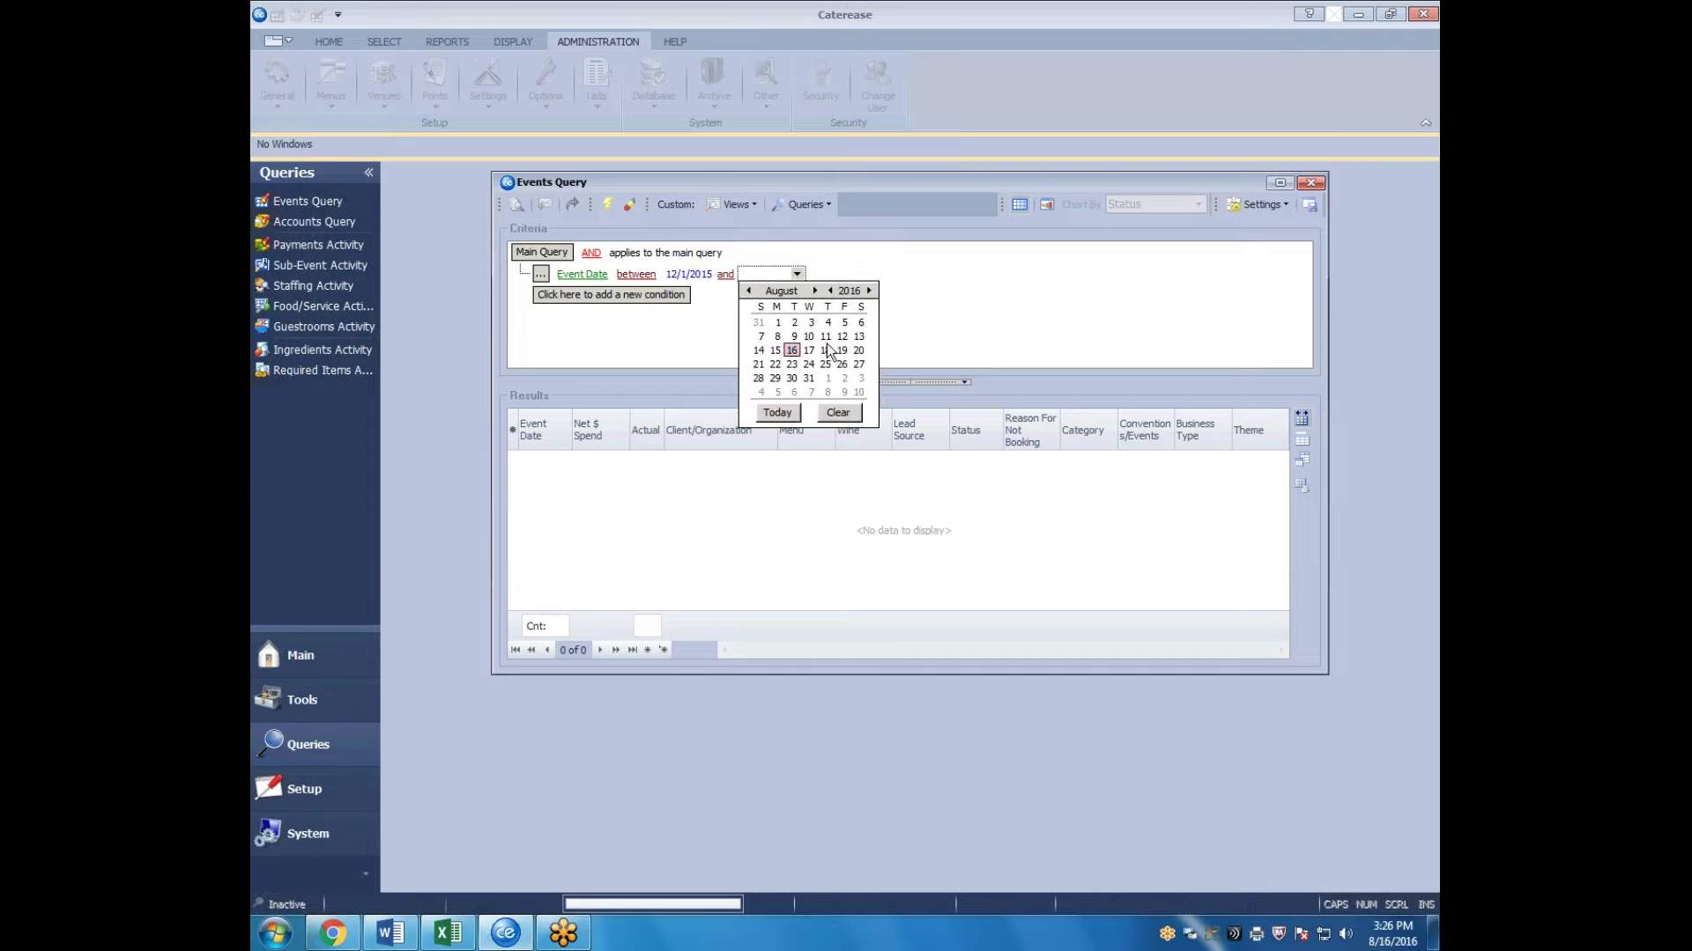
click(815, 290)
click(815, 291)
click(815, 291)
click(815, 290)
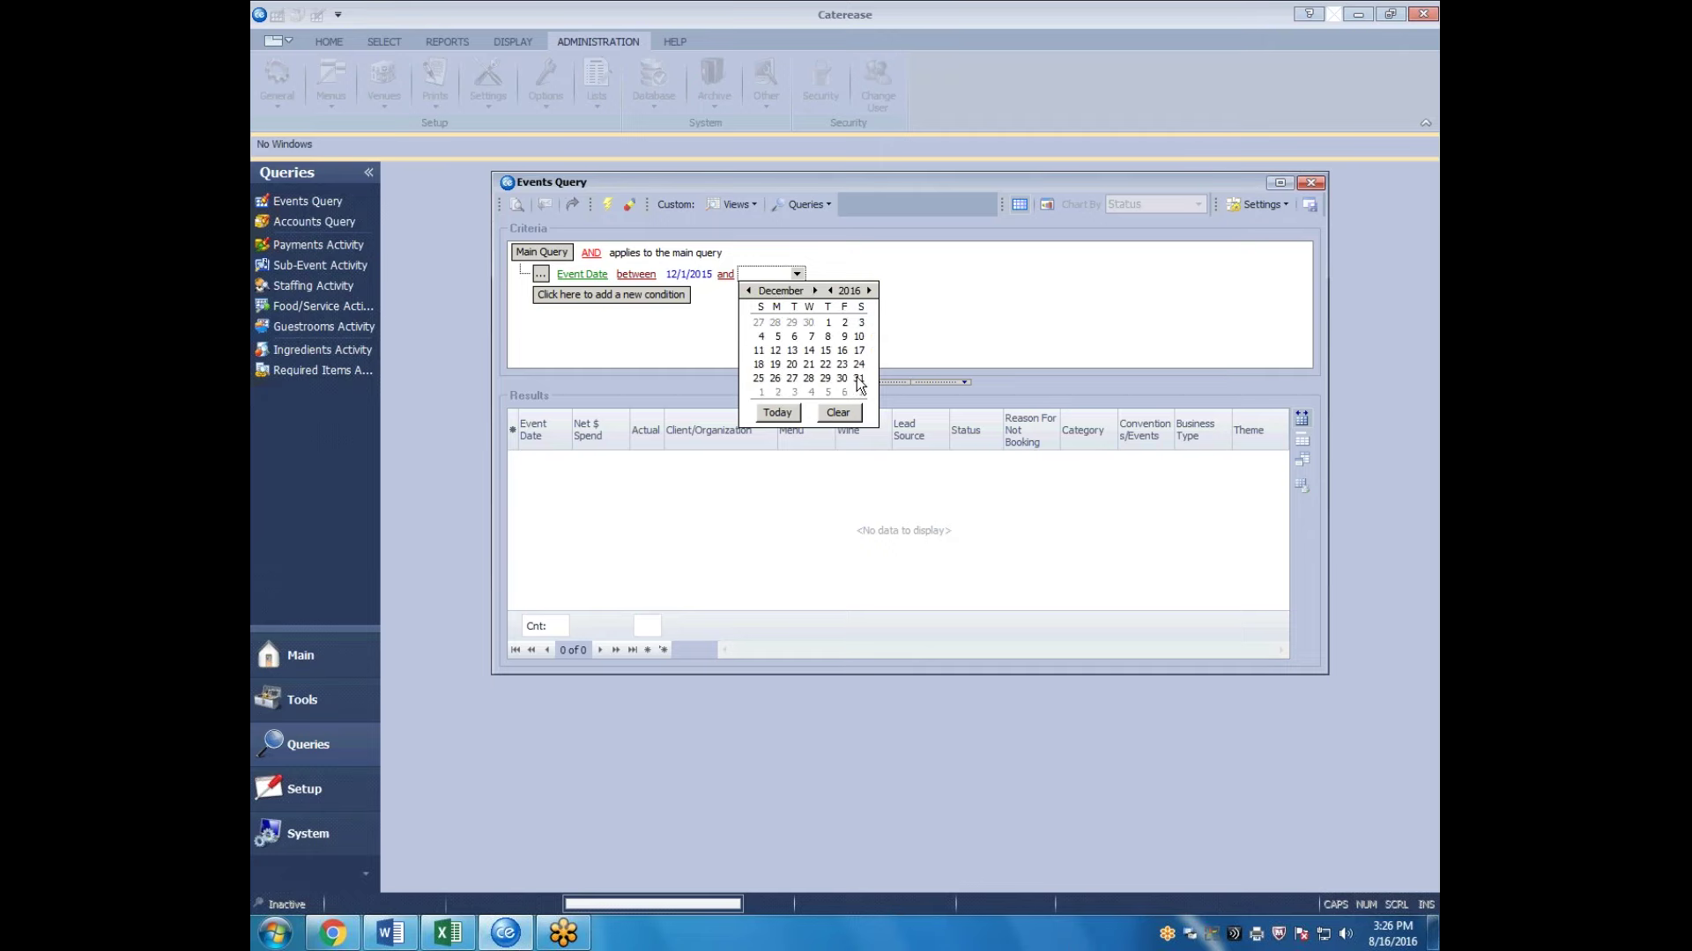
click(859, 378)
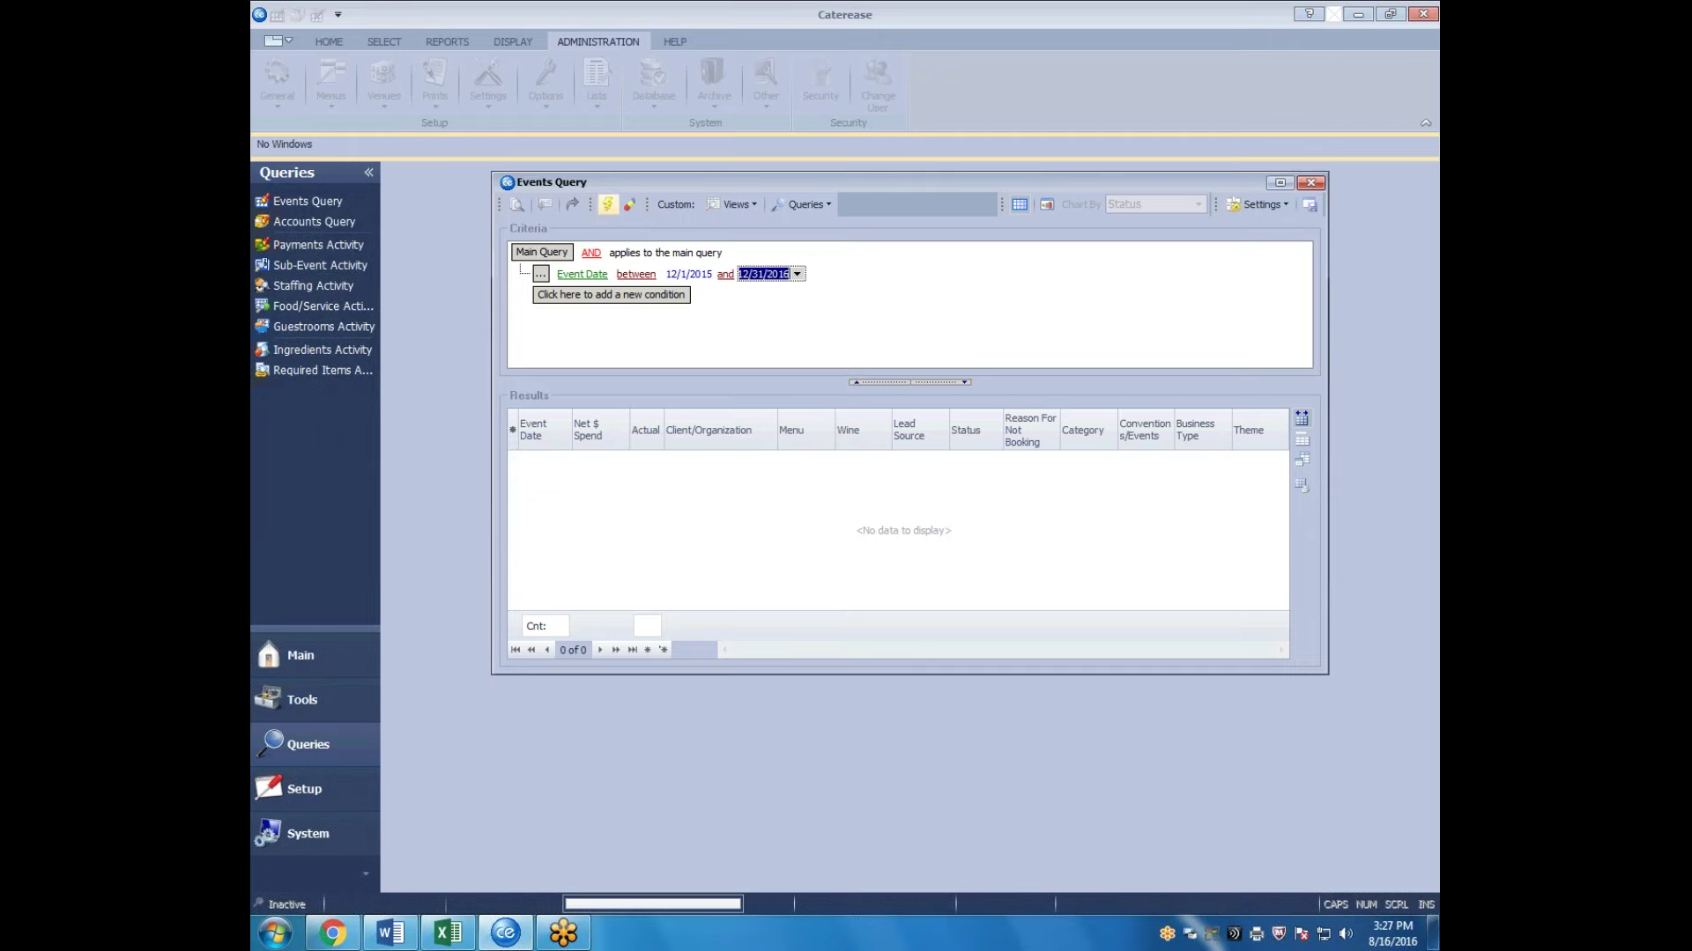
click(607, 205)
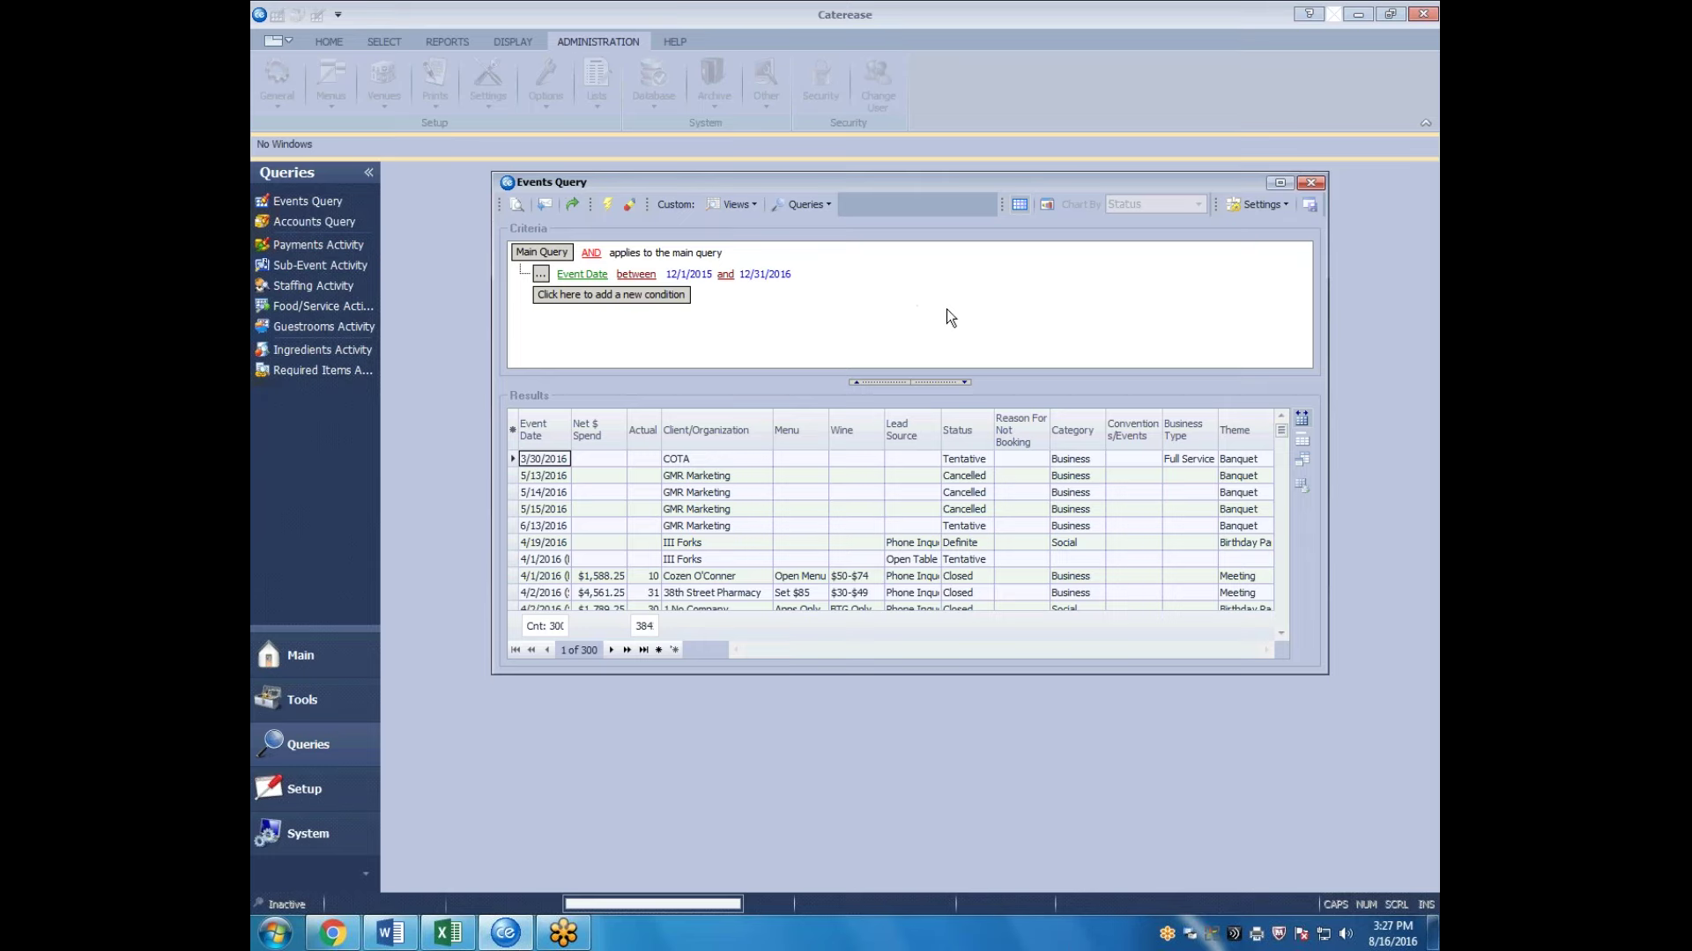
Drag Booking Contact and Booking Email from the Customize Columns list into the results grid header.
click(1302, 459)
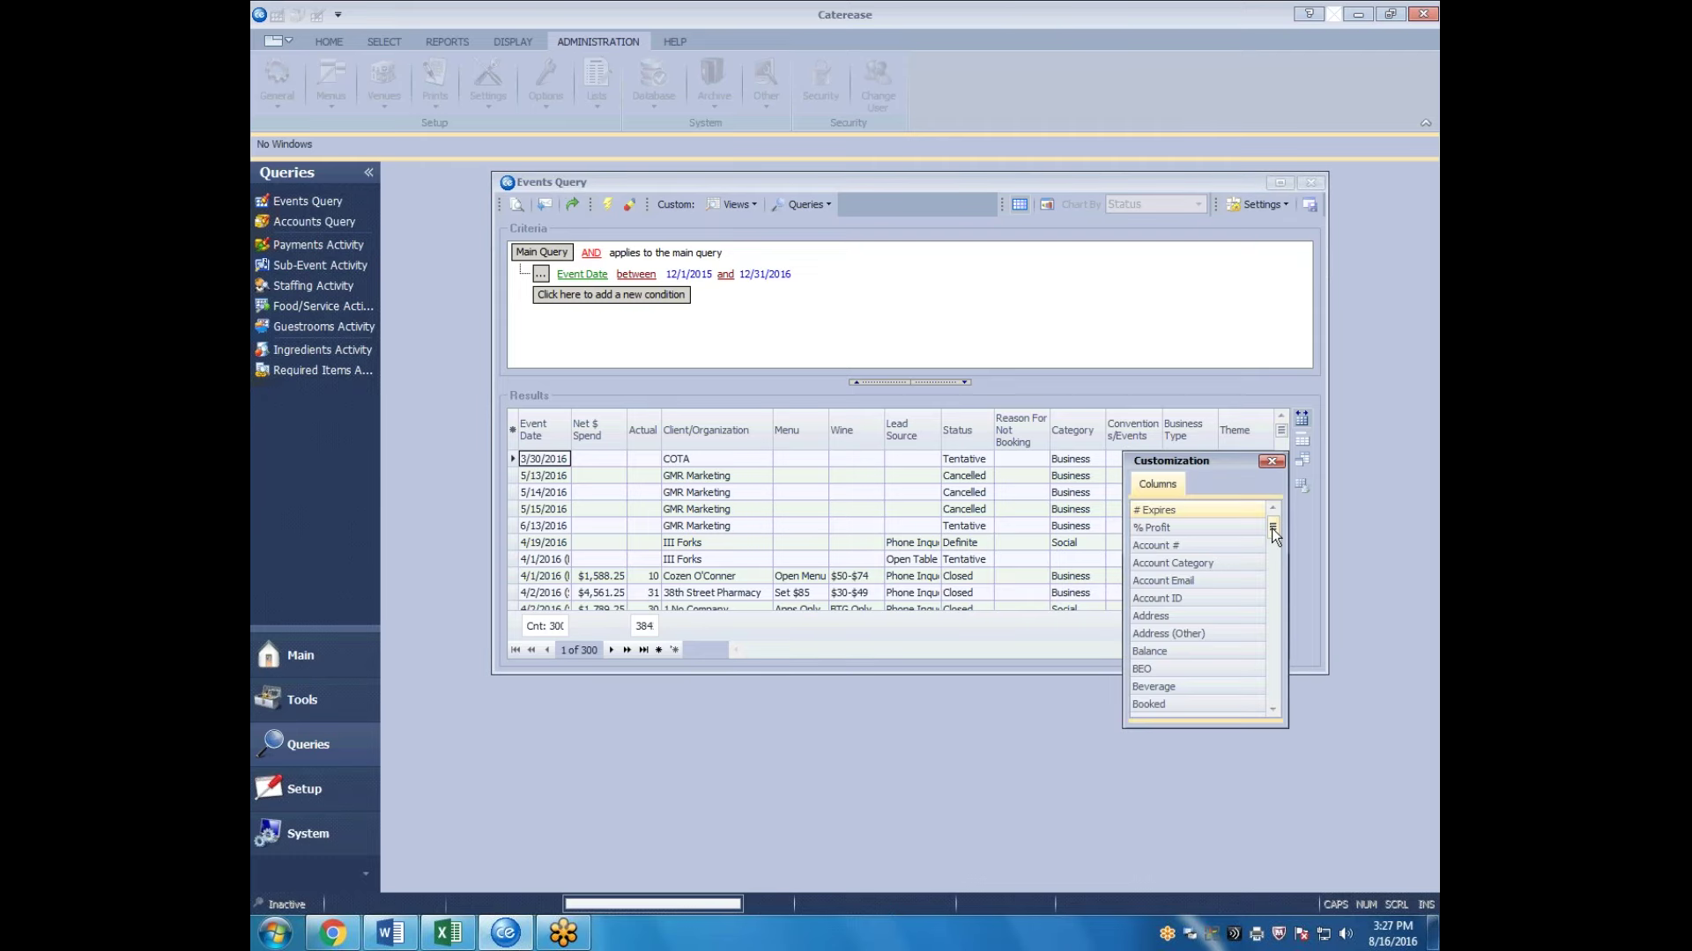
drag(1271, 527, 1273, 559)
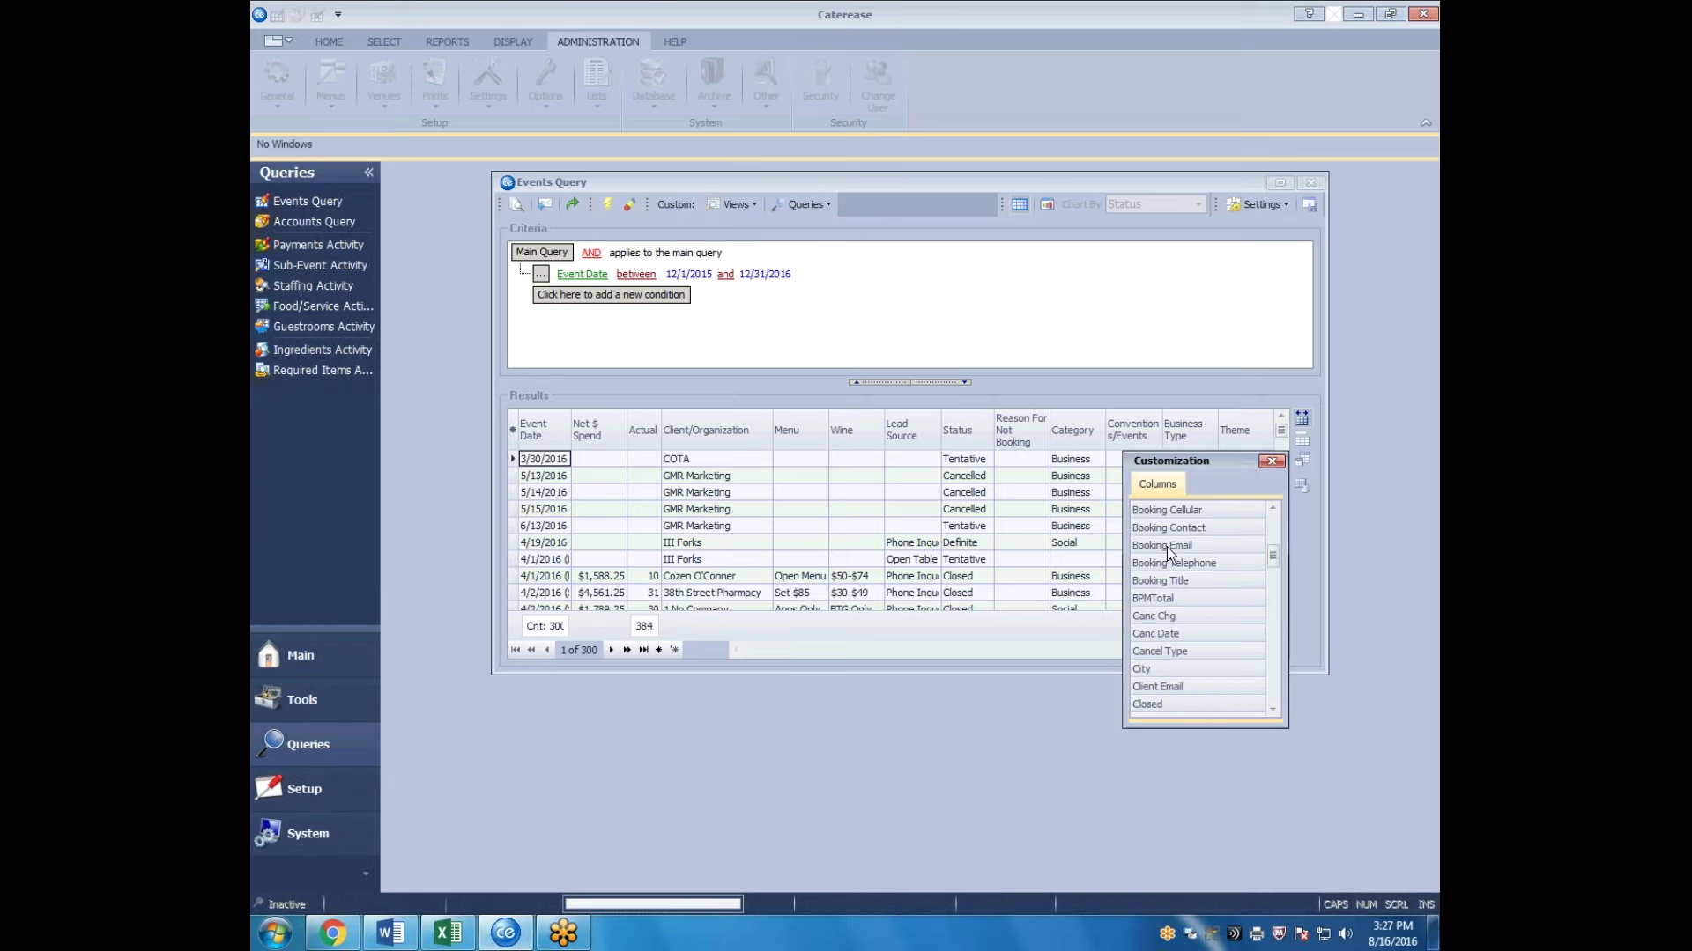
drag(1149, 528, 771, 442)
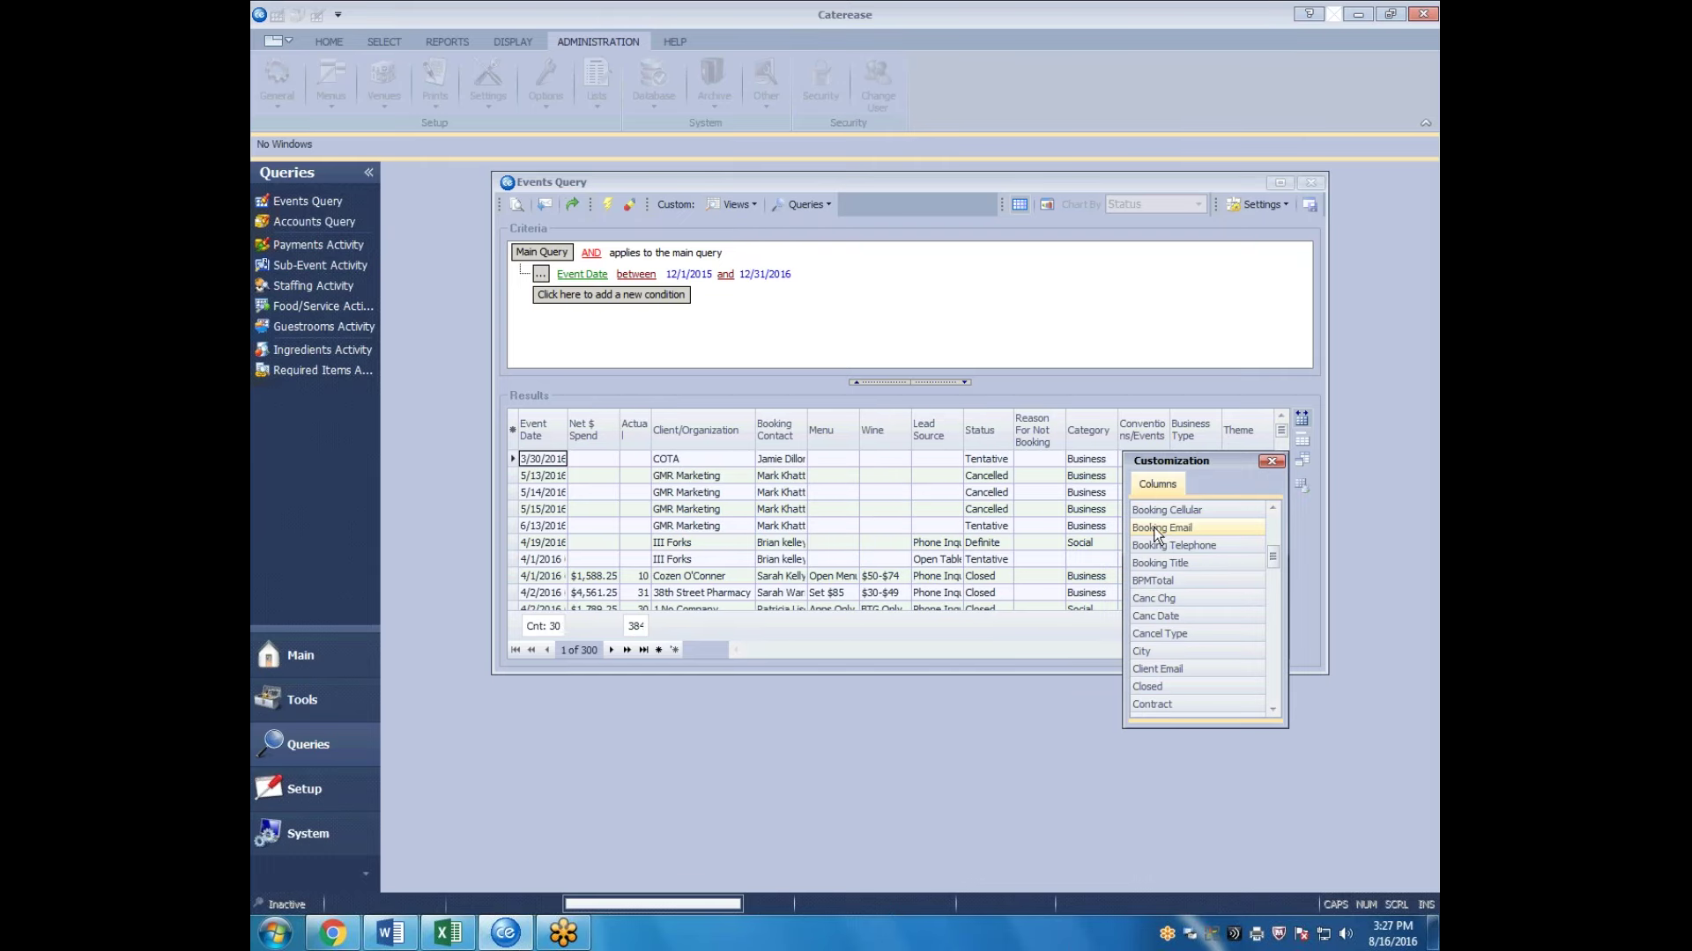
drag(1161, 527, 813, 448)
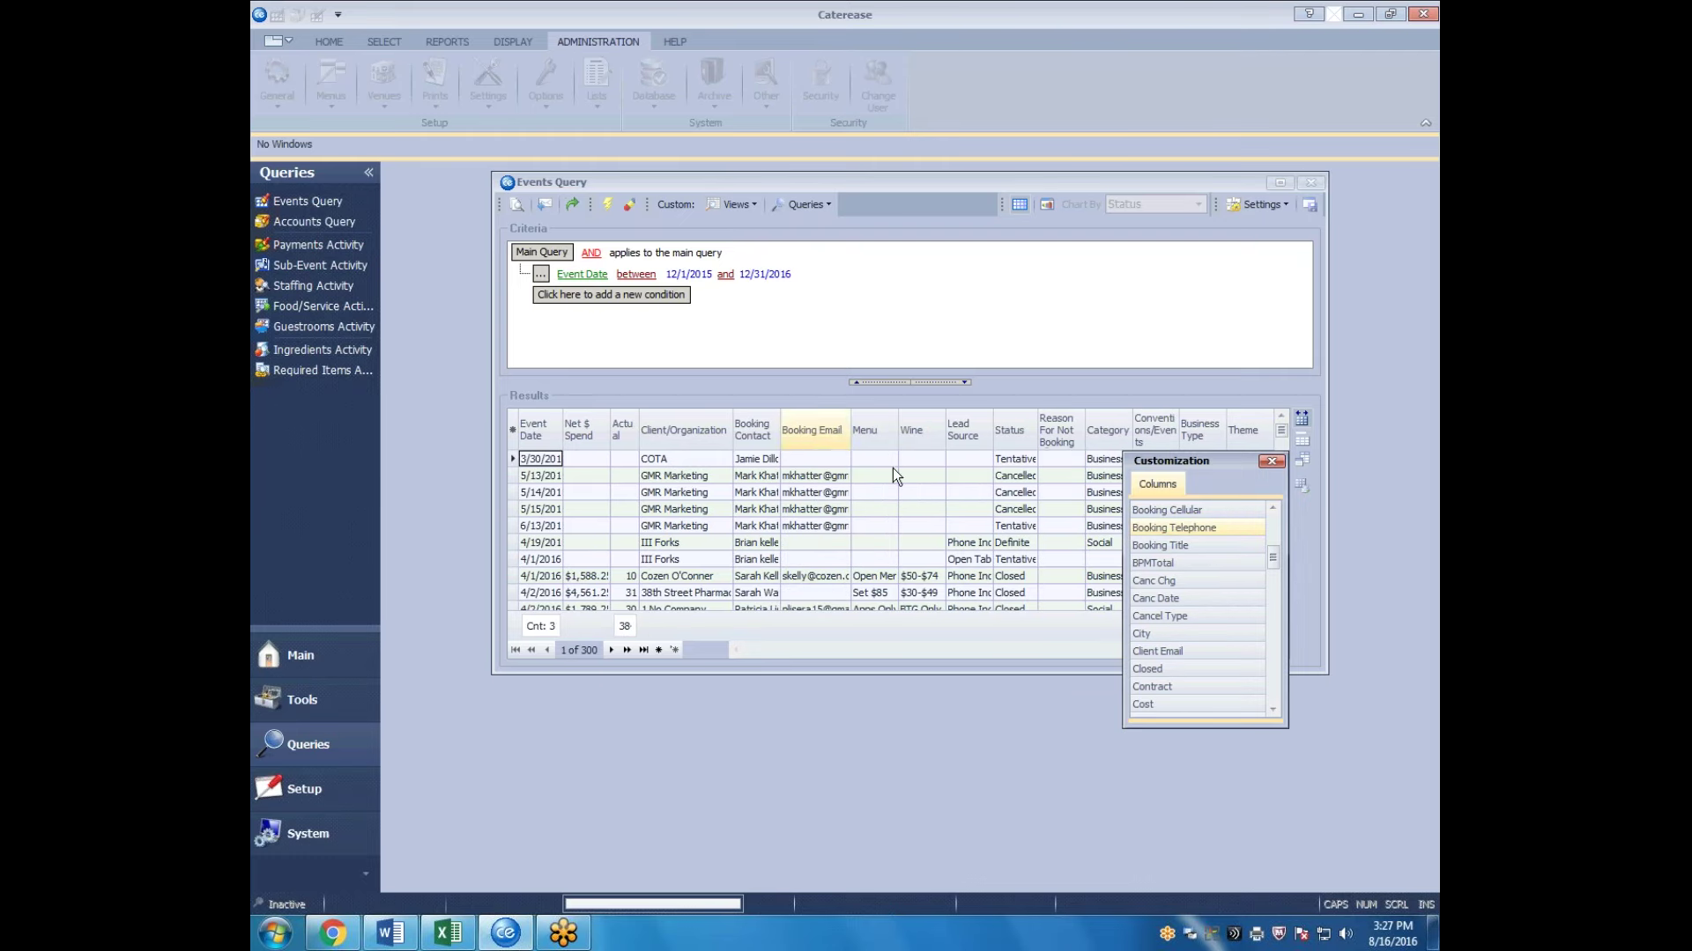
Set the end date to 12/31/2015, widen the Booking Email column, and maximize the query window.
click(1277, 459)
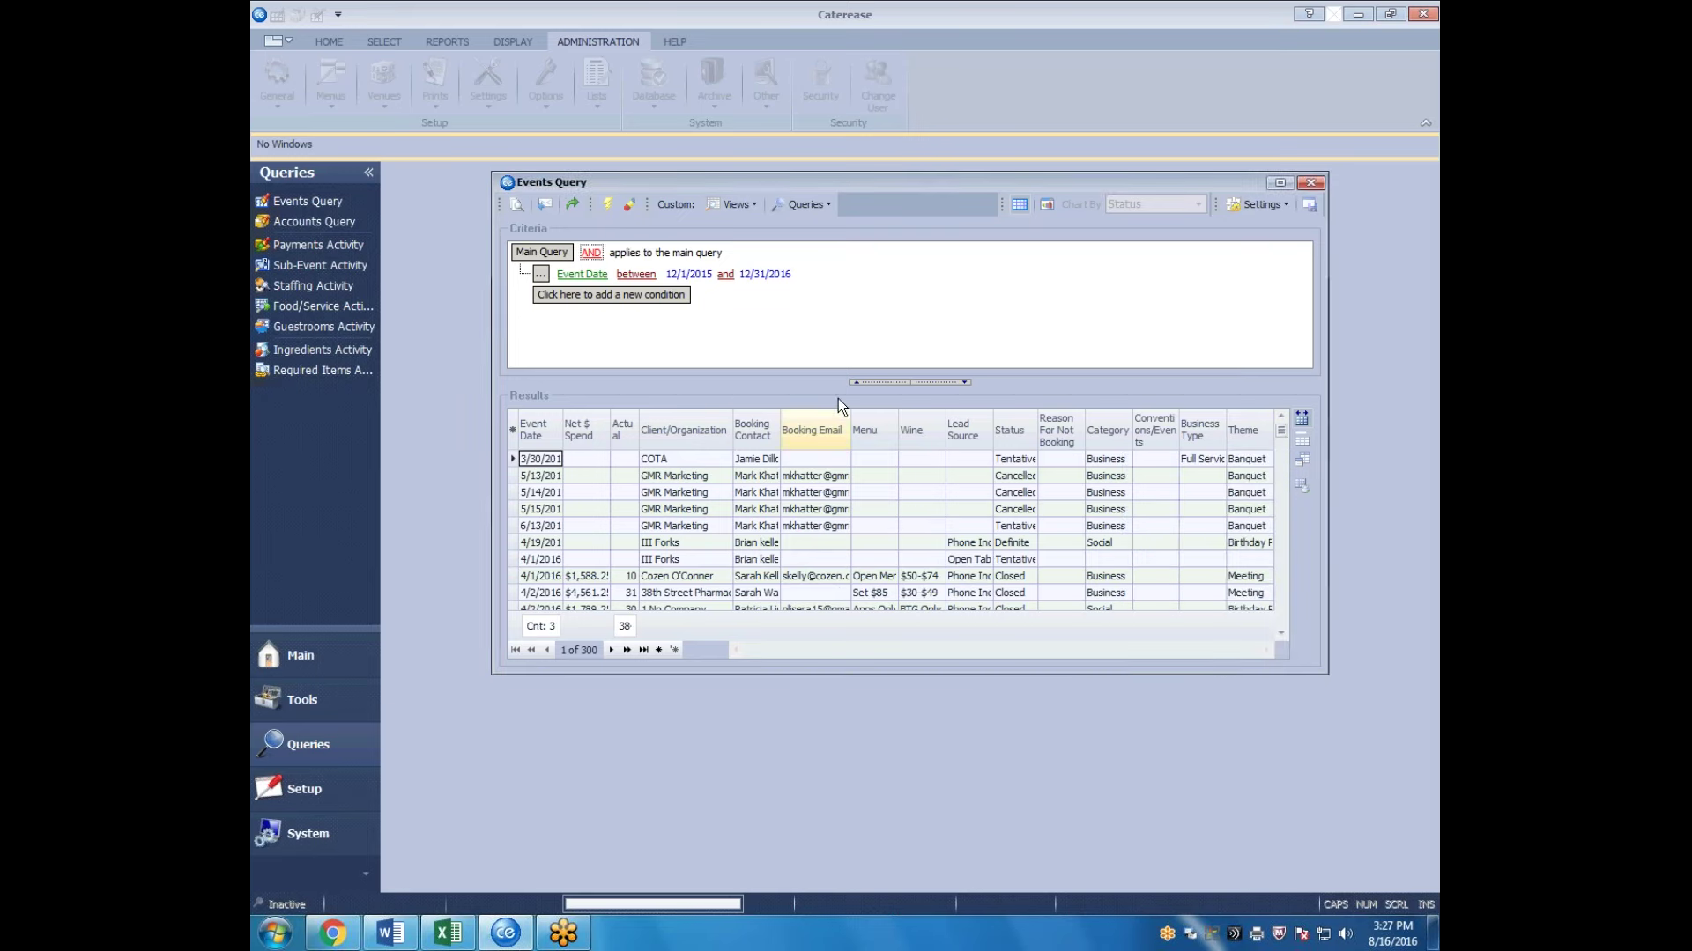
click(800, 275)
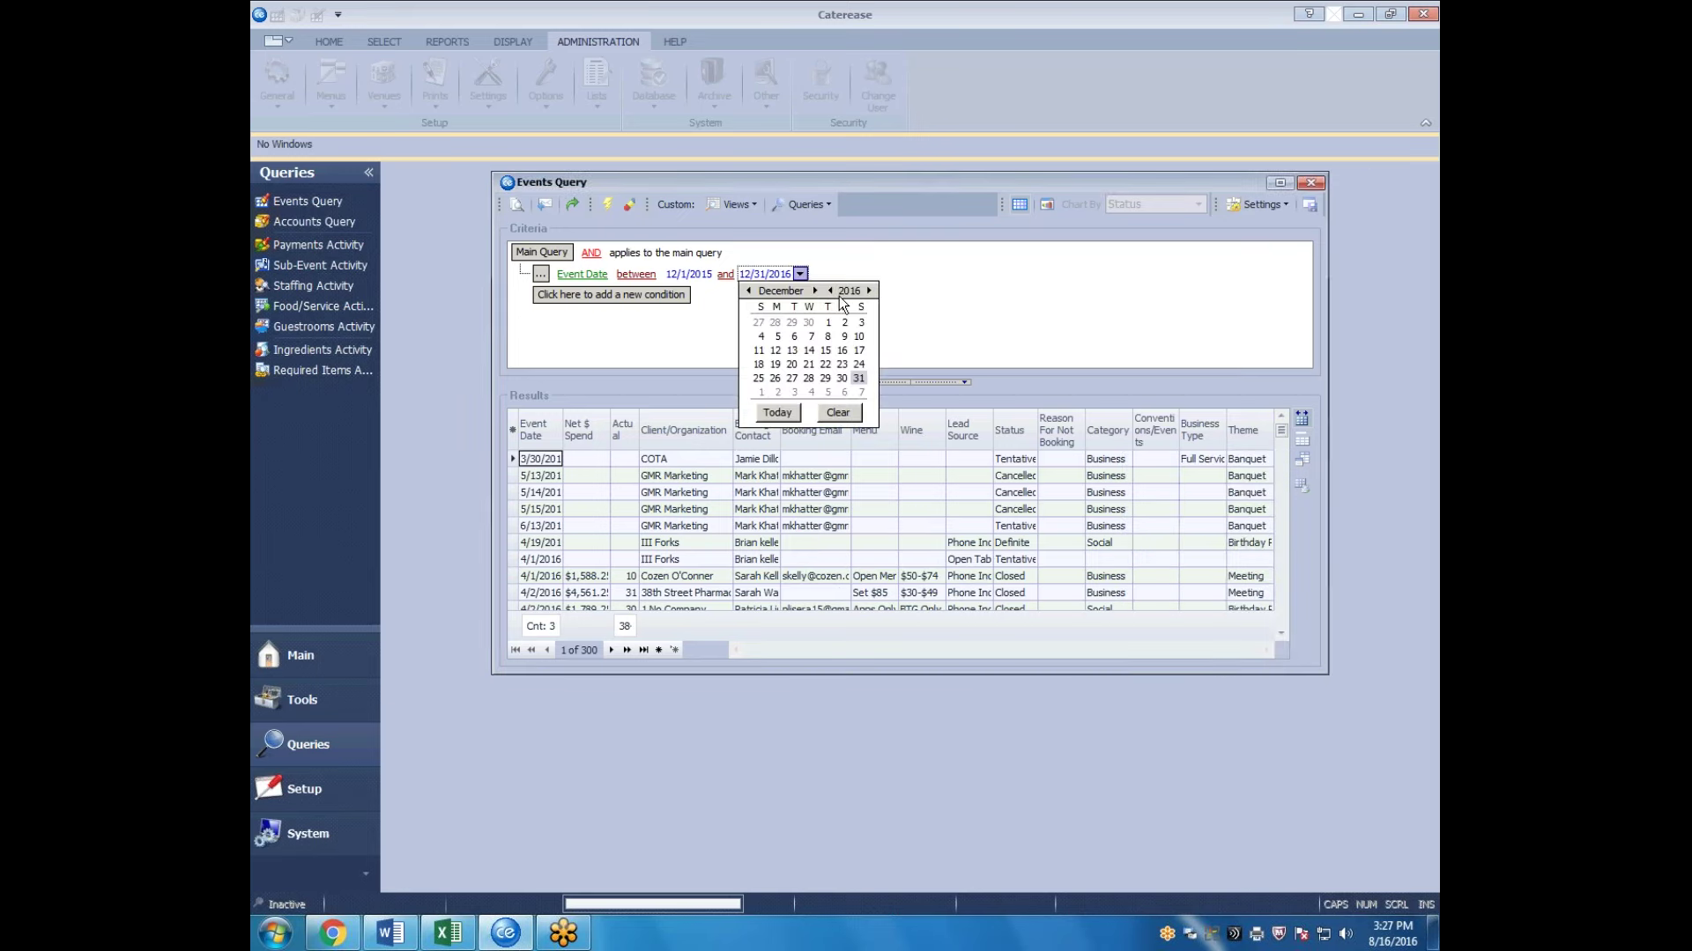
click(830, 290)
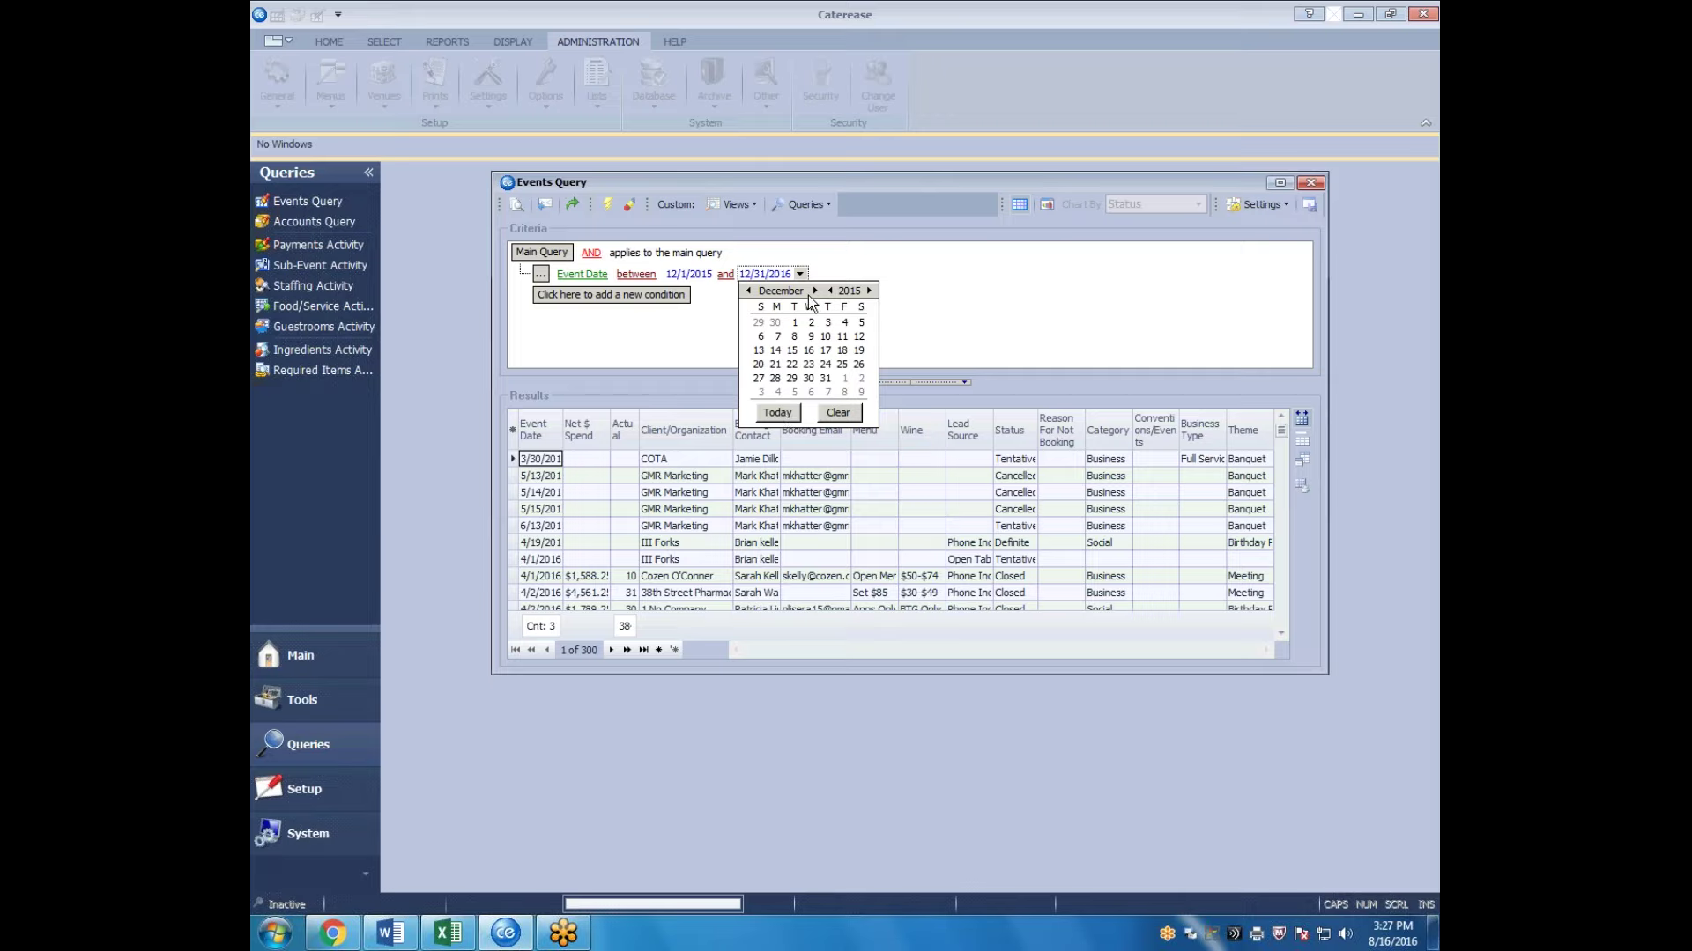
click(826, 378)
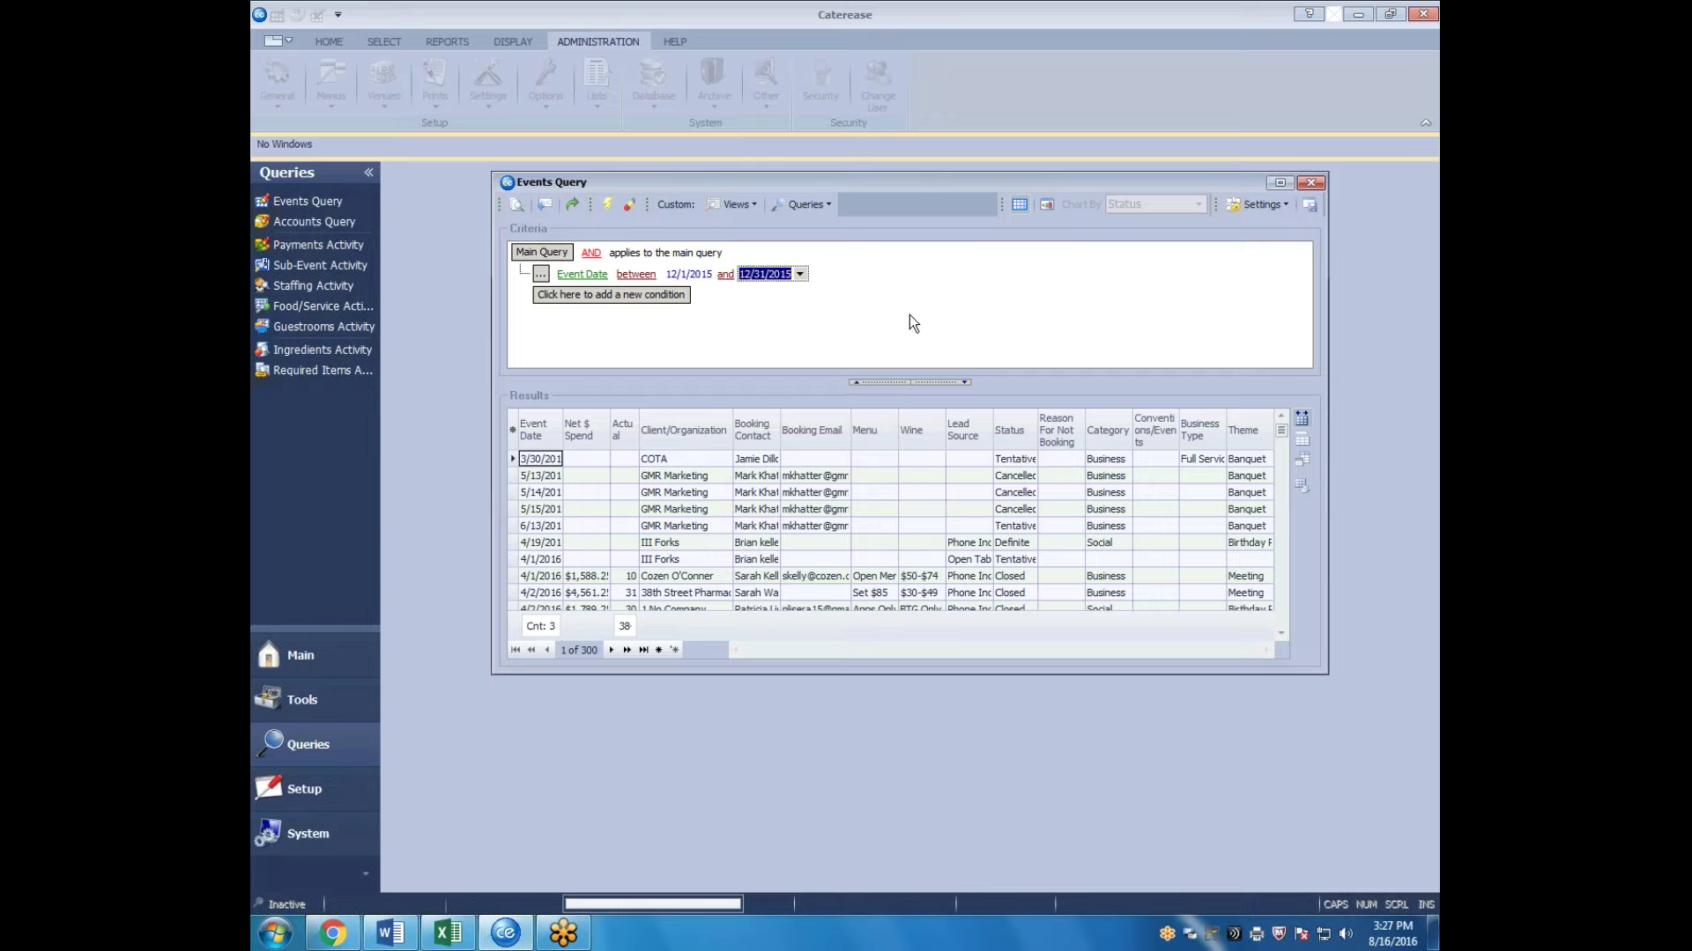
click(913, 315)
drag(780, 425, 957, 410)
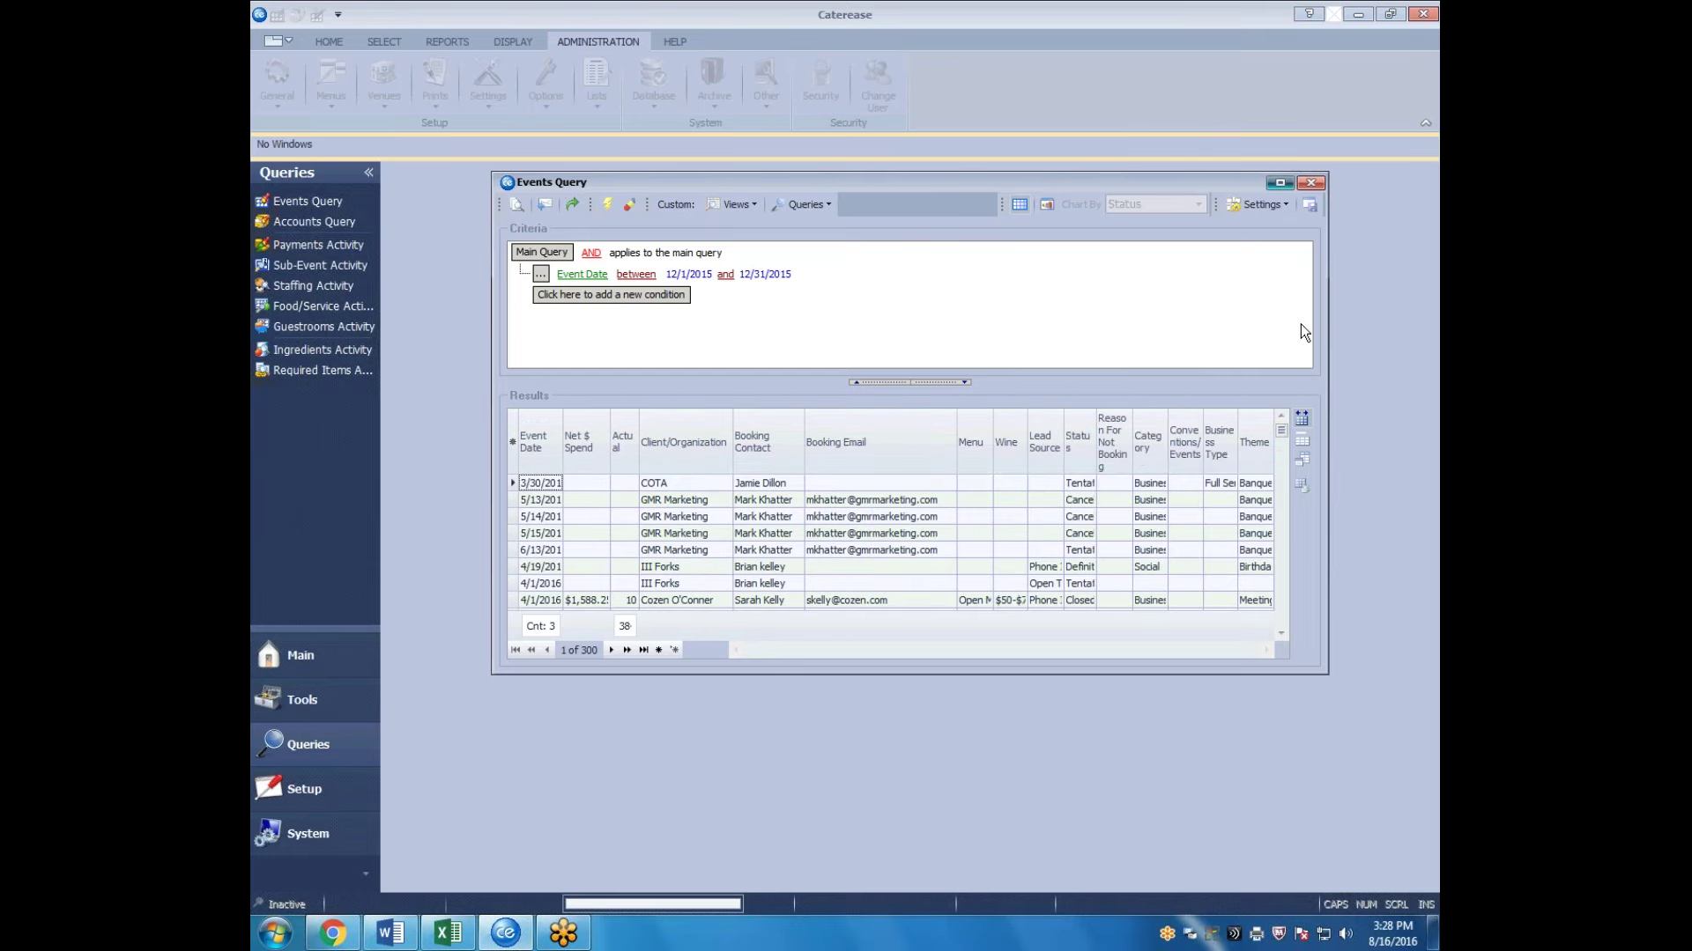
click(1279, 183)
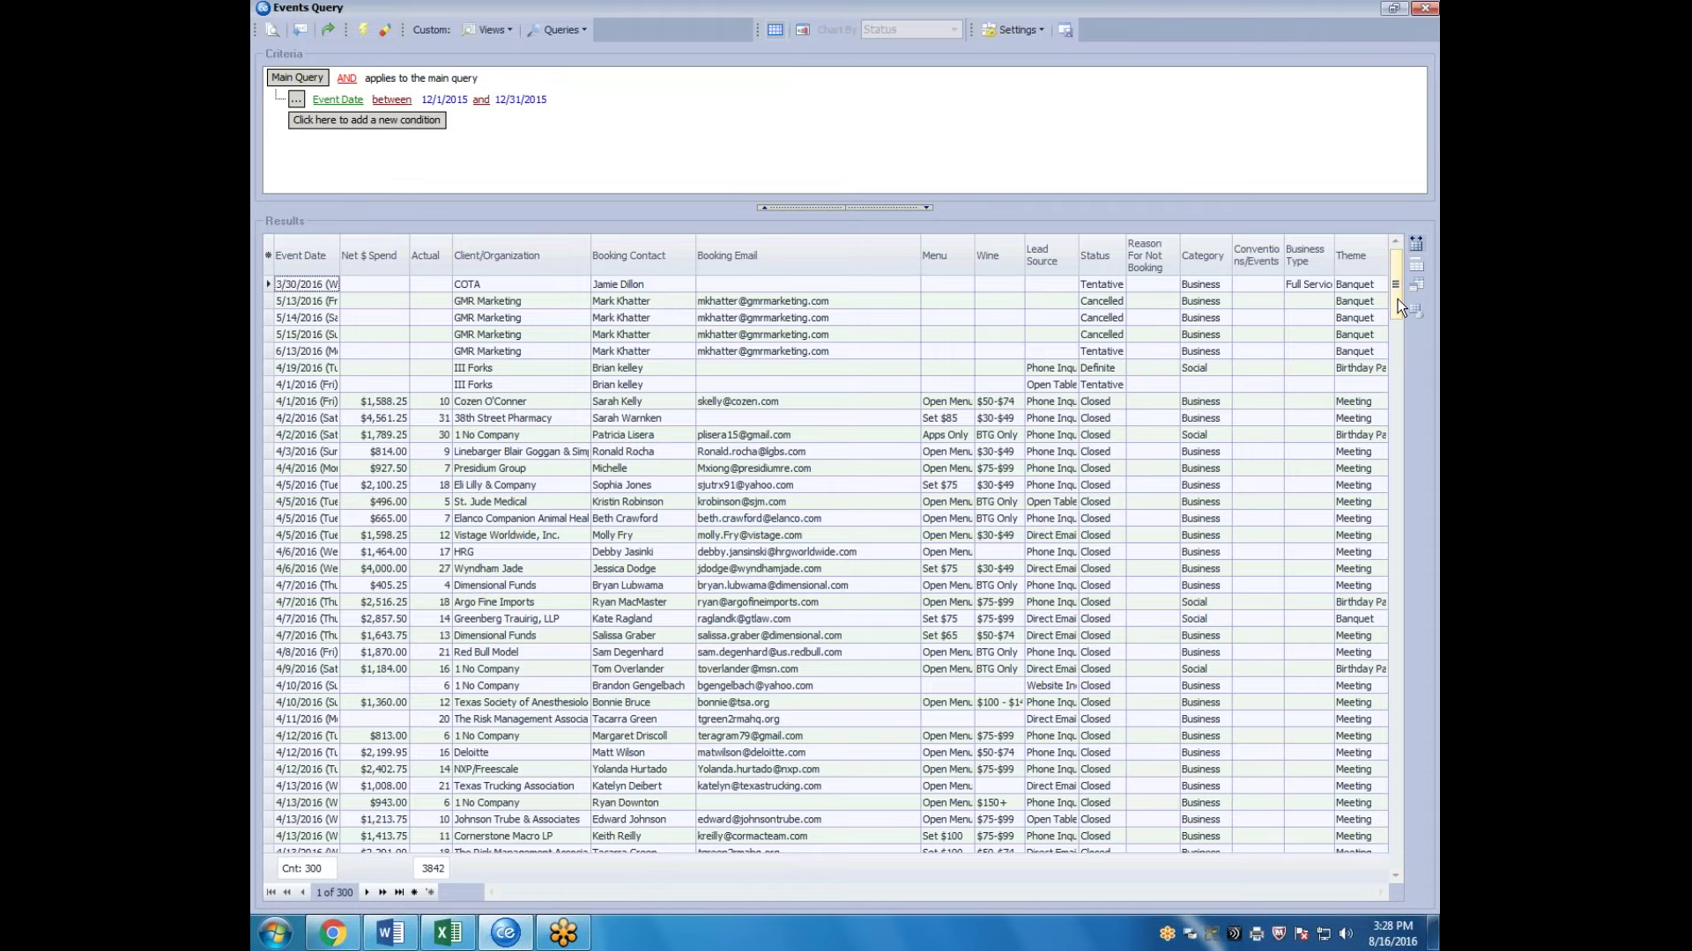
Rerun the query with the new end date, cutting the results to 61 December 2015 events.
scroll(1397, 299, down, 9)
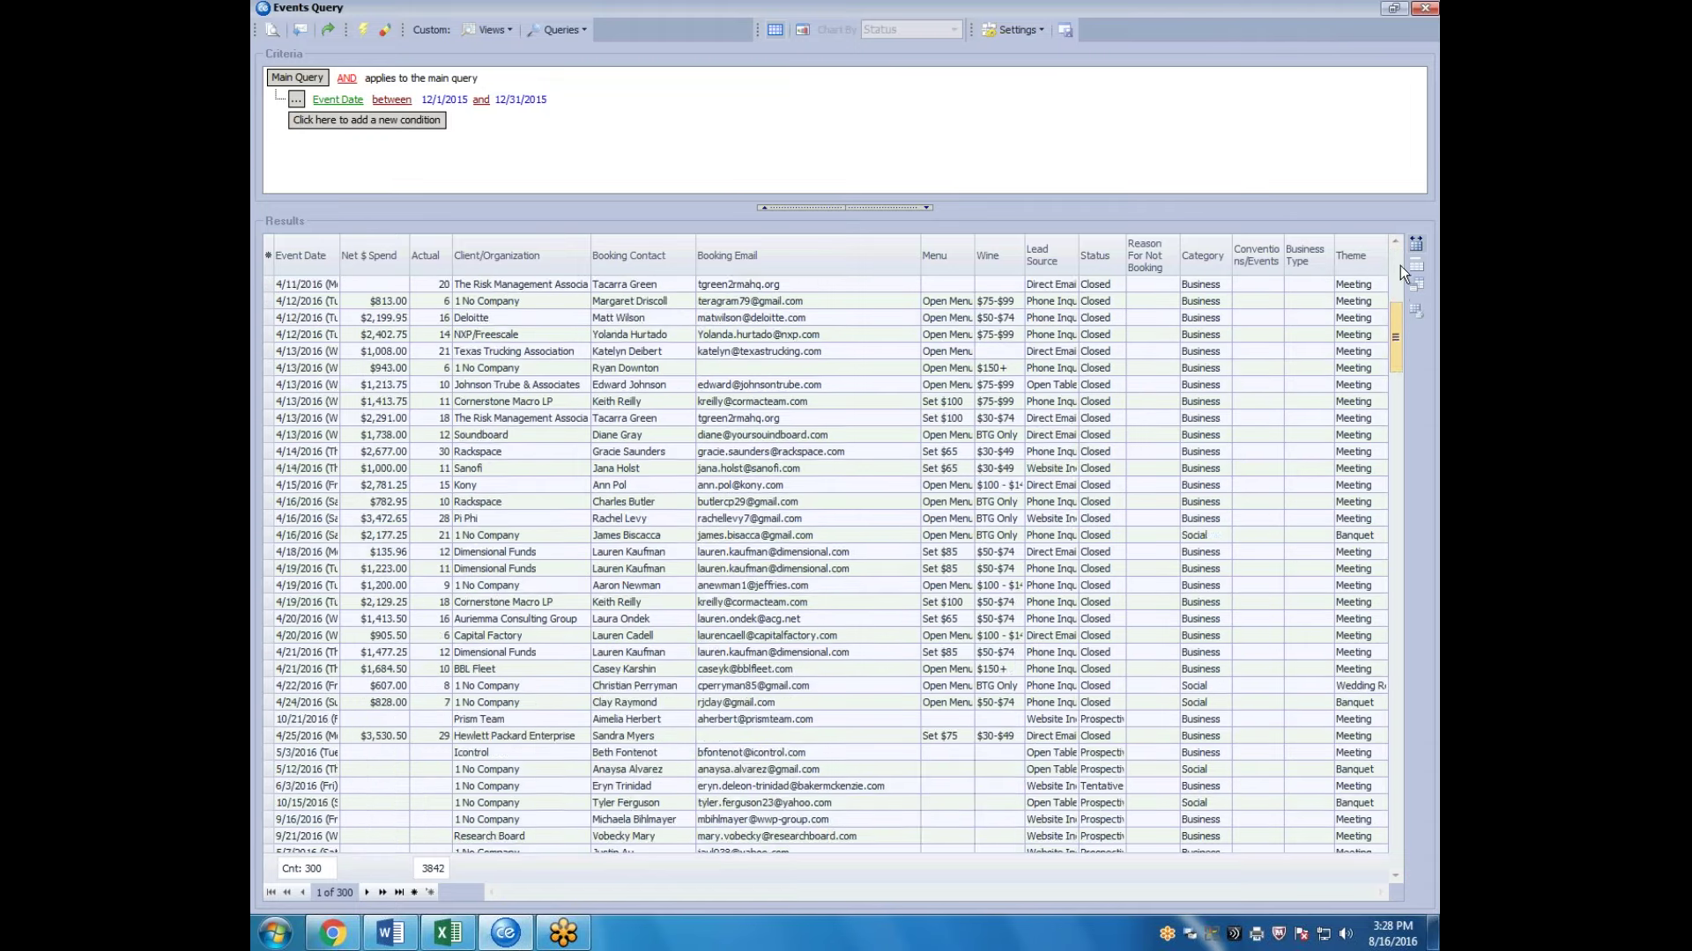
click(1399, 266)
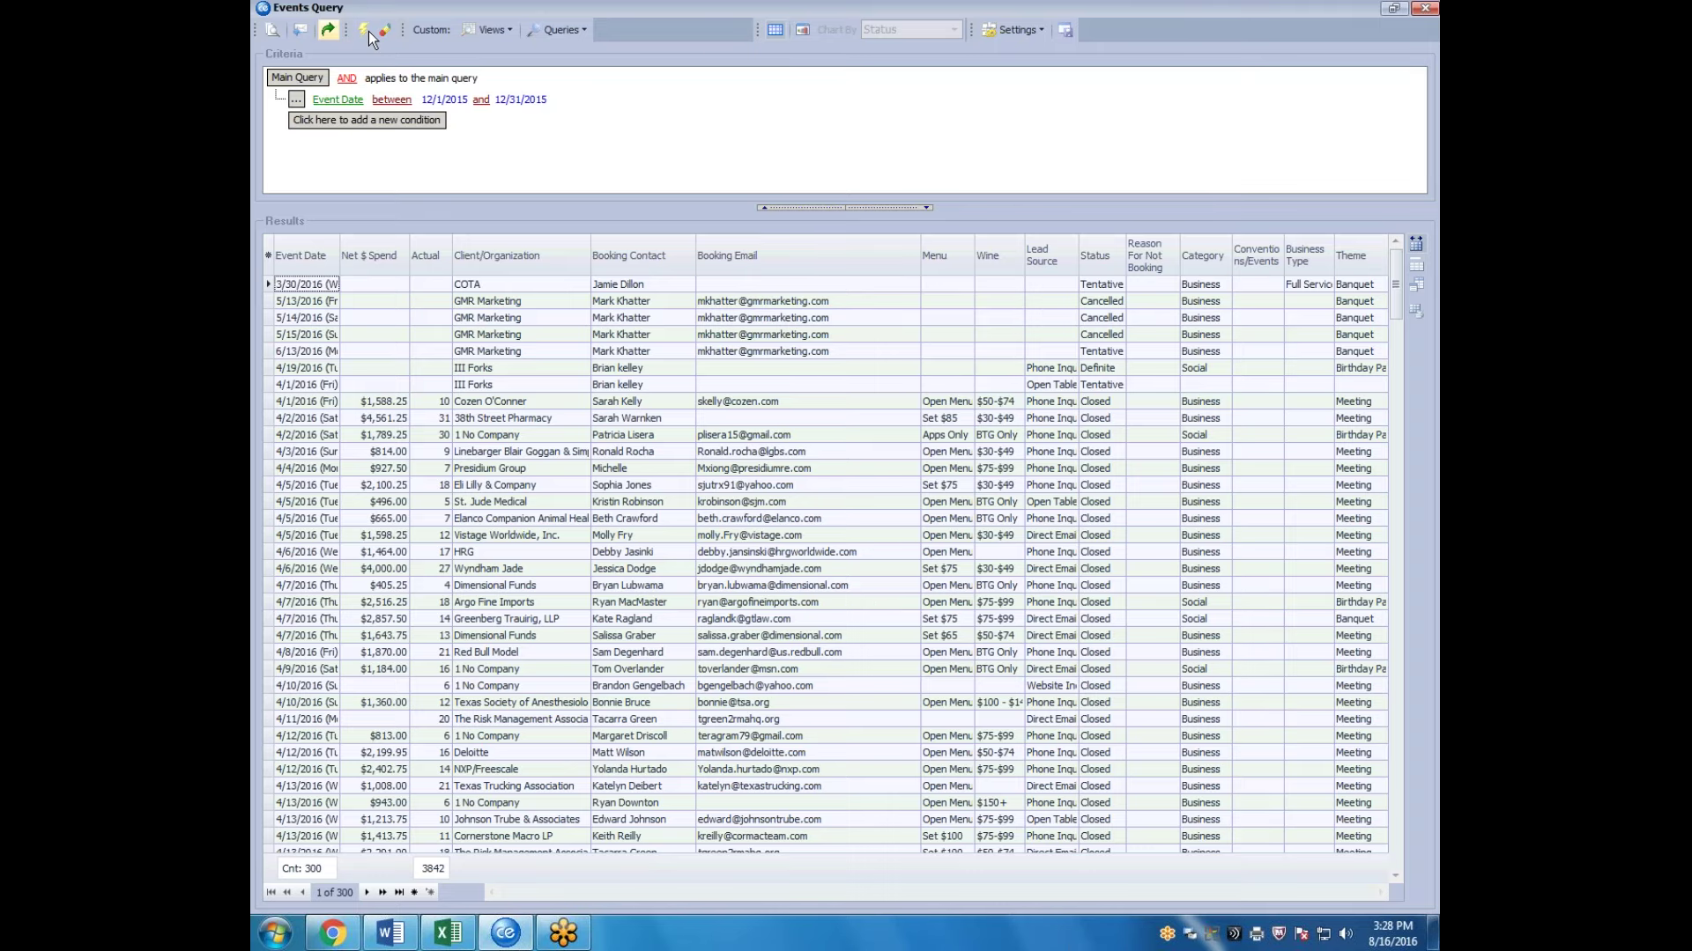
click(364, 29)
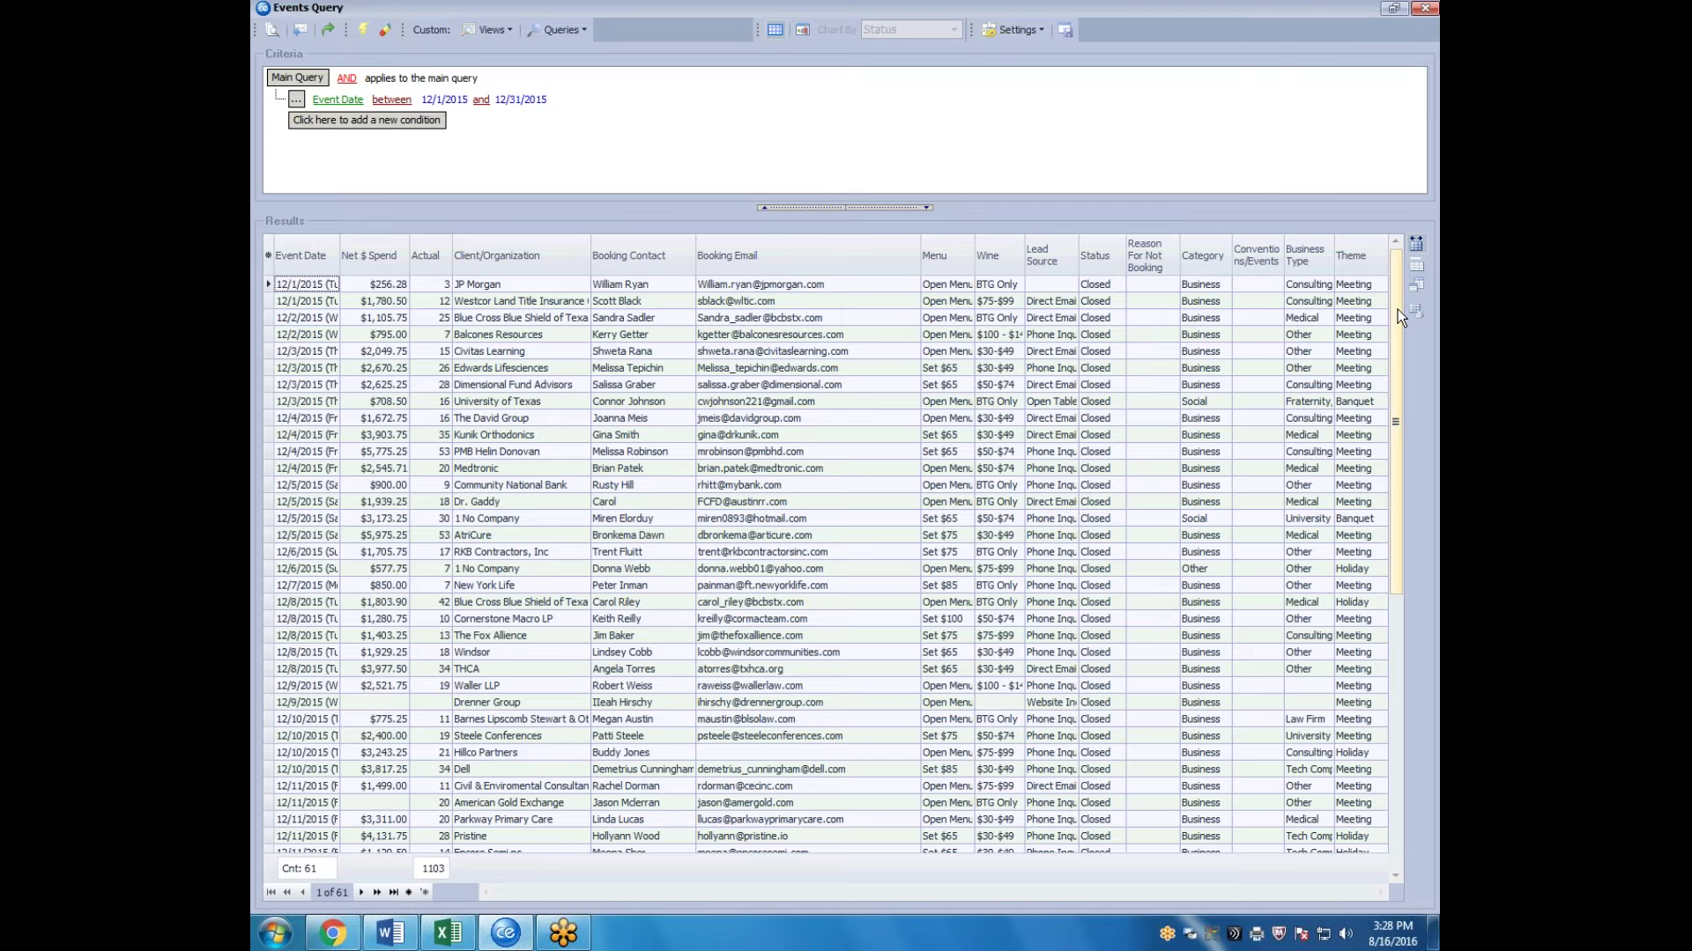
drag(1399, 317, 1398, 501)
scroll(1400, 379, up, 2)
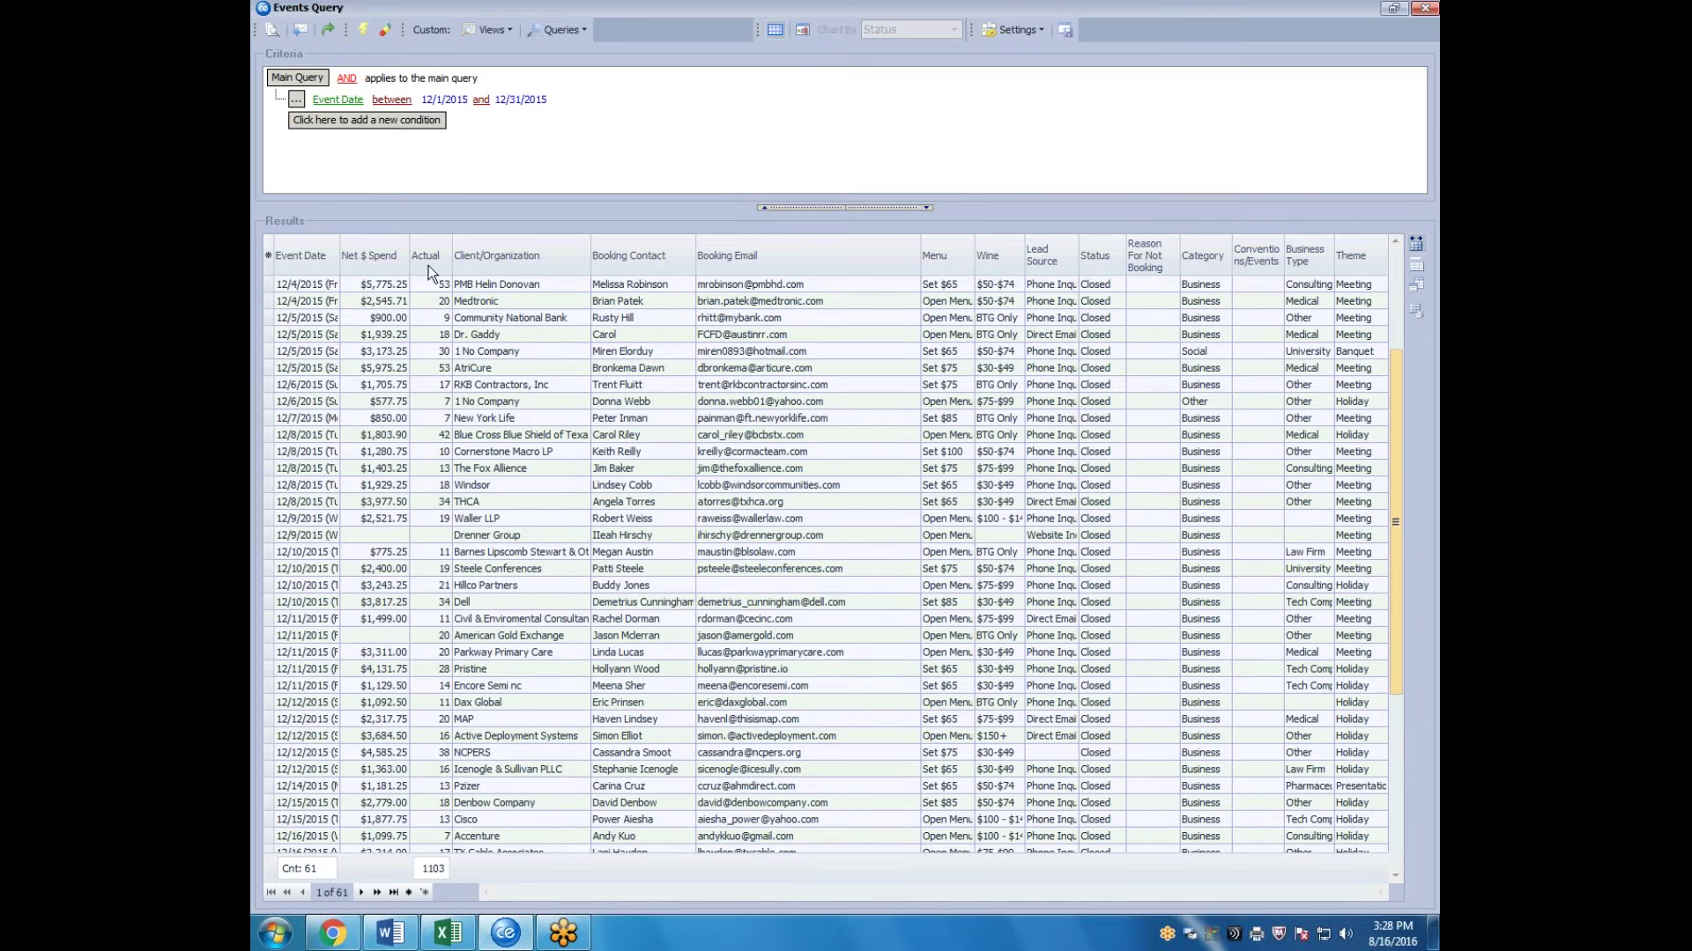
scroll(483, 256, up, 4)
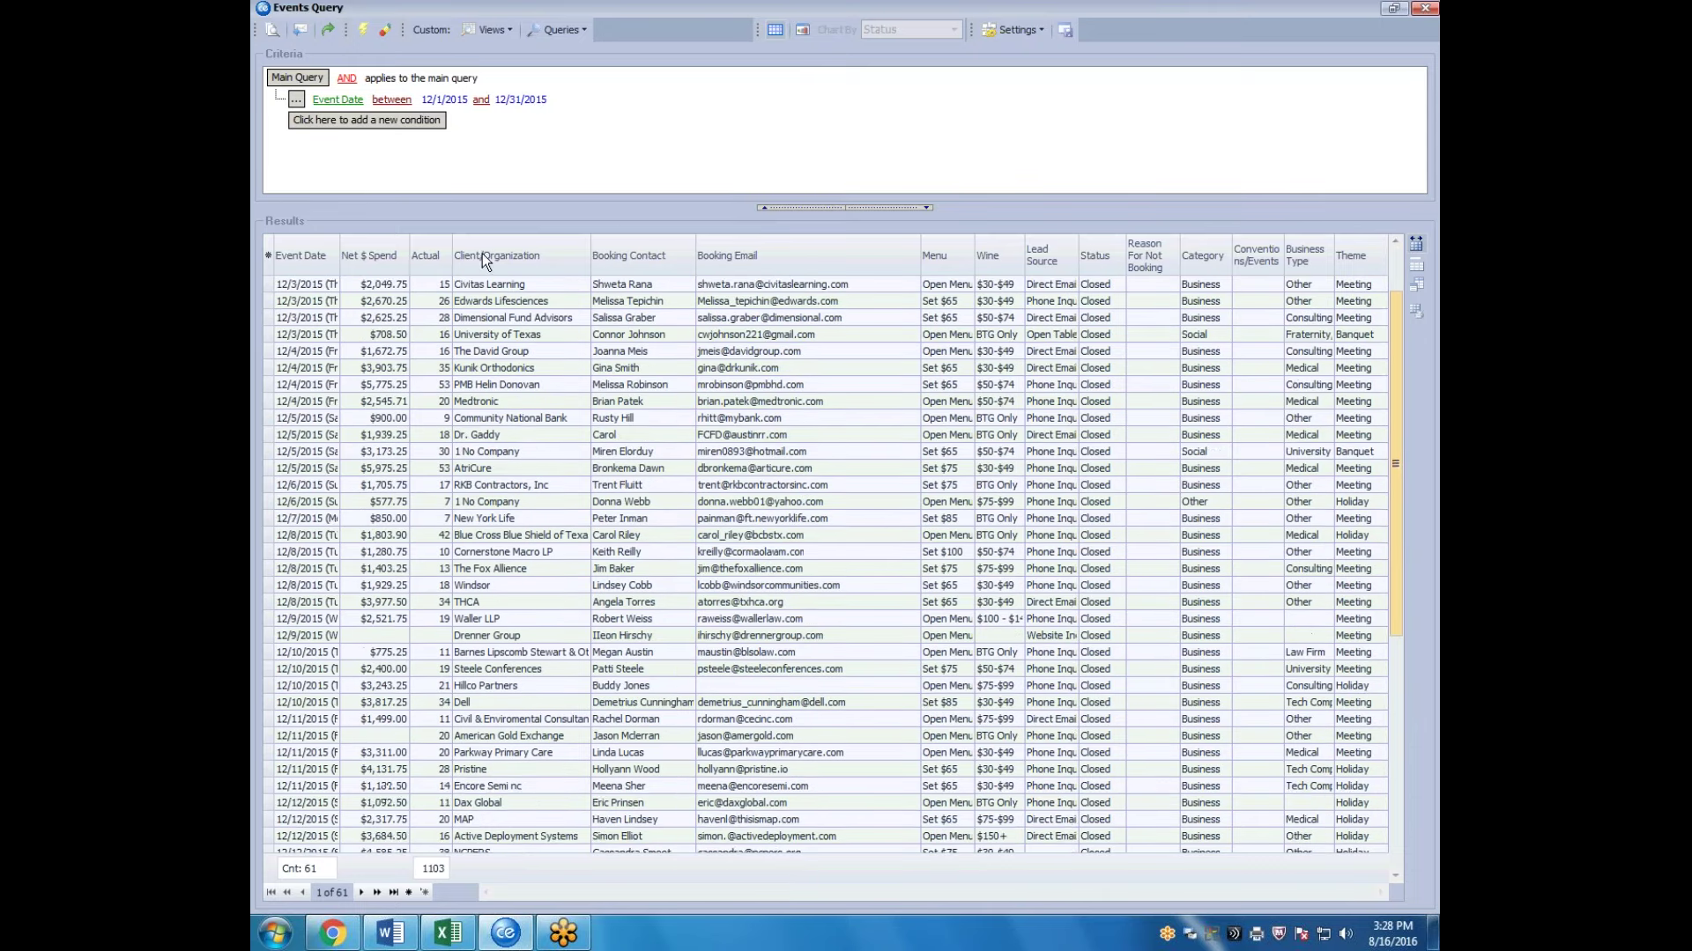
Sort the 61 results by Event Date ascending and scroll down to the late-December events.
click(304, 256)
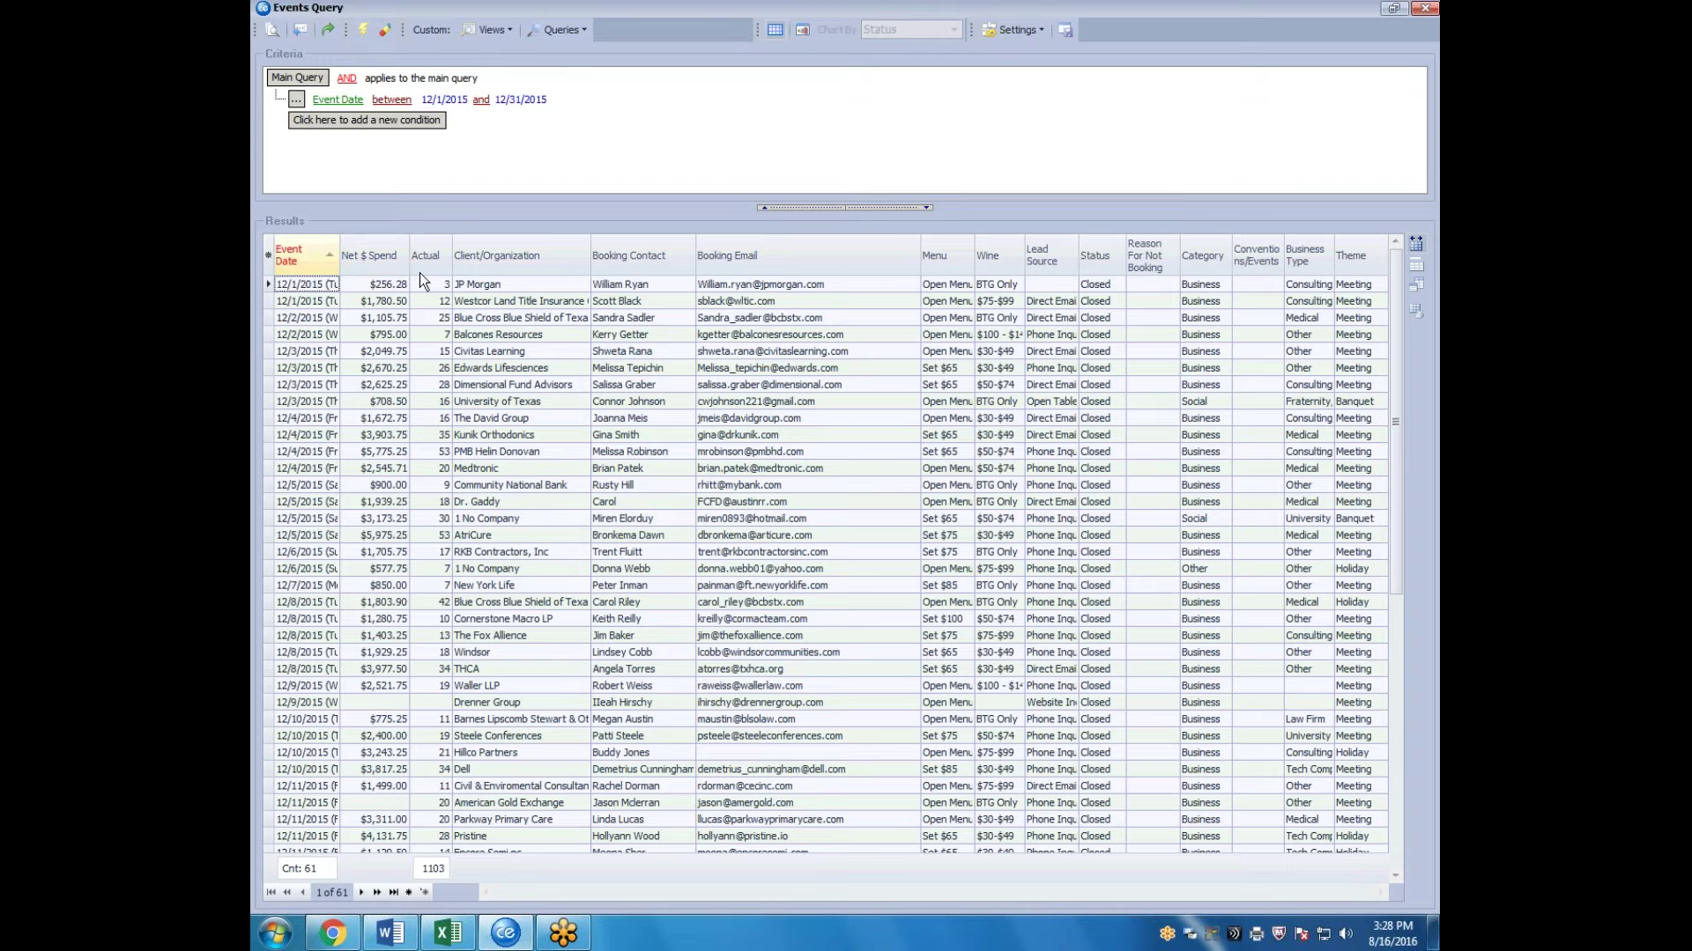
click(397, 263)
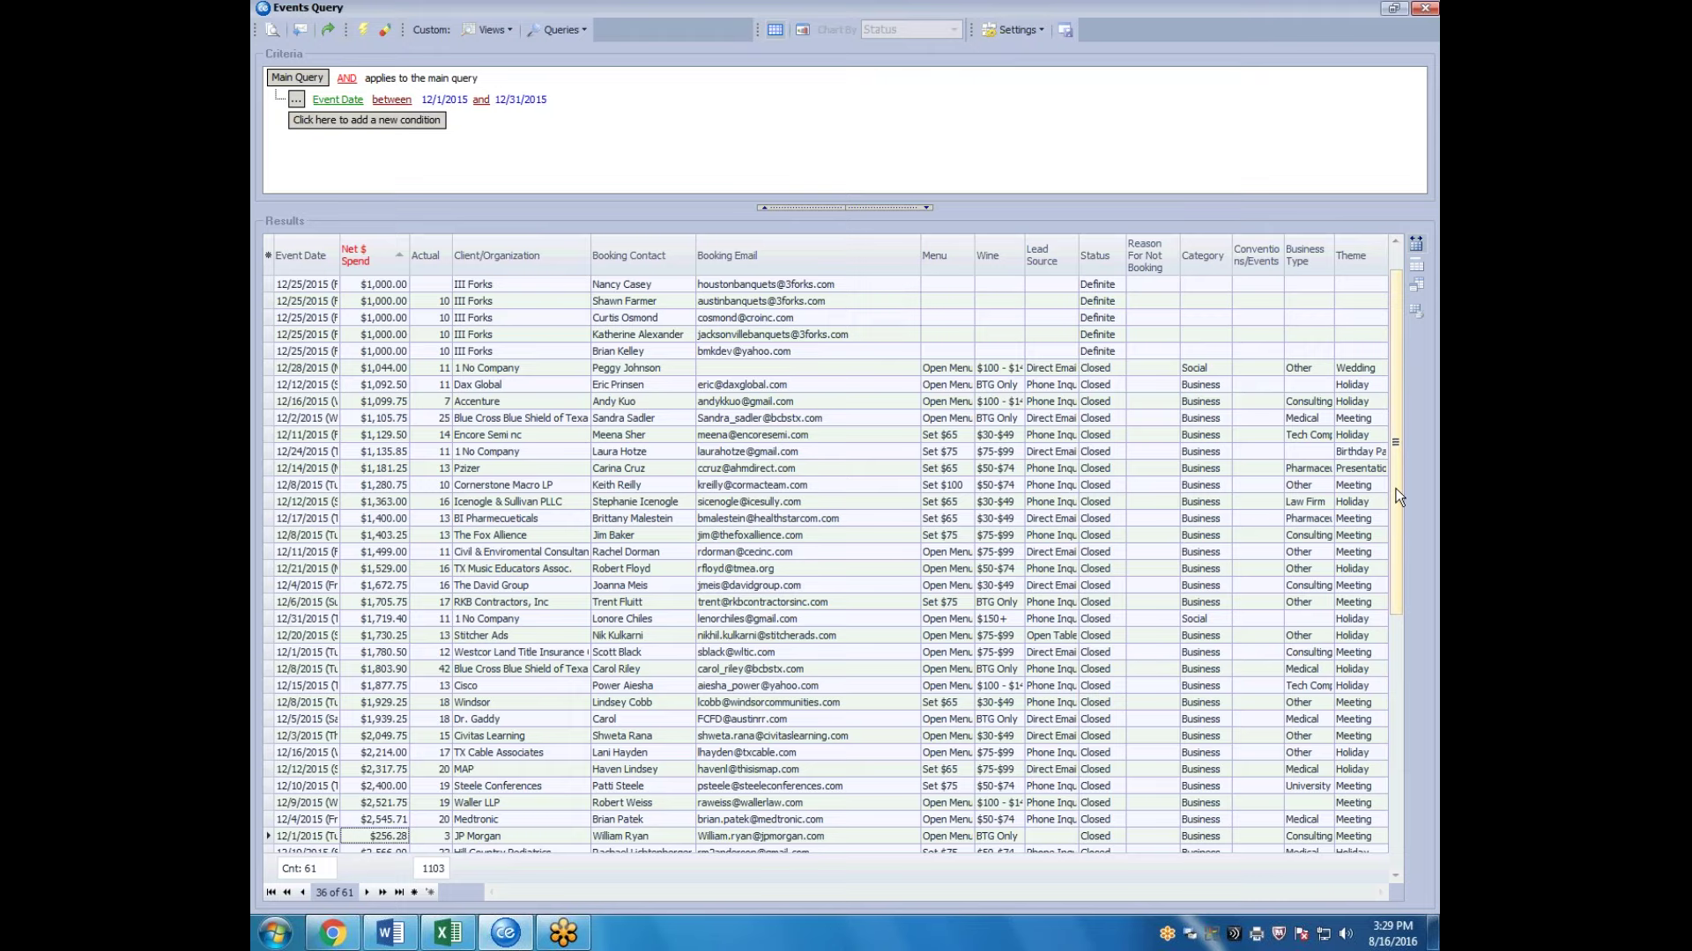
drag(1395, 488, 1399, 753)
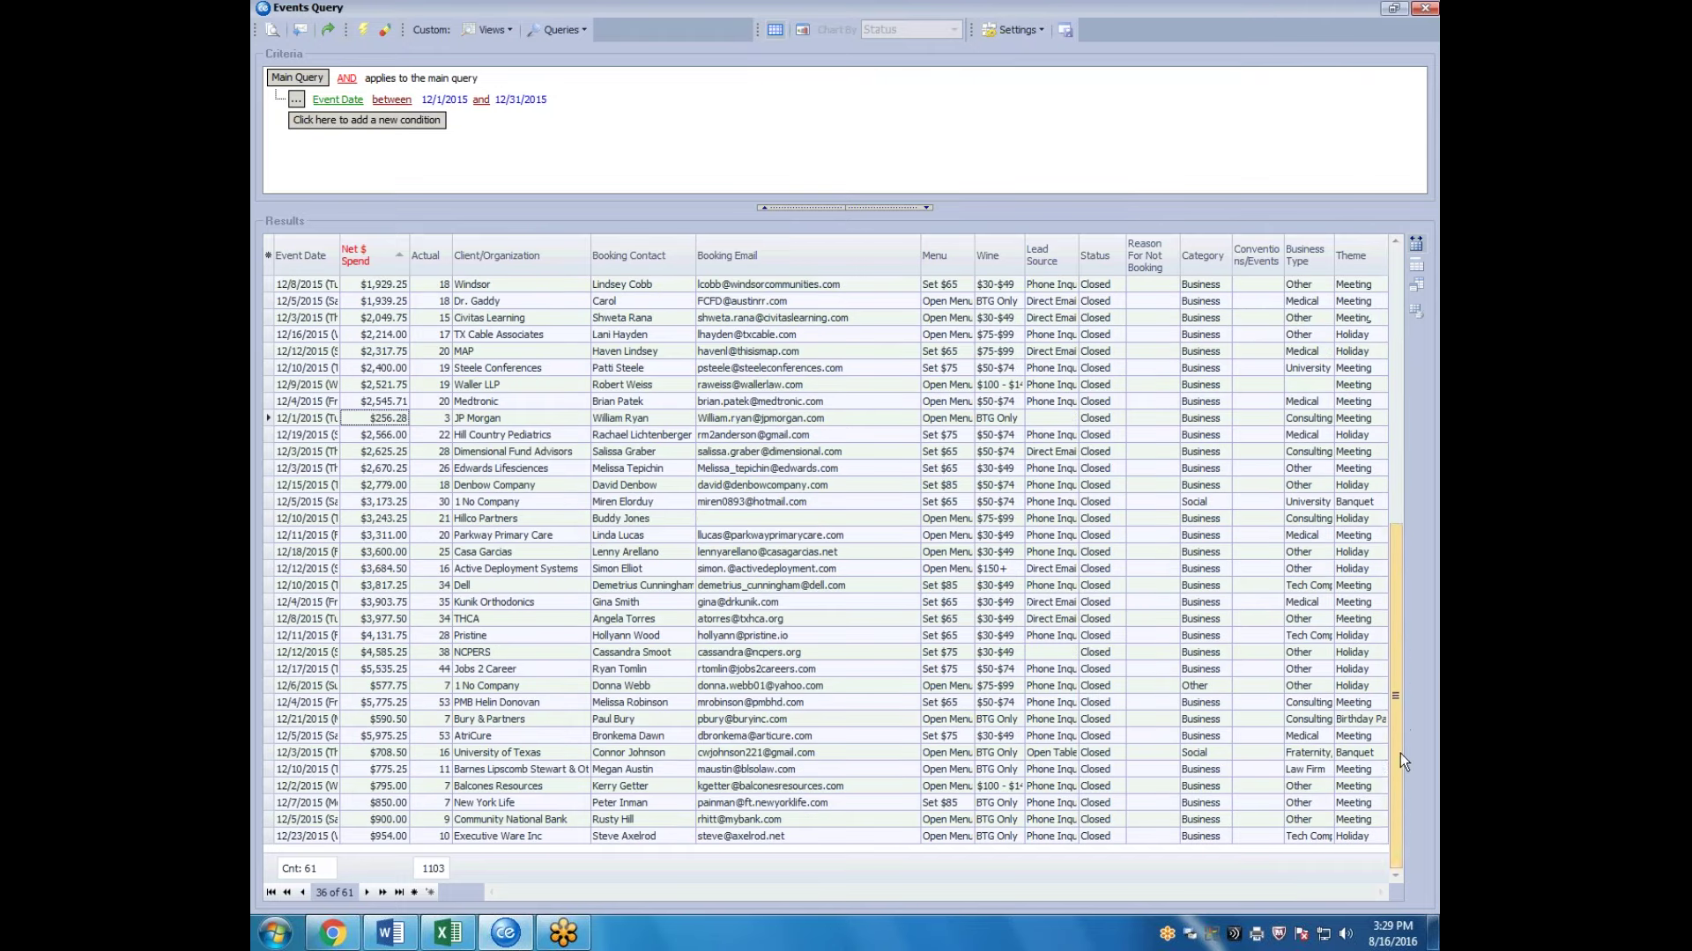
click(305, 418)
click(299, 254)
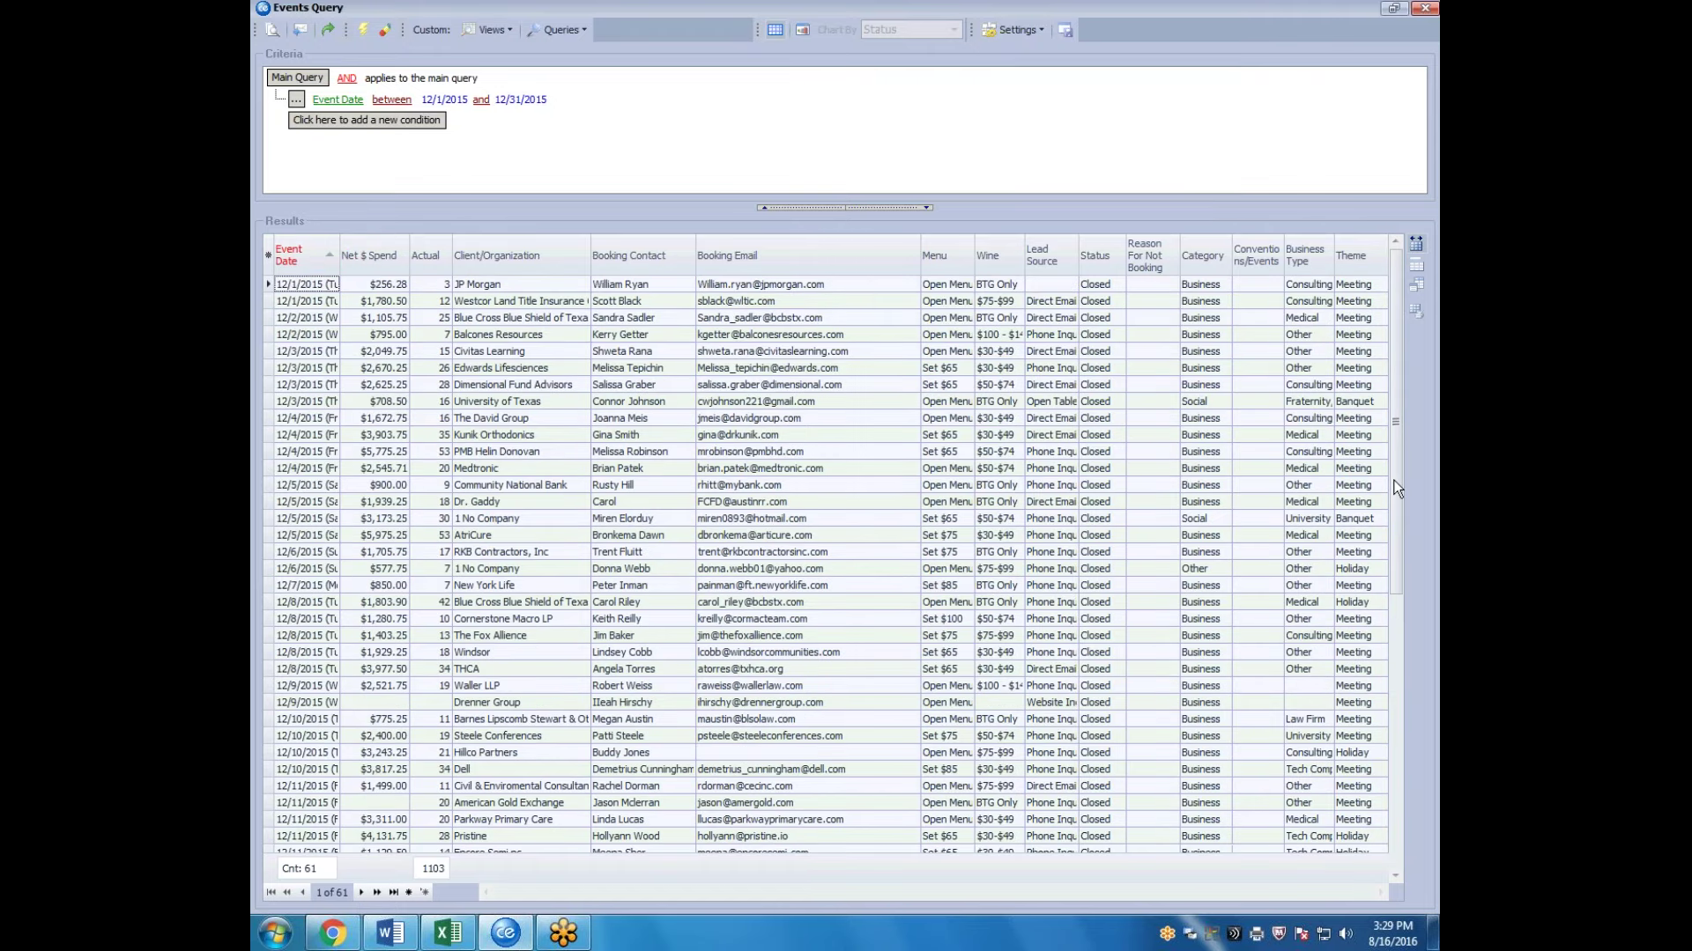
drag(1397, 489, 1404, 832)
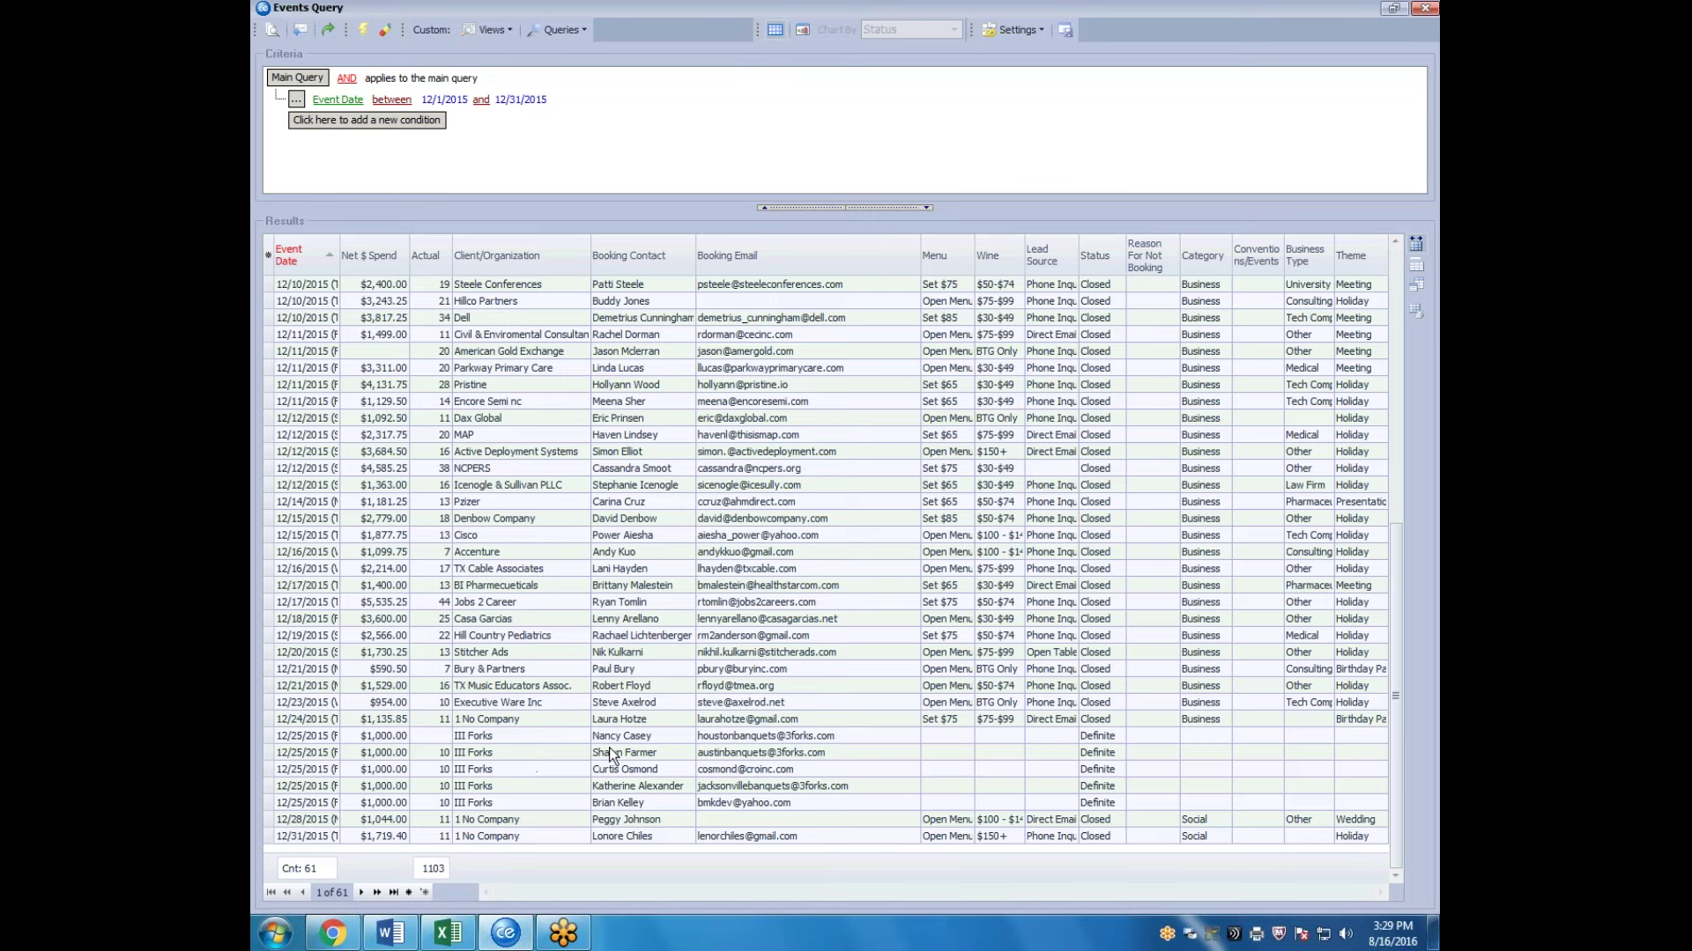
Select the four 12/25/2015 III Forks event rows and start an email to them.
click(271, 738)
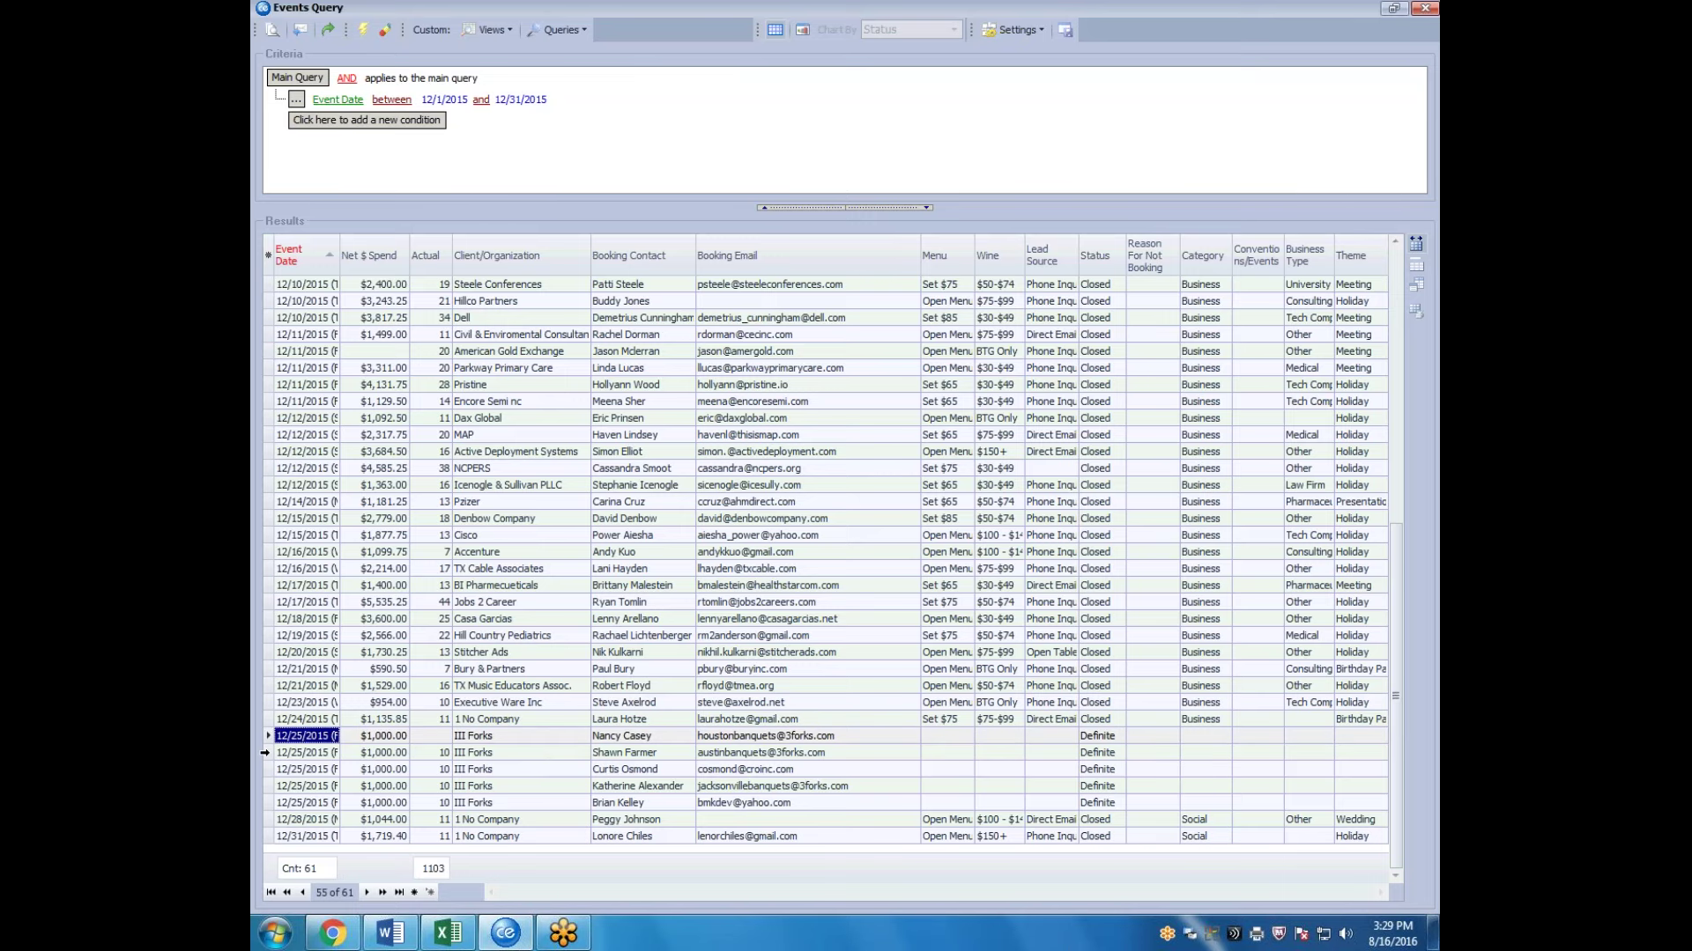
click(265, 753)
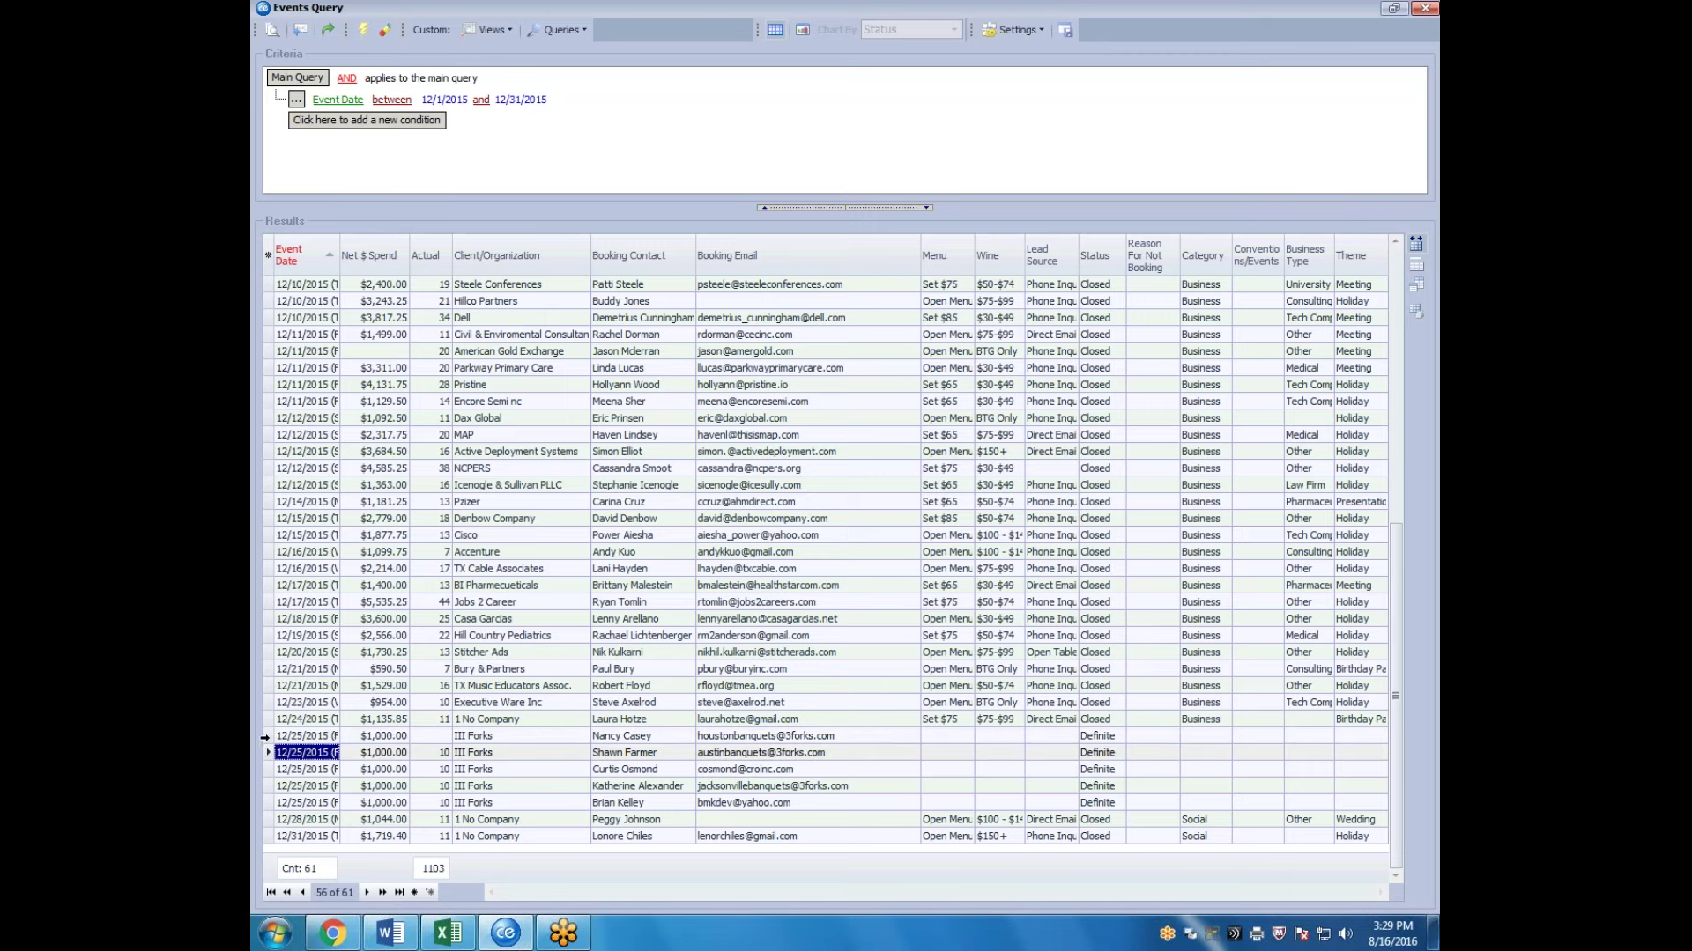
click(265, 736)
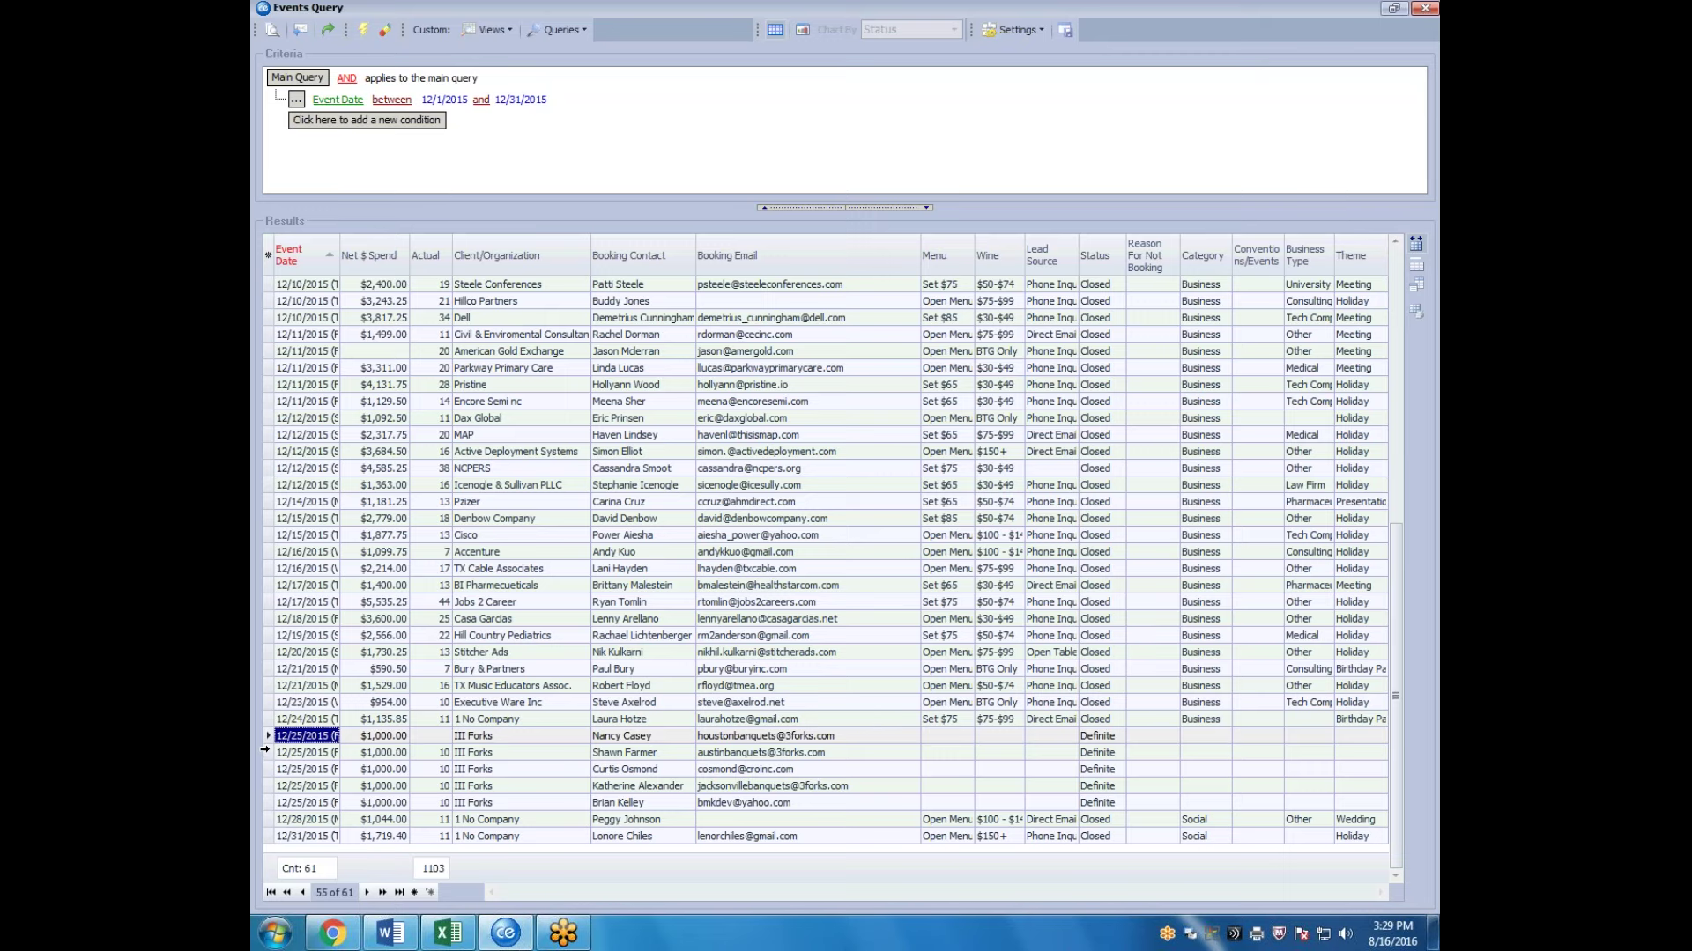
click(265, 752)
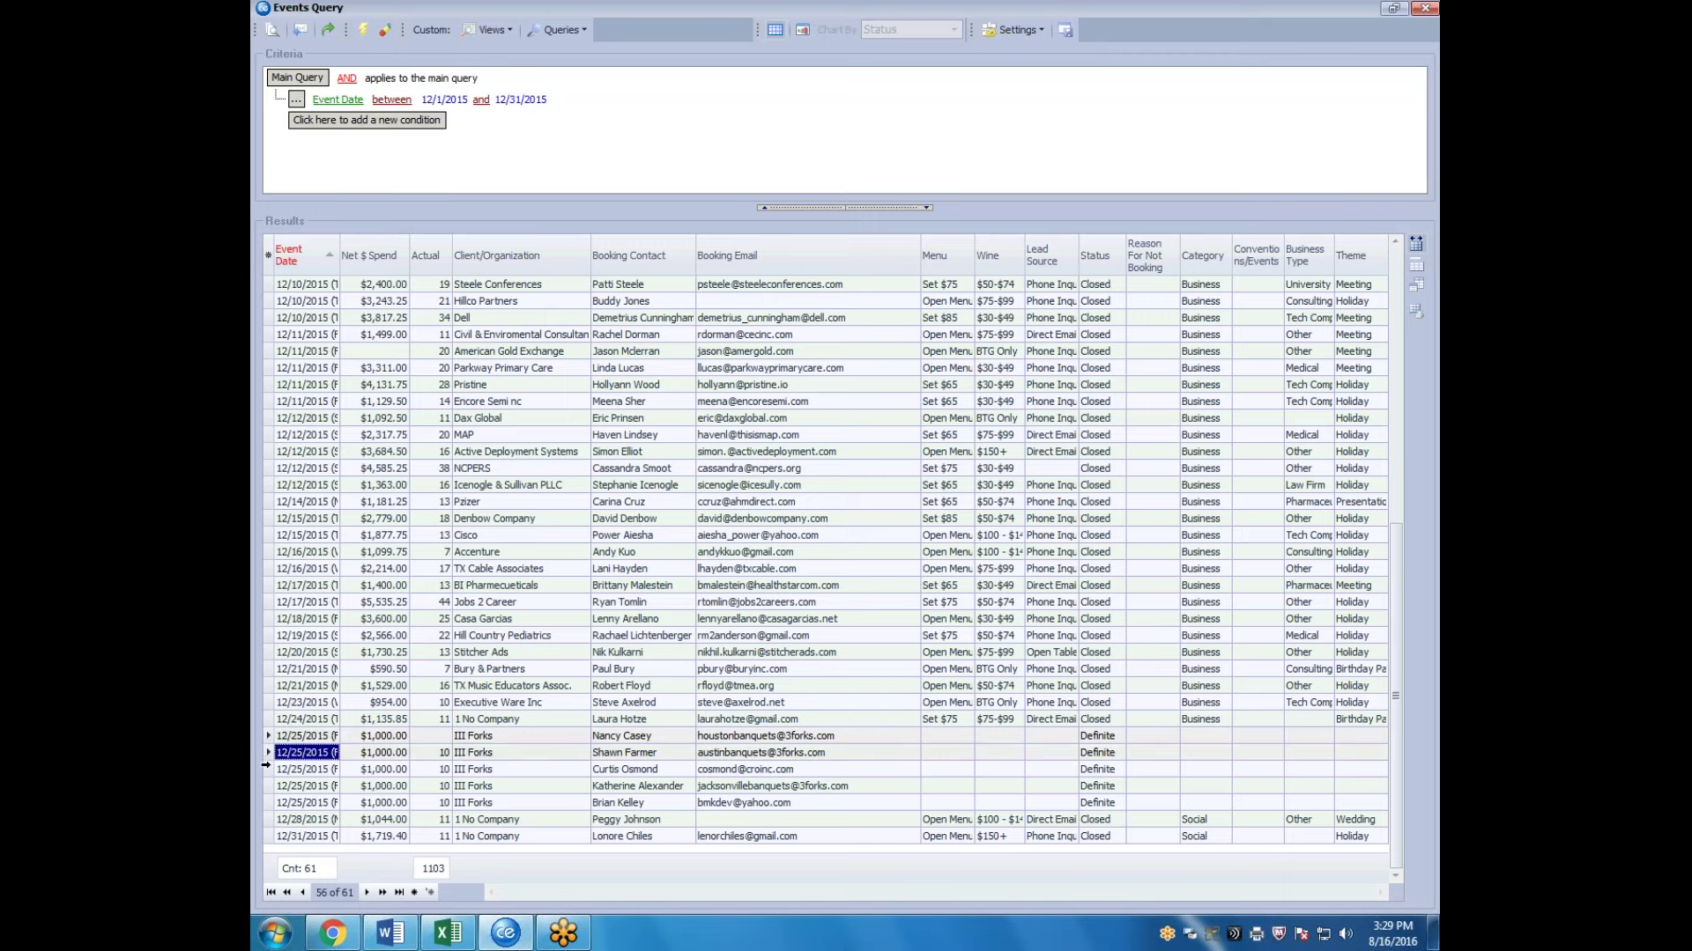
click(265, 766)
click(265, 786)
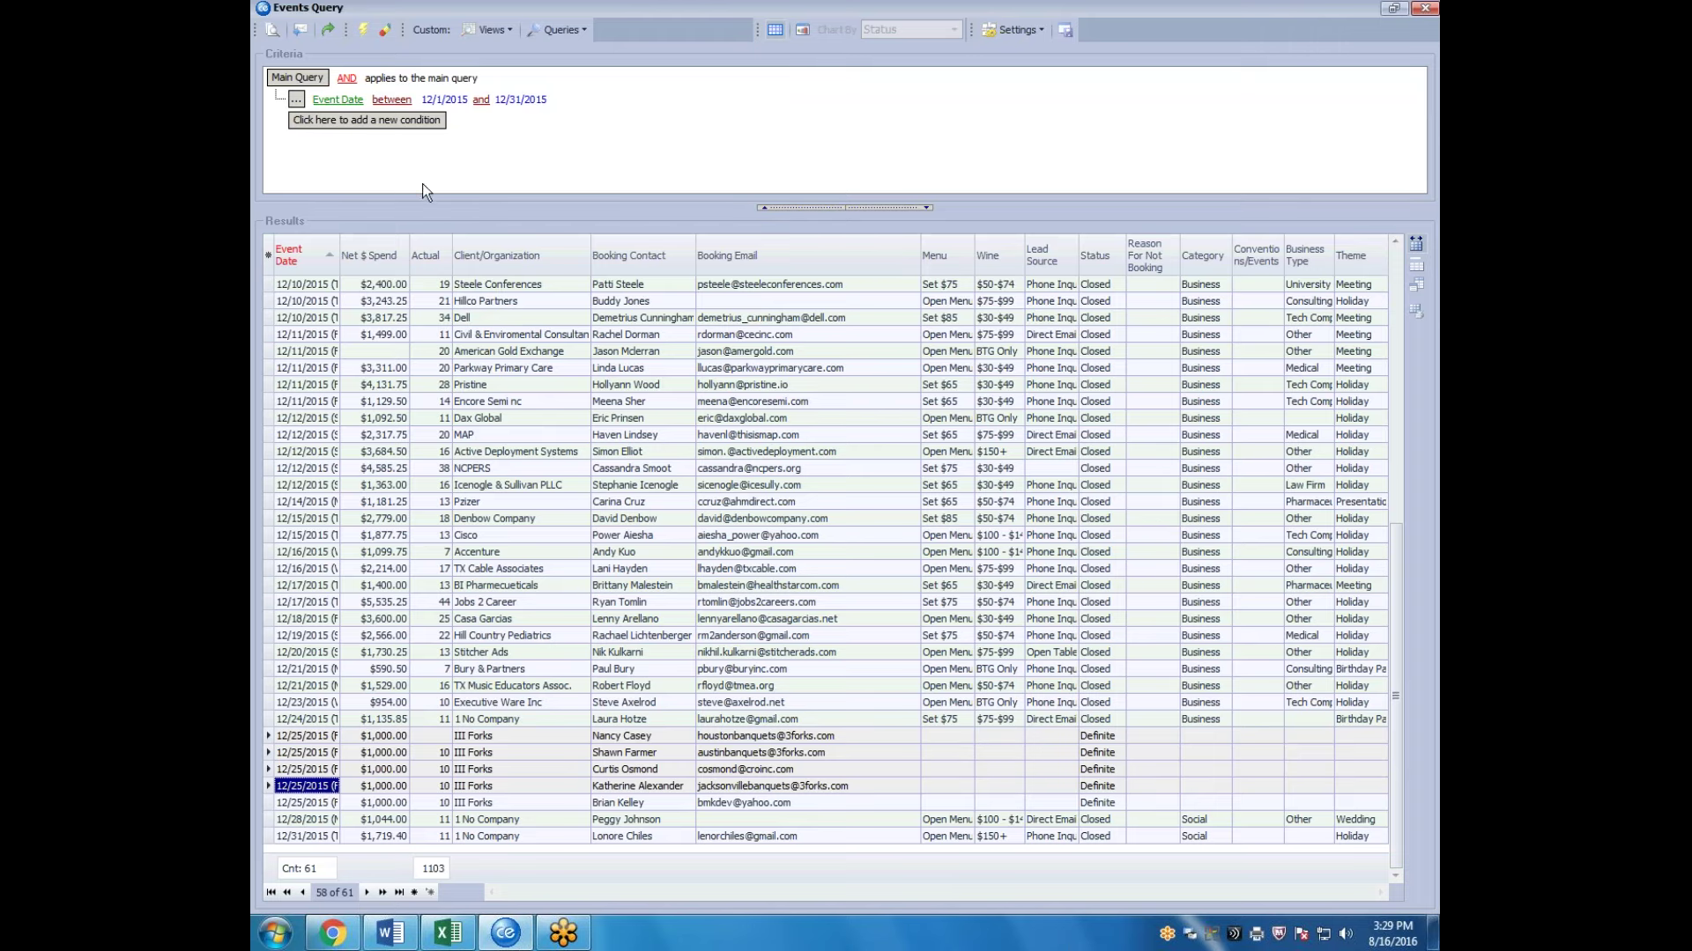
click(299, 29)
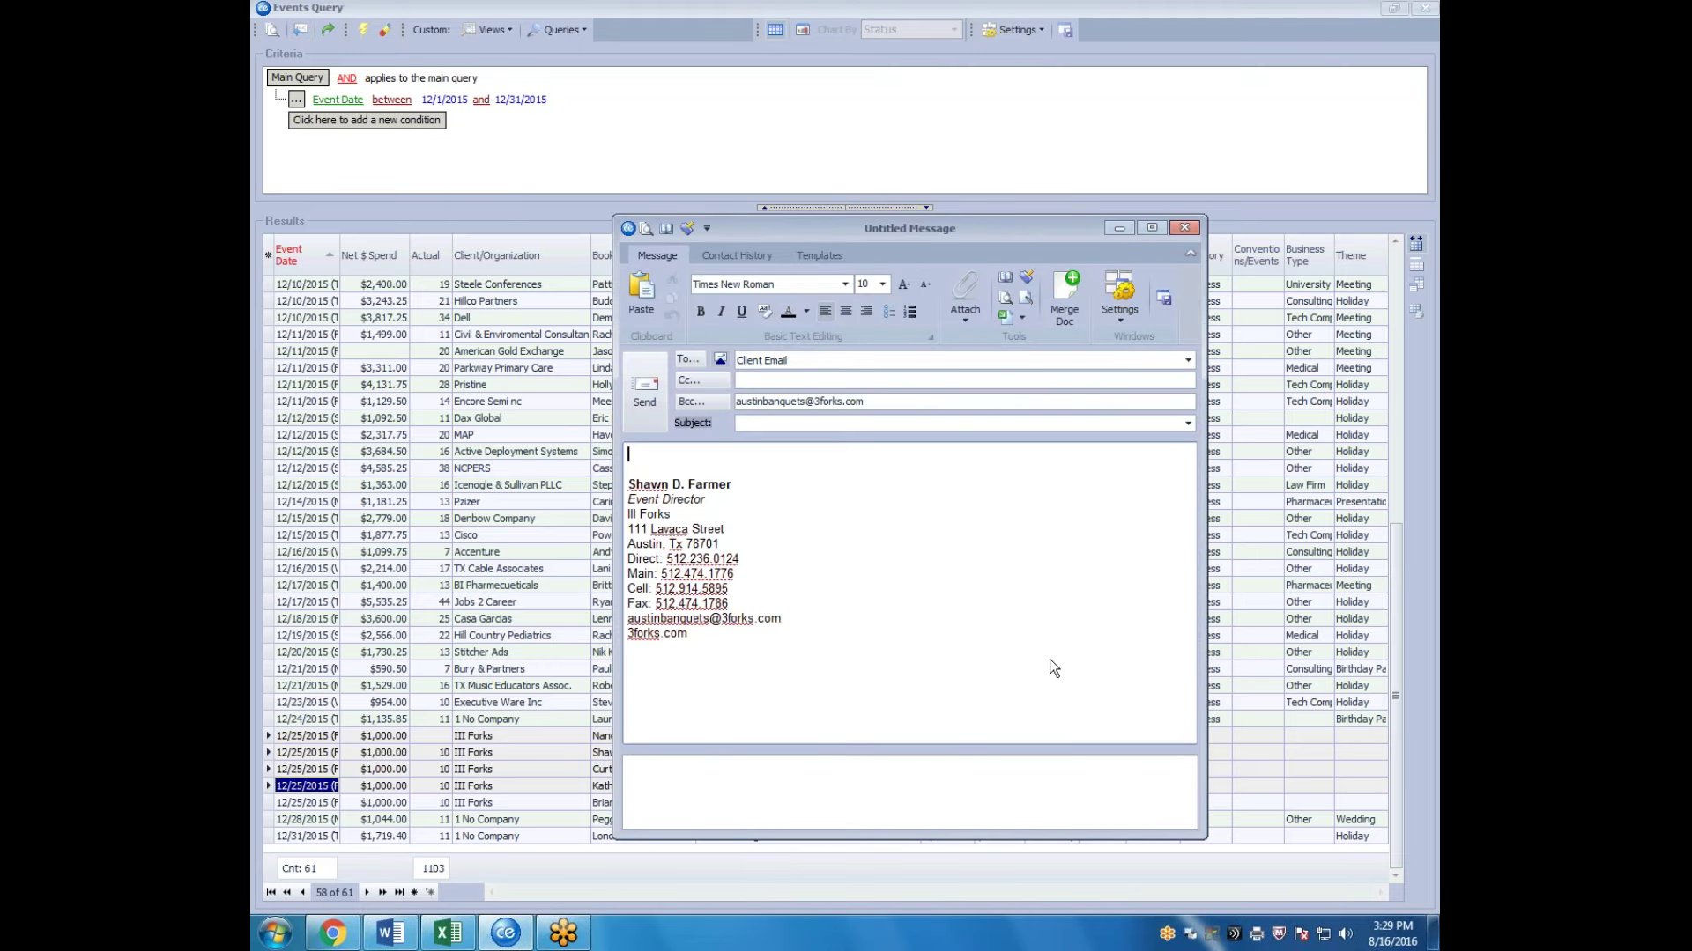
Merge the Holiday Event document into the email body, replacing the existing text.
click(1068, 299)
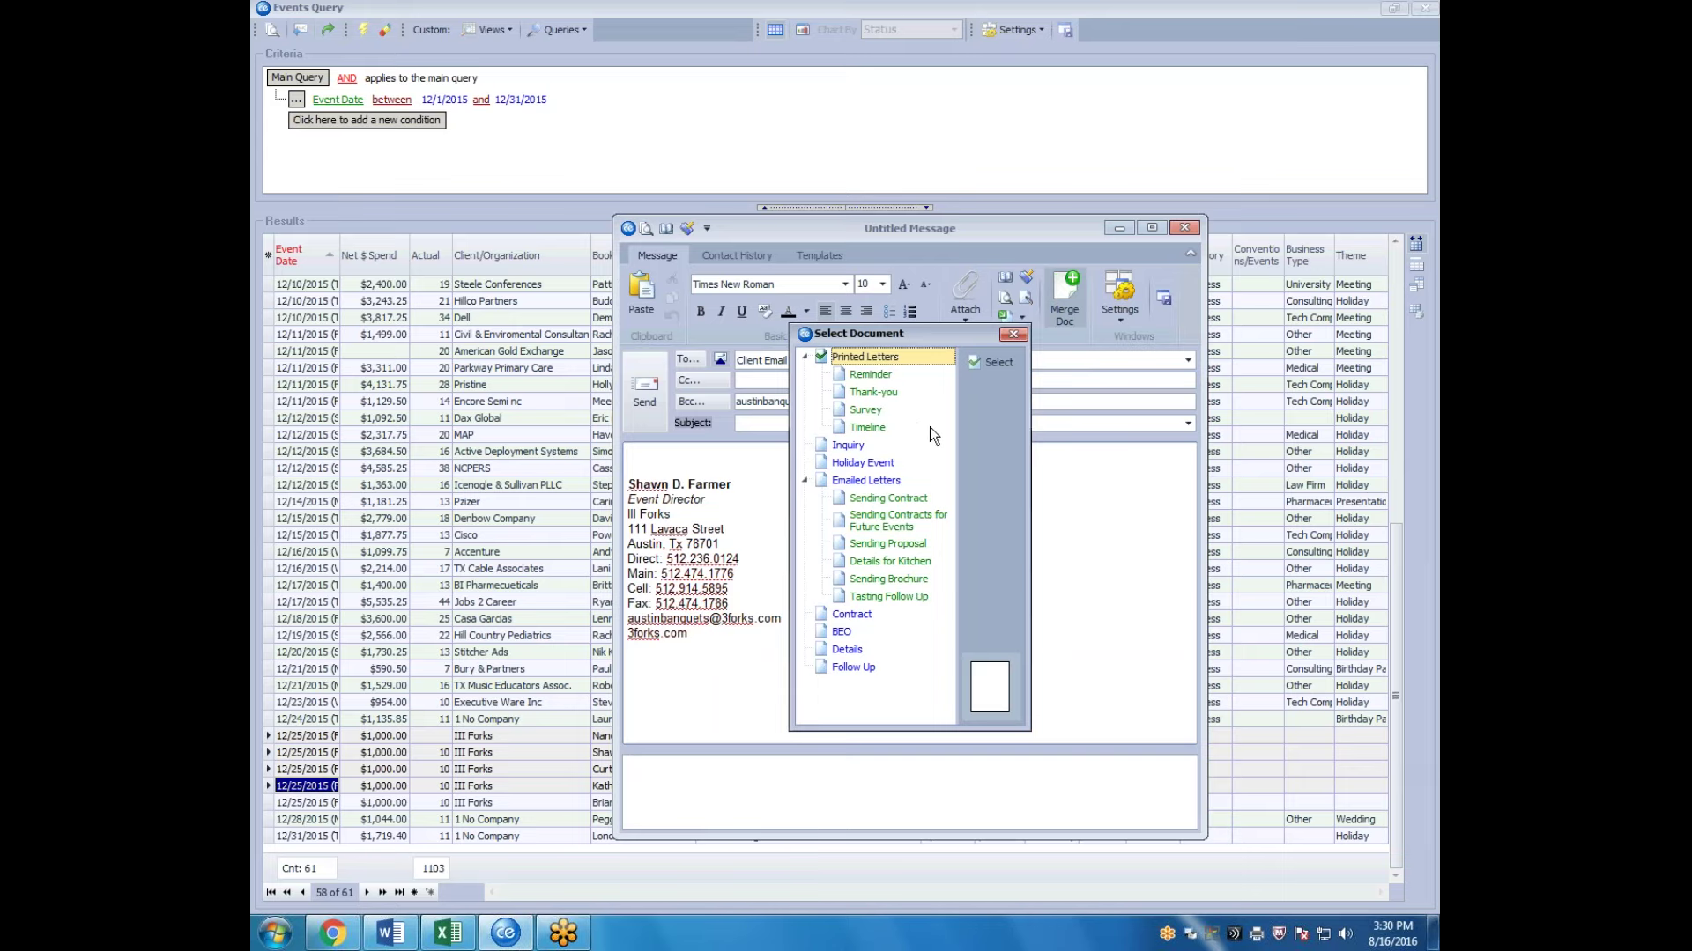
click(863, 464)
double_click(863, 463)
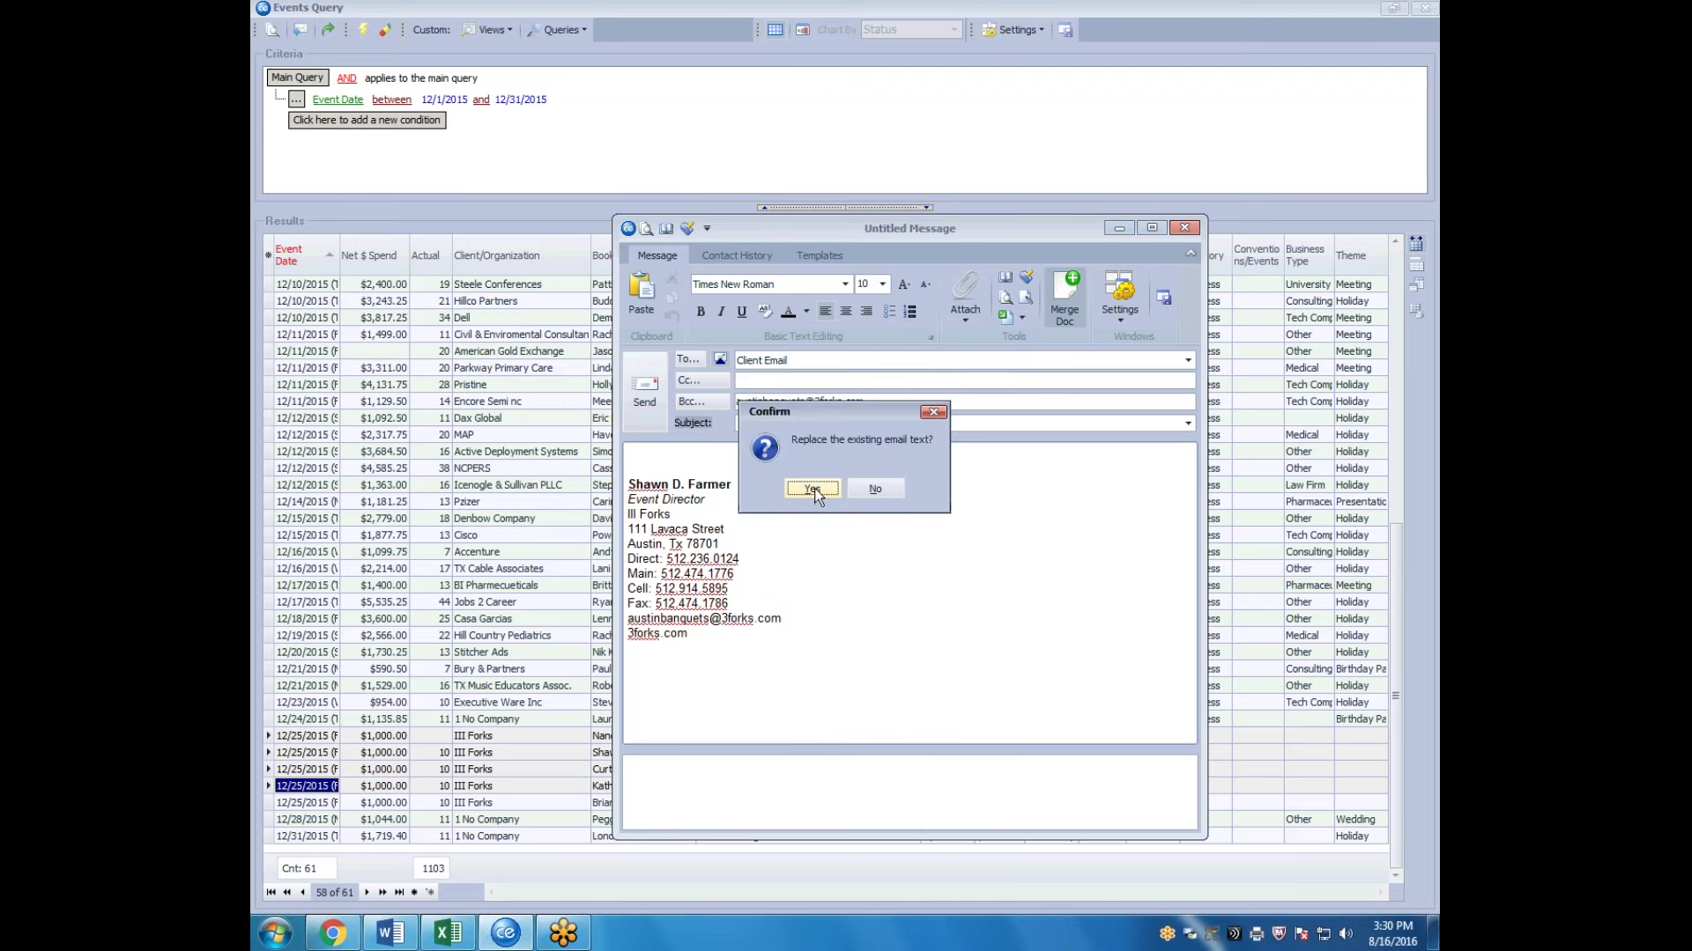
click(812, 489)
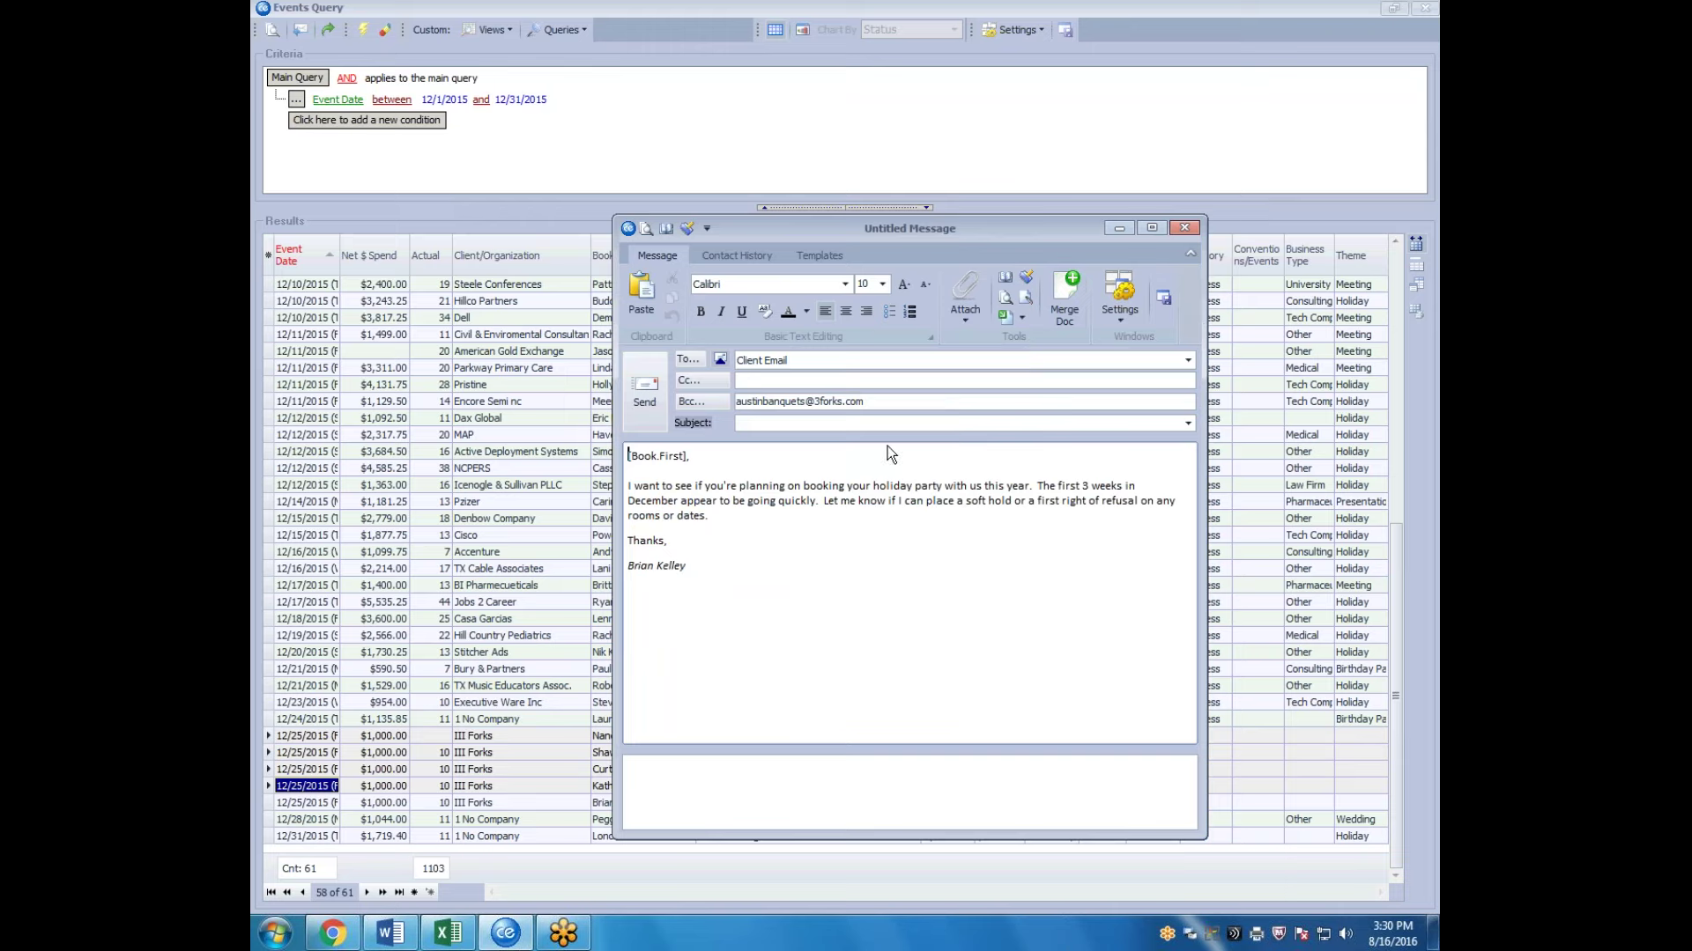
Add the subject 'Test Holiday email' and send, acknowledging that no emails were submitted.
click(649, 394)
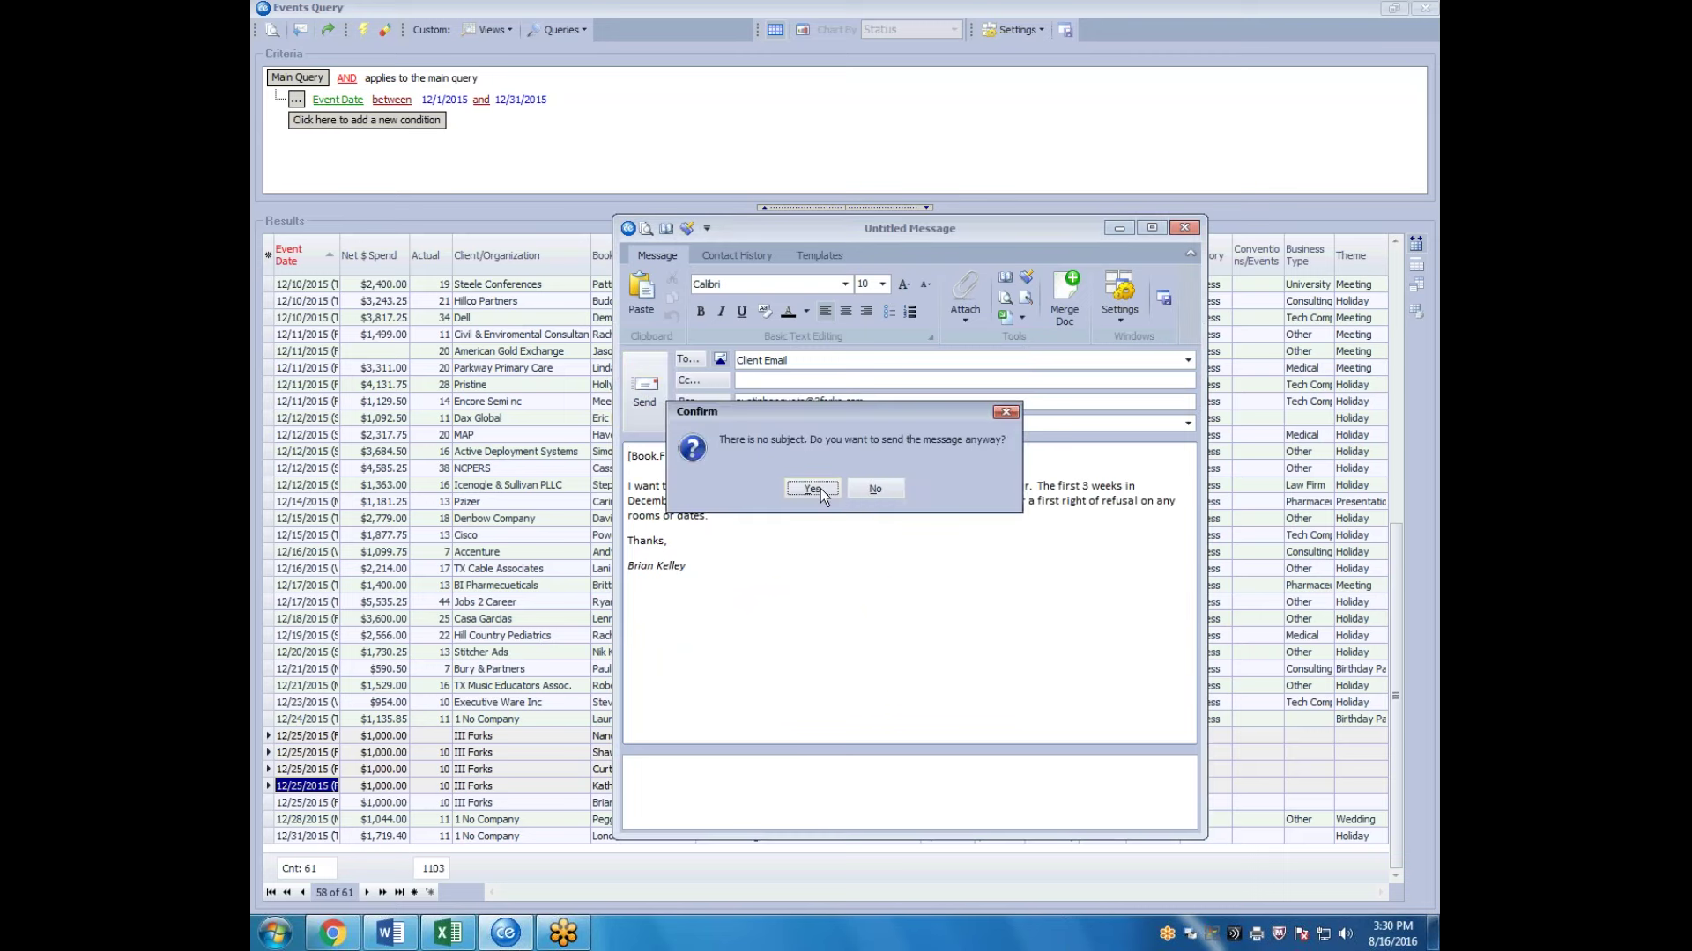
click(859, 489)
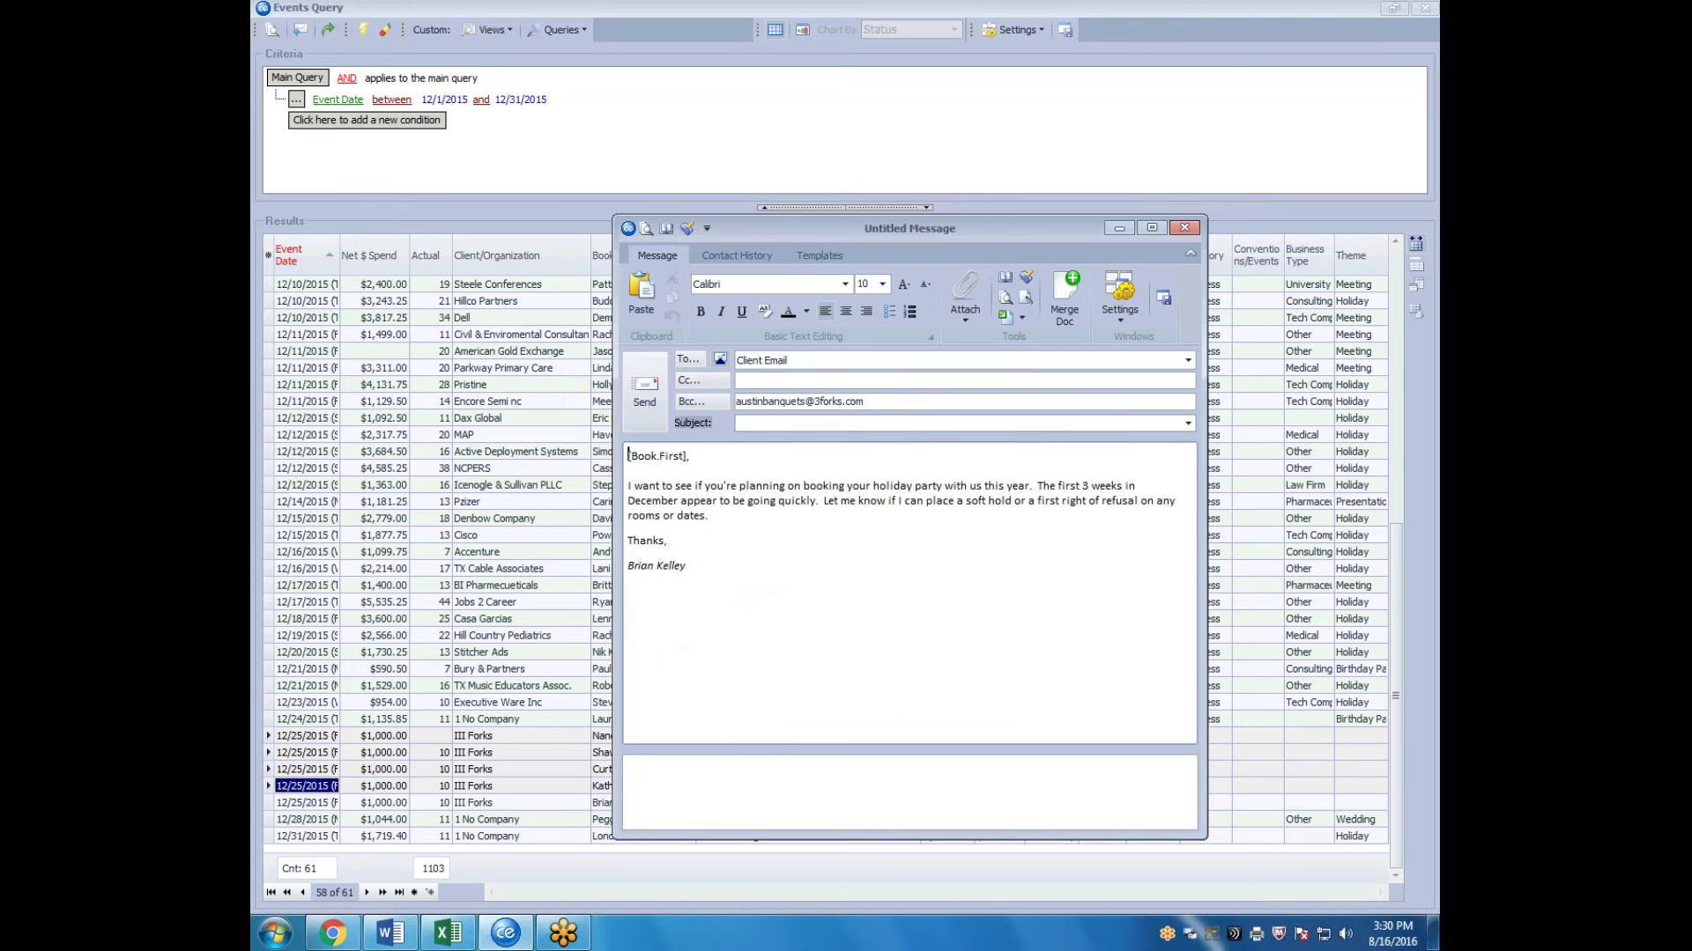
click(770, 423)
text(Te)
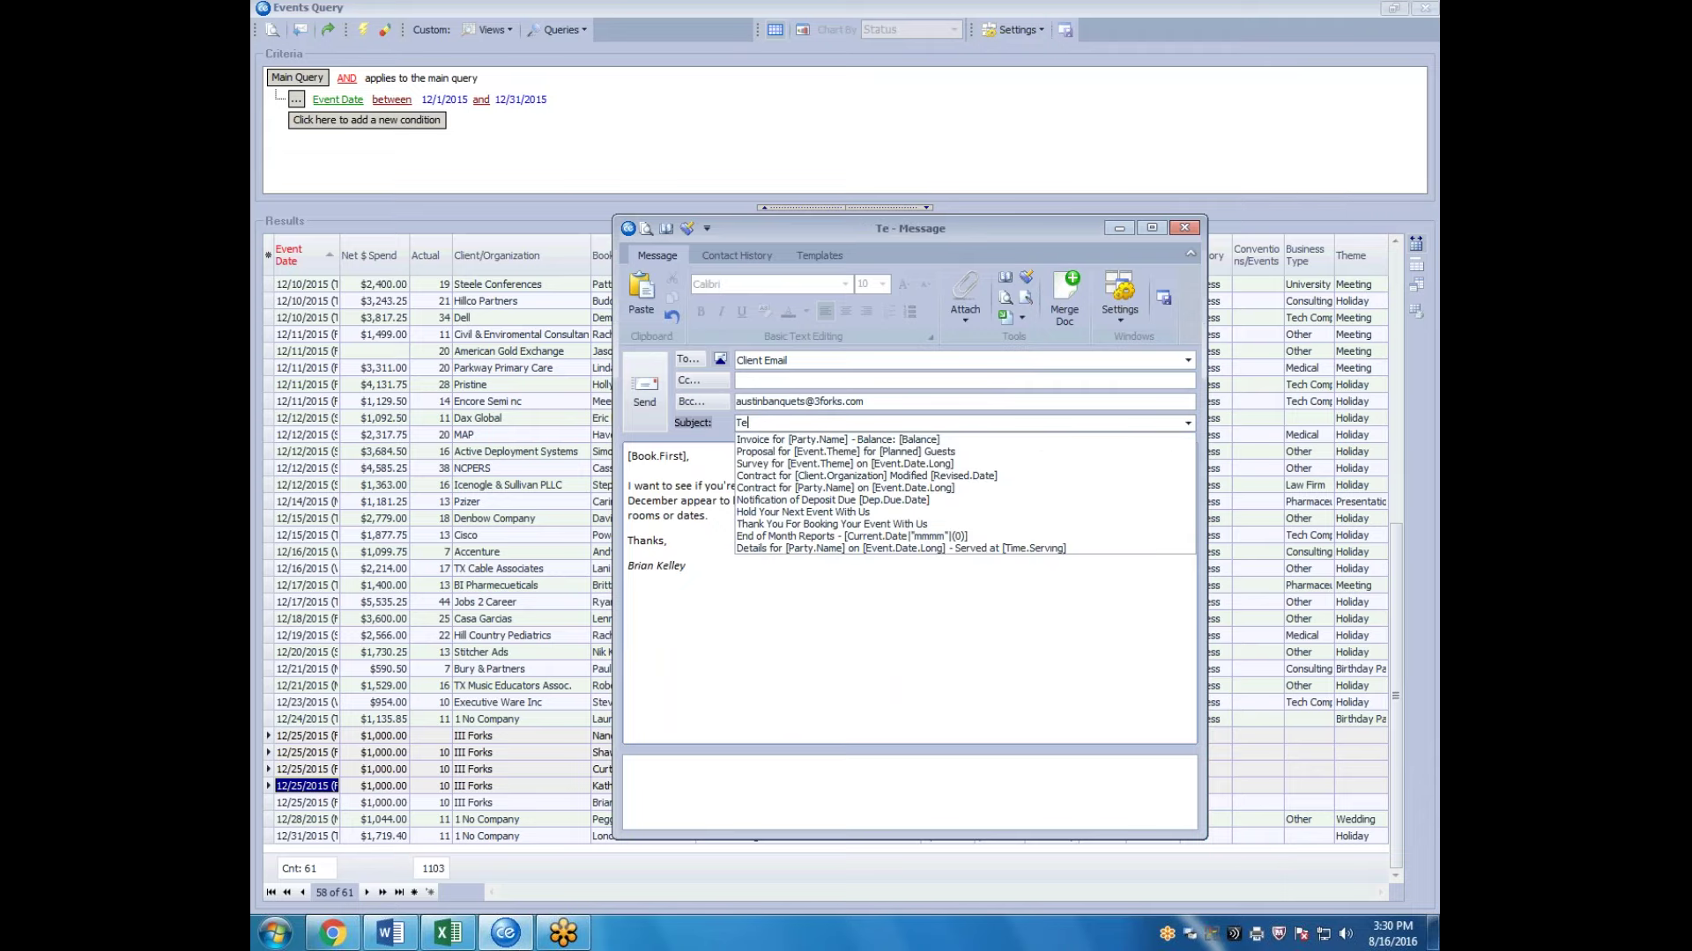
text(st Holiday email)
click(730, 656)
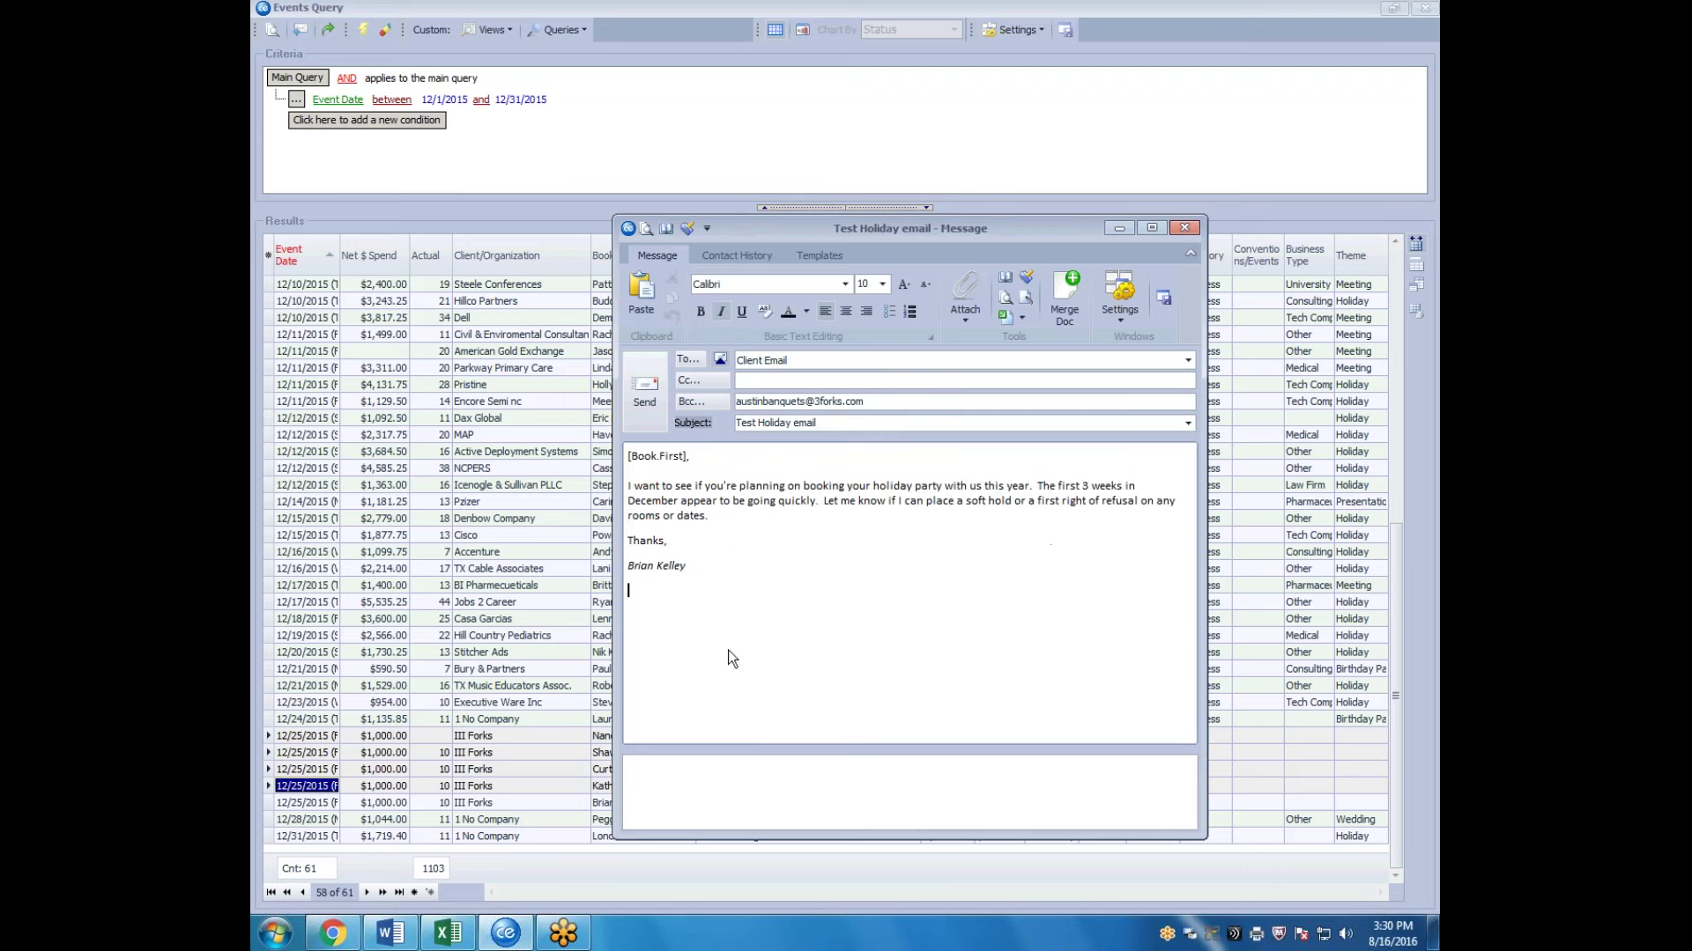
click(643, 395)
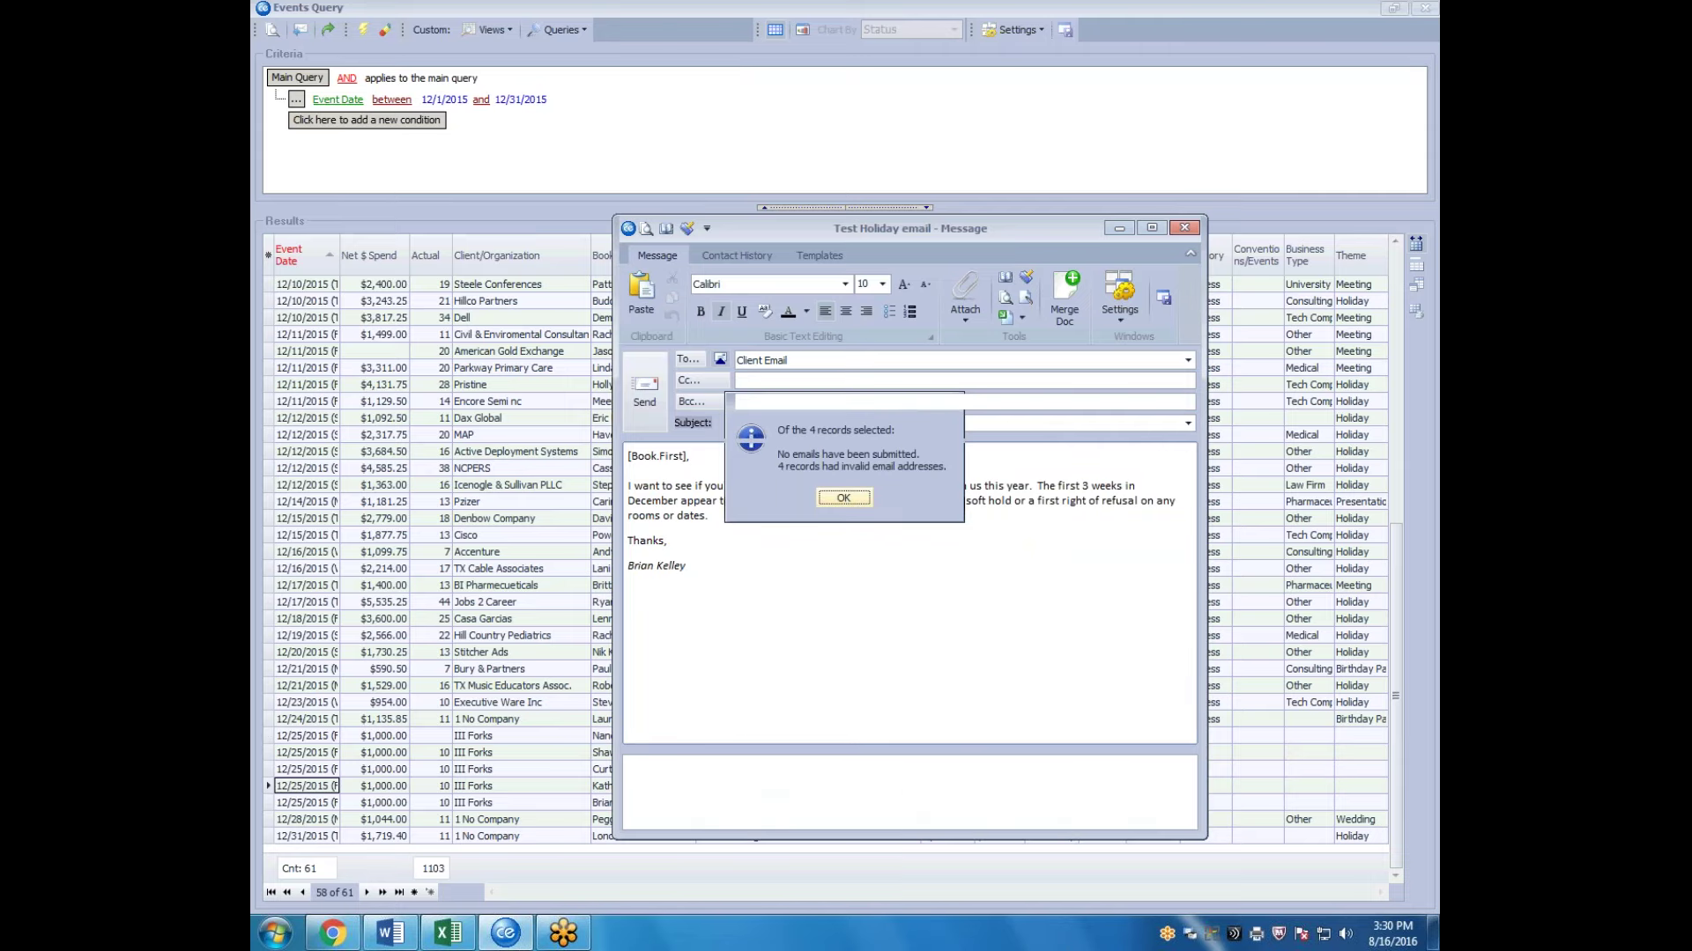
click(843, 499)
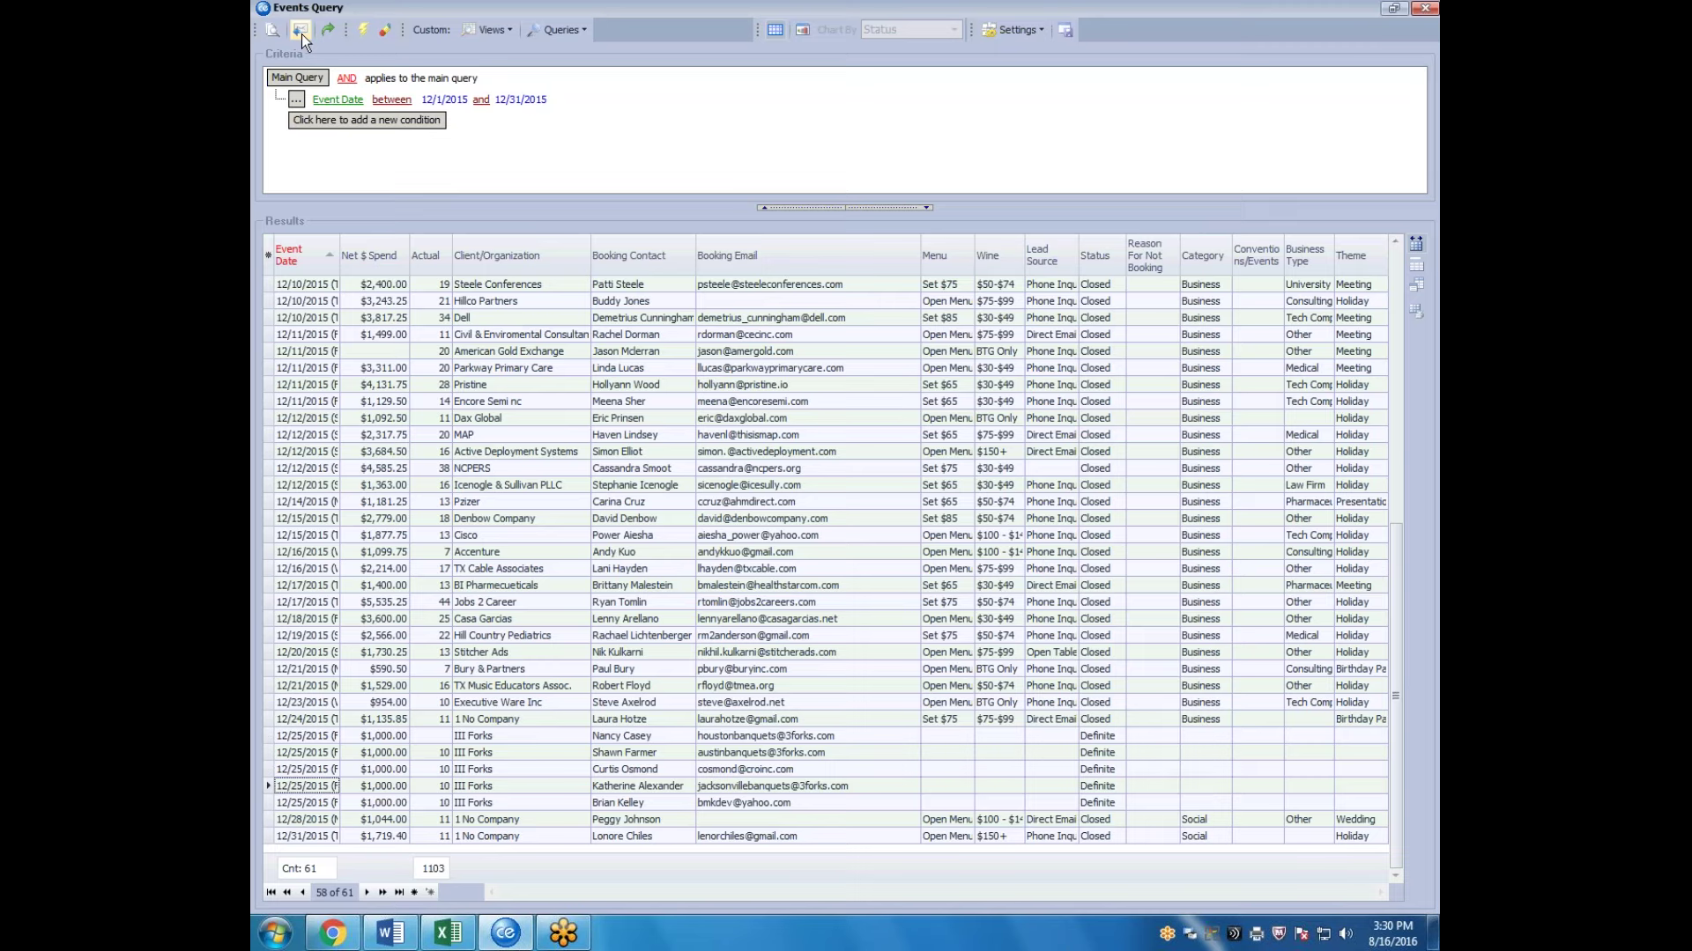
Select all five 12/25 III Forks events and start a new email to them.
click(266, 737)
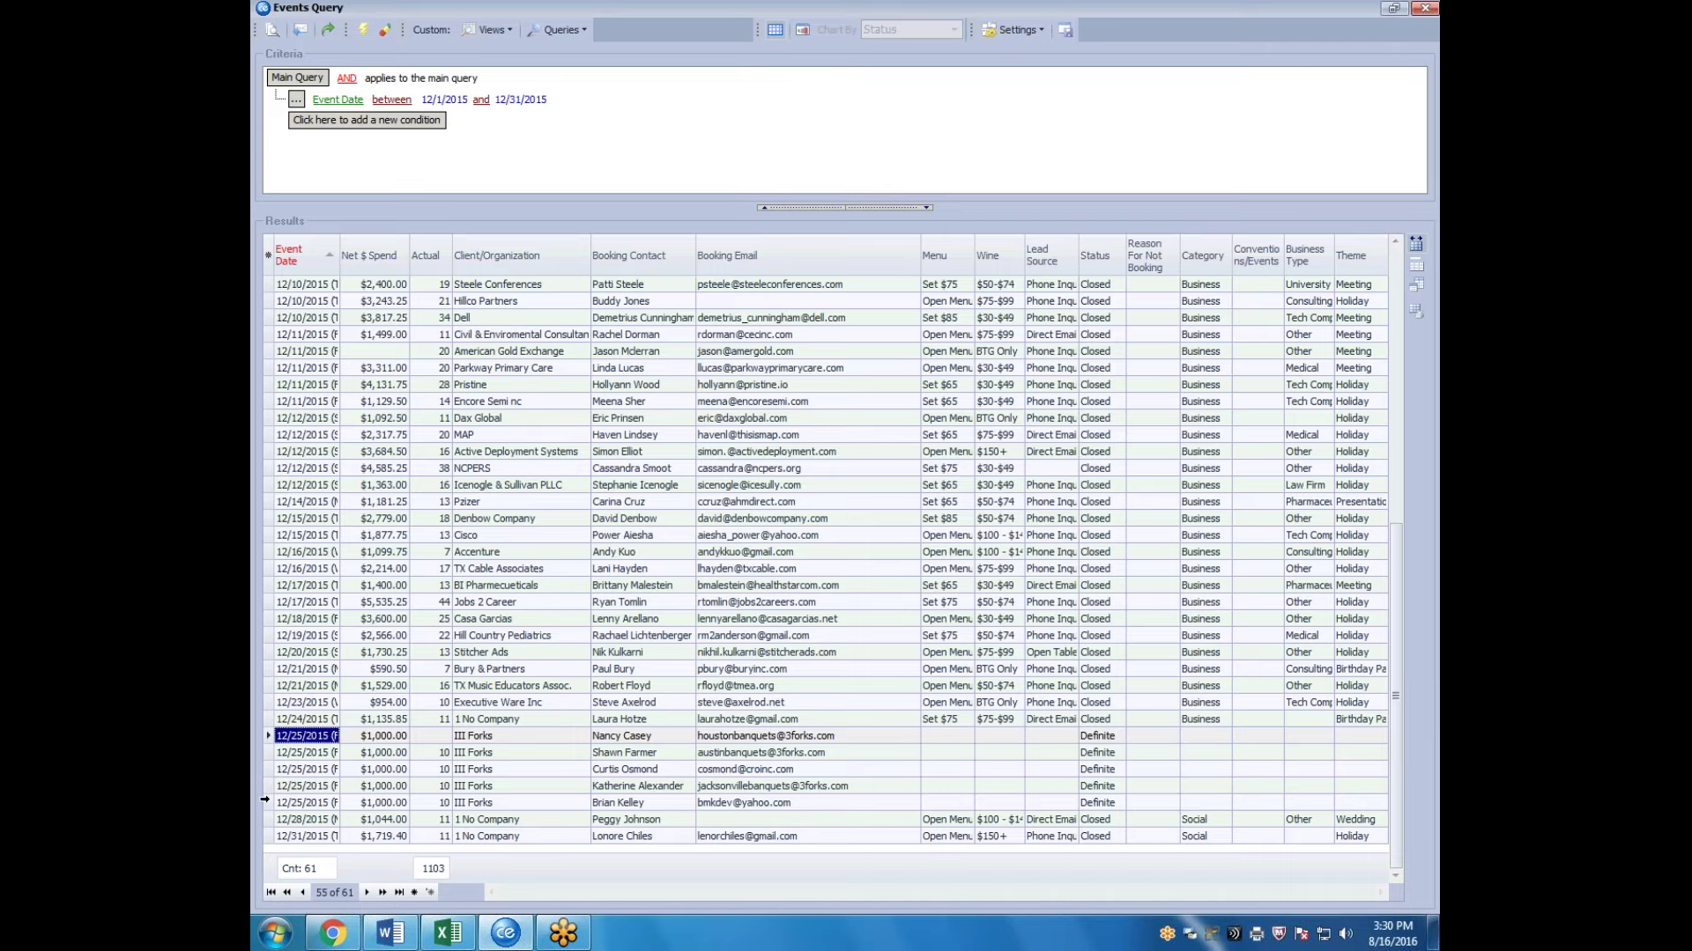
shift+click(266, 800)
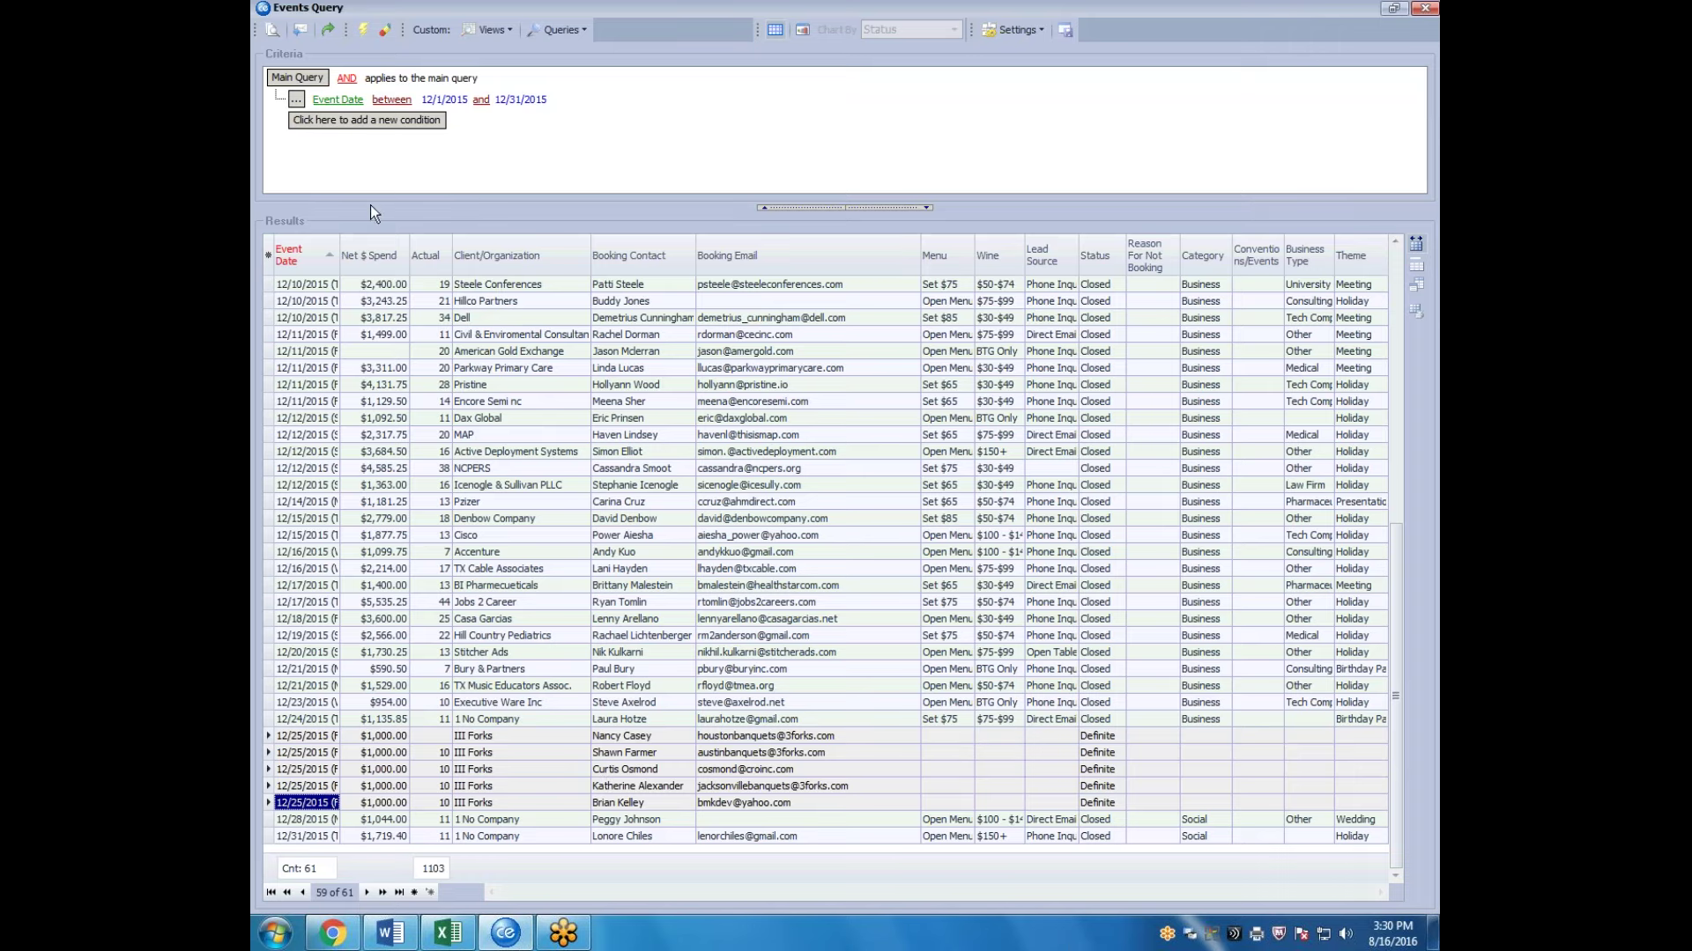
click(301, 31)
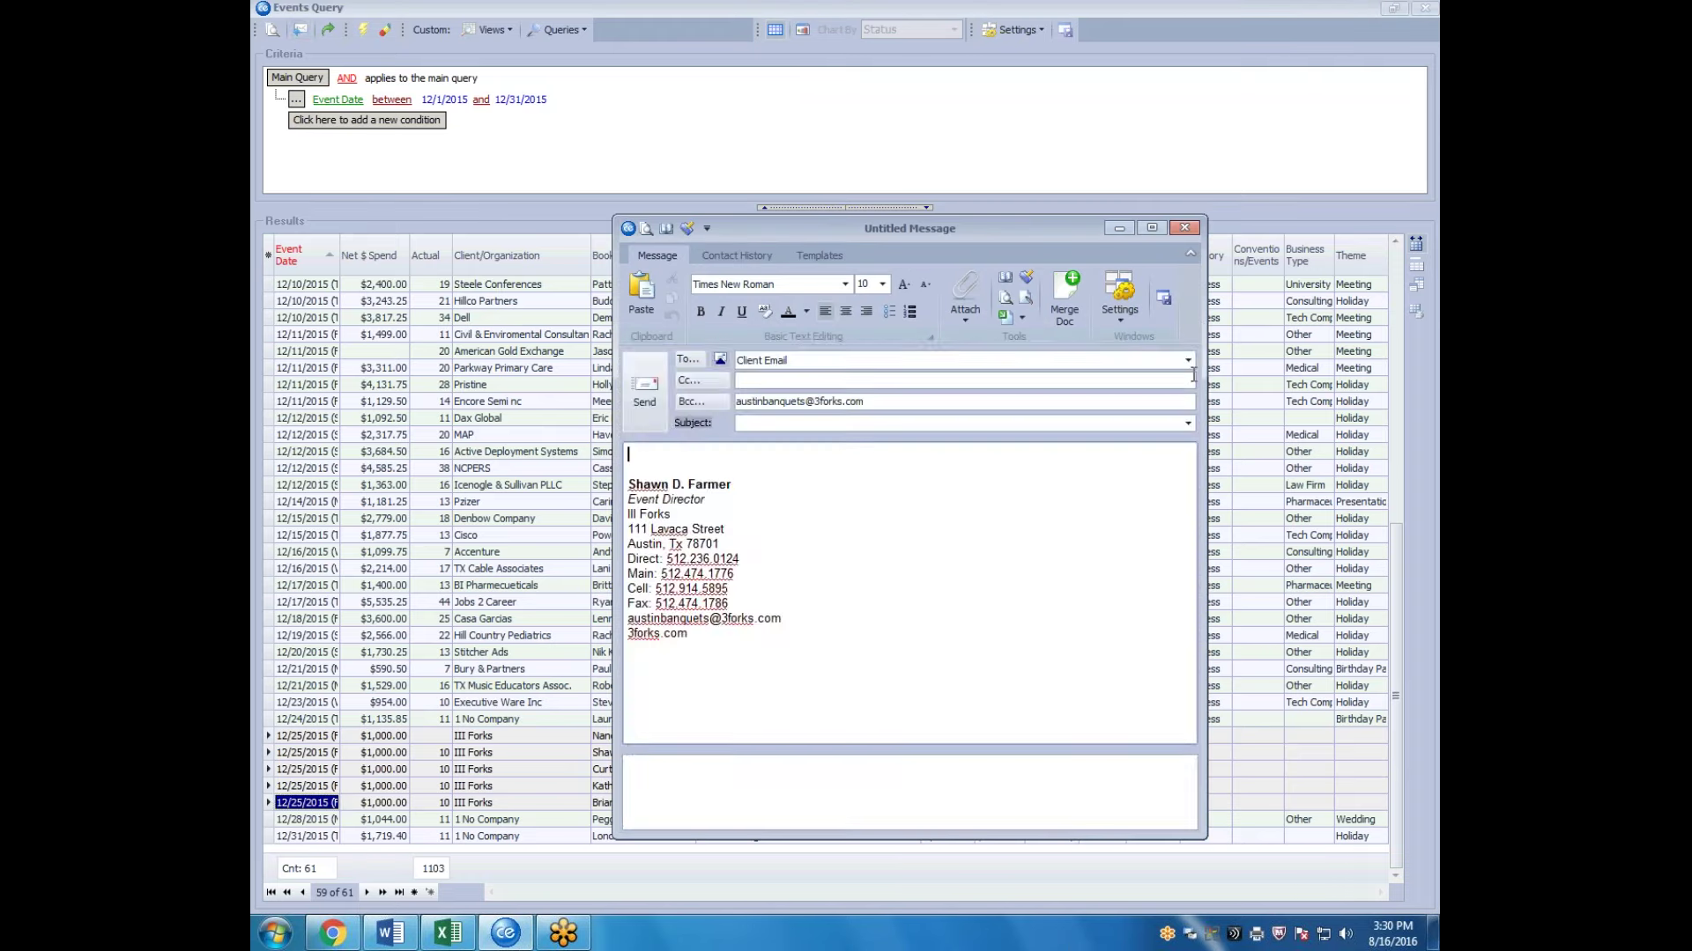
Send the Holiday Event letter titled 'Test Holiday email' to each event's booking contact.
click(1187, 361)
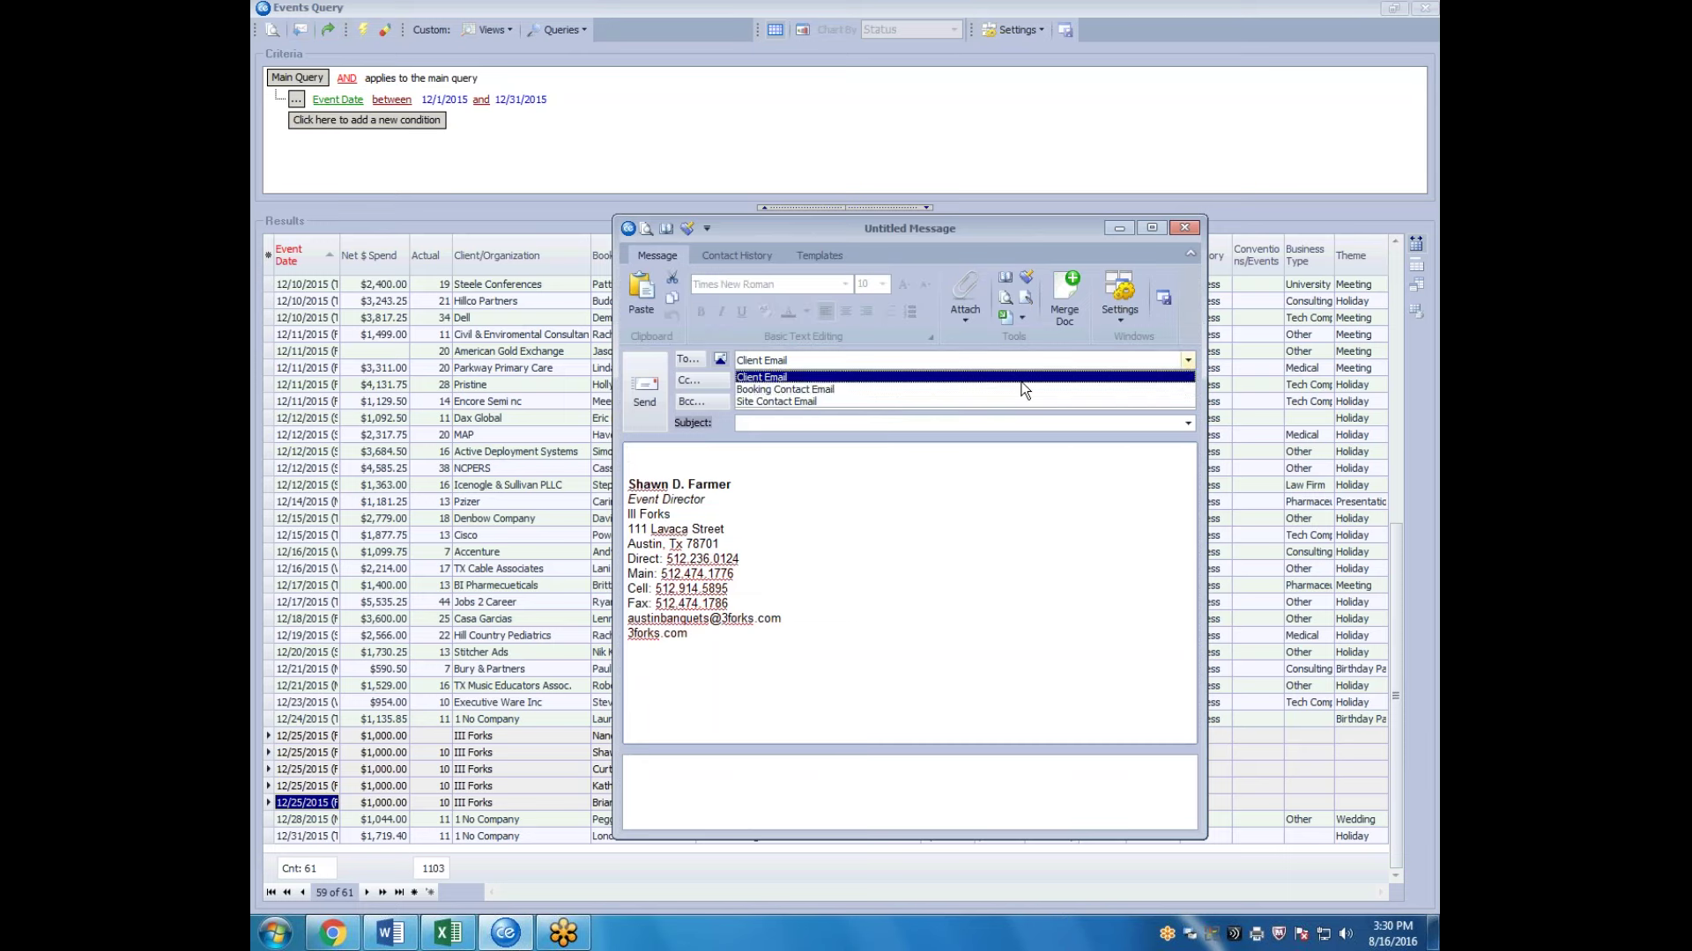
click(824, 389)
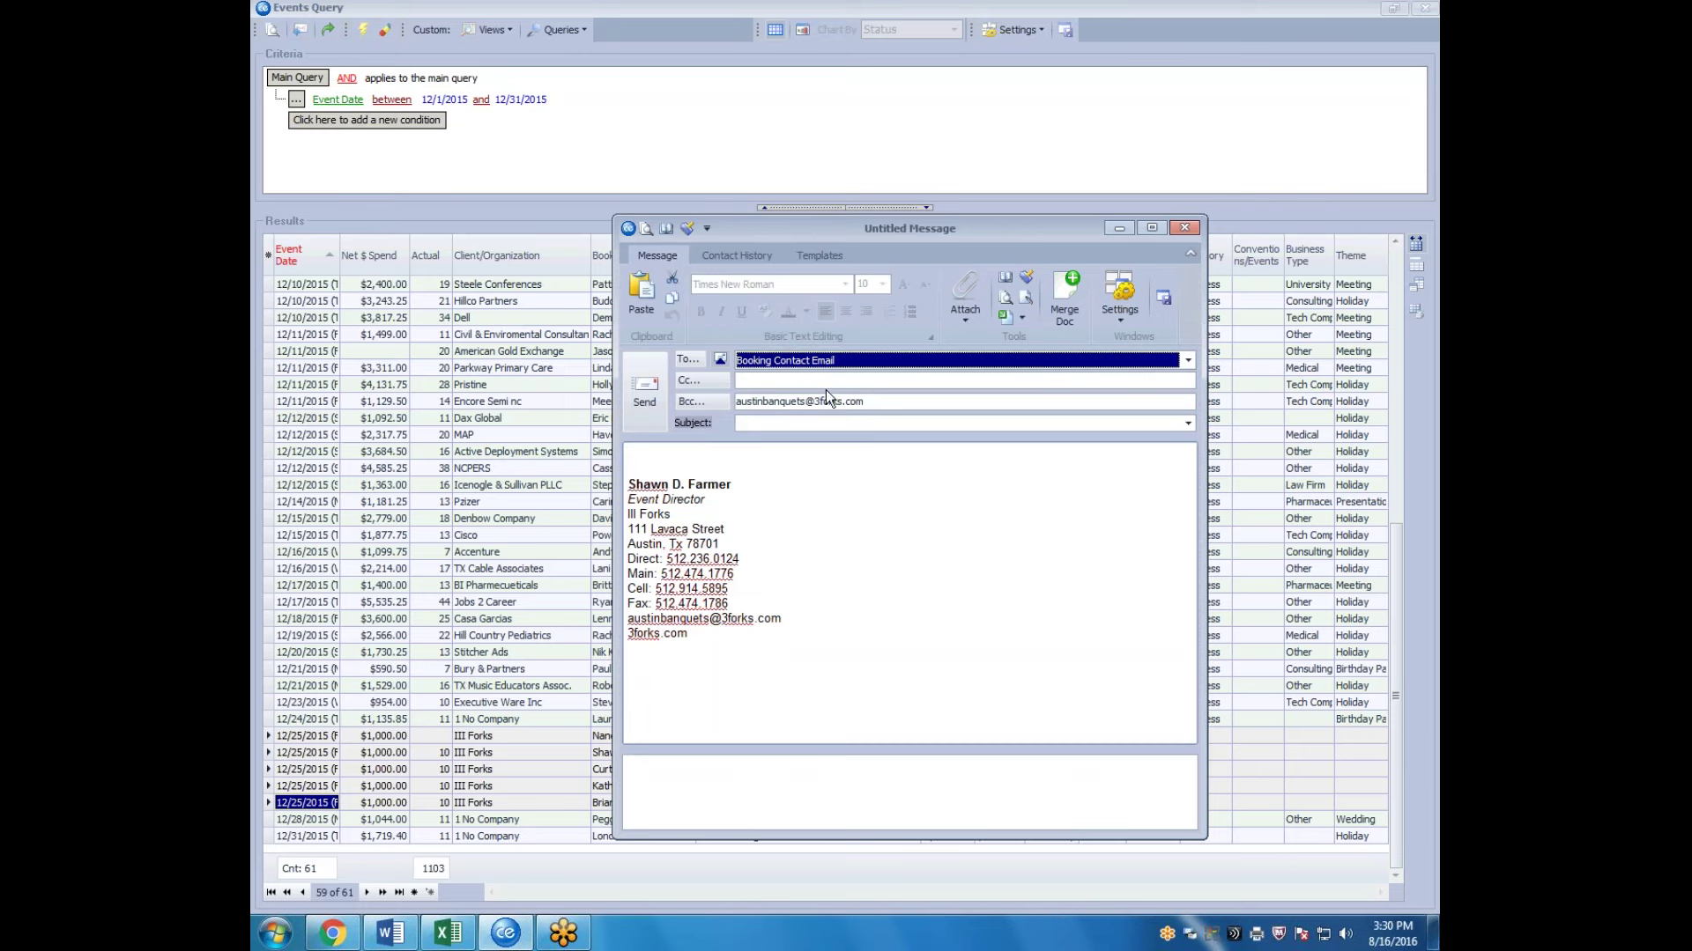
click(758, 423)
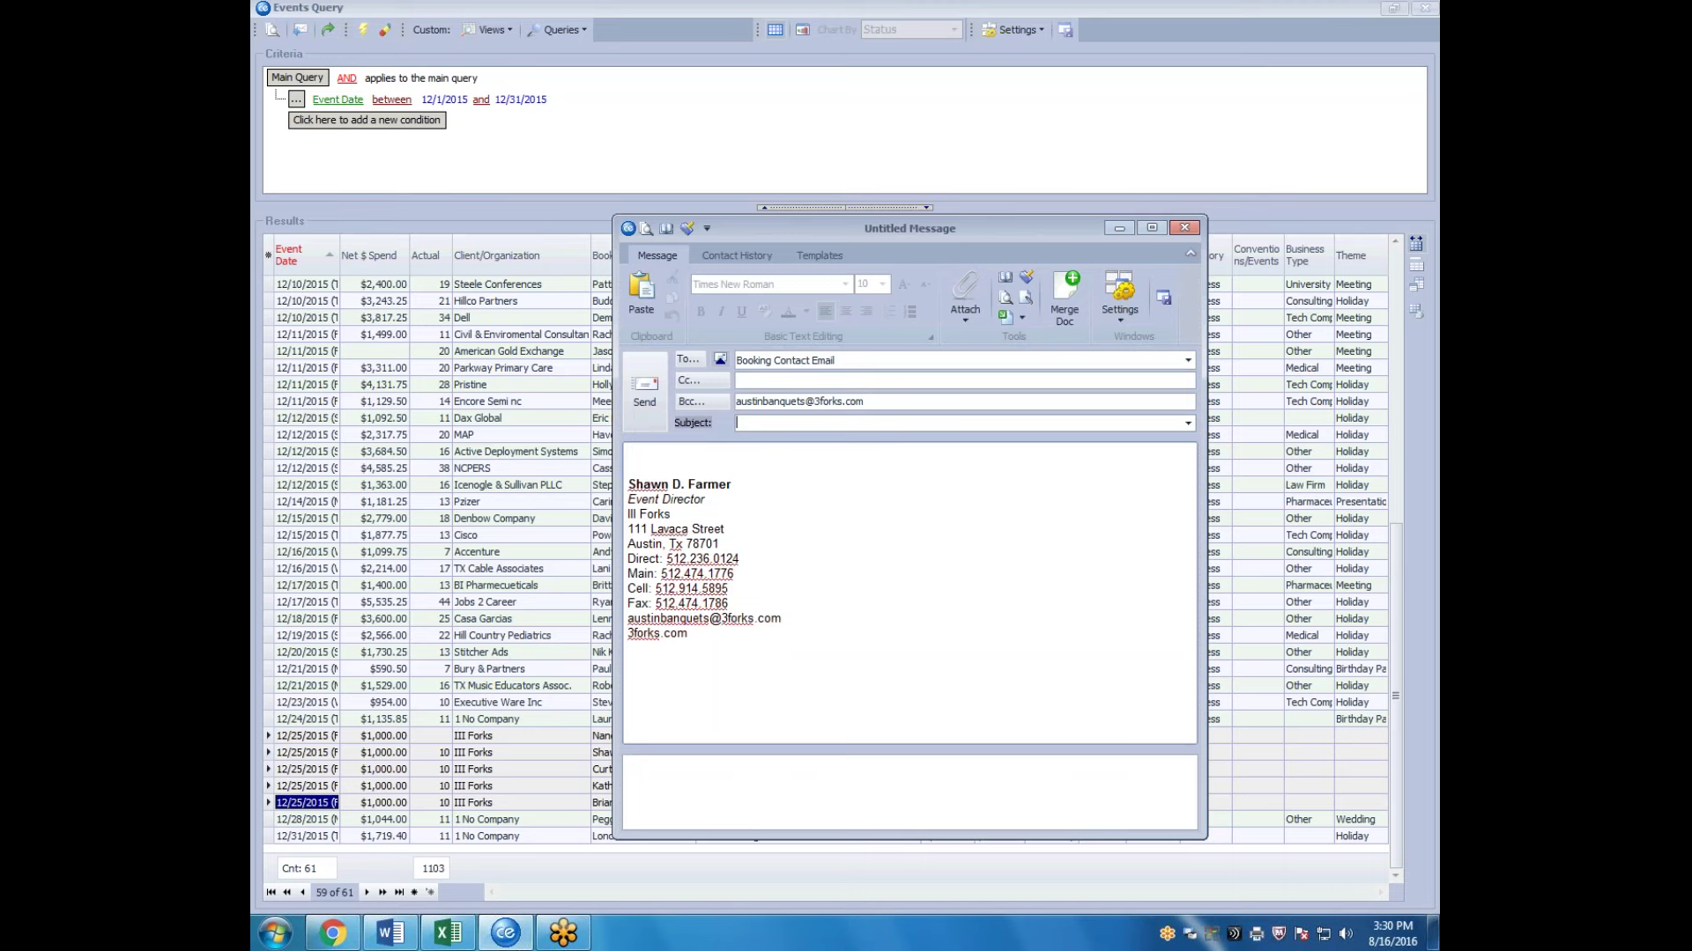
text(Test H)
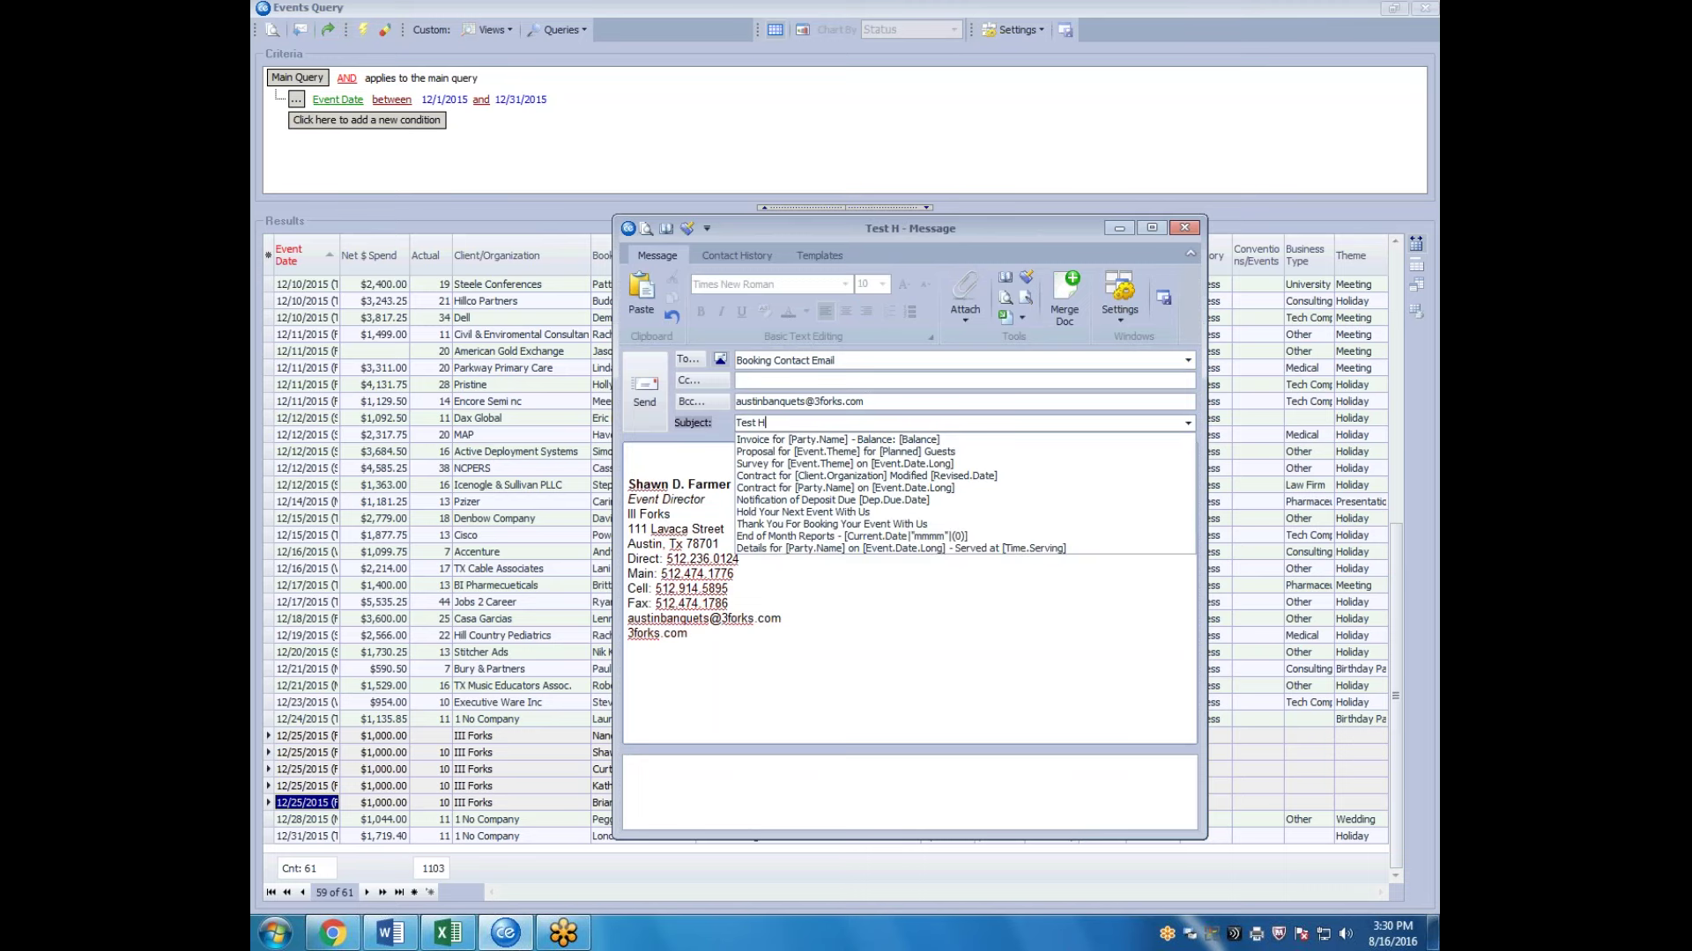
text(oliday email)
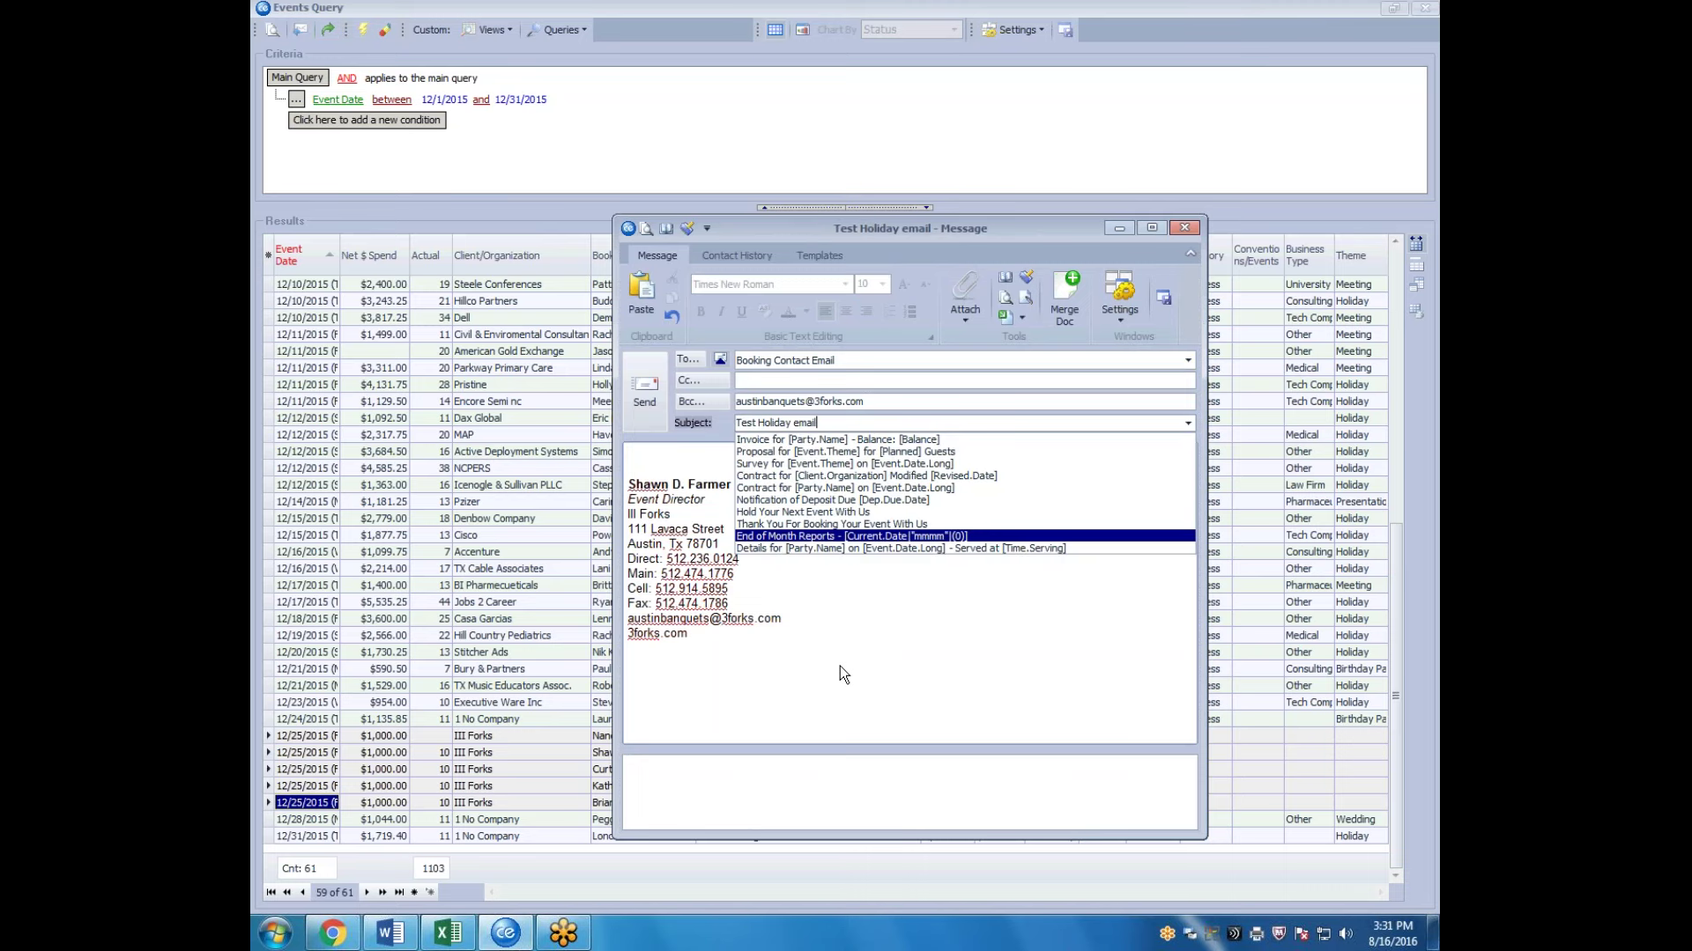
click(903, 680)
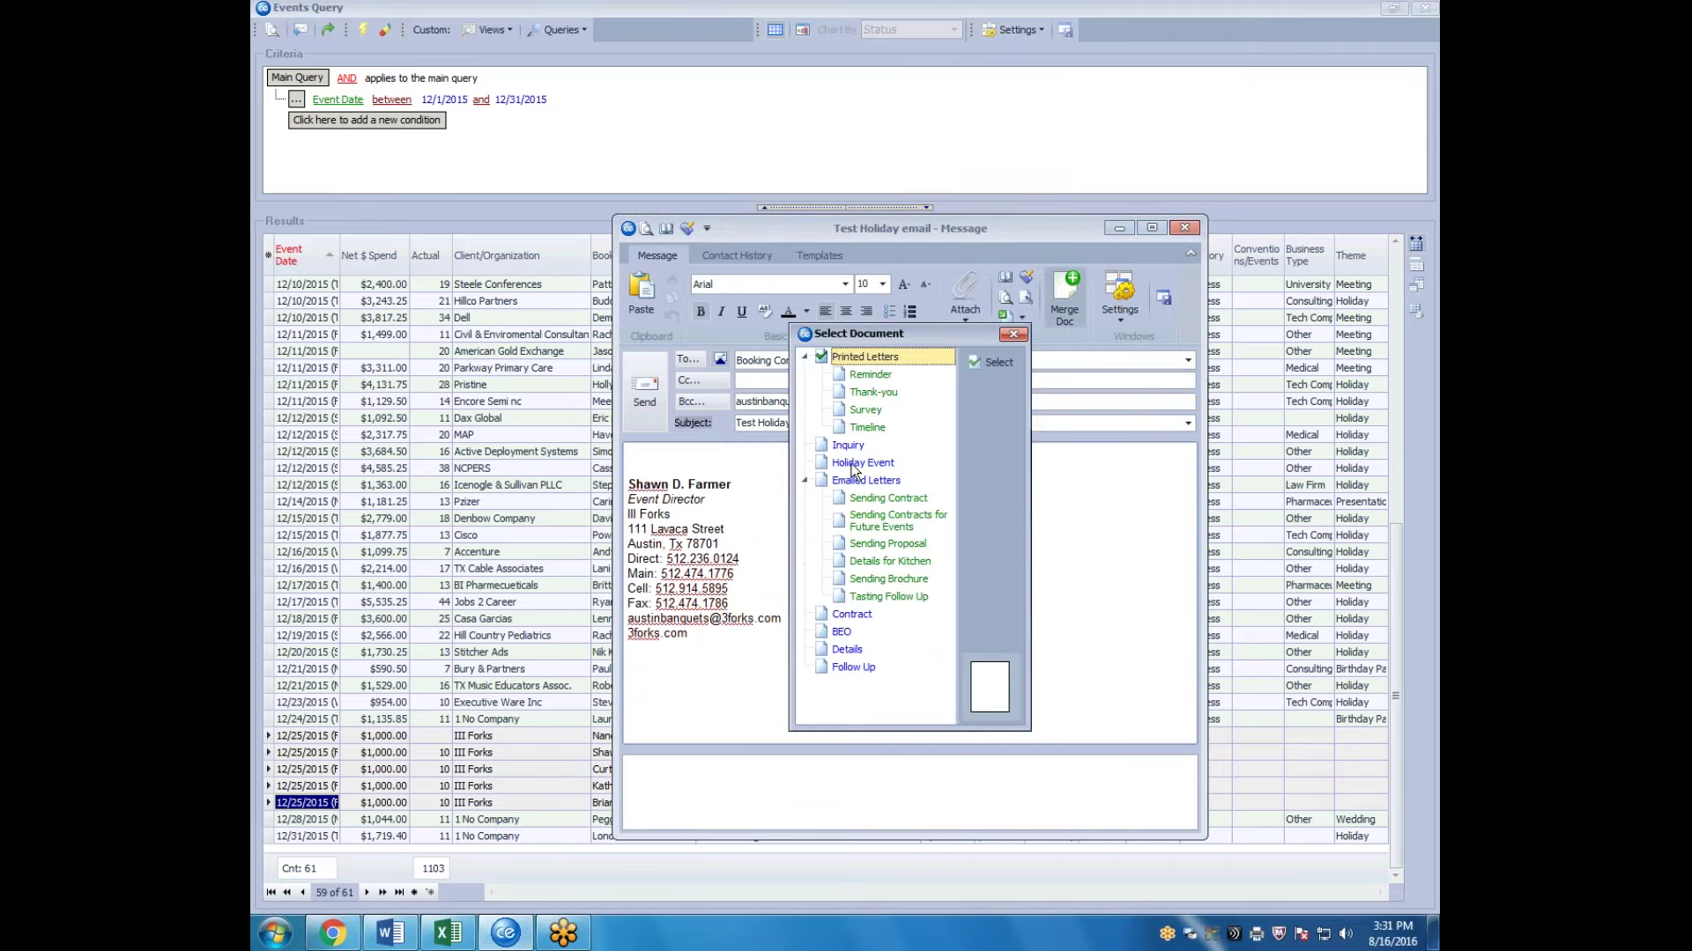
click(851, 466)
double_click(853, 464)
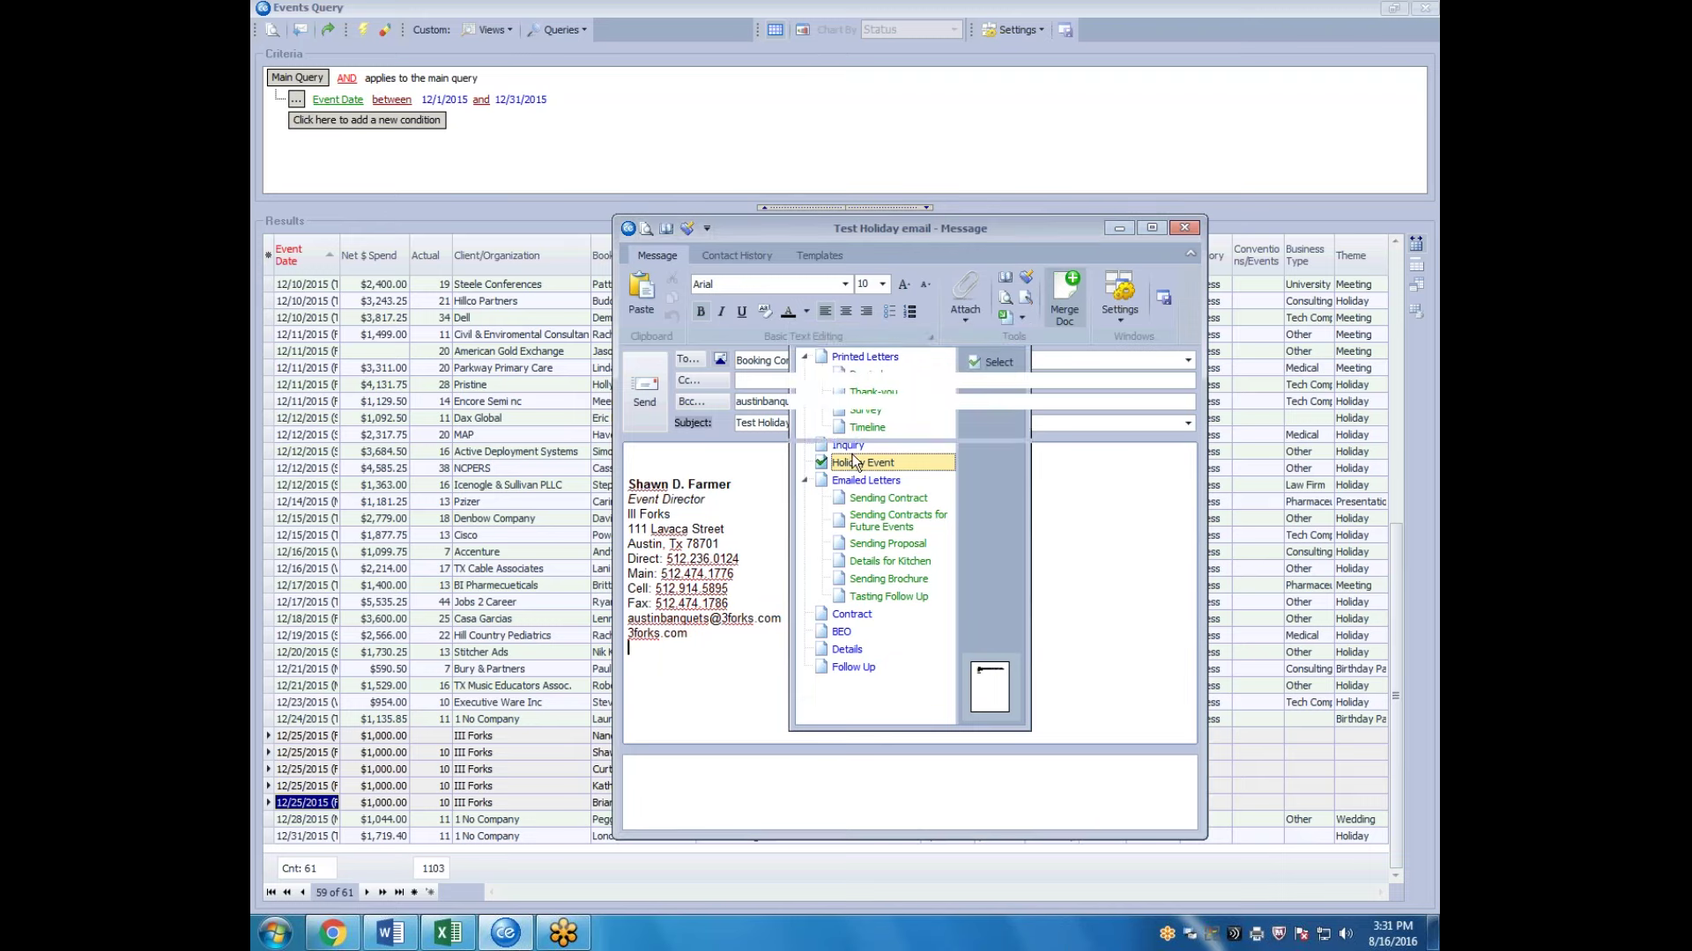
key(Return)
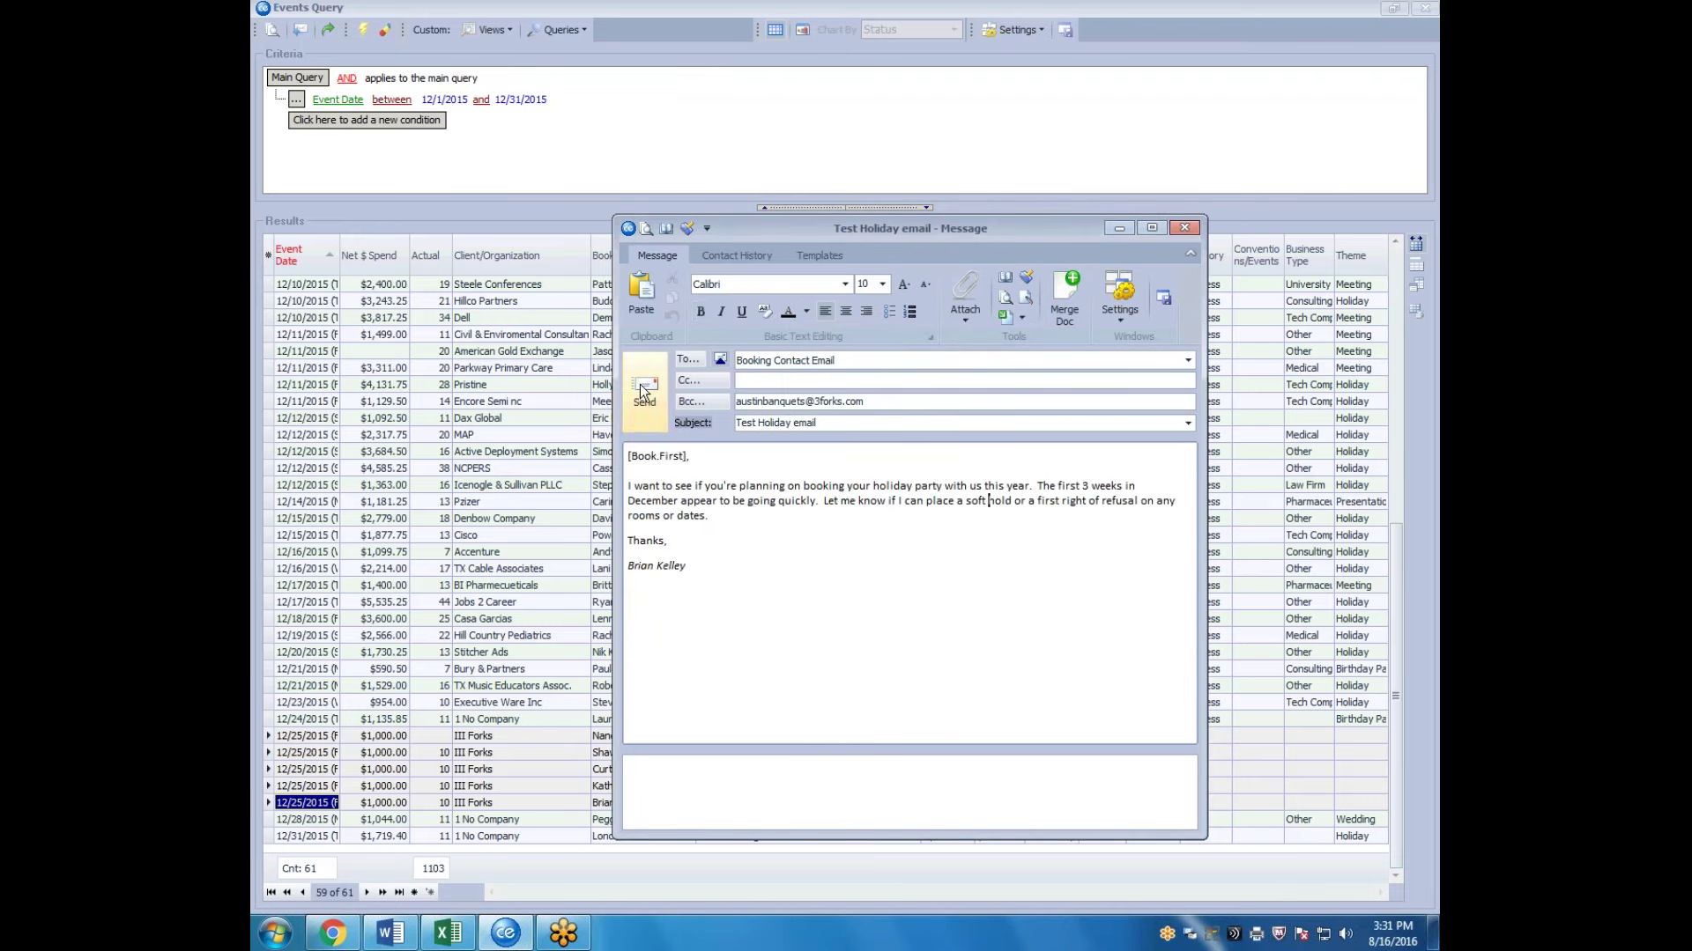
click(642, 390)
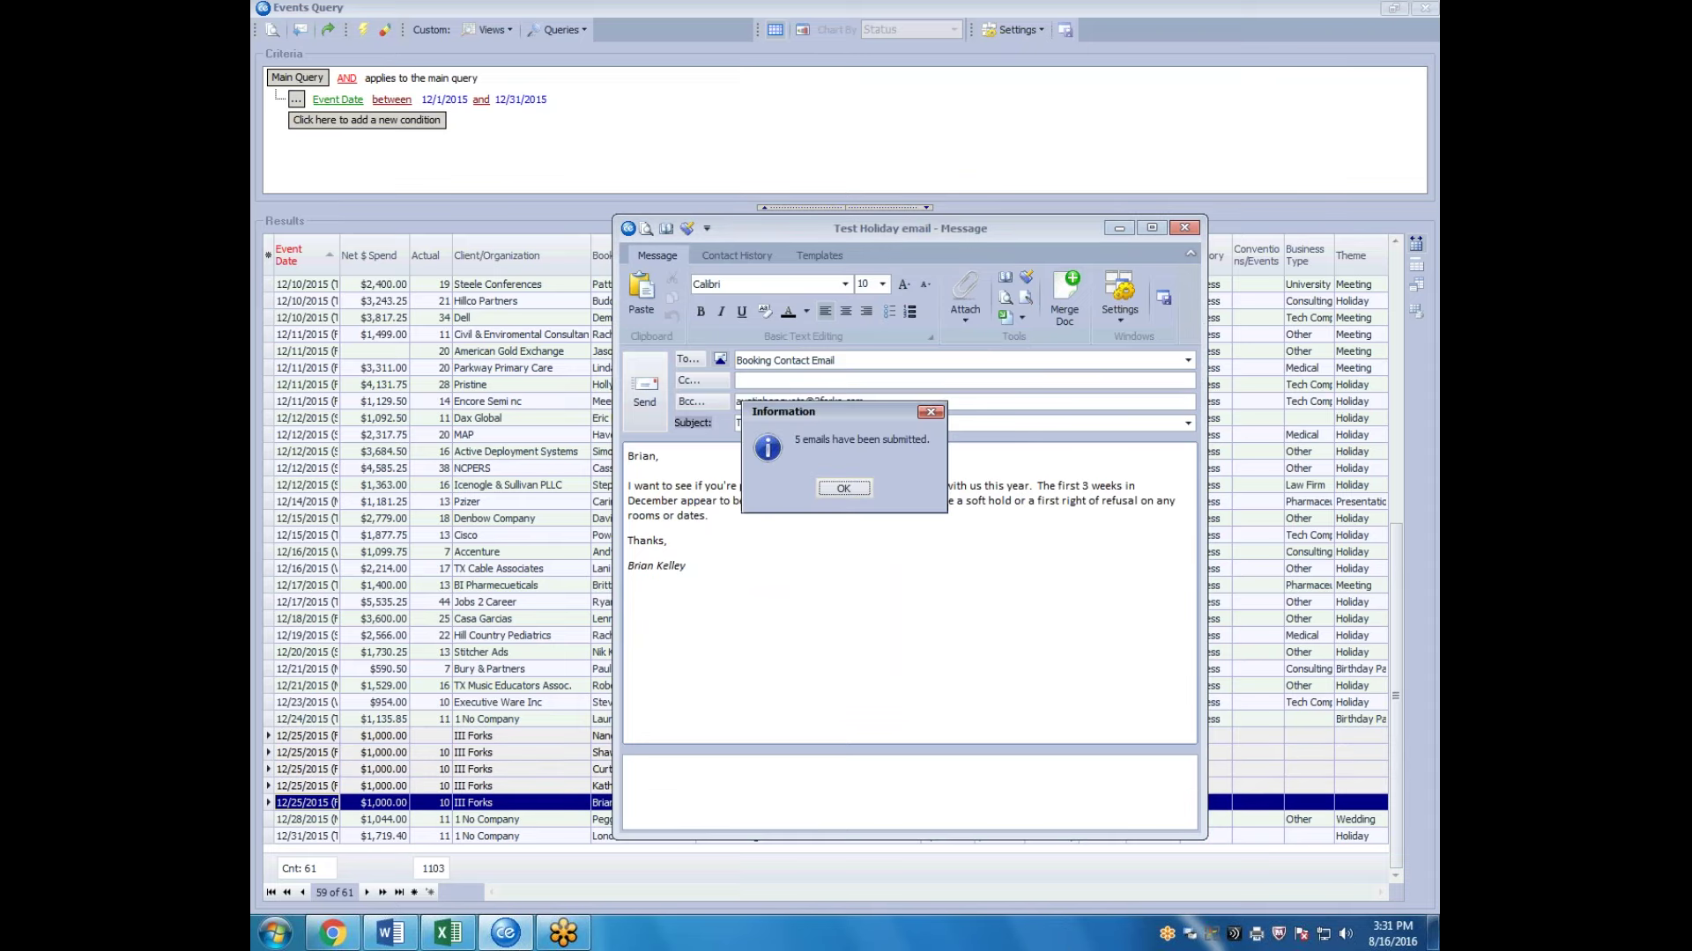
Acknowledge the 5 submitted emails, scroll the results up, and restore the query window's size.
click(845, 489)
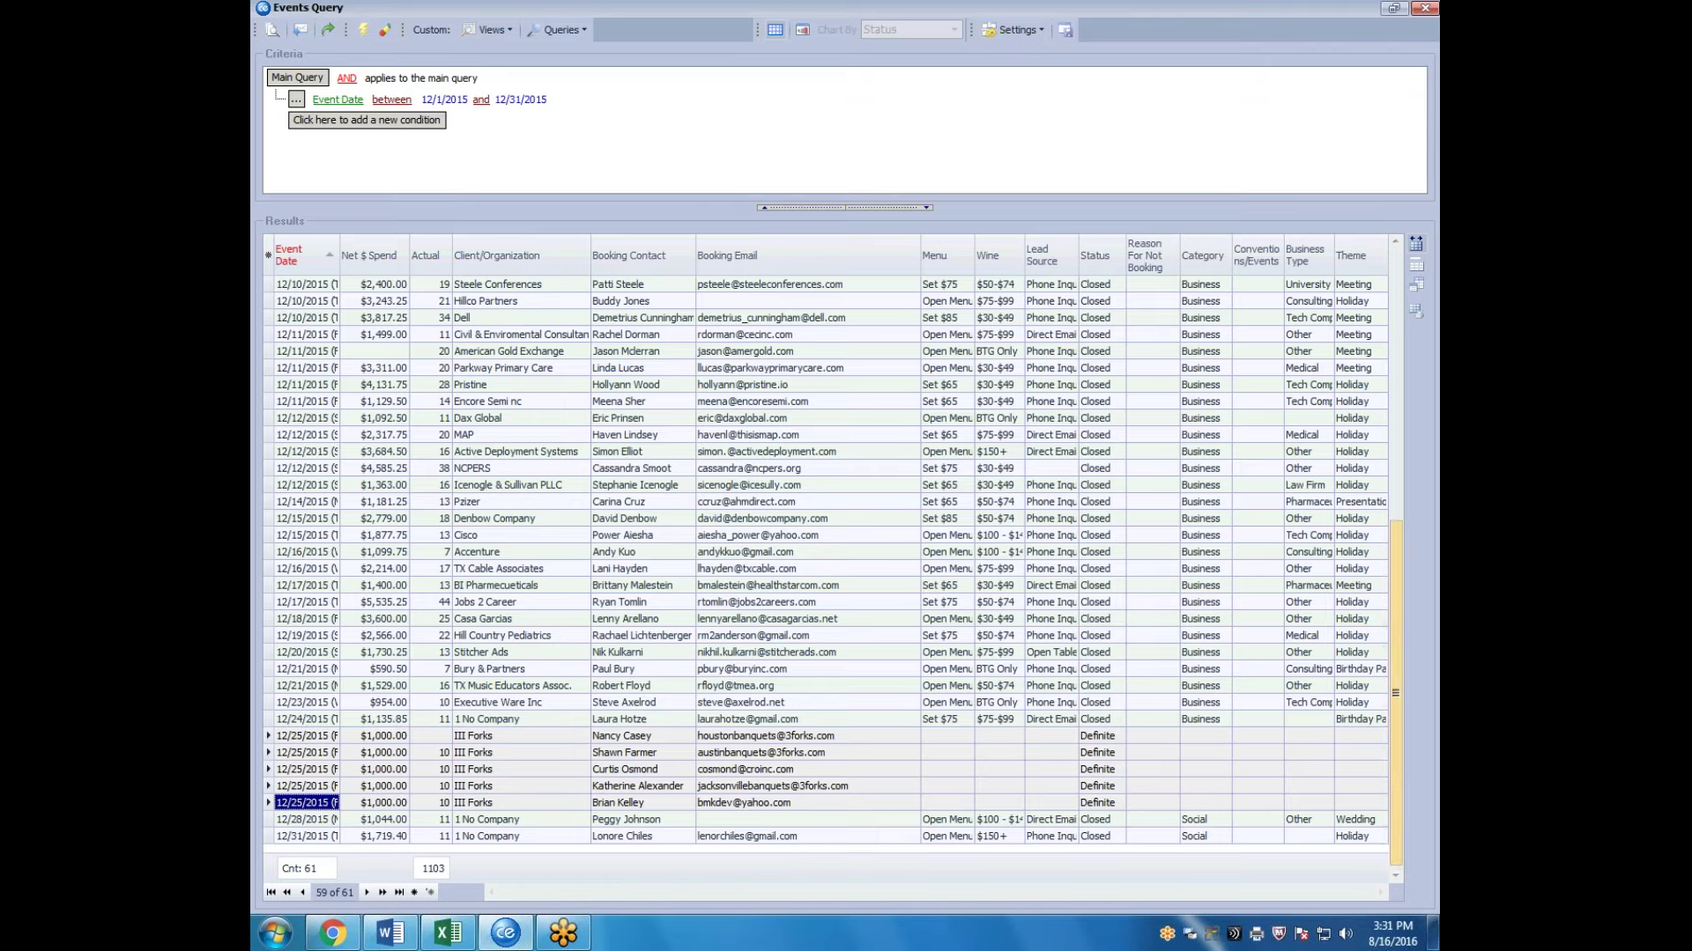
drag(1404, 638, 1410, 539)
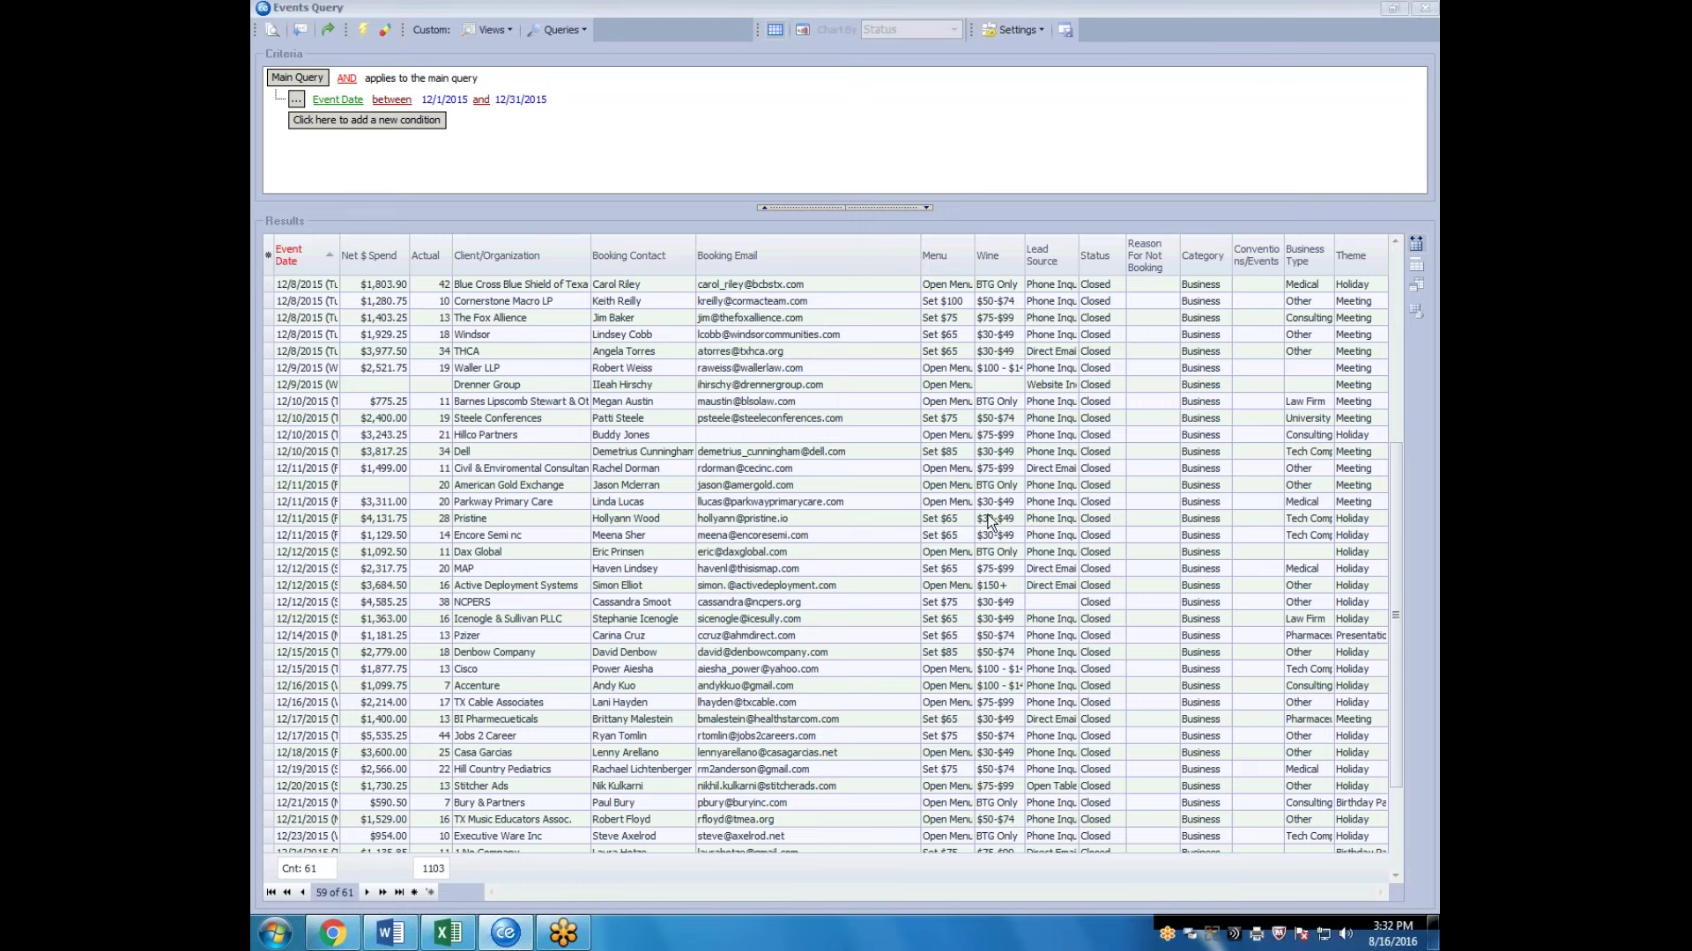
click(822, 18)
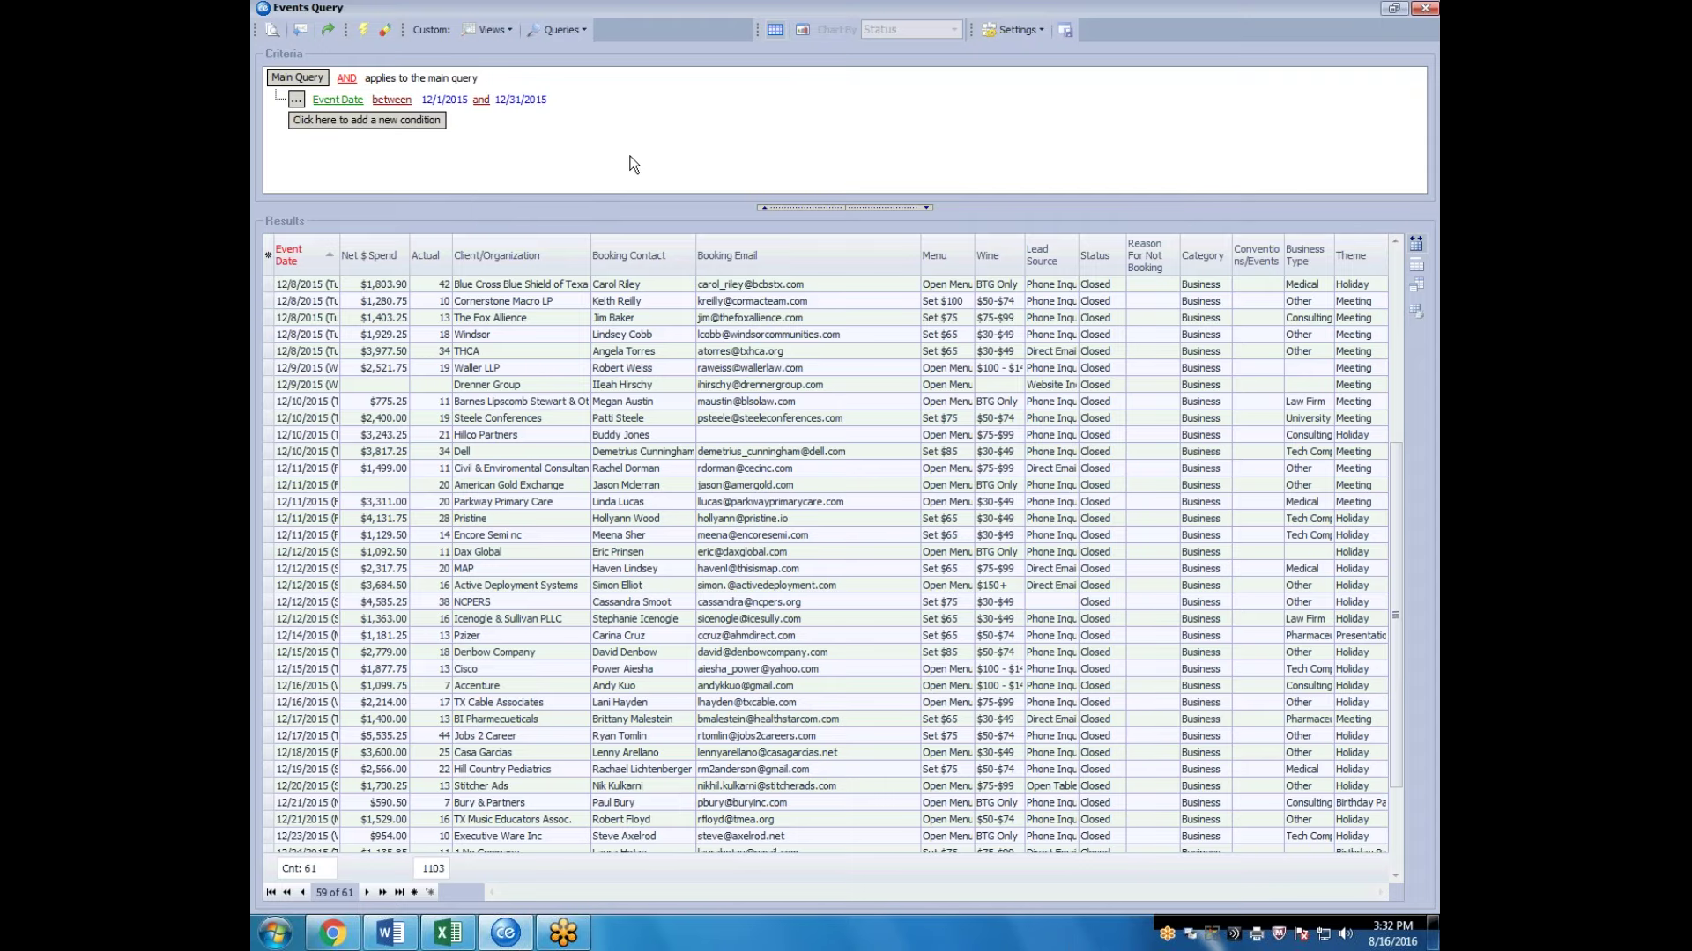
click(1393, 8)
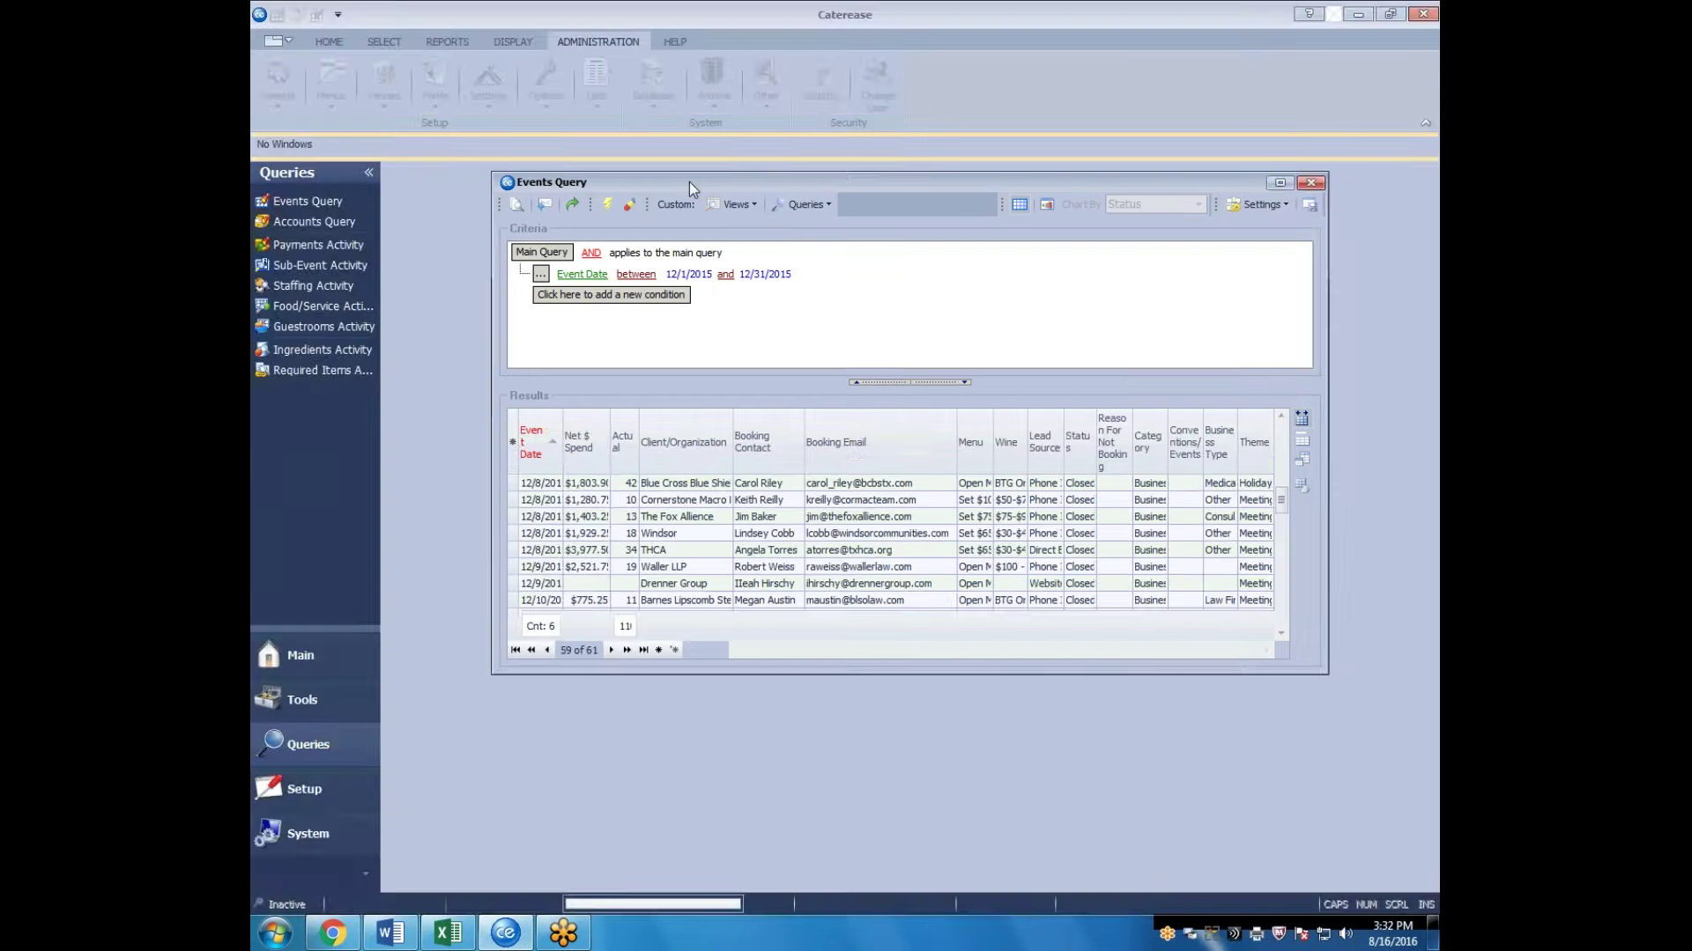
Move aside and close the Events Query window, then show the Main list of managers.
drag(689, 182, 493, 187)
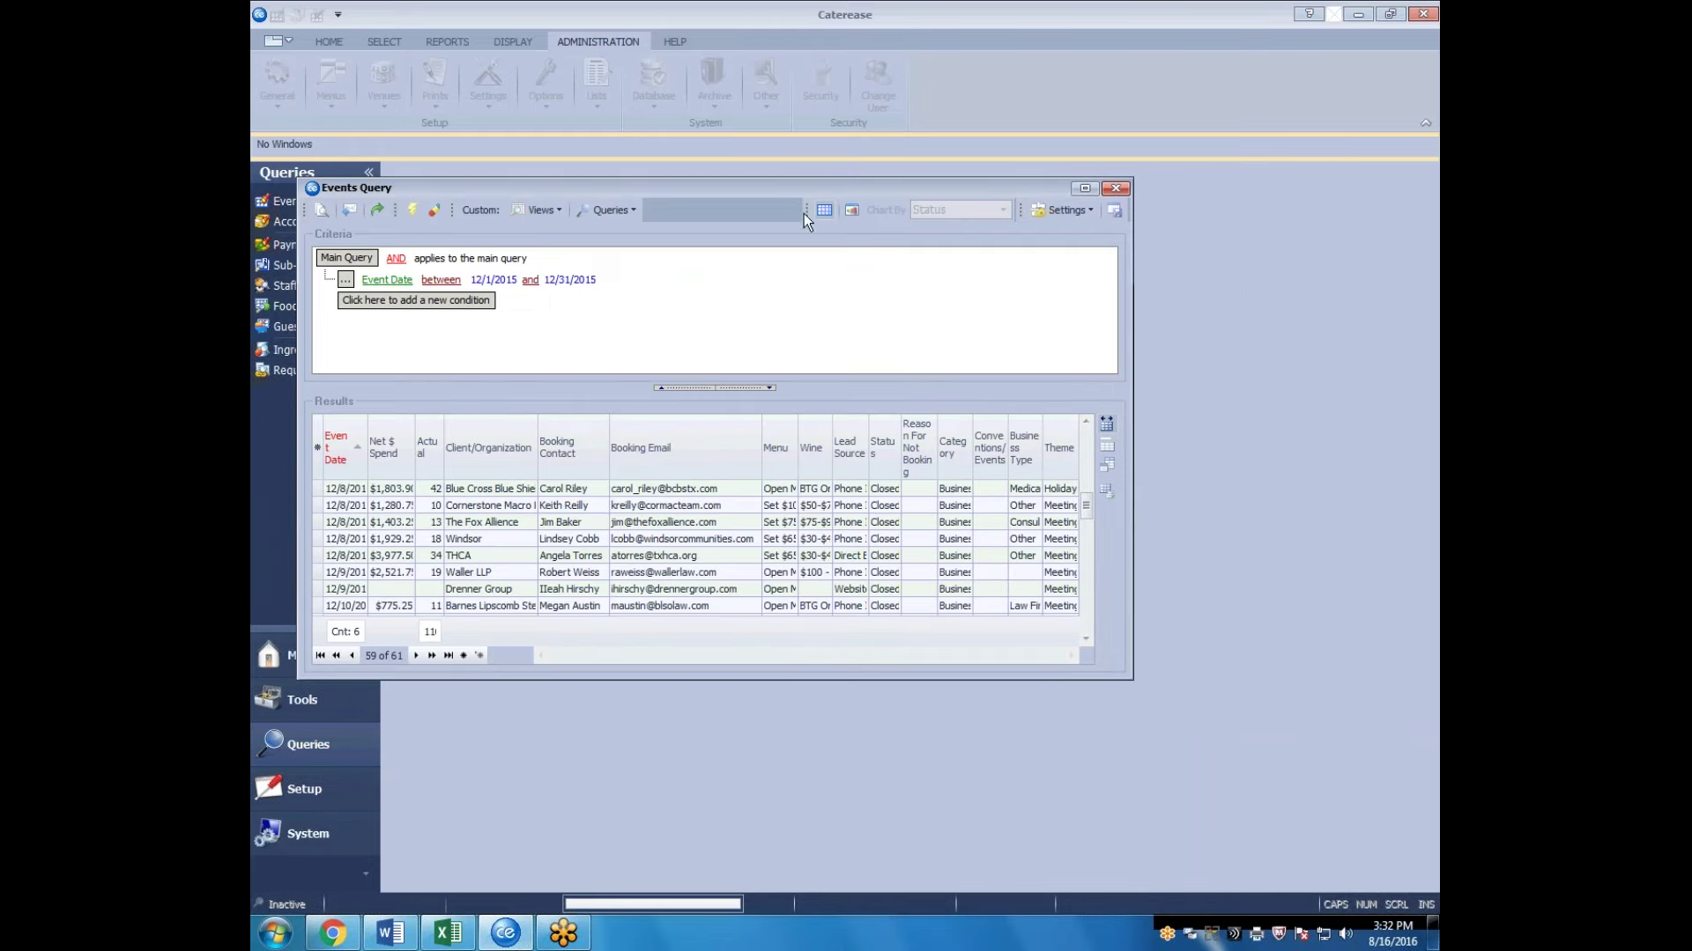
click(1117, 189)
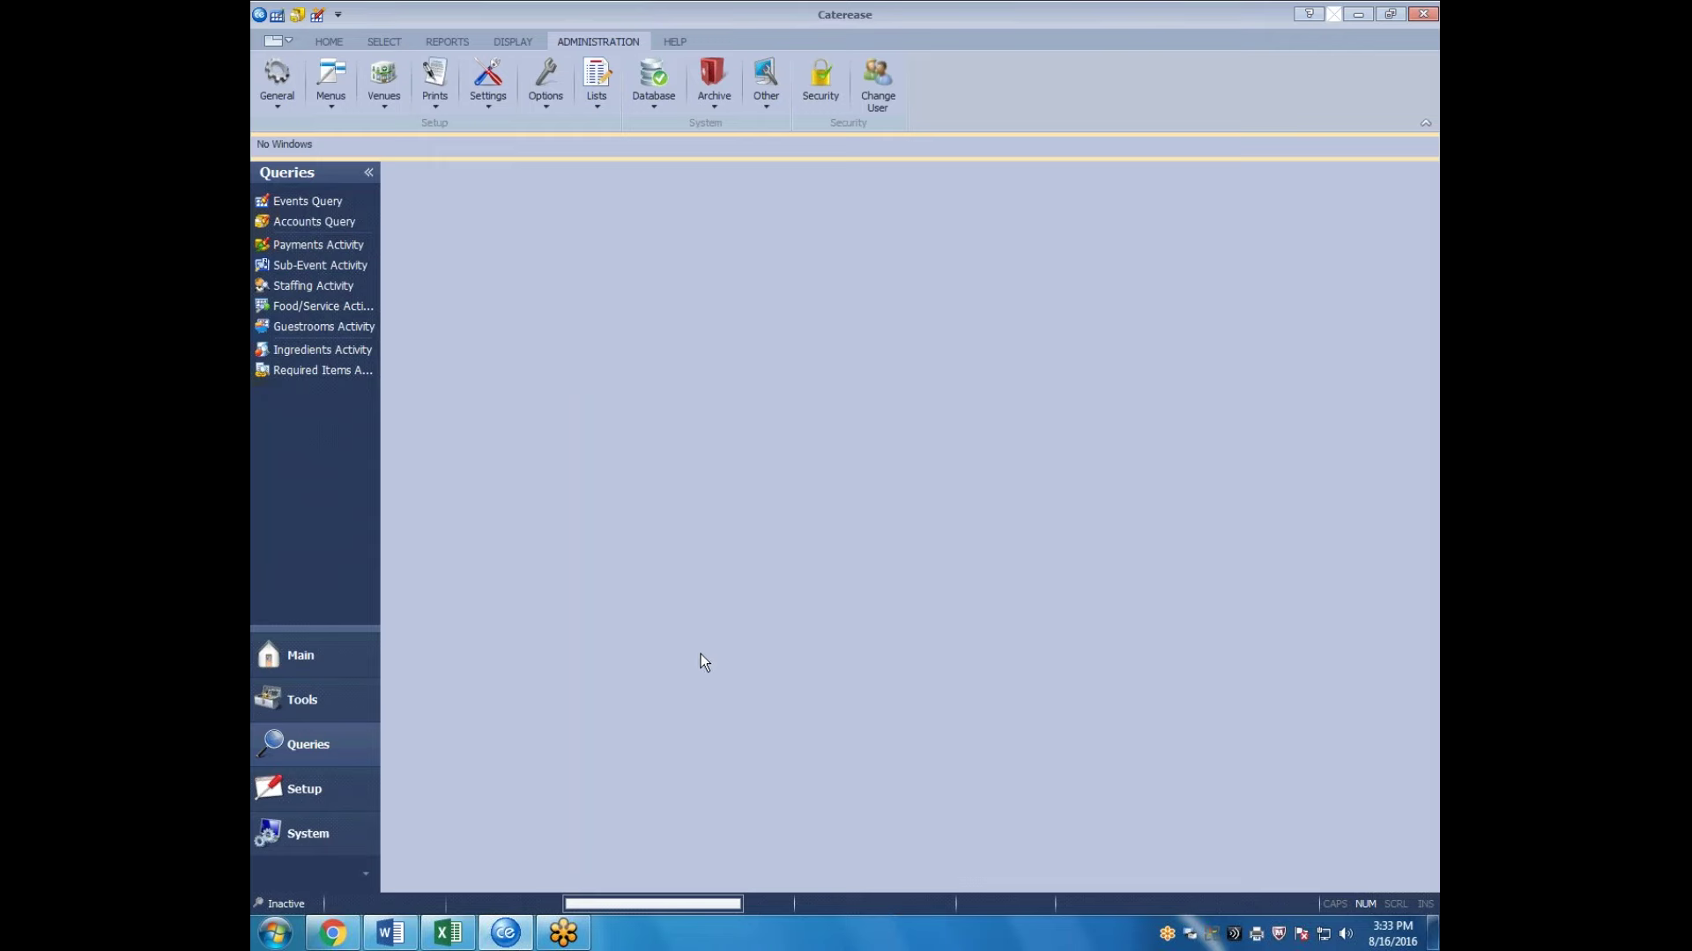
click(298, 652)
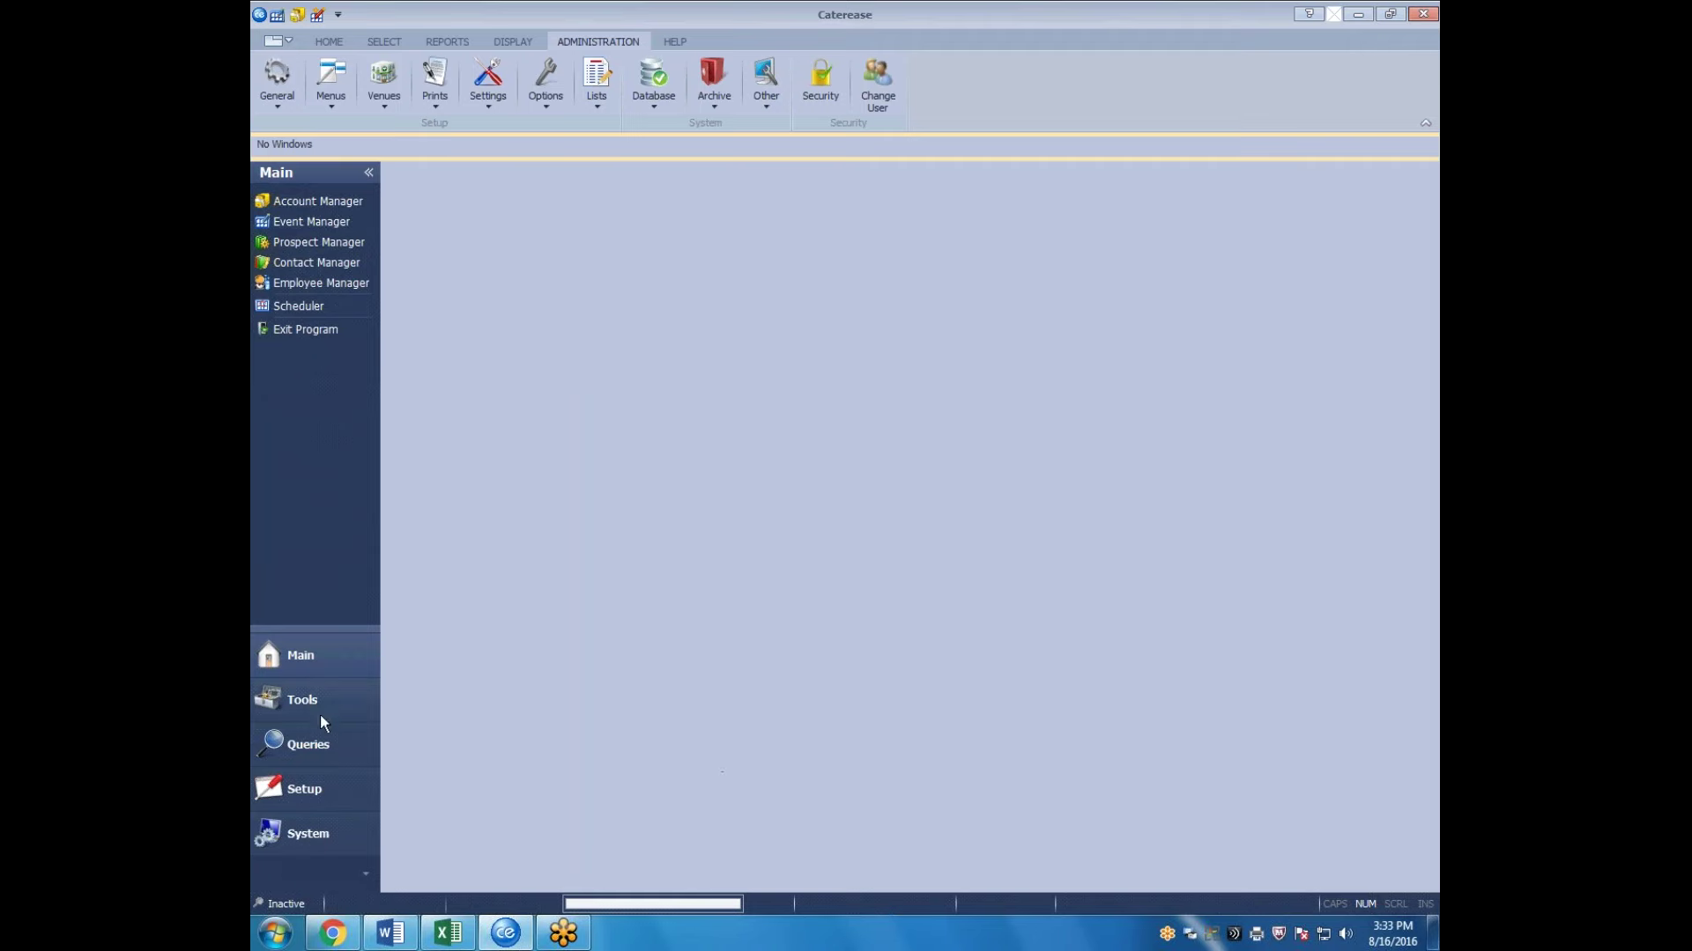
Open the Scheduler from the Main list, showing banquet rooms for Sunday, August 14, 2016.
click(300, 306)
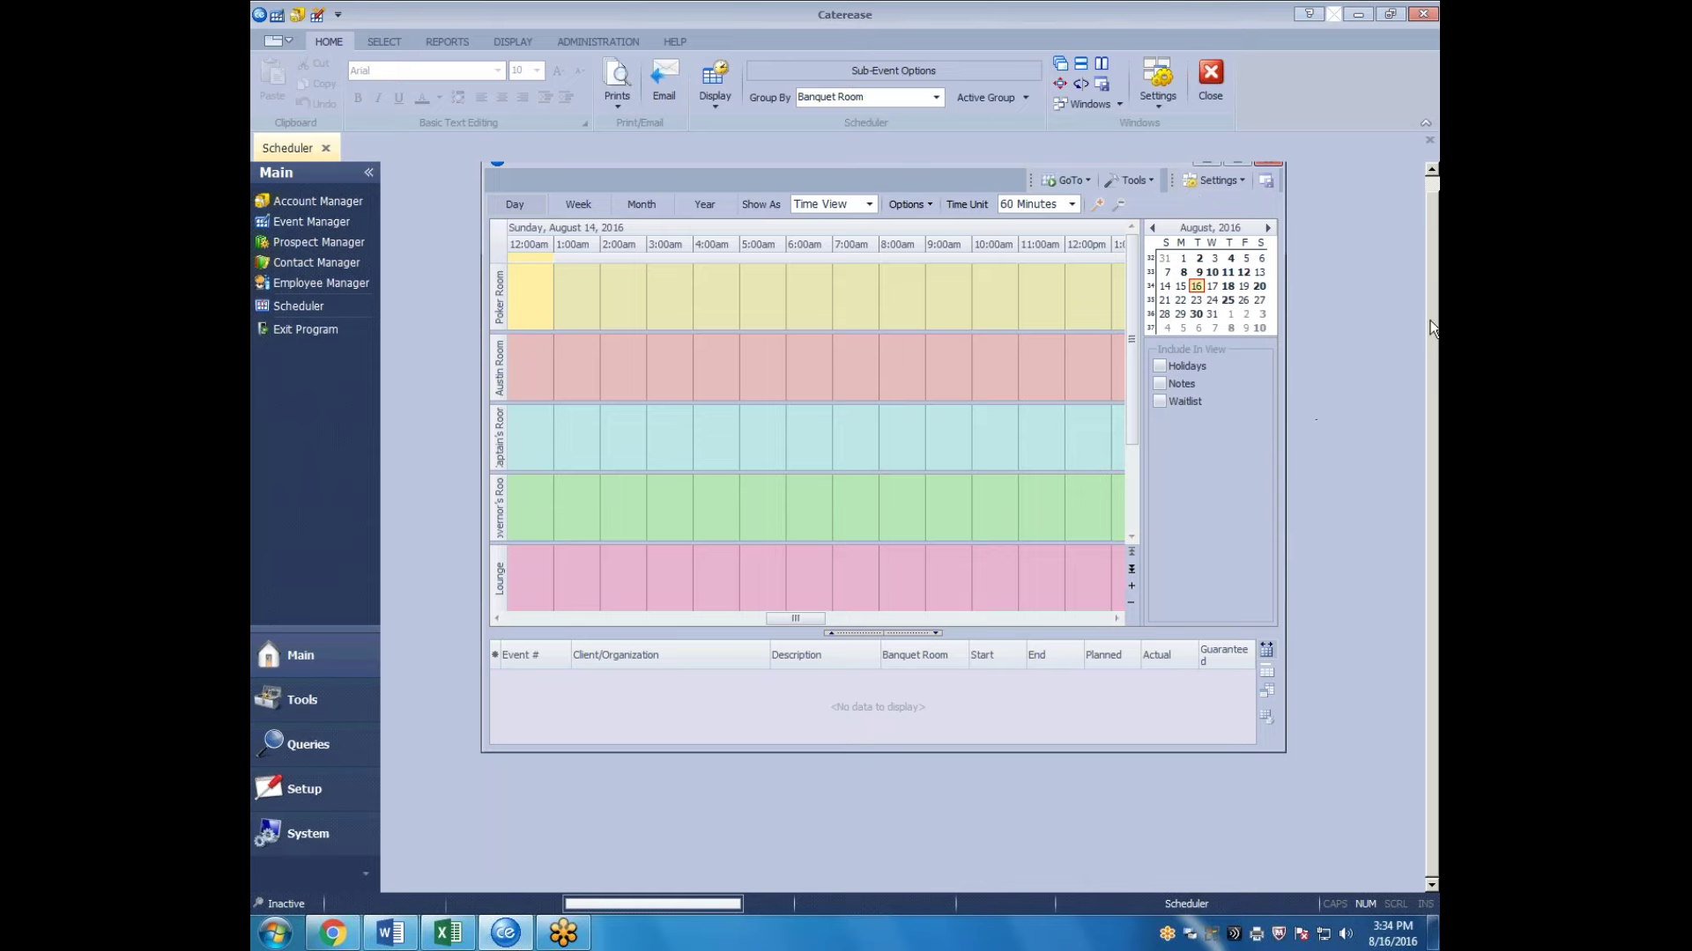
scroll(1430, 250, up, 1)
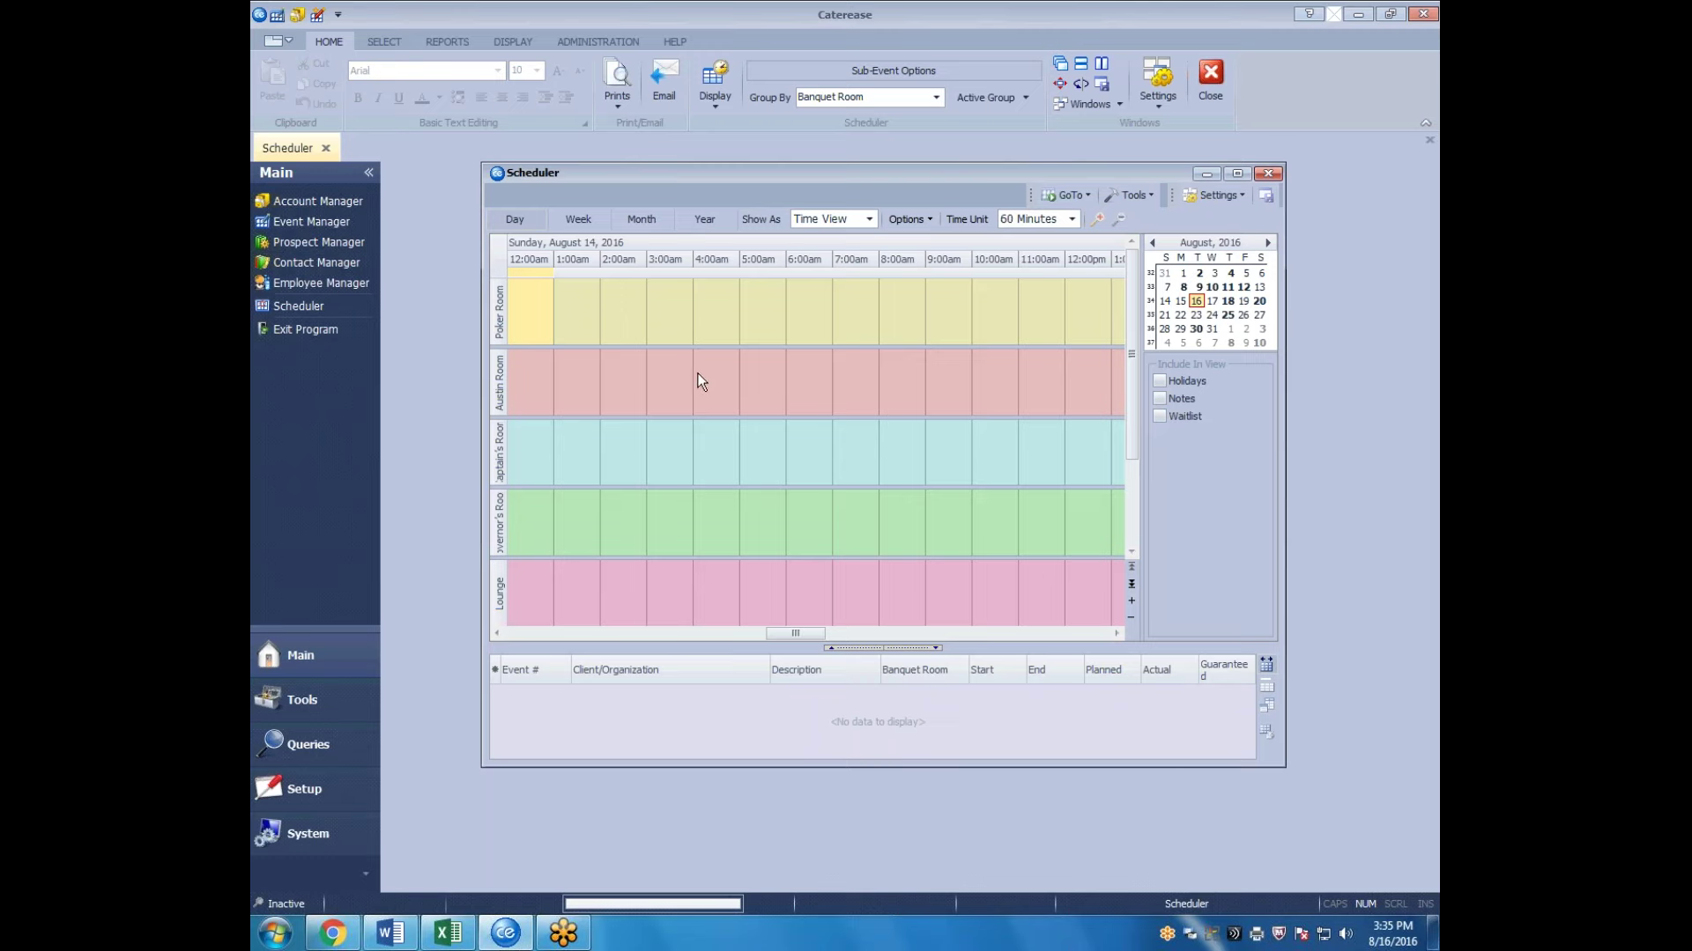
Start a new event in the Austin Room slot and confirm adding it.
right_click(721, 378)
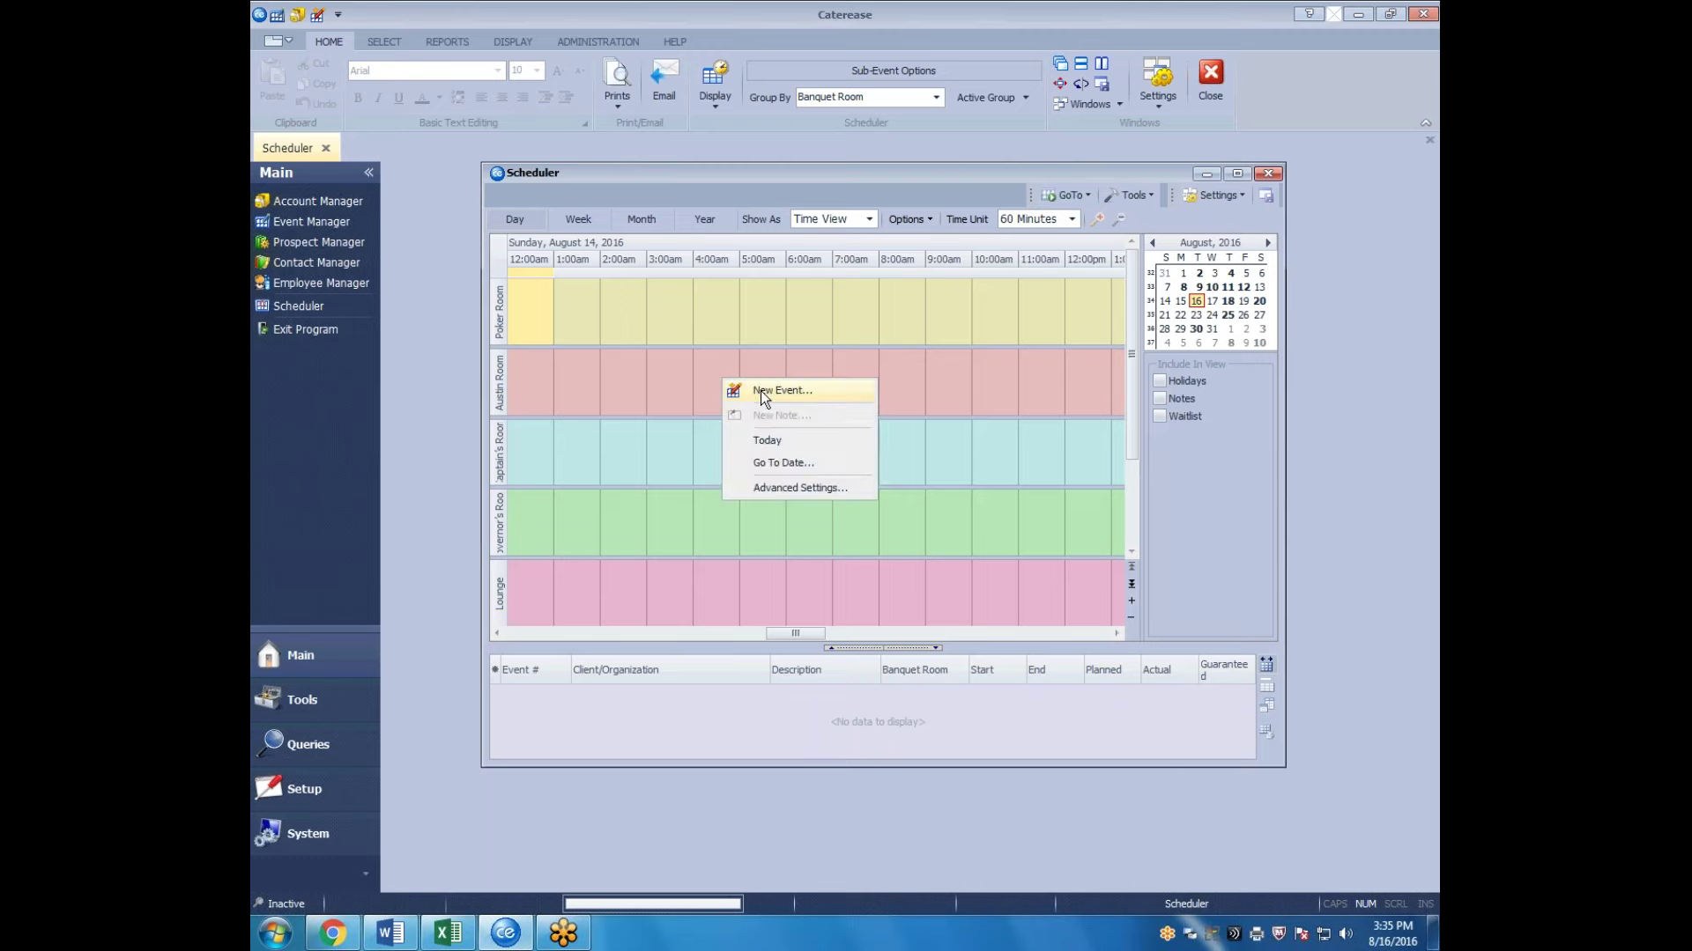
click(760, 391)
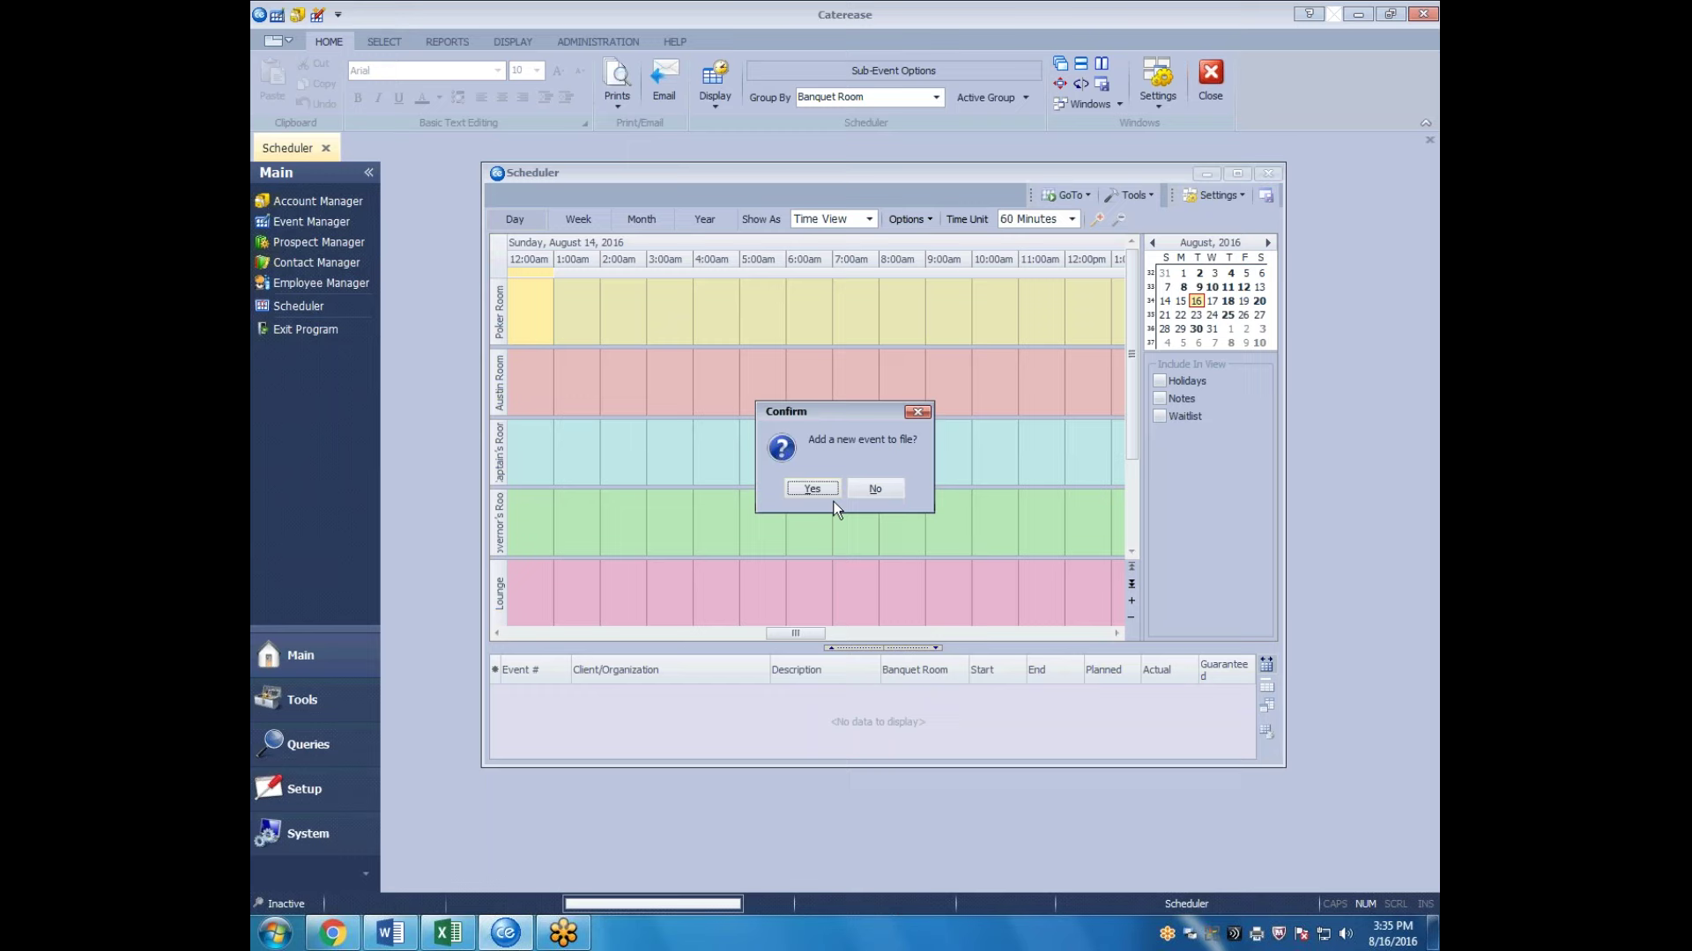
click(813, 489)
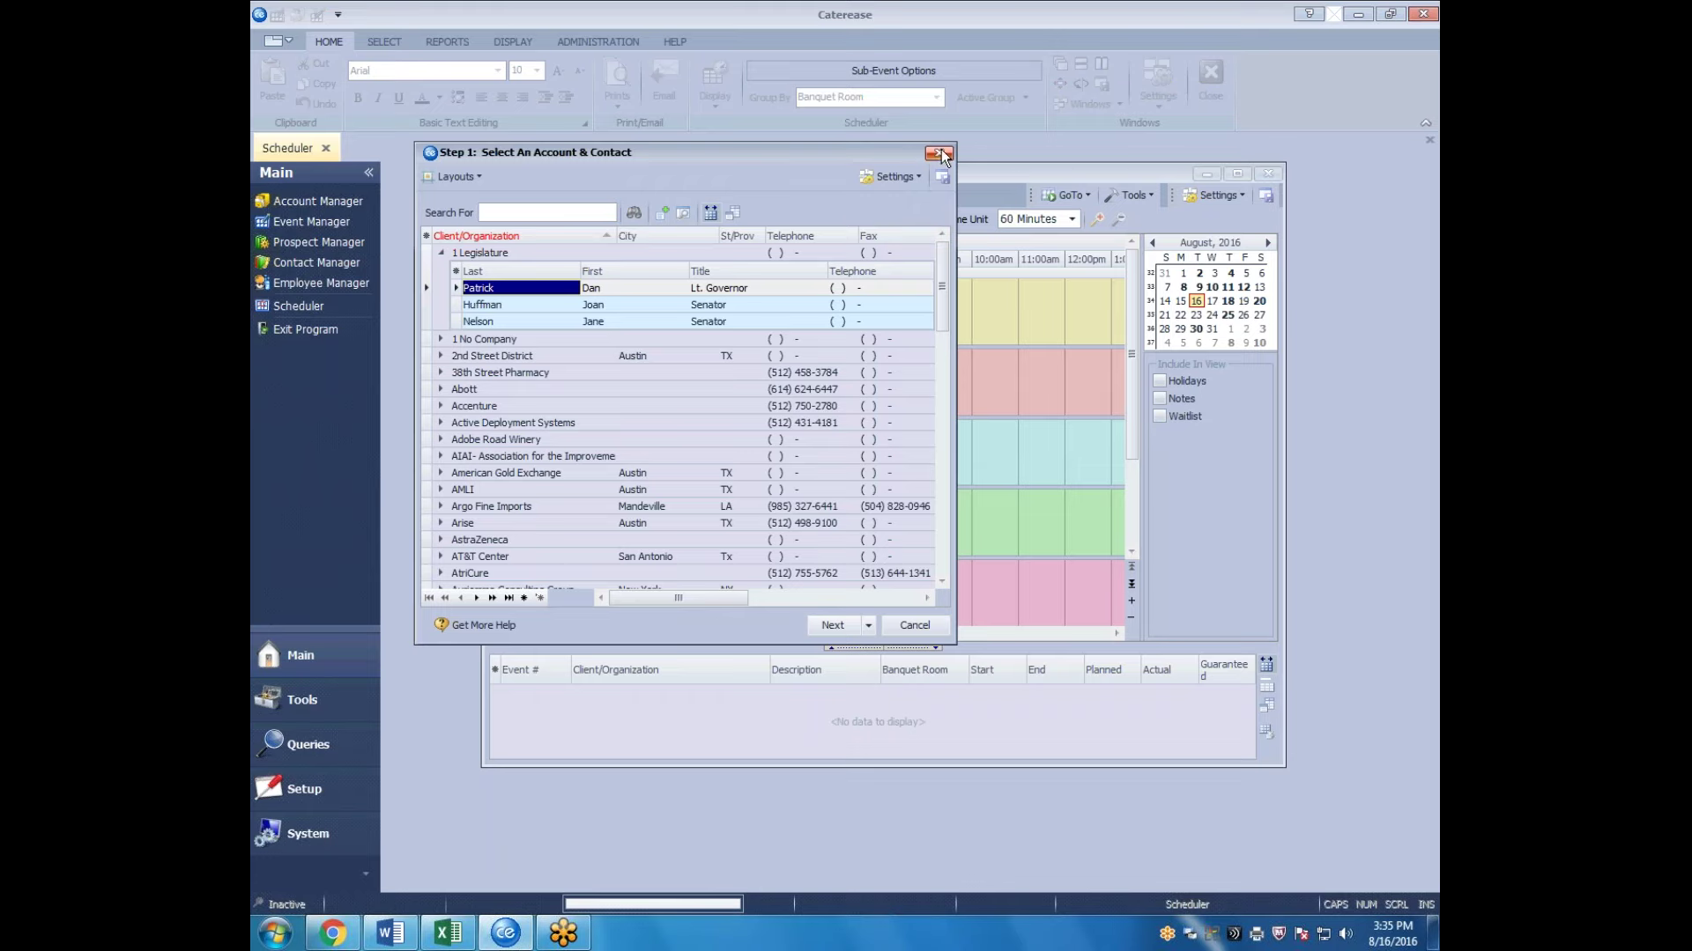
Pick the III Forks account, continue to Step 2, and open the Email Campaigns choices.
click(519, 215)
text(ii)
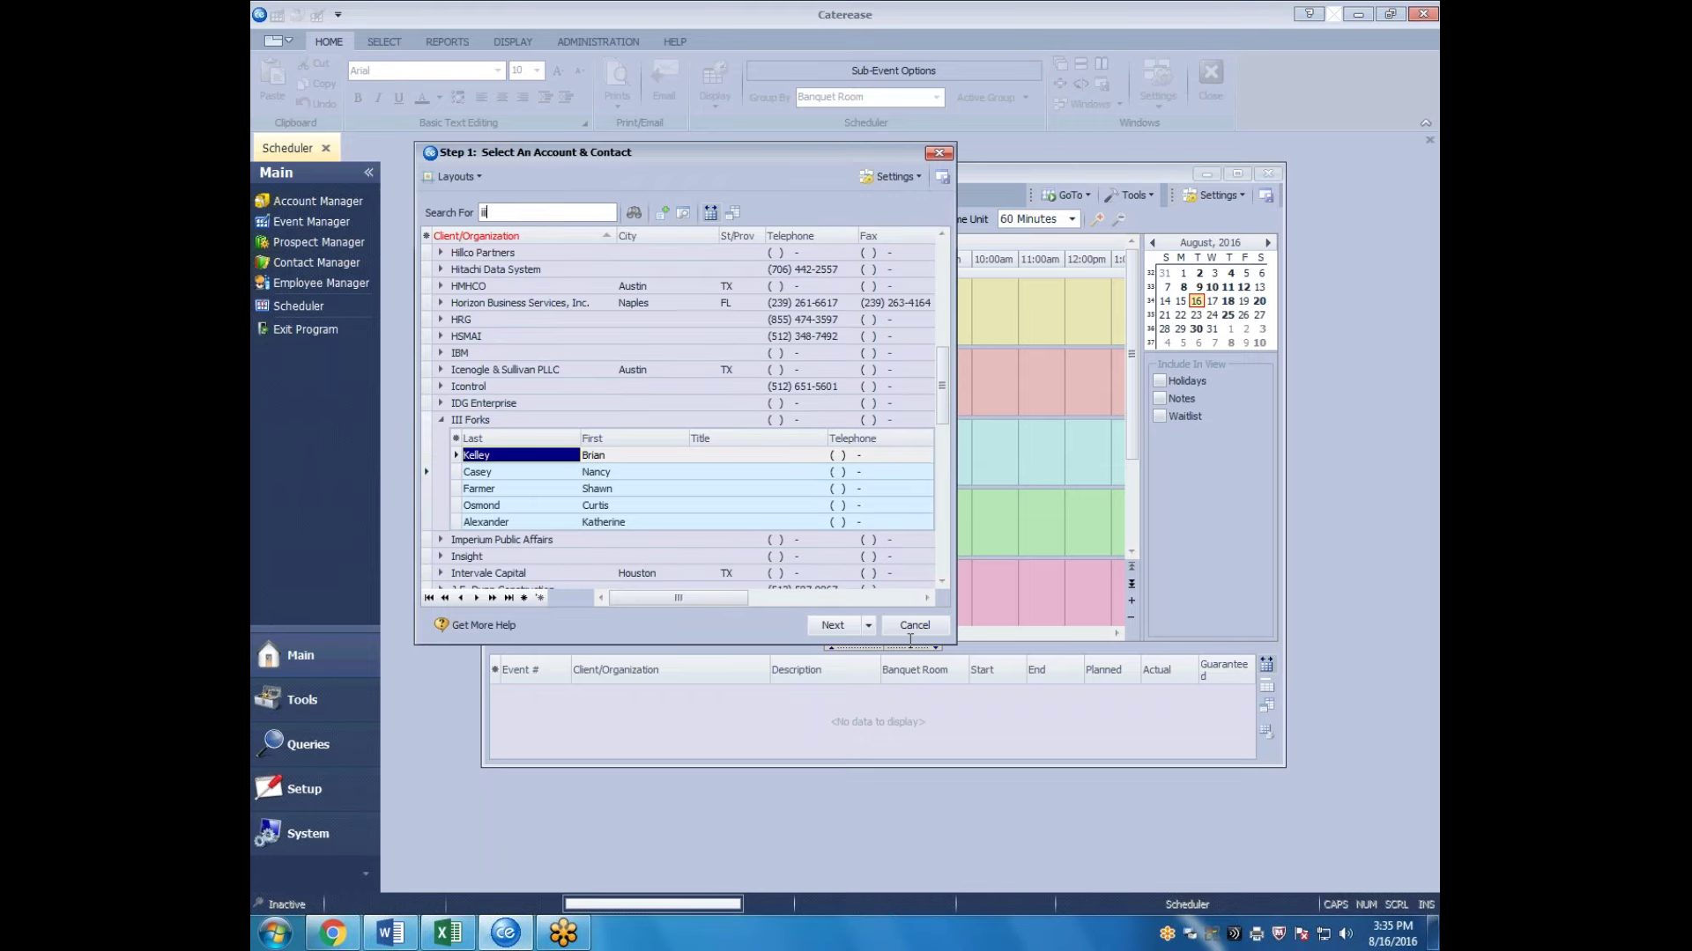
click(833, 626)
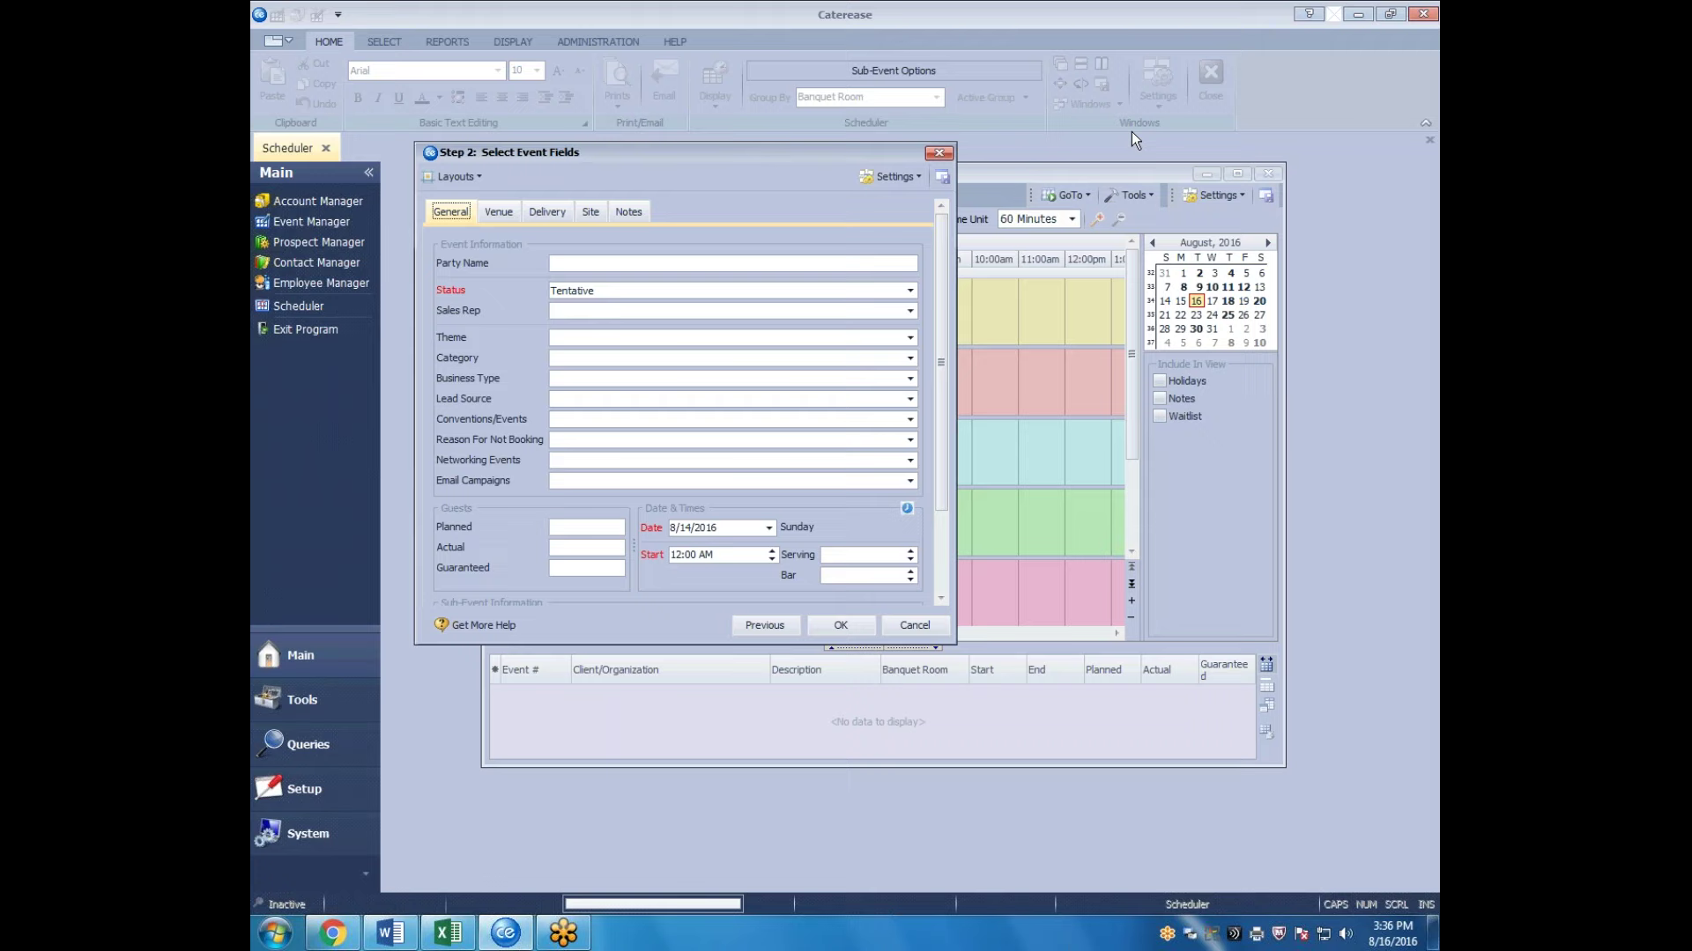
click(911, 461)
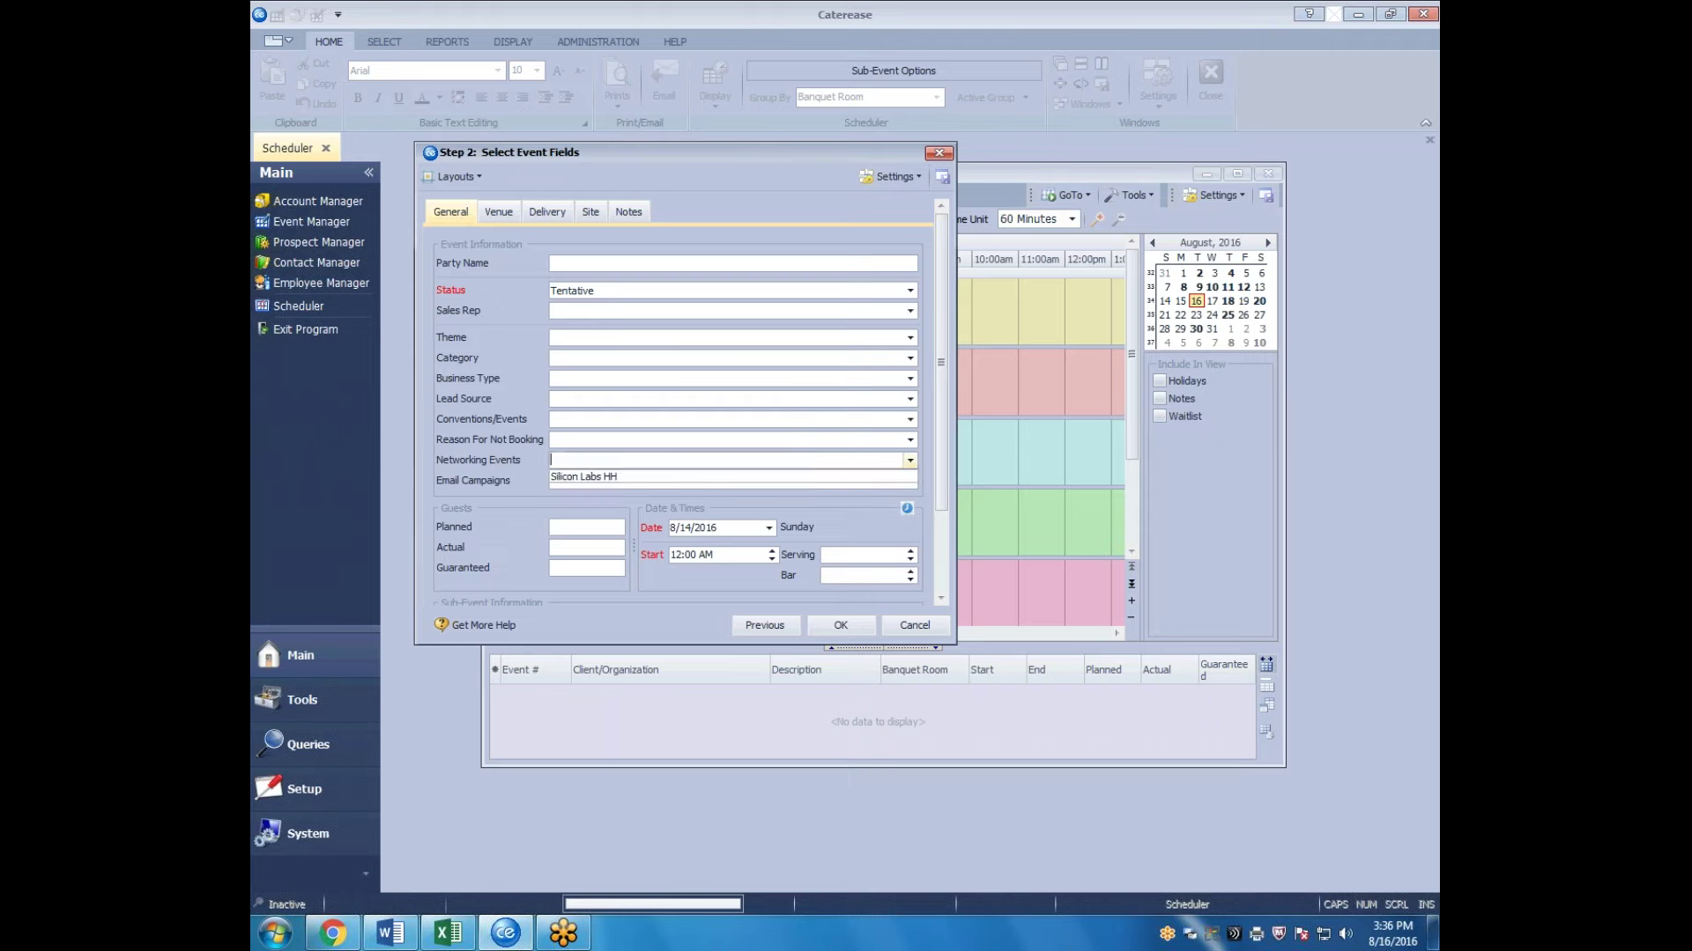
click(911, 481)
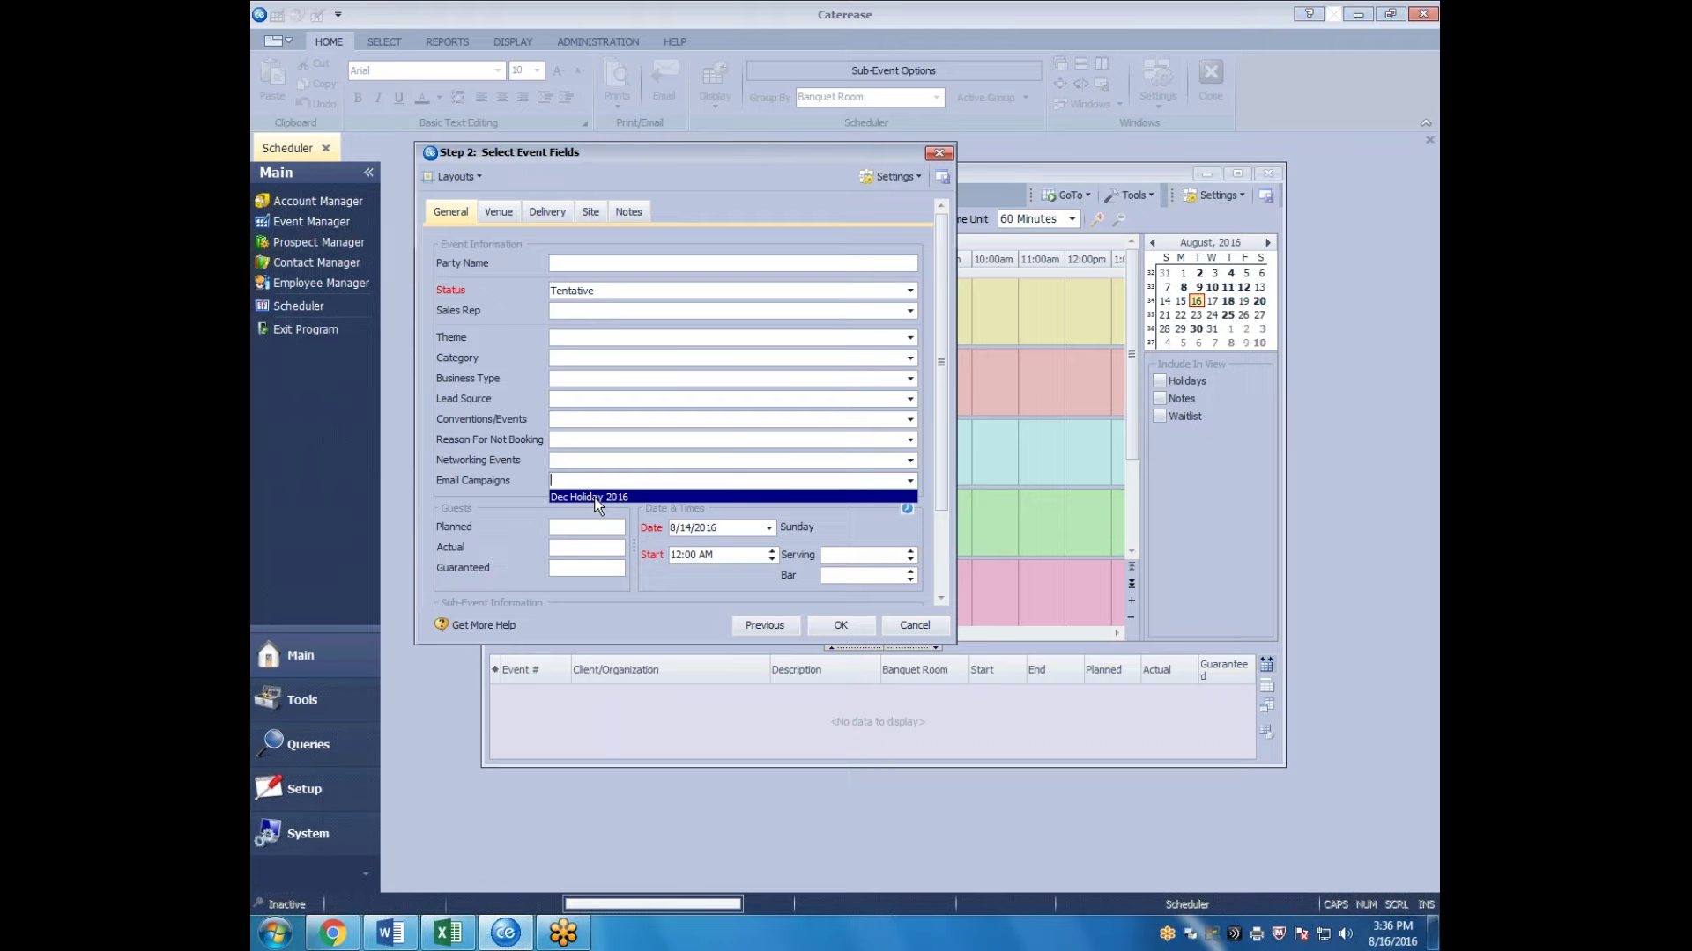
Choose Dec Holiday 2016 as the event's email campaign and leave the field.
click(596, 499)
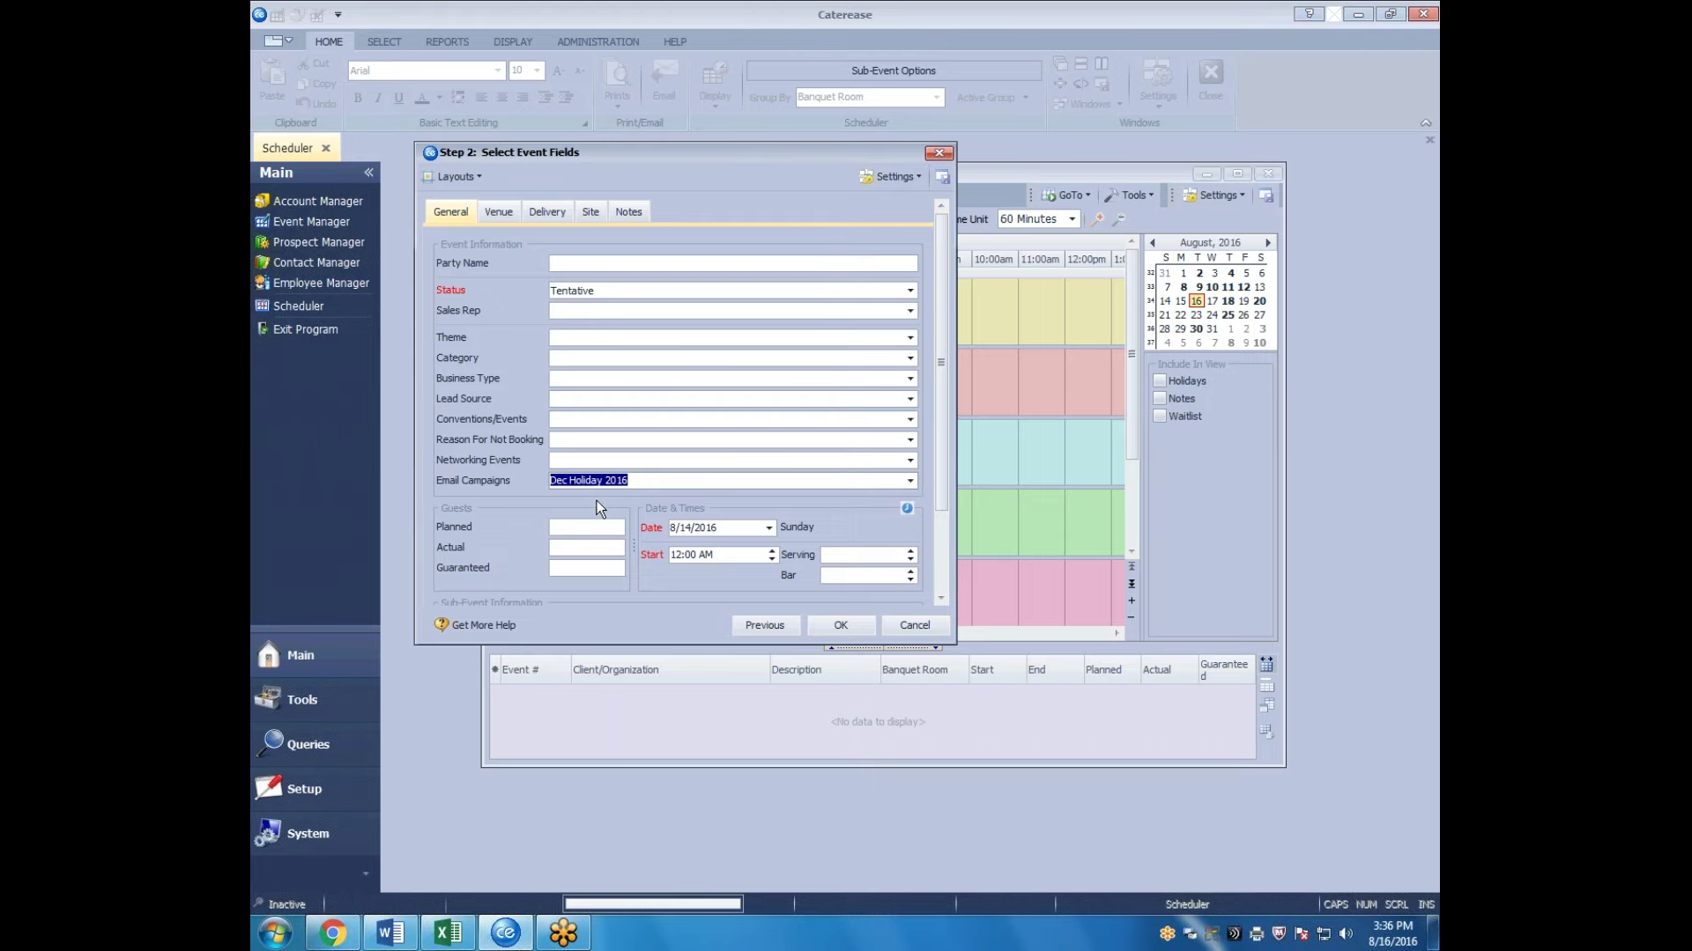
click(654, 502)
Set Networking Events to Silicon Labs HH, then move into the Email Campaigns field.
click(911, 459)
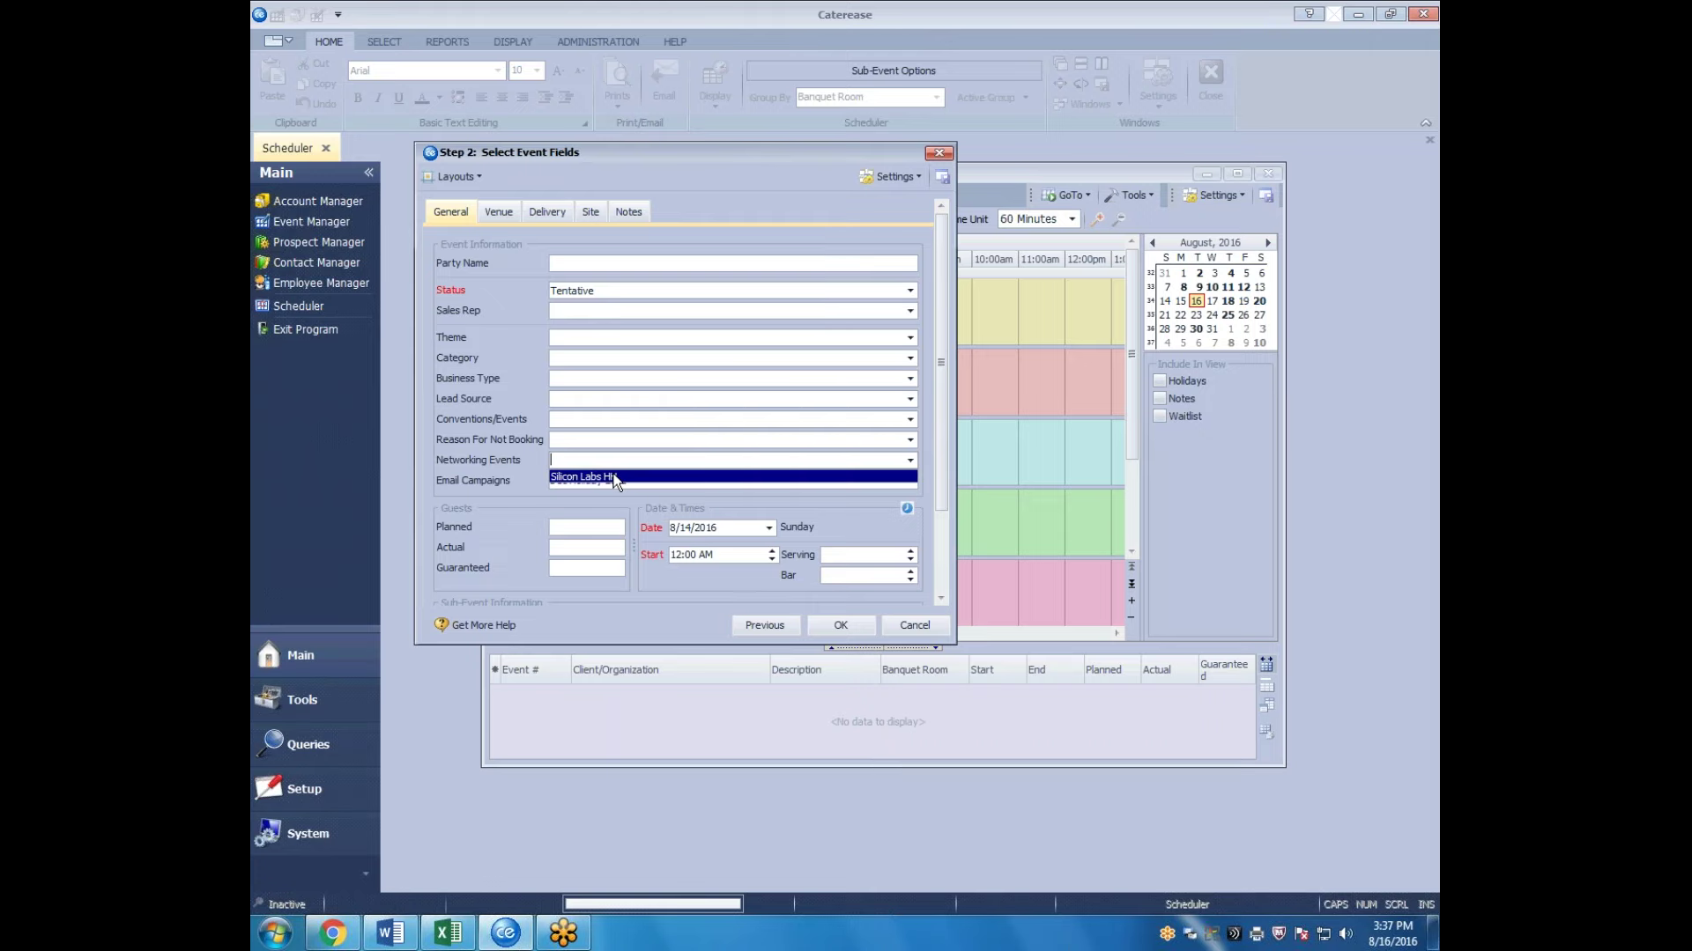
click(678, 480)
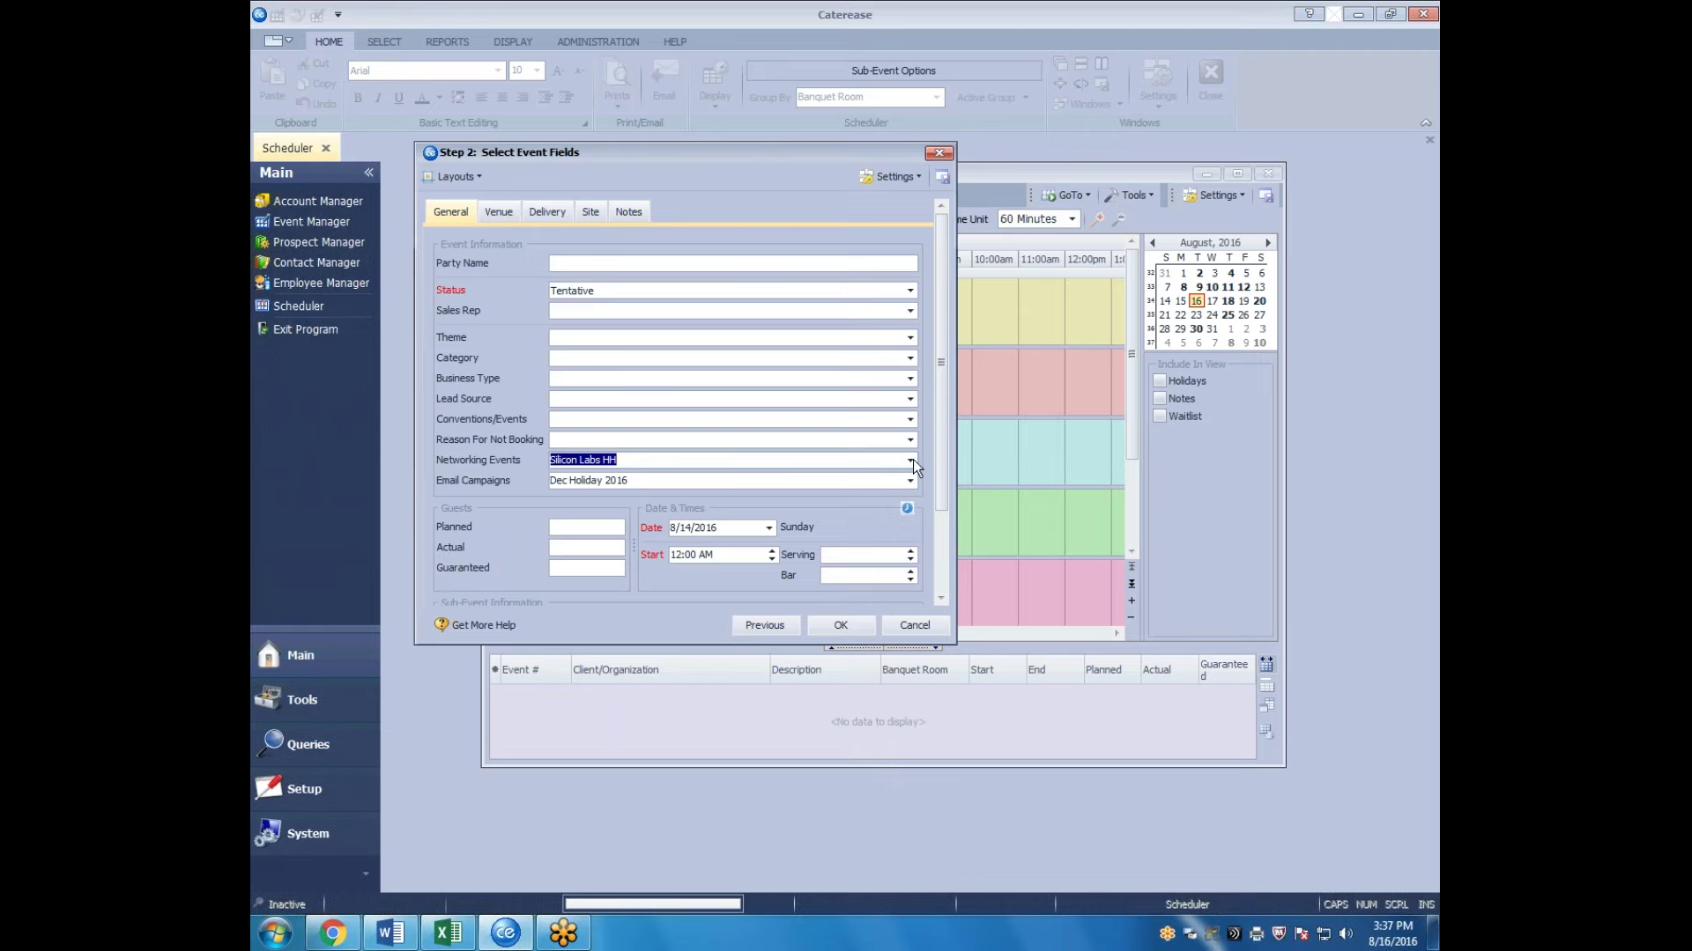
click(607, 476)
Cancel the new event and close the Step 2 Select Event Fields dialog.
key(Tab)
click(938, 152)
click(875, 489)
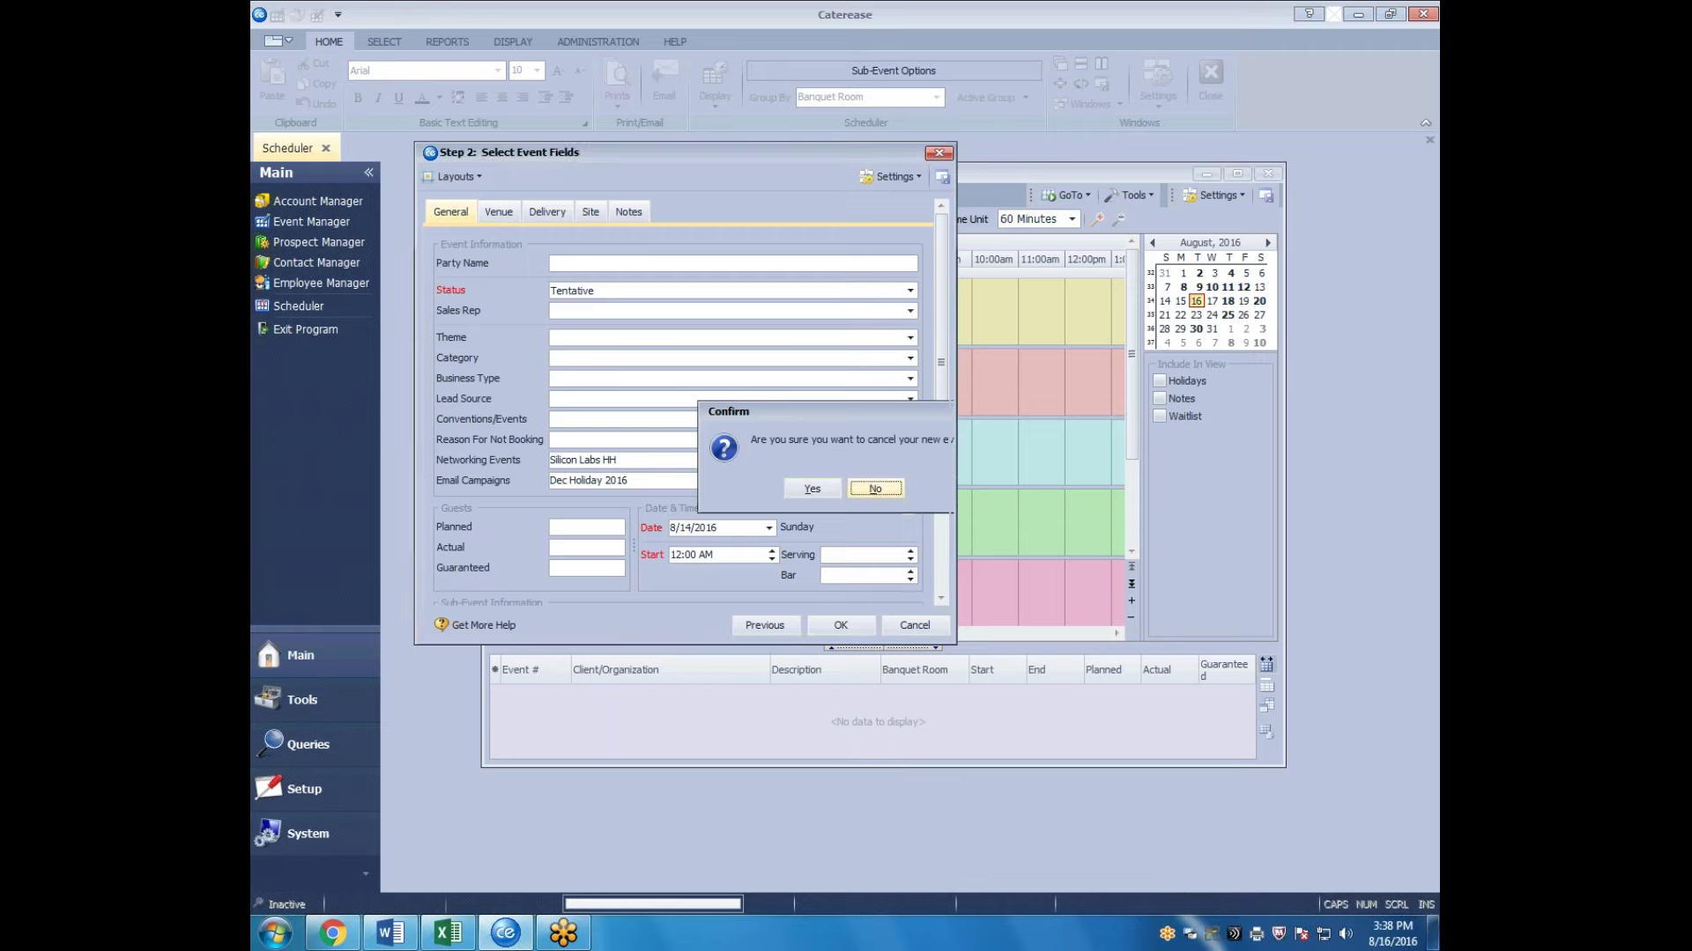
click(912, 626)
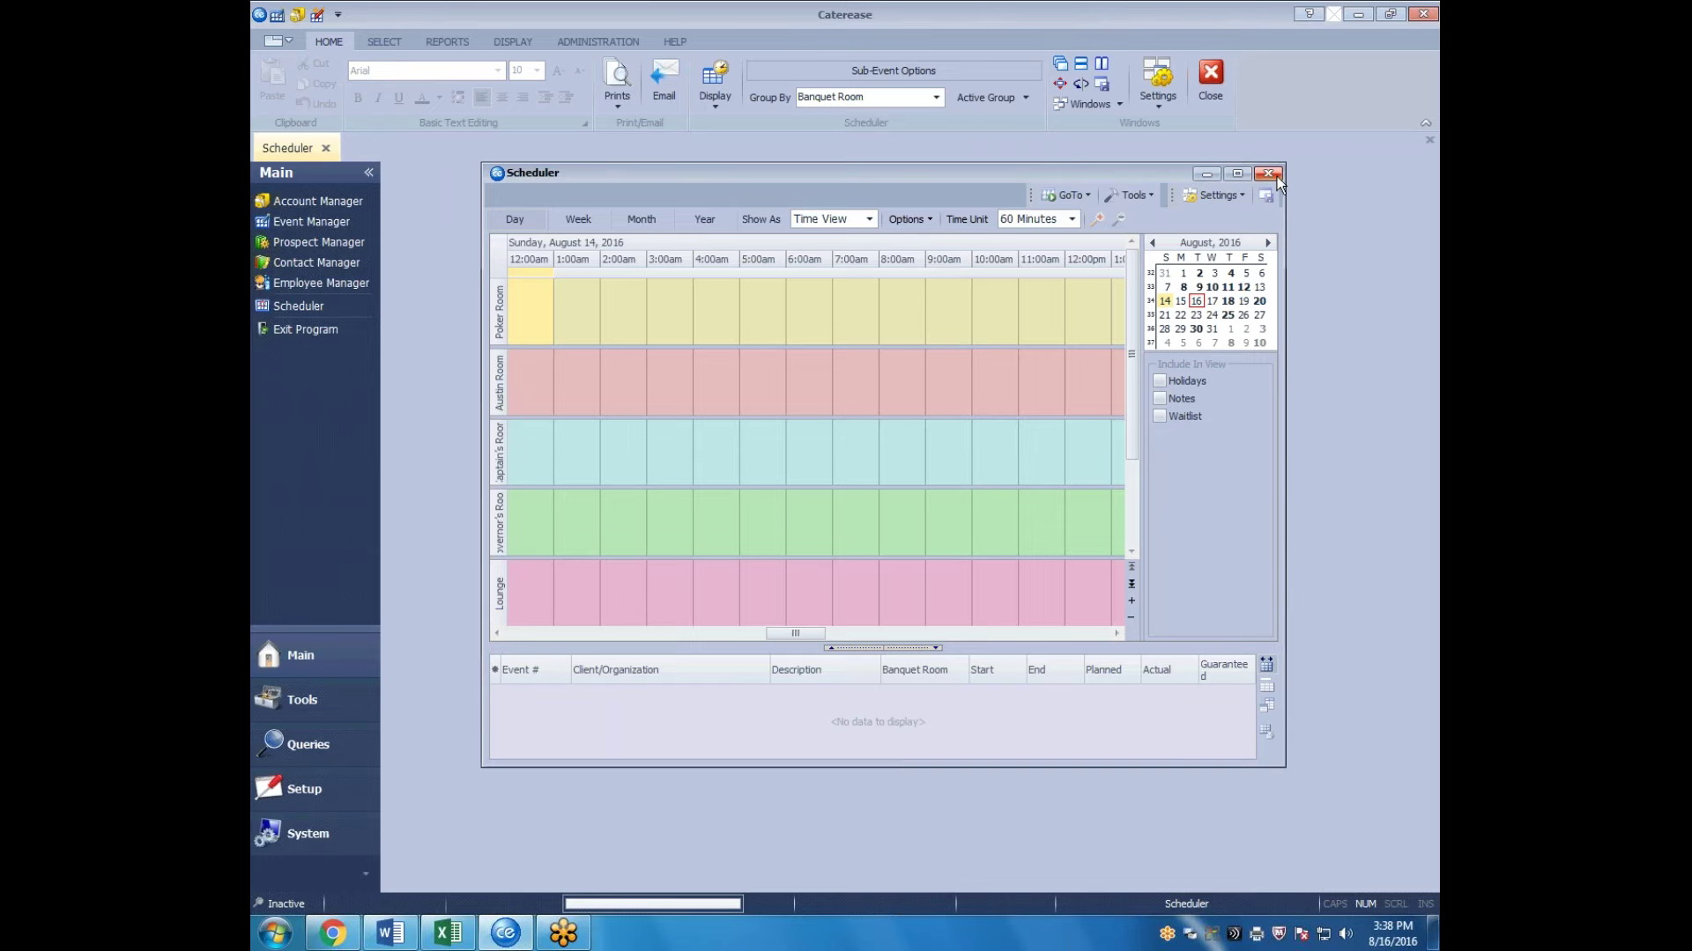
Minimize the Scheduler and bring up the Networking Events quickpick list in administration setup.
click(1208, 175)
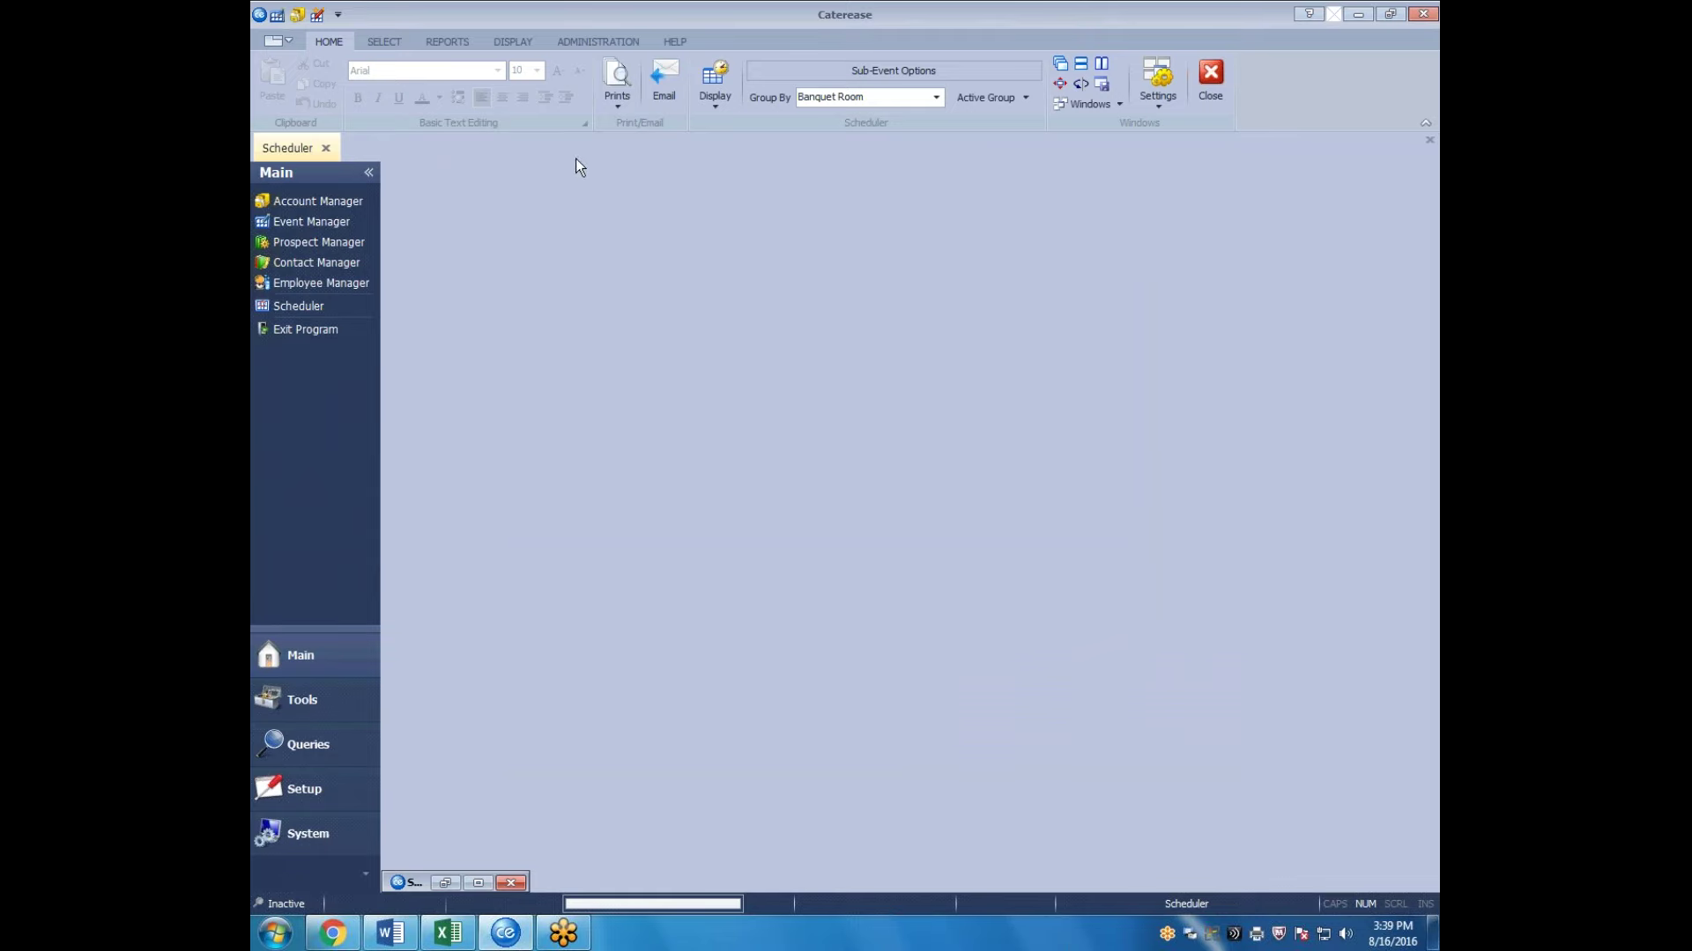
click(600, 42)
click(599, 109)
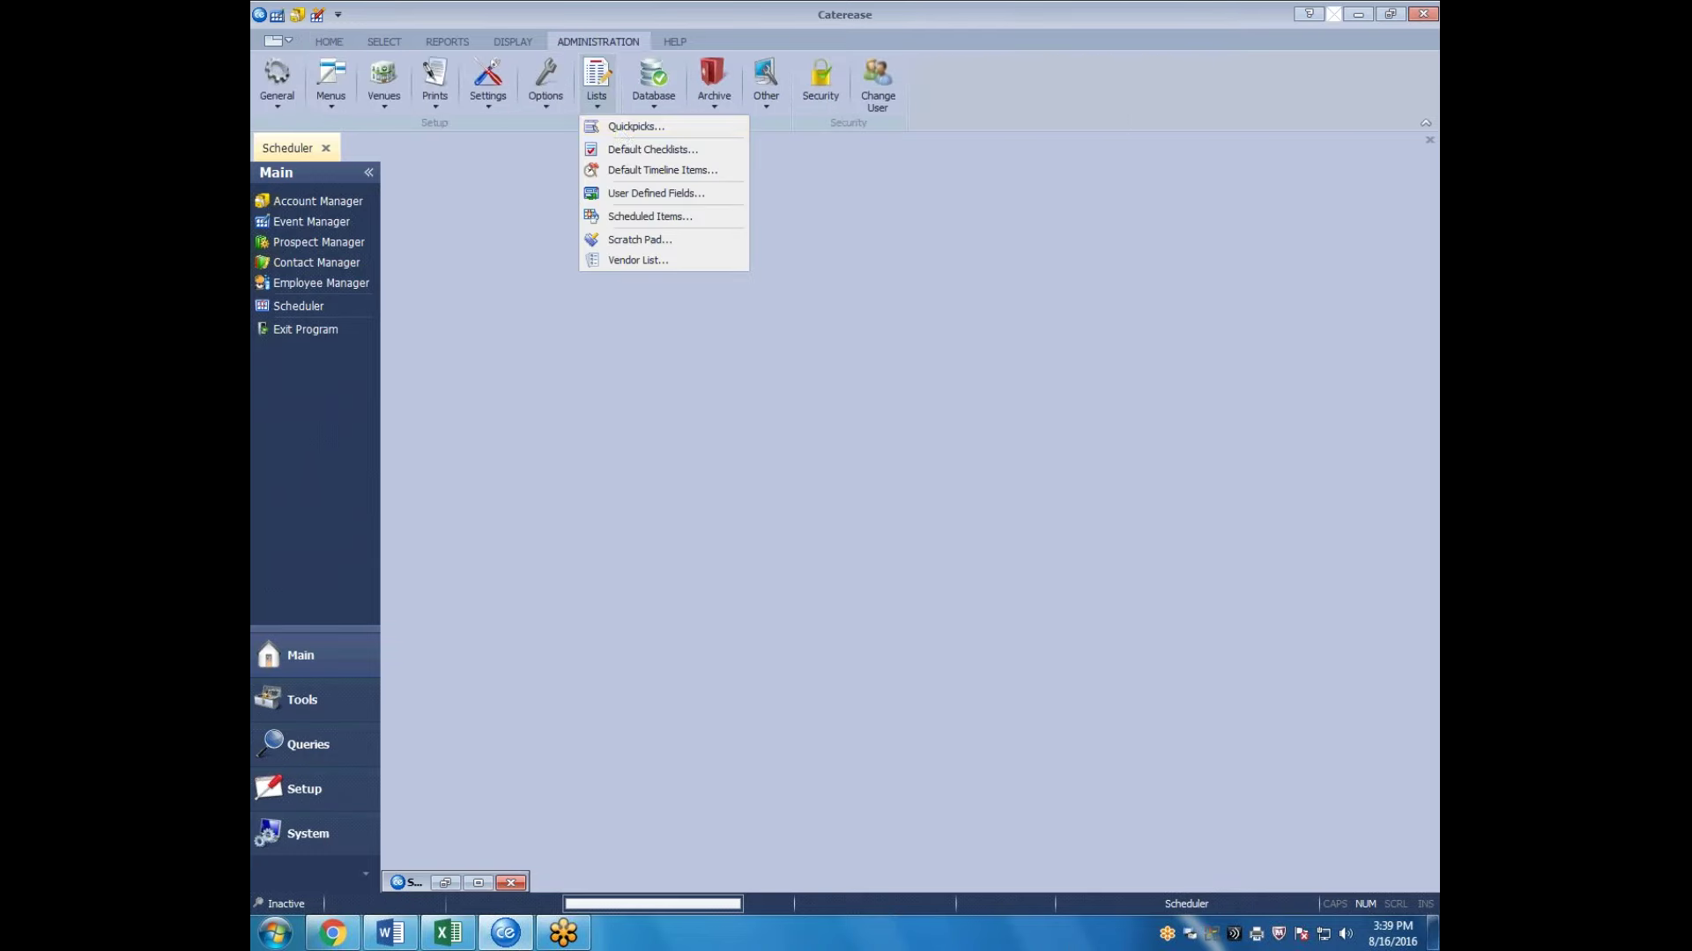
click(620, 128)
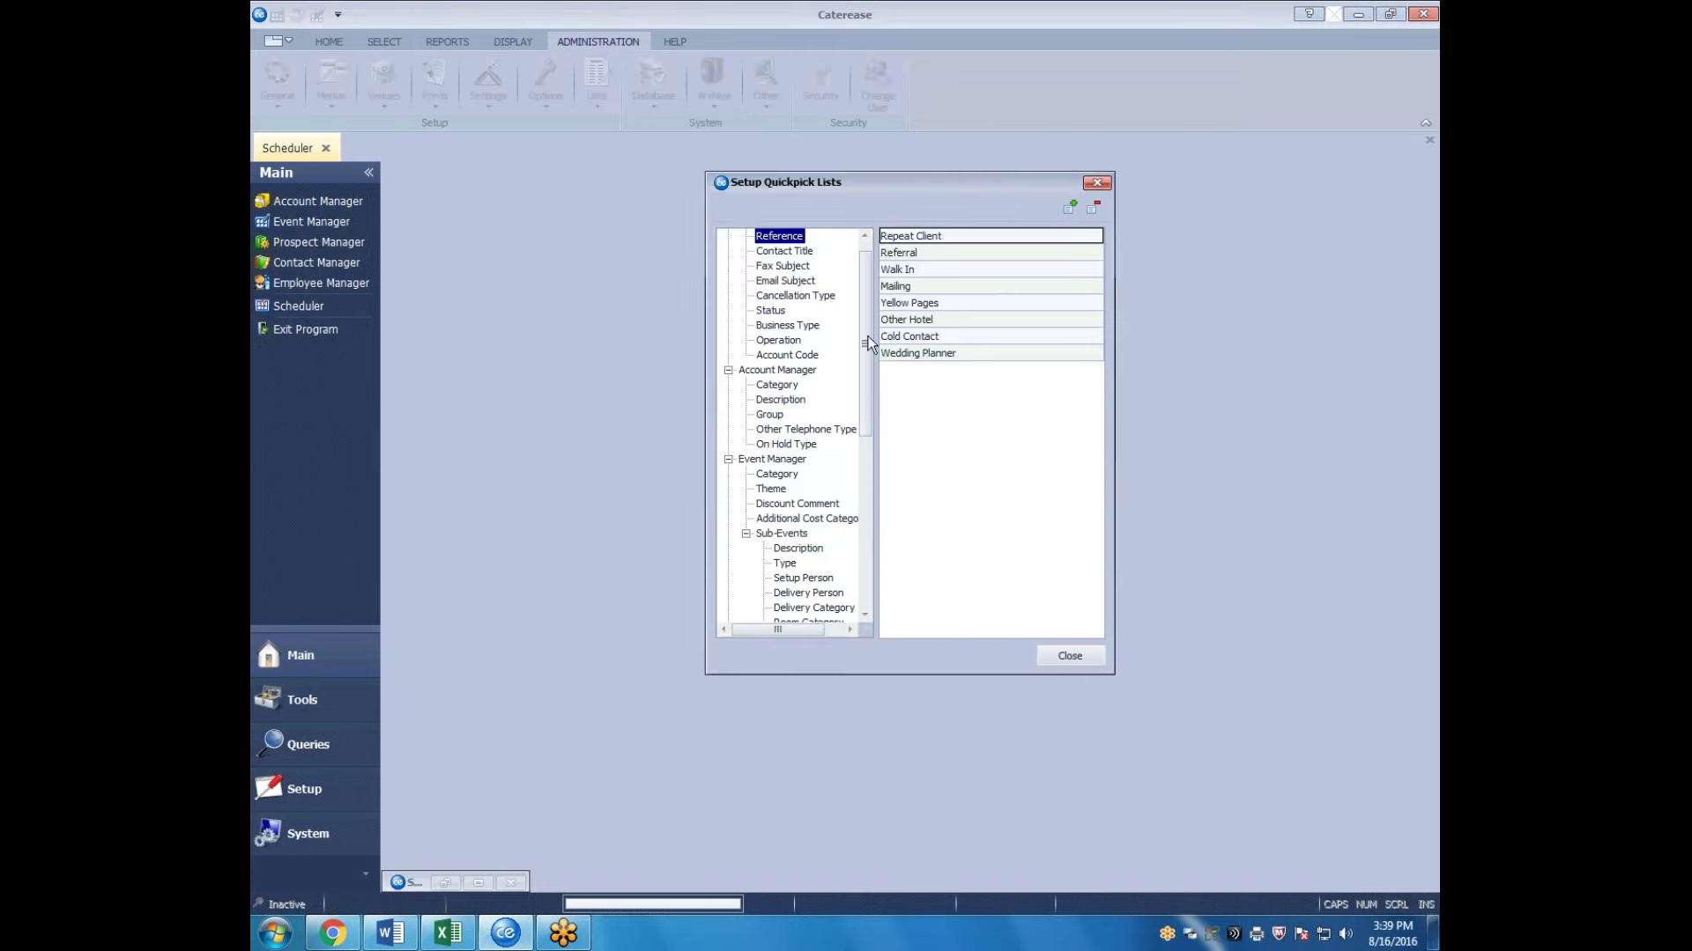
drag(866, 339, 870, 587)
click(788, 608)
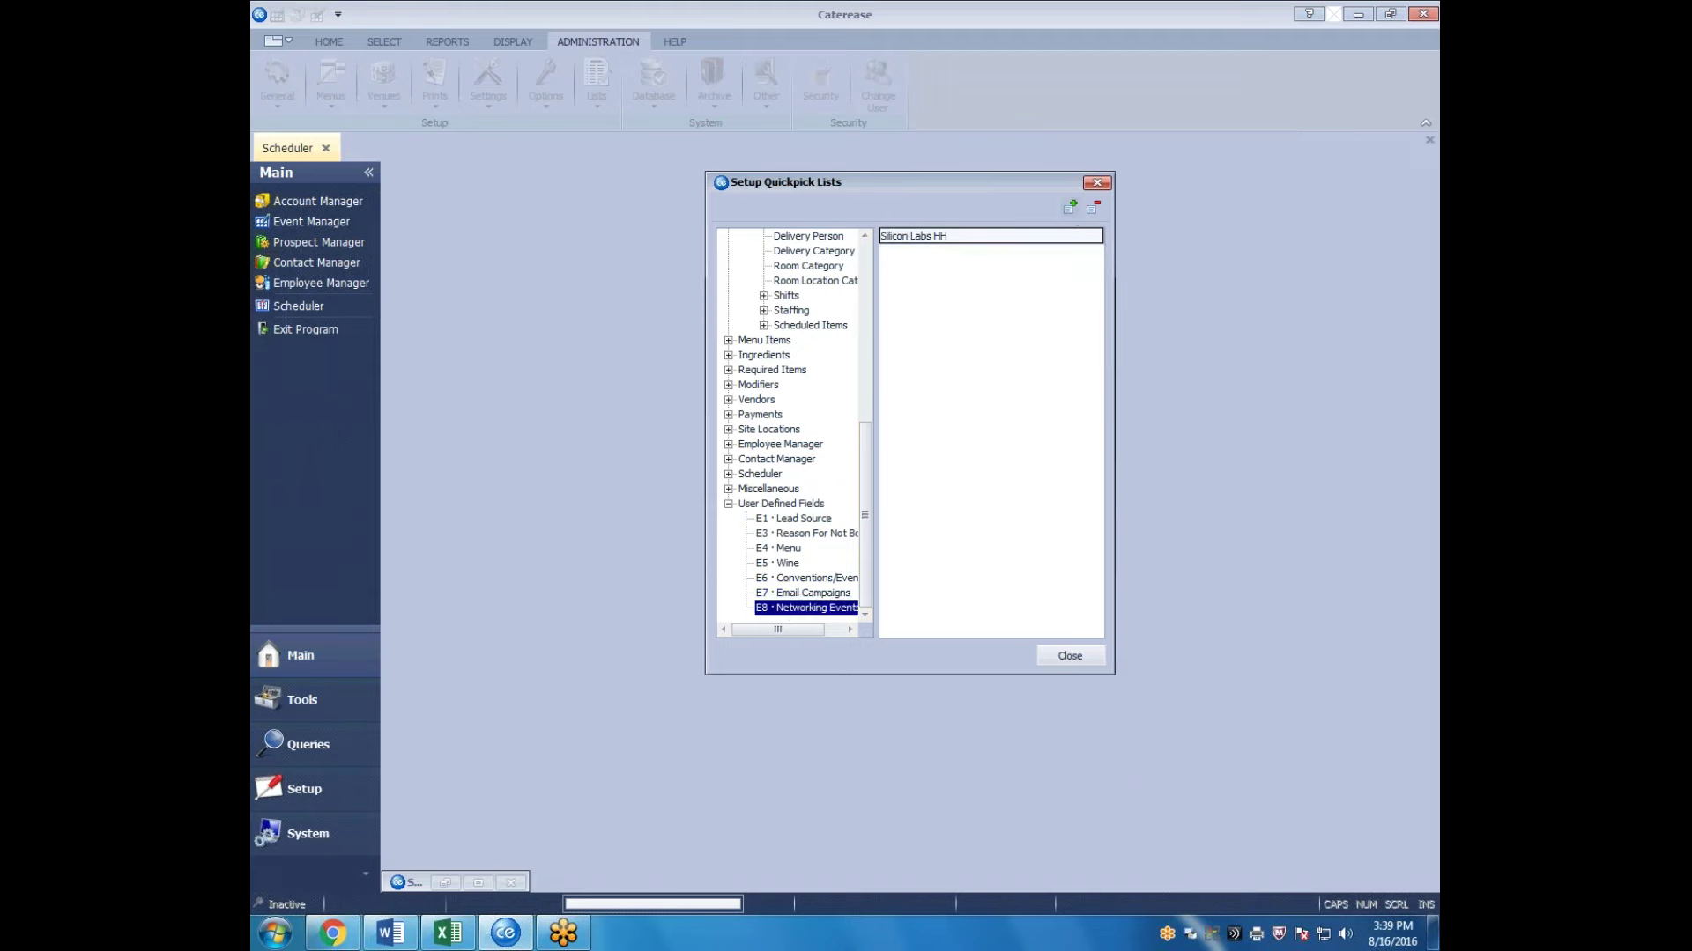
Add a birthday-party entry to Networking Events, delete it, close setup and reopen the Scheduler.
click(1070, 207)
click(913, 251)
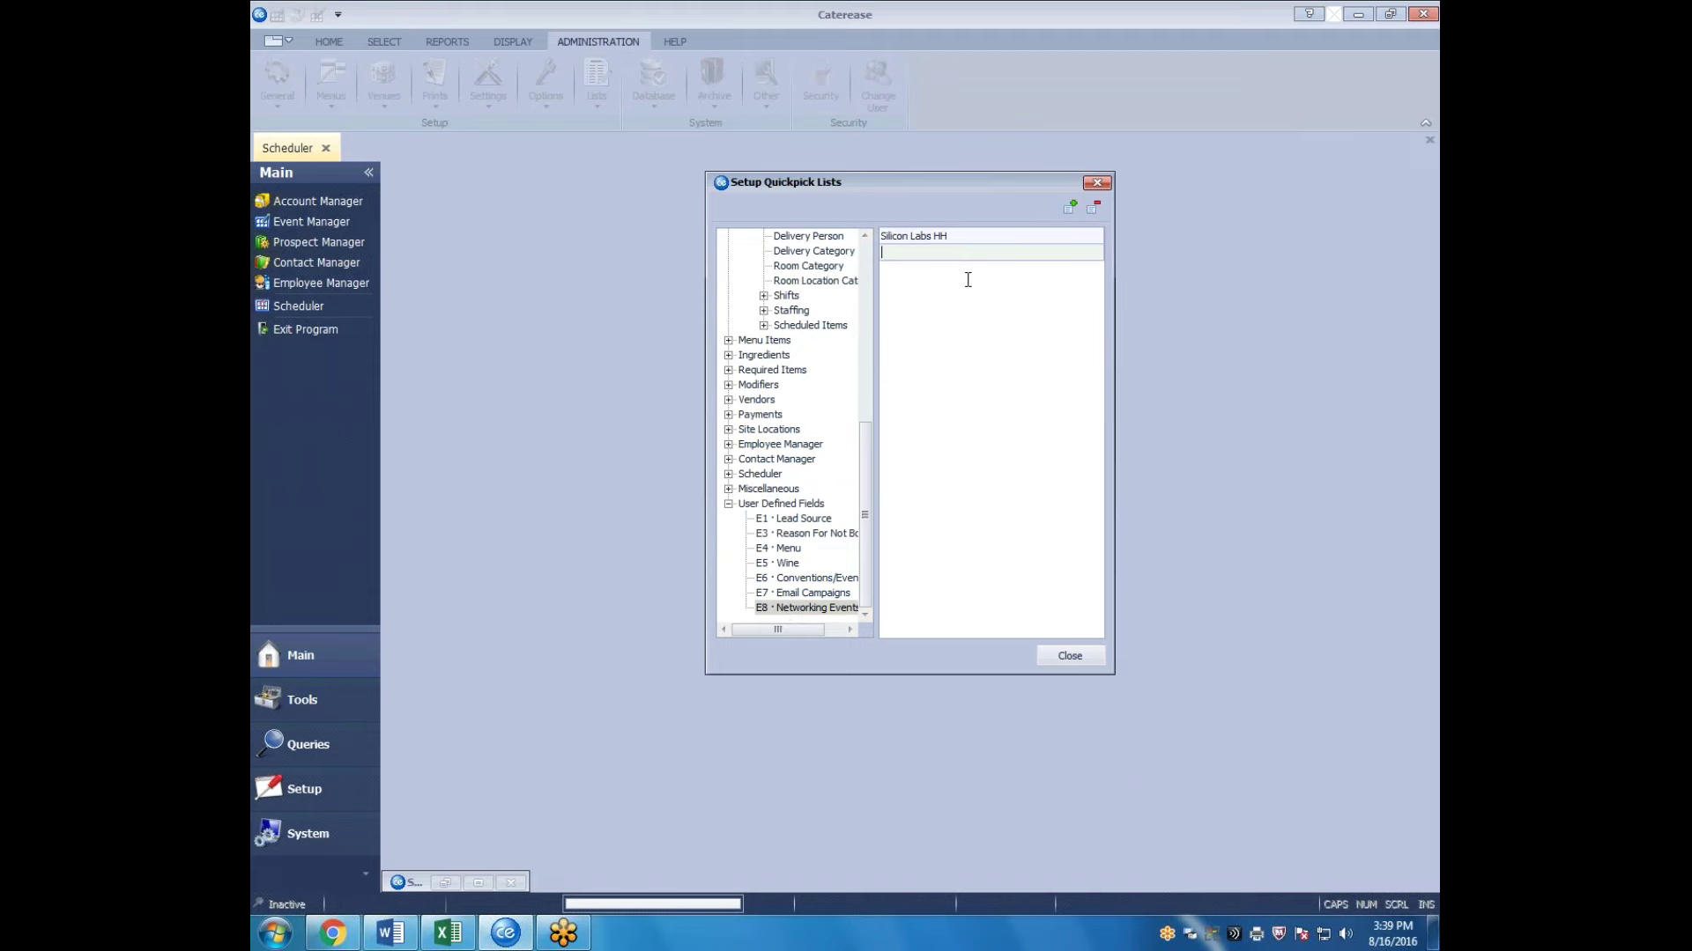
text(Nancy';s Bday party)
key(Return)
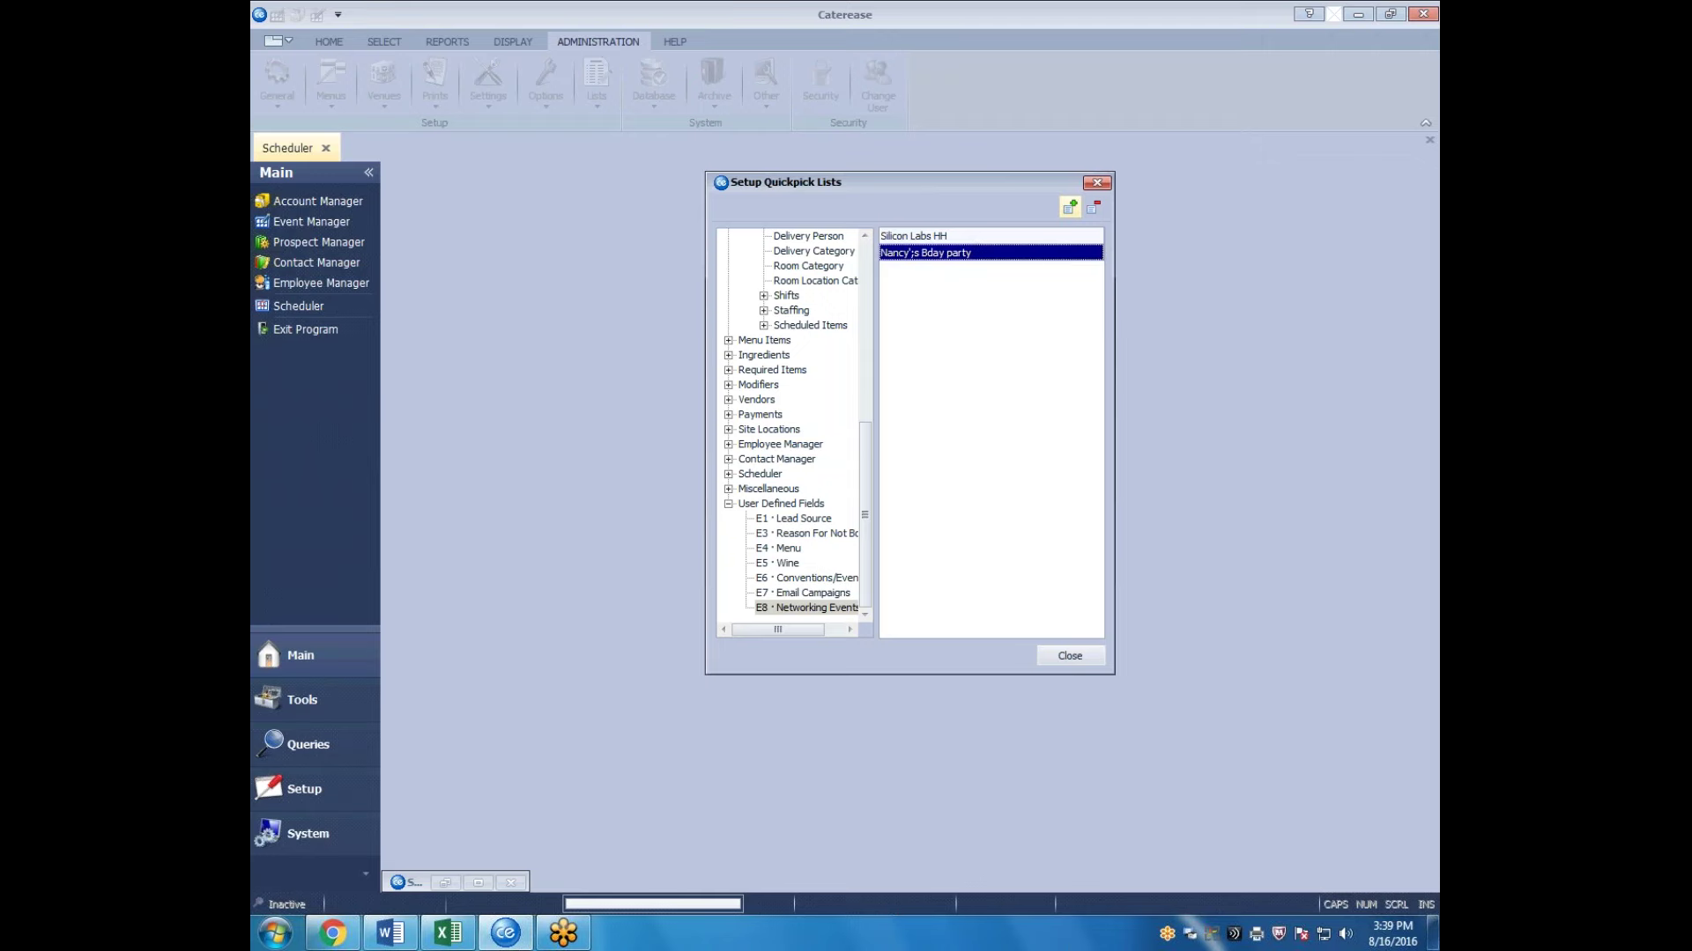
click(1092, 208)
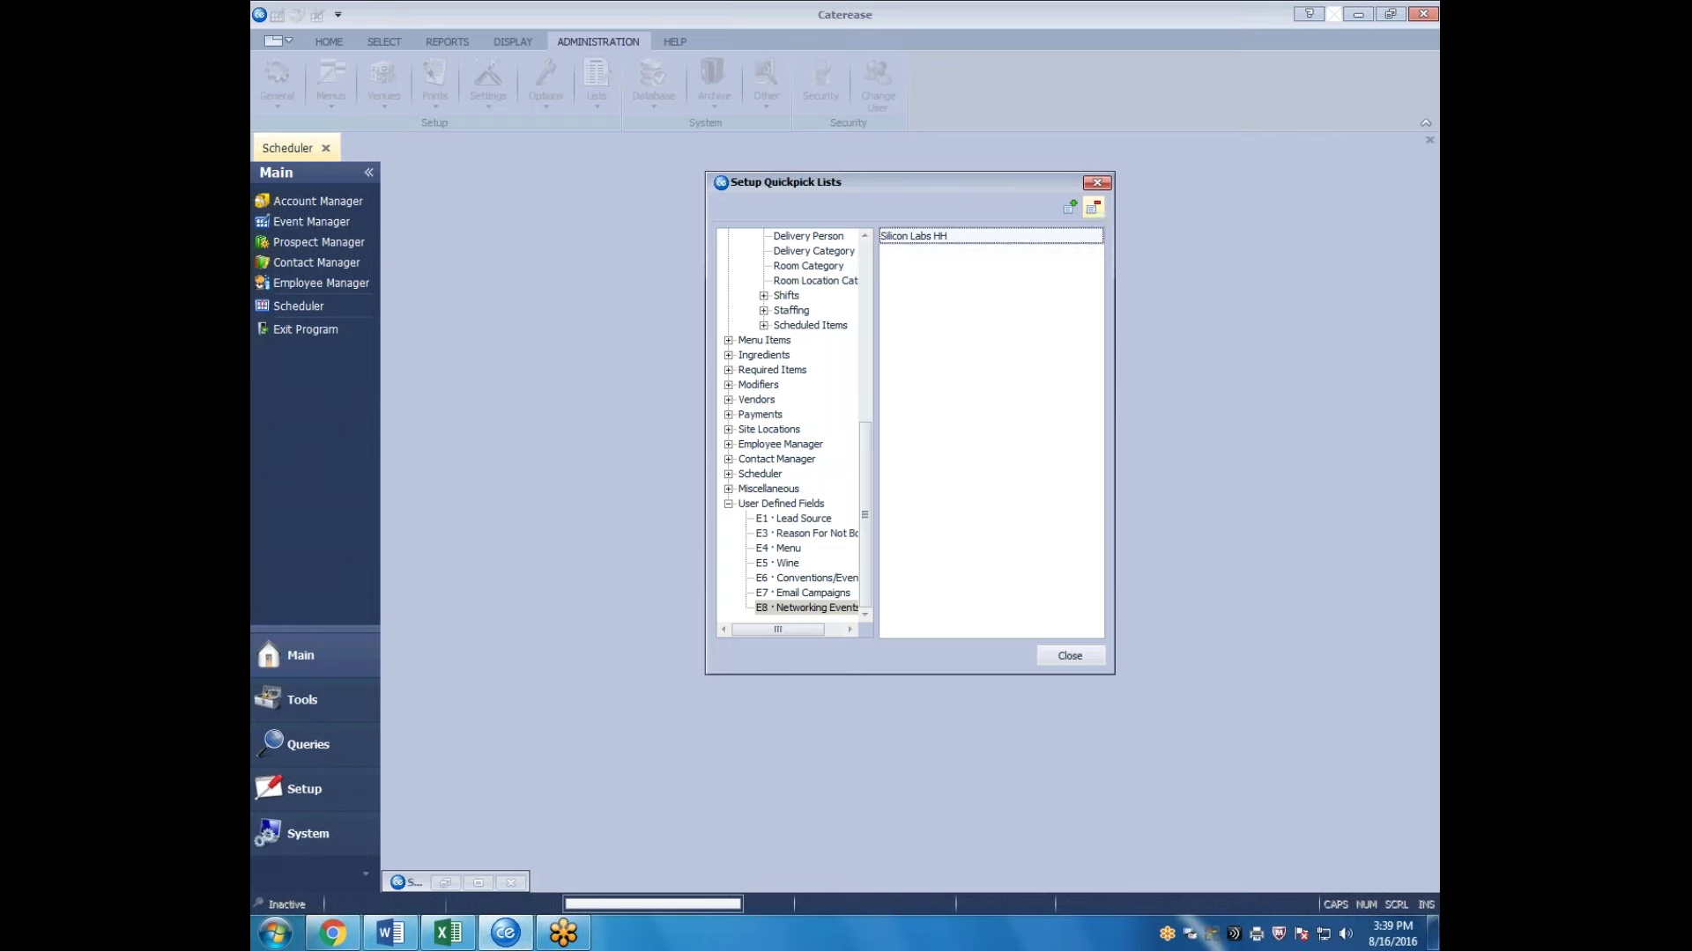
click(1080, 654)
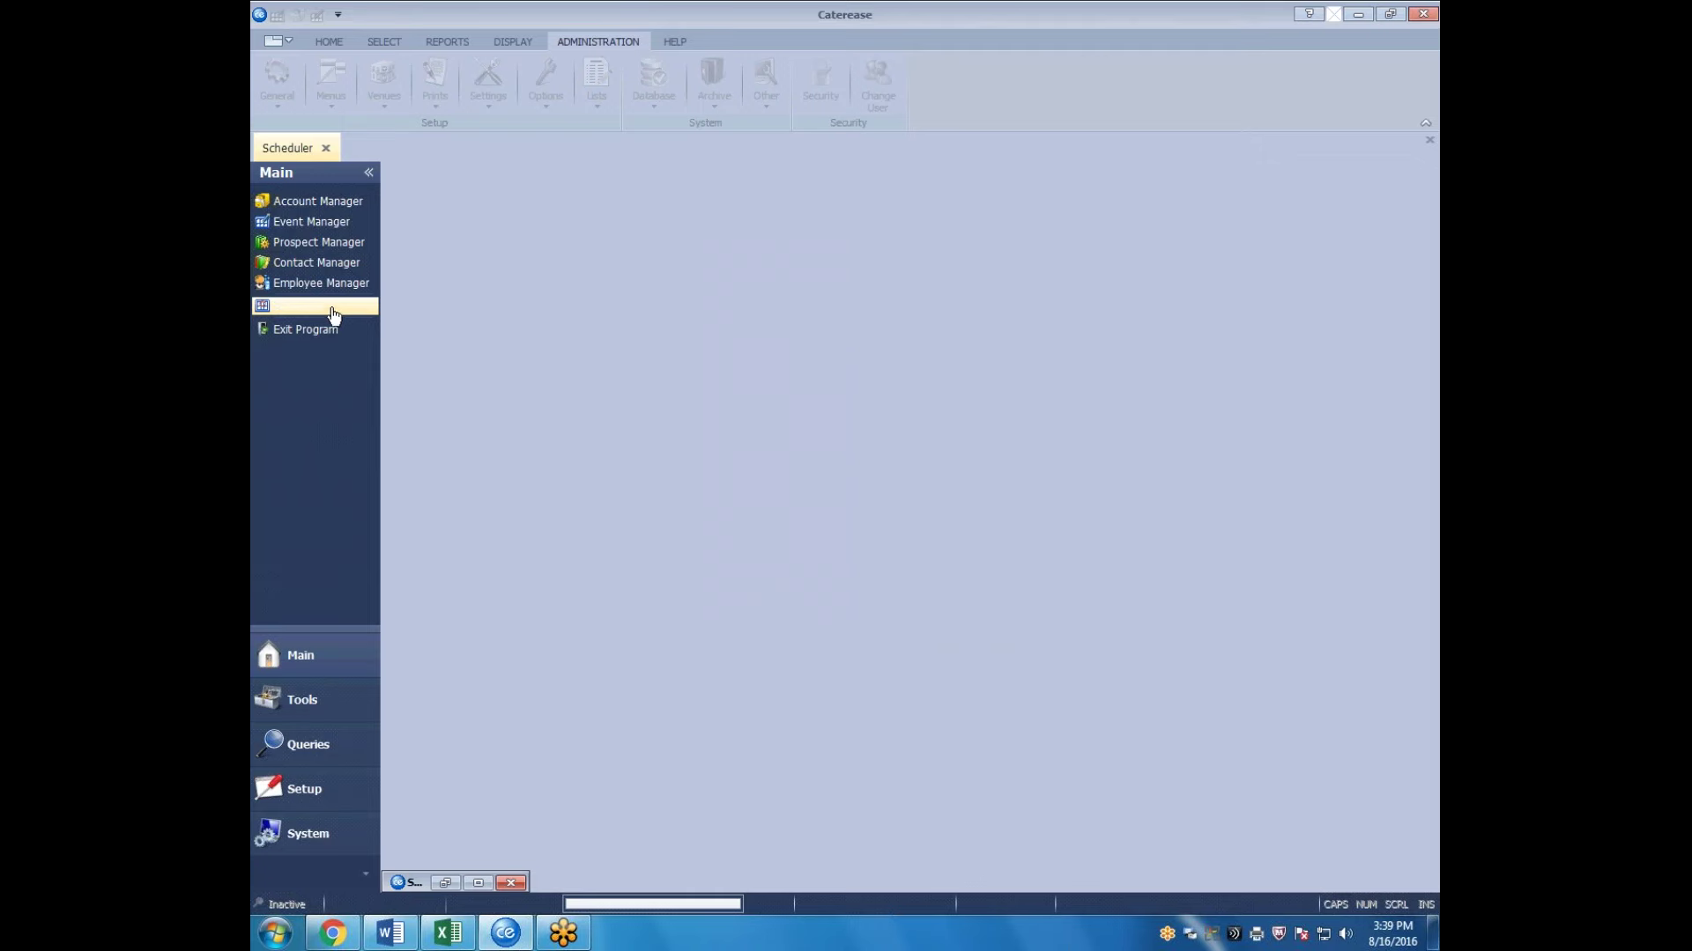
click(332, 309)
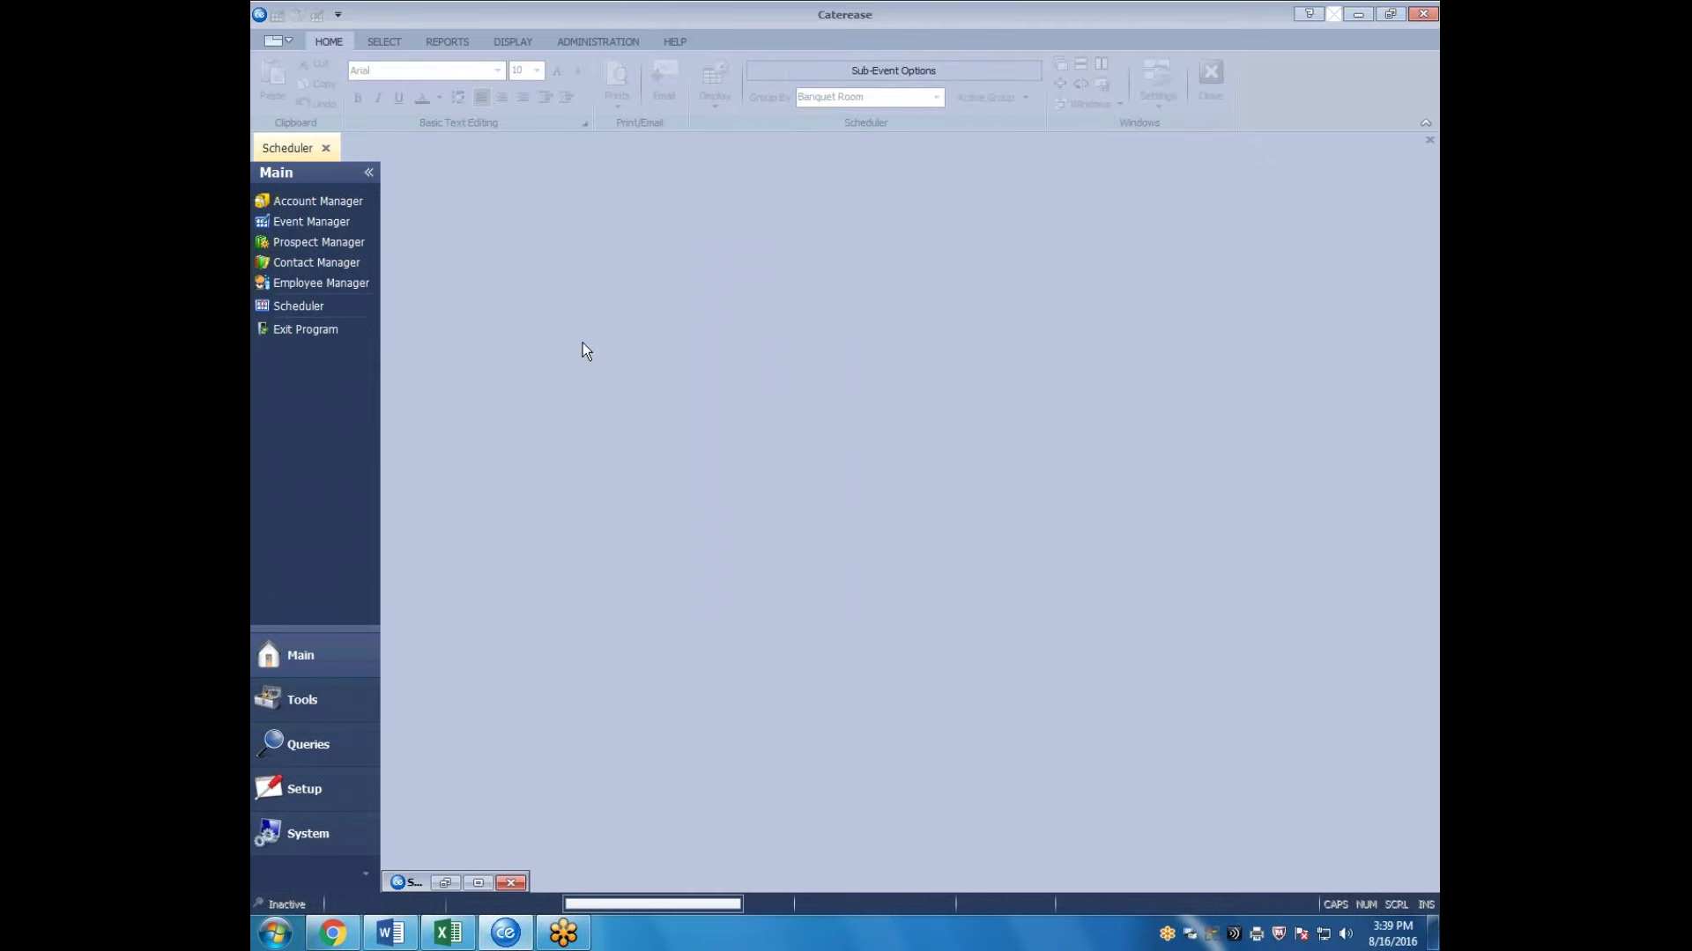
Scroll through the Excel roll-up Analysis sheet, select cell A24, then return to Caterease.
click(447, 934)
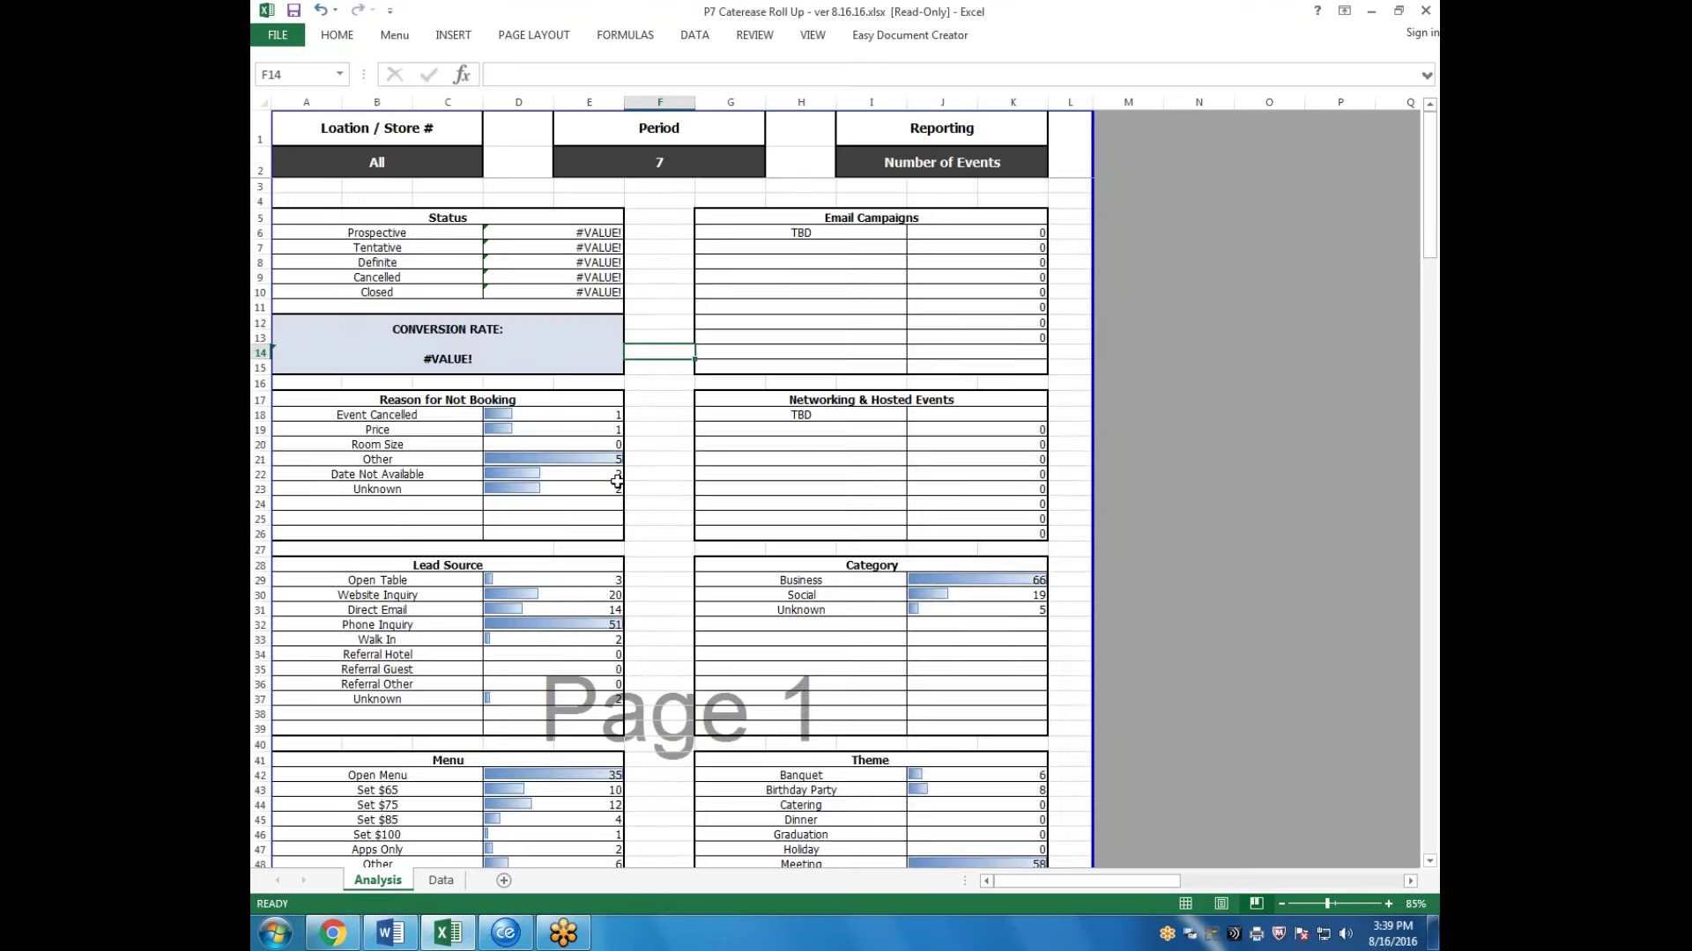
scroll(617, 482, down, 4)
scroll(635, 498, down, 4)
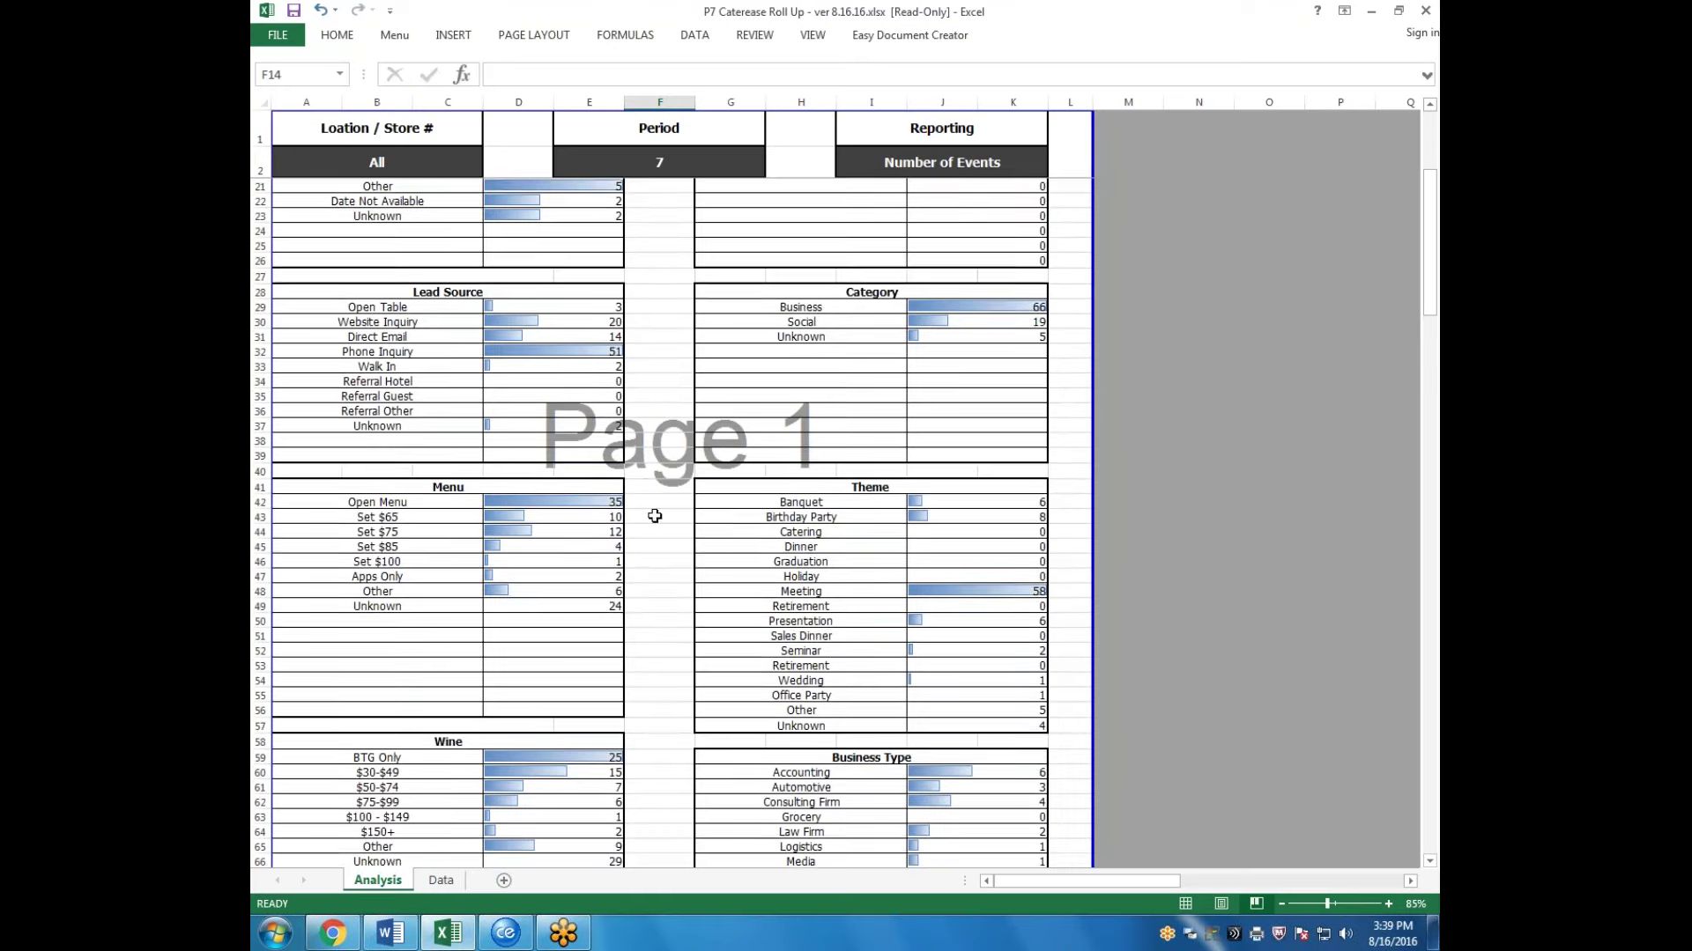
scroll(660, 518, up, 6)
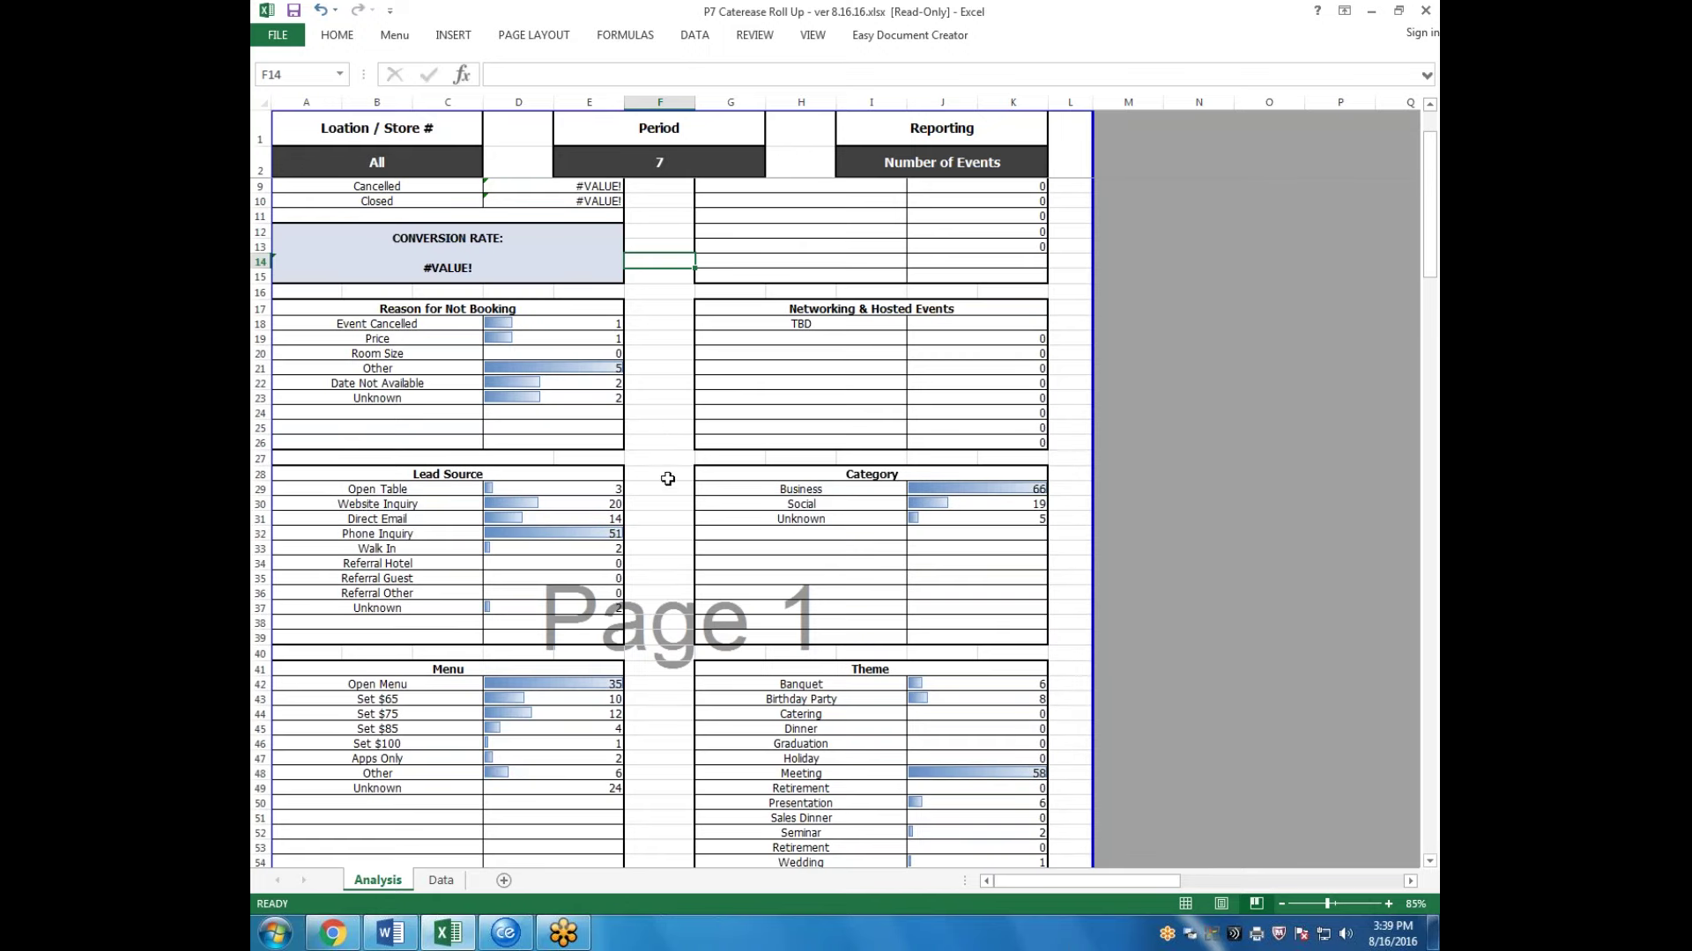
click(372, 414)
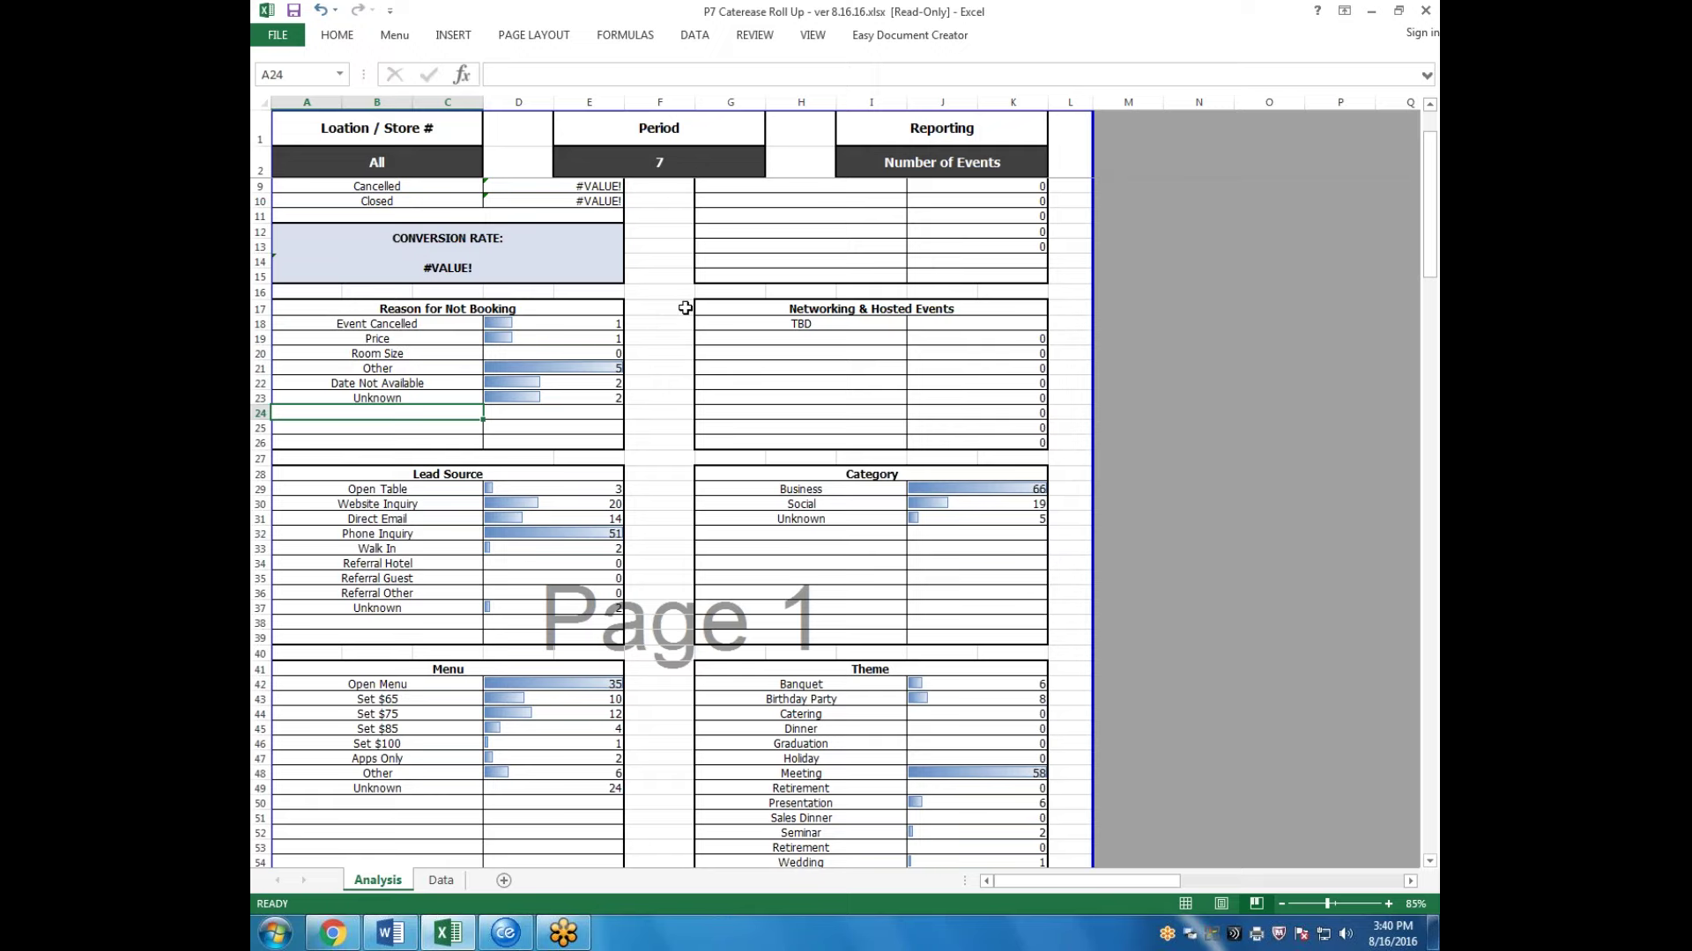
click(505, 933)
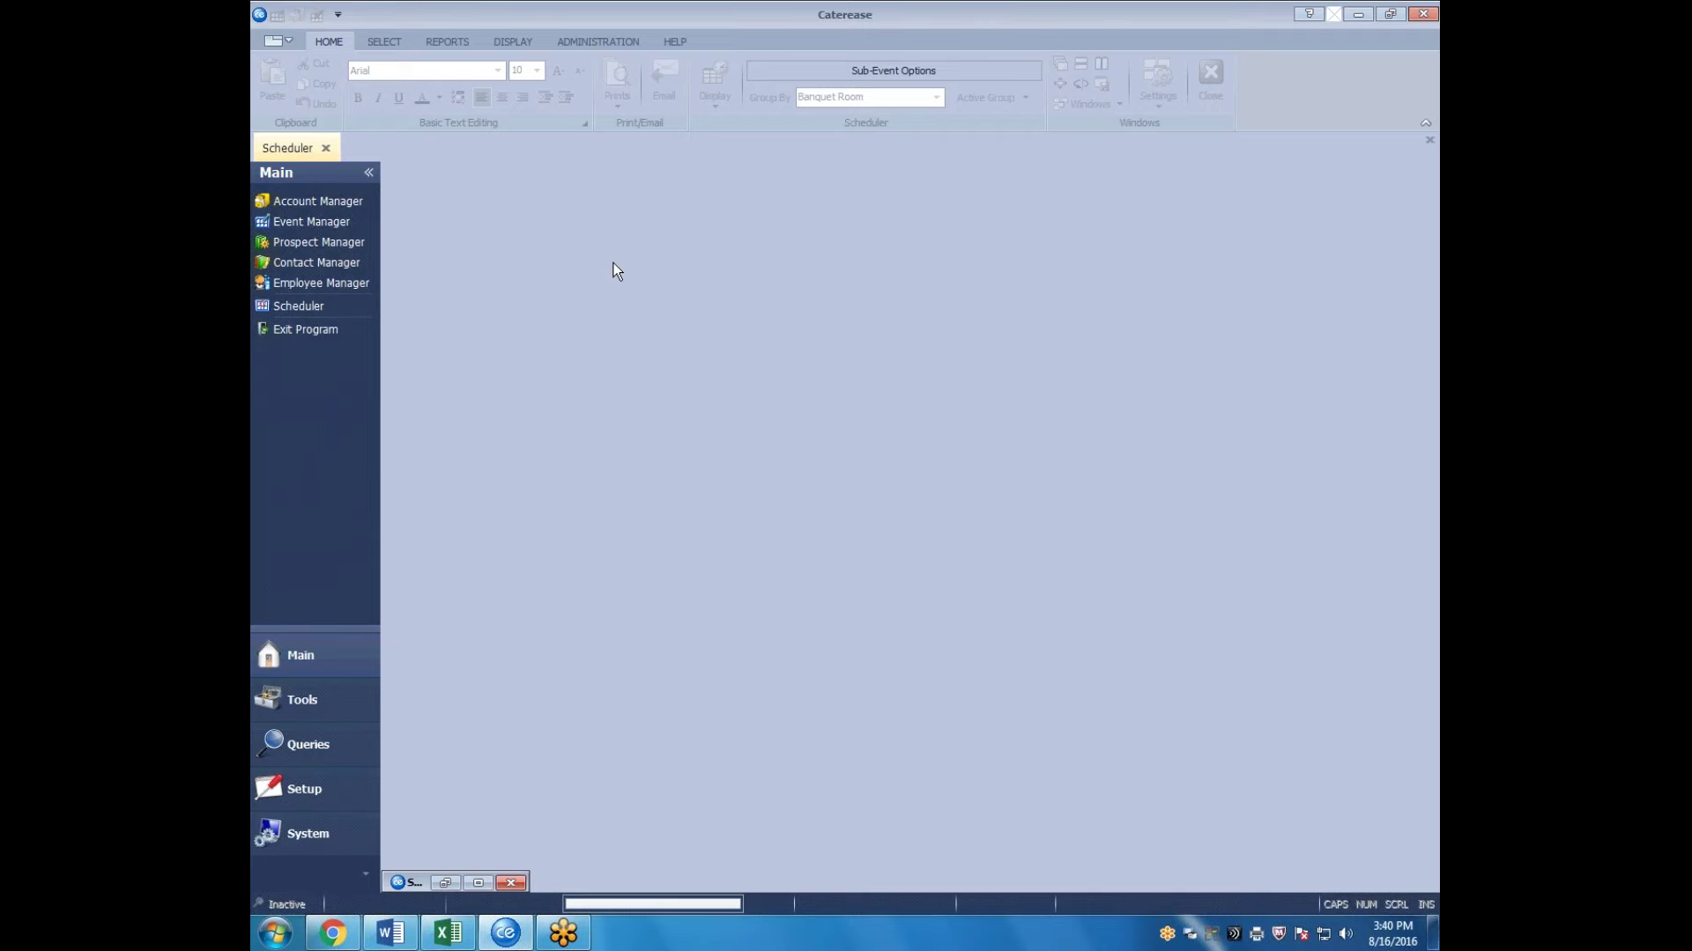
Reopen the Scheduler and restore its minimized window to fill the workspace.
click(300, 305)
click(477, 883)
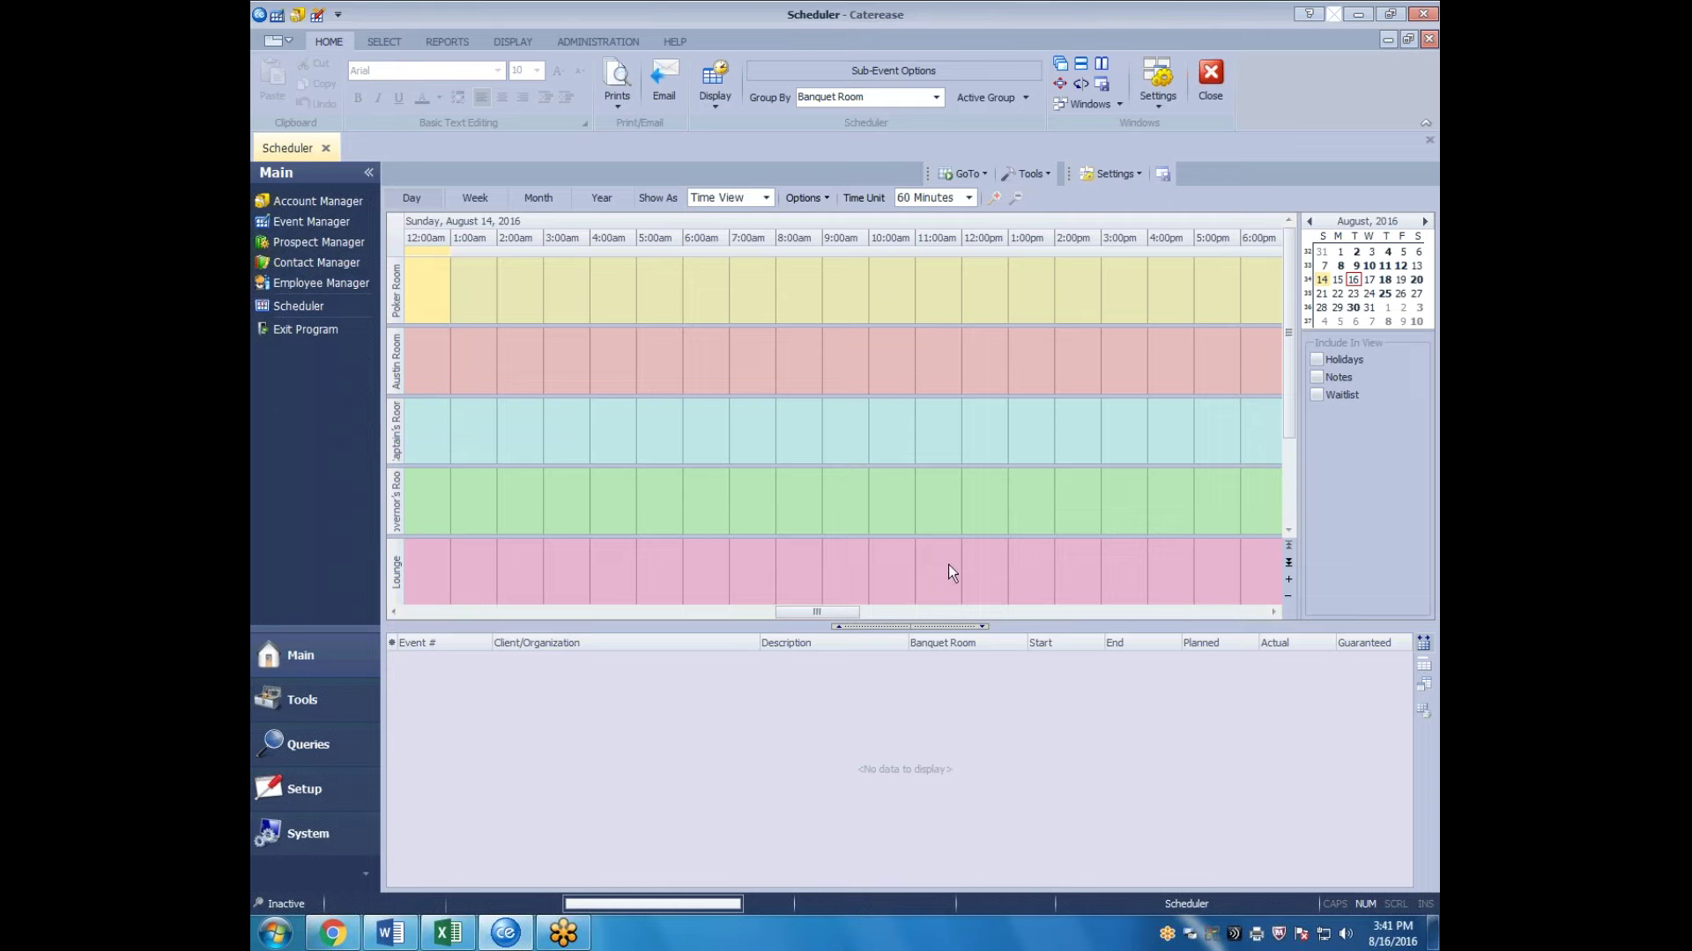
Run the Current Events query from Tools with Cancelled and Closed statuses excluded.
click(309, 703)
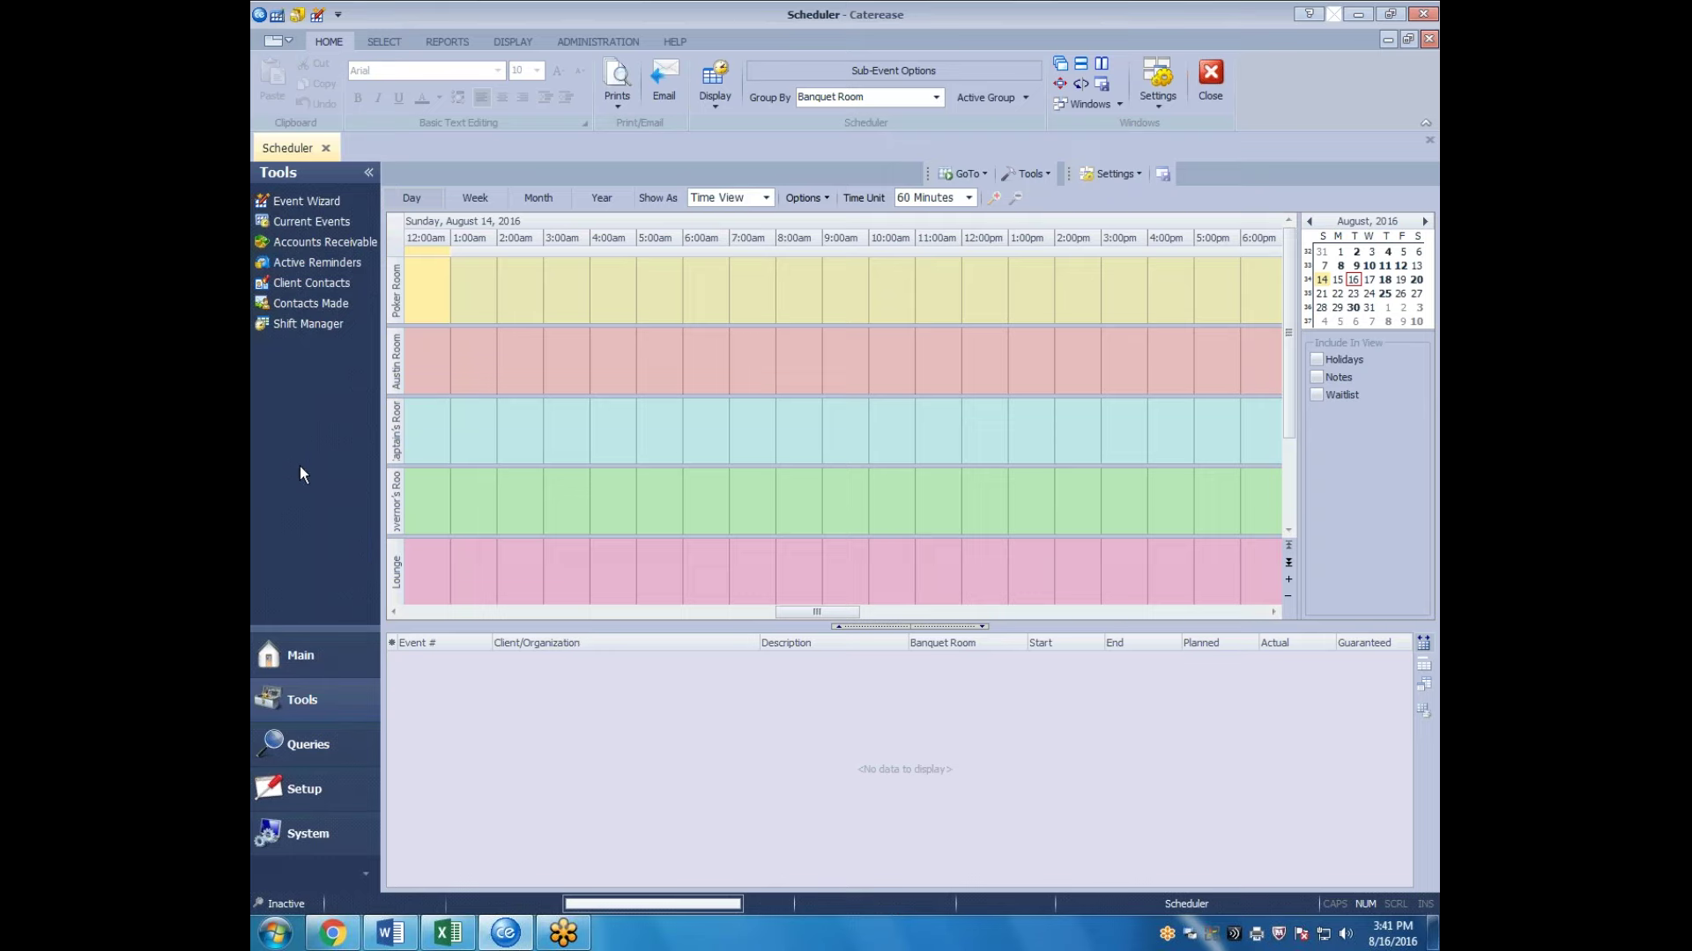
click(308, 222)
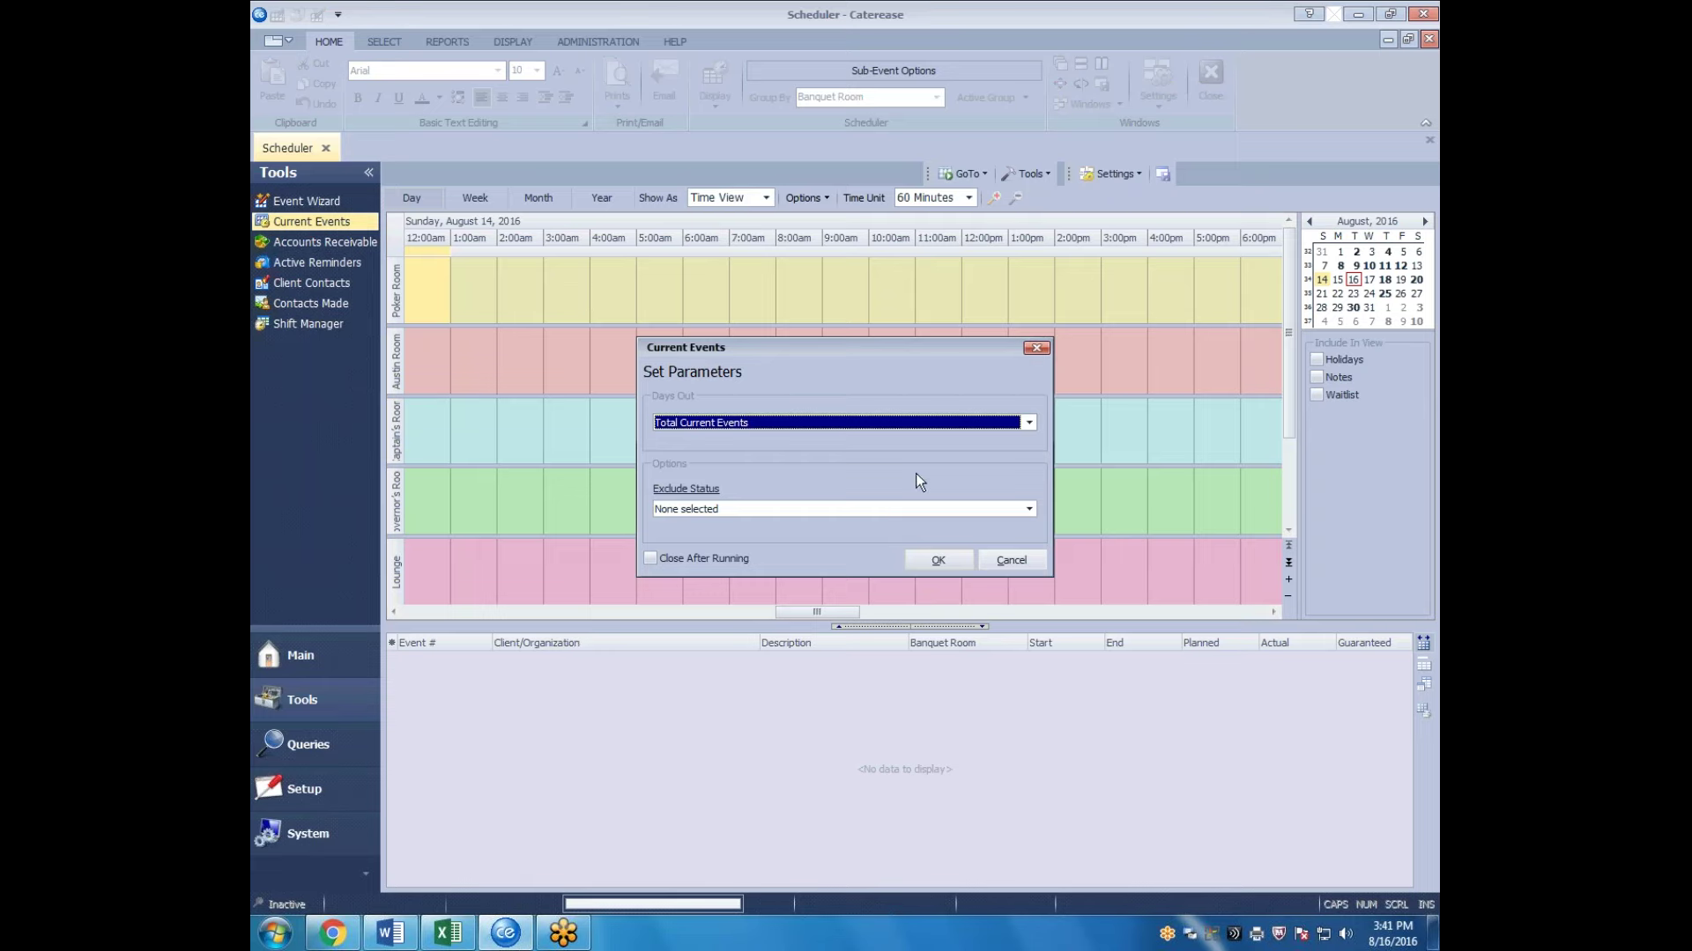
click(1027, 509)
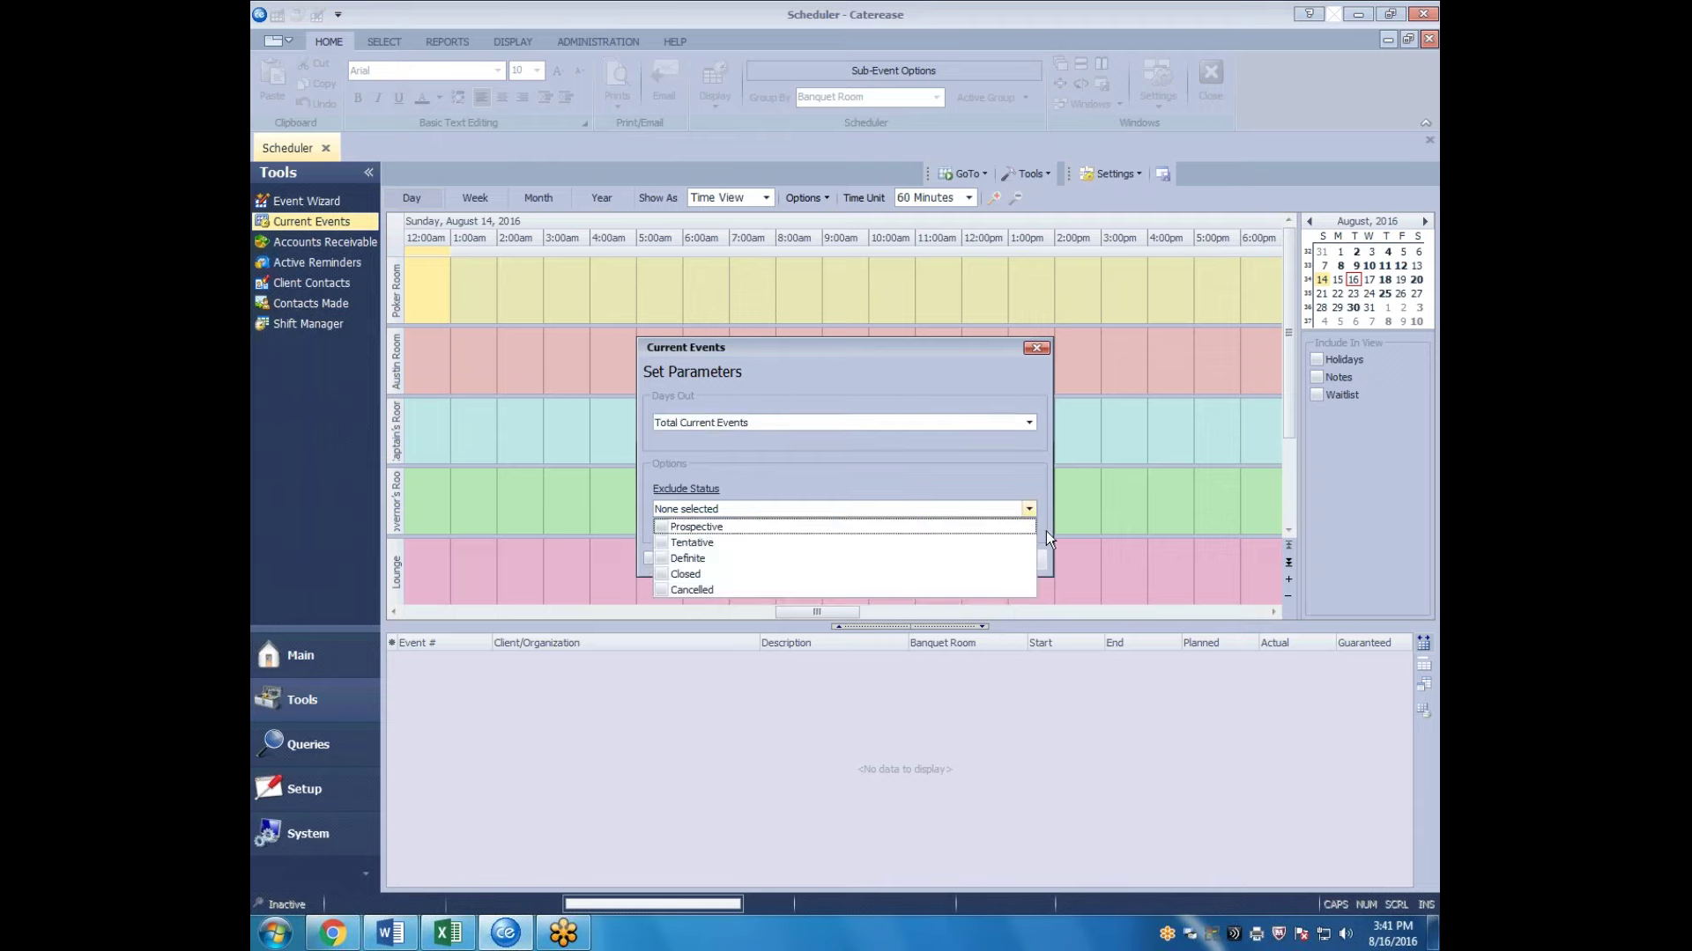
click(663, 592)
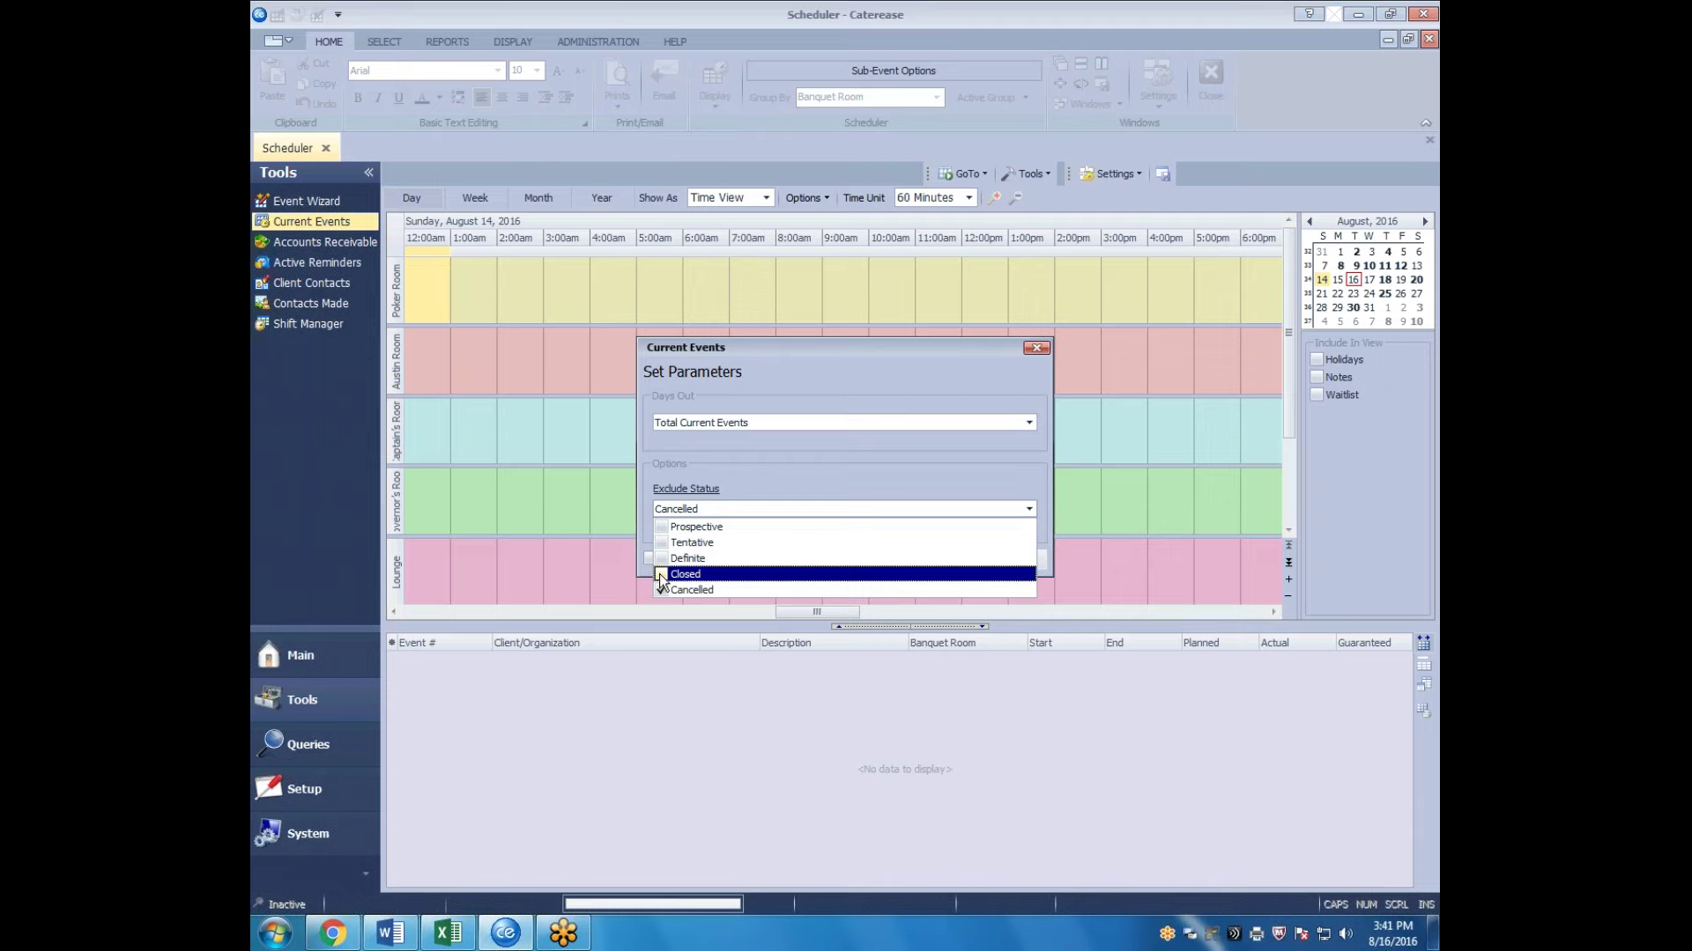
click(661, 576)
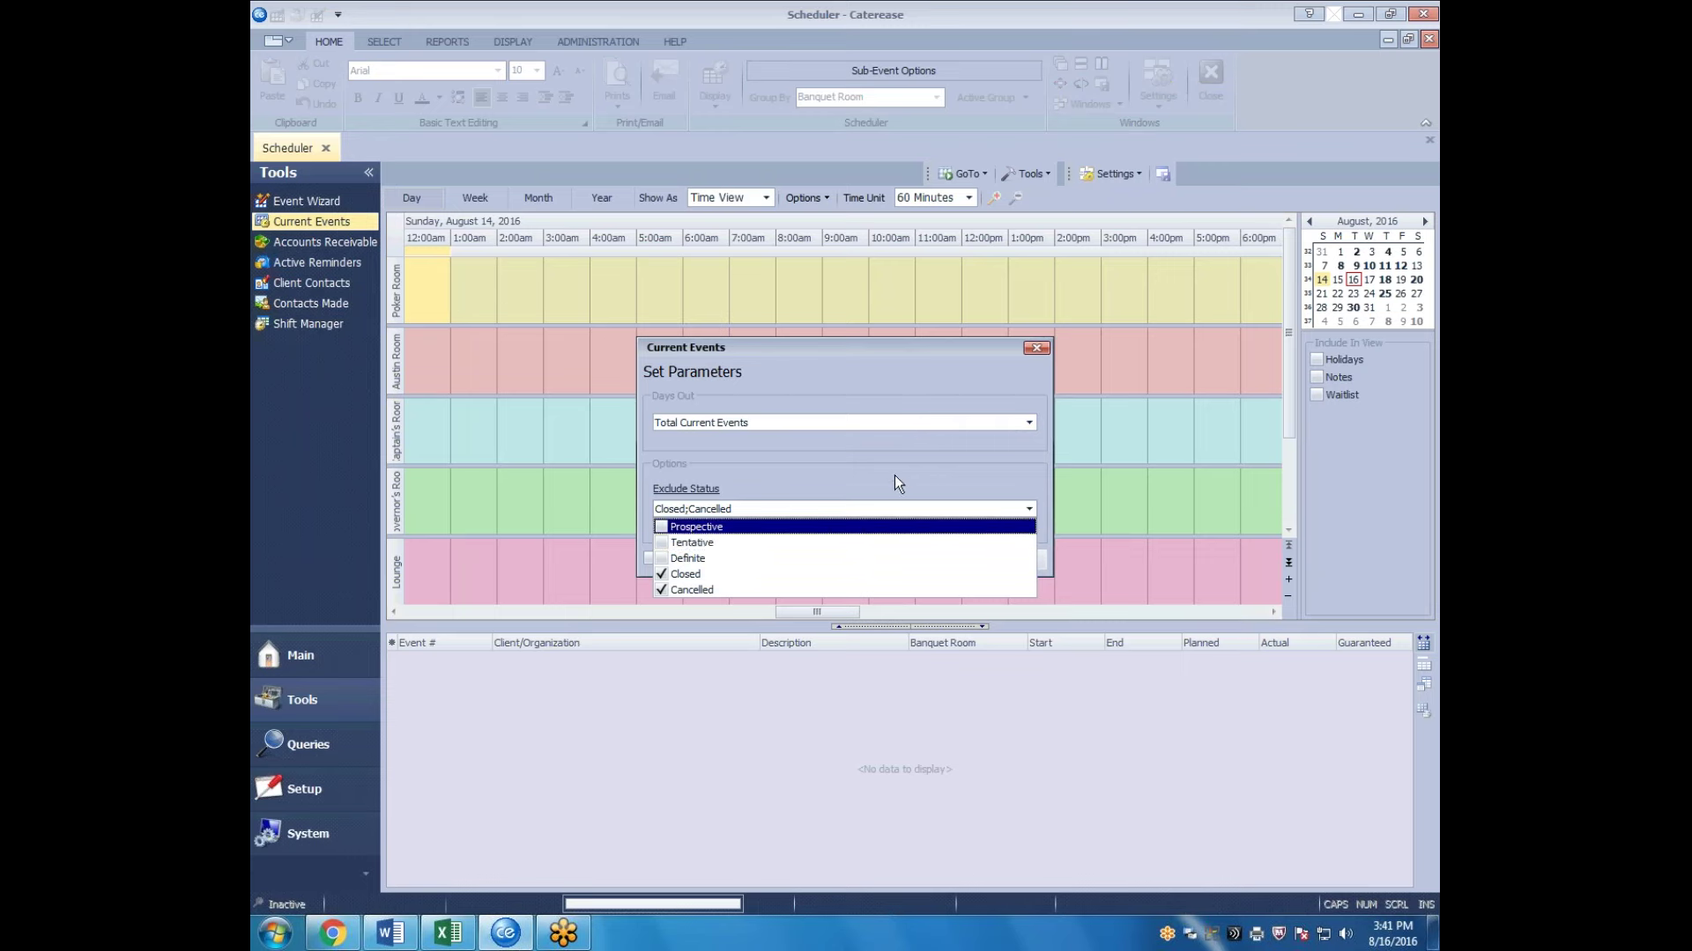
click(949, 490)
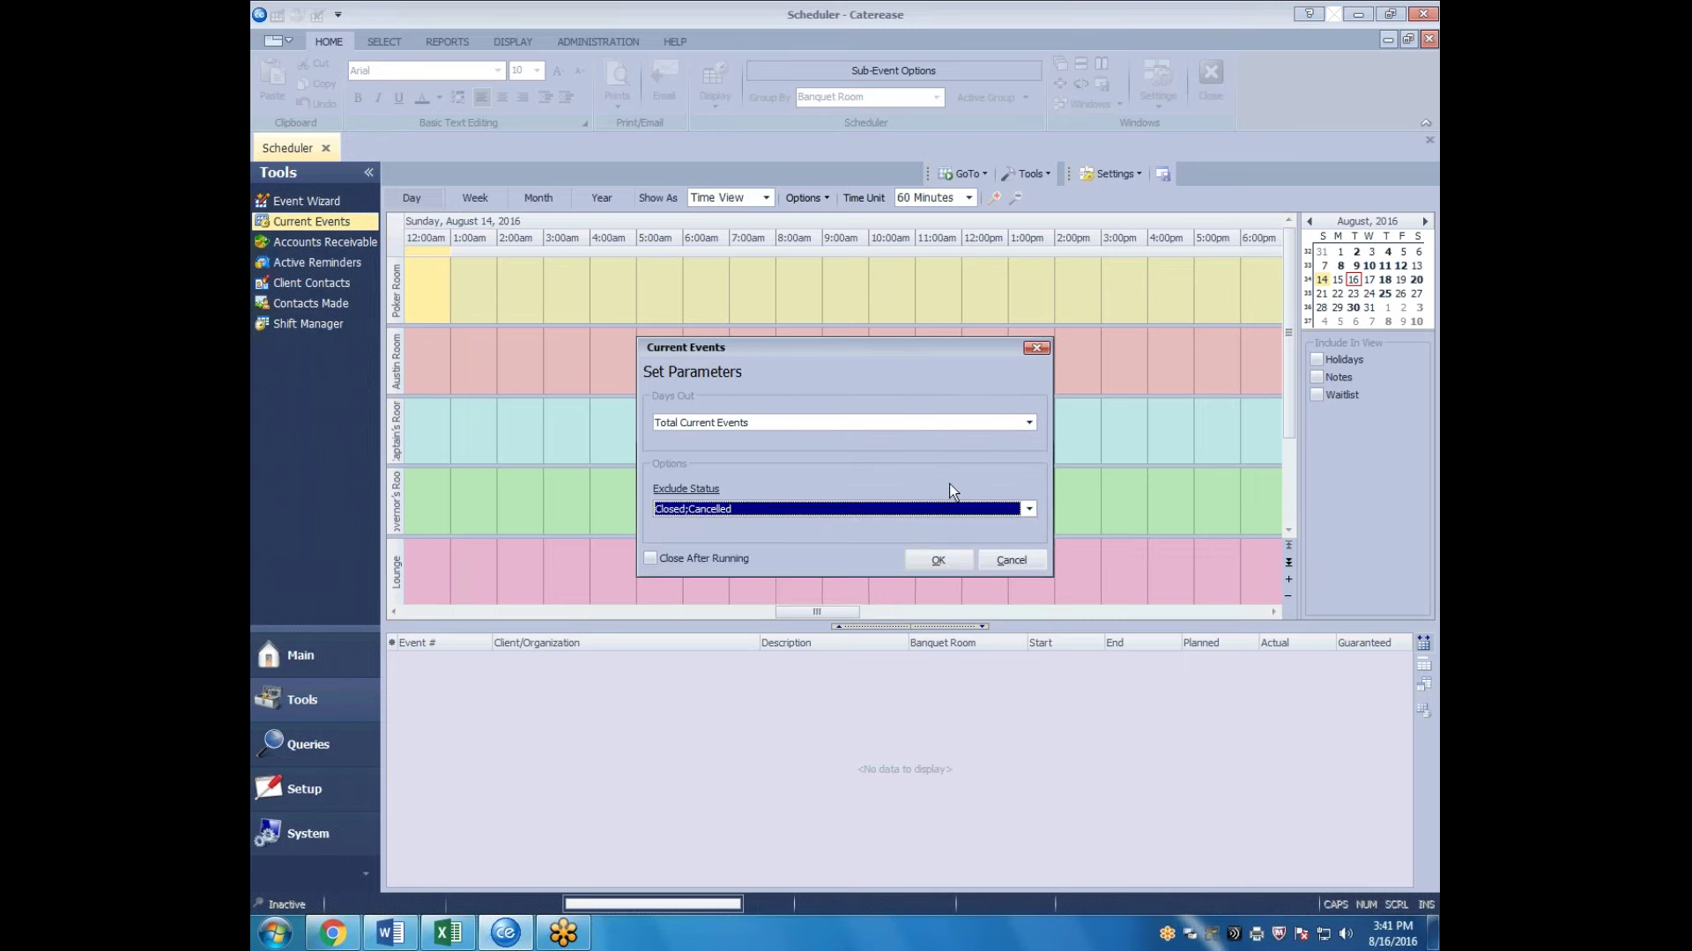
click(939, 562)
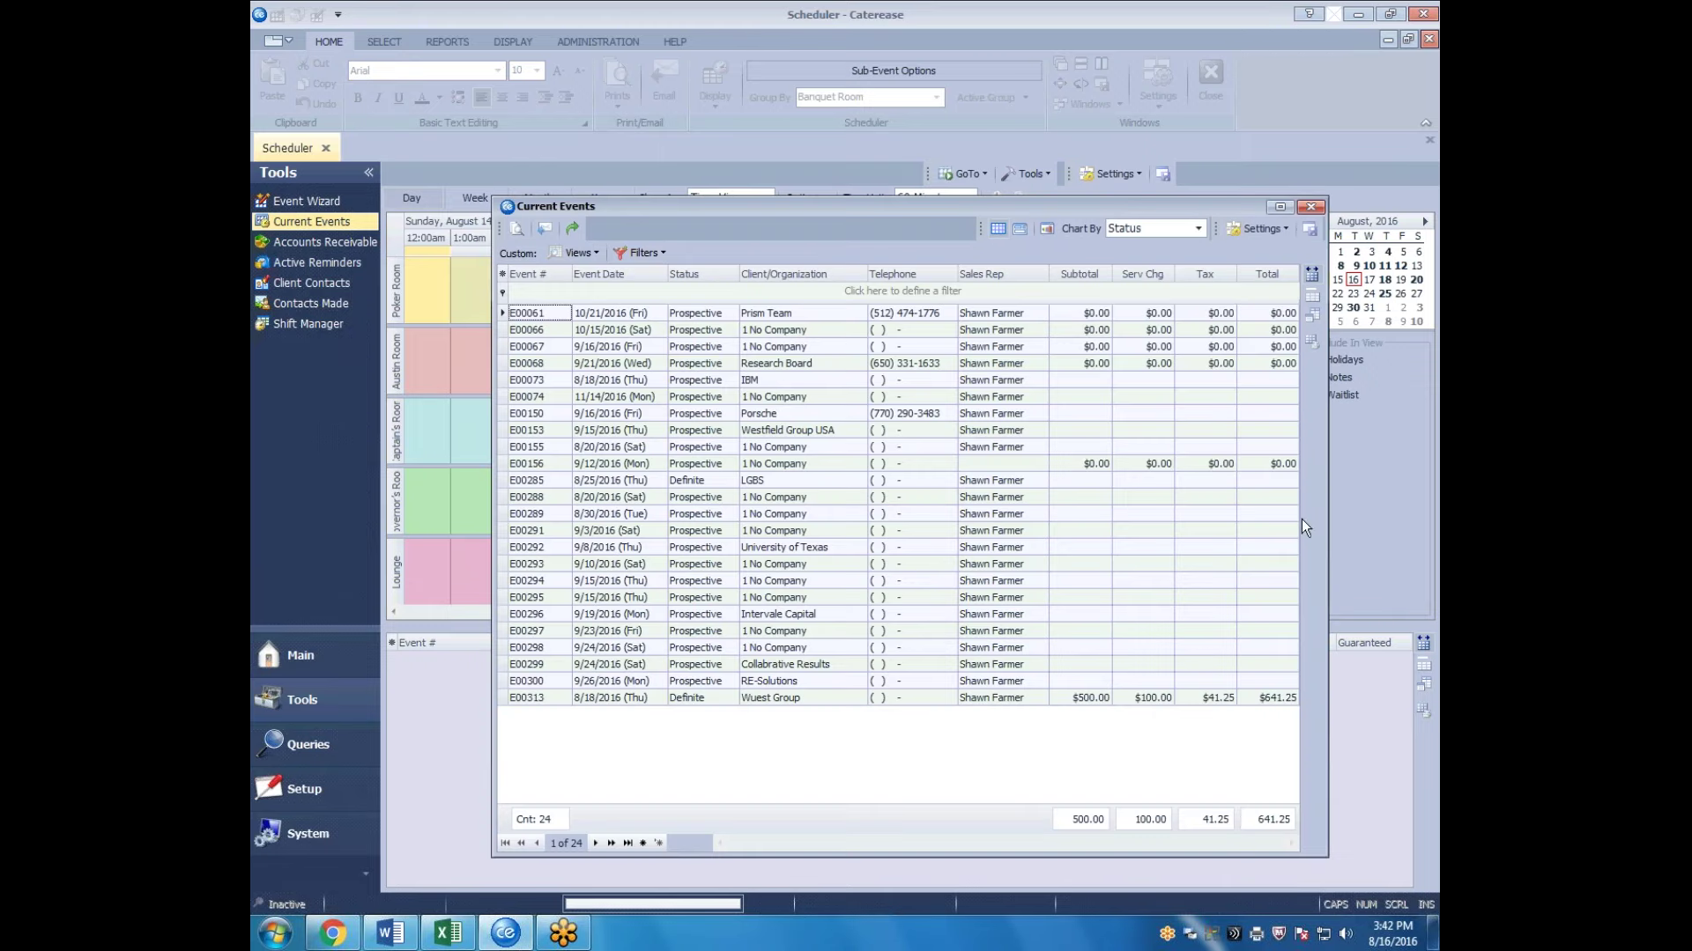
Maximize the Current Events results and sort them by Event Date, earliest first.
click(1279, 208)
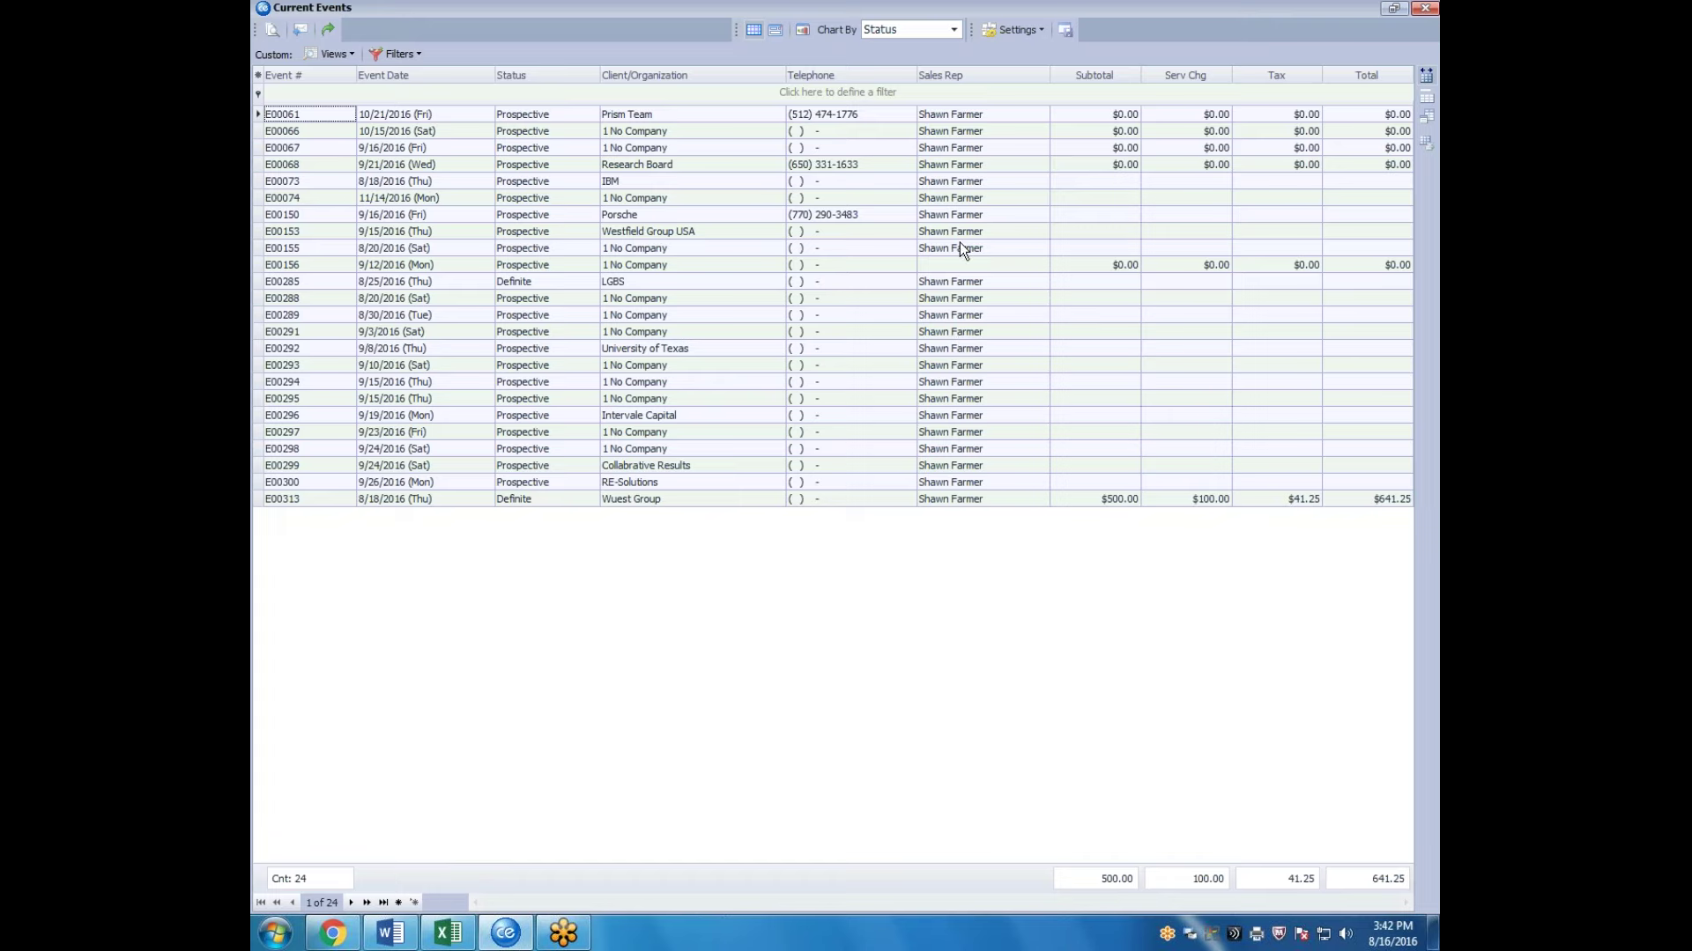
click(388, 74)
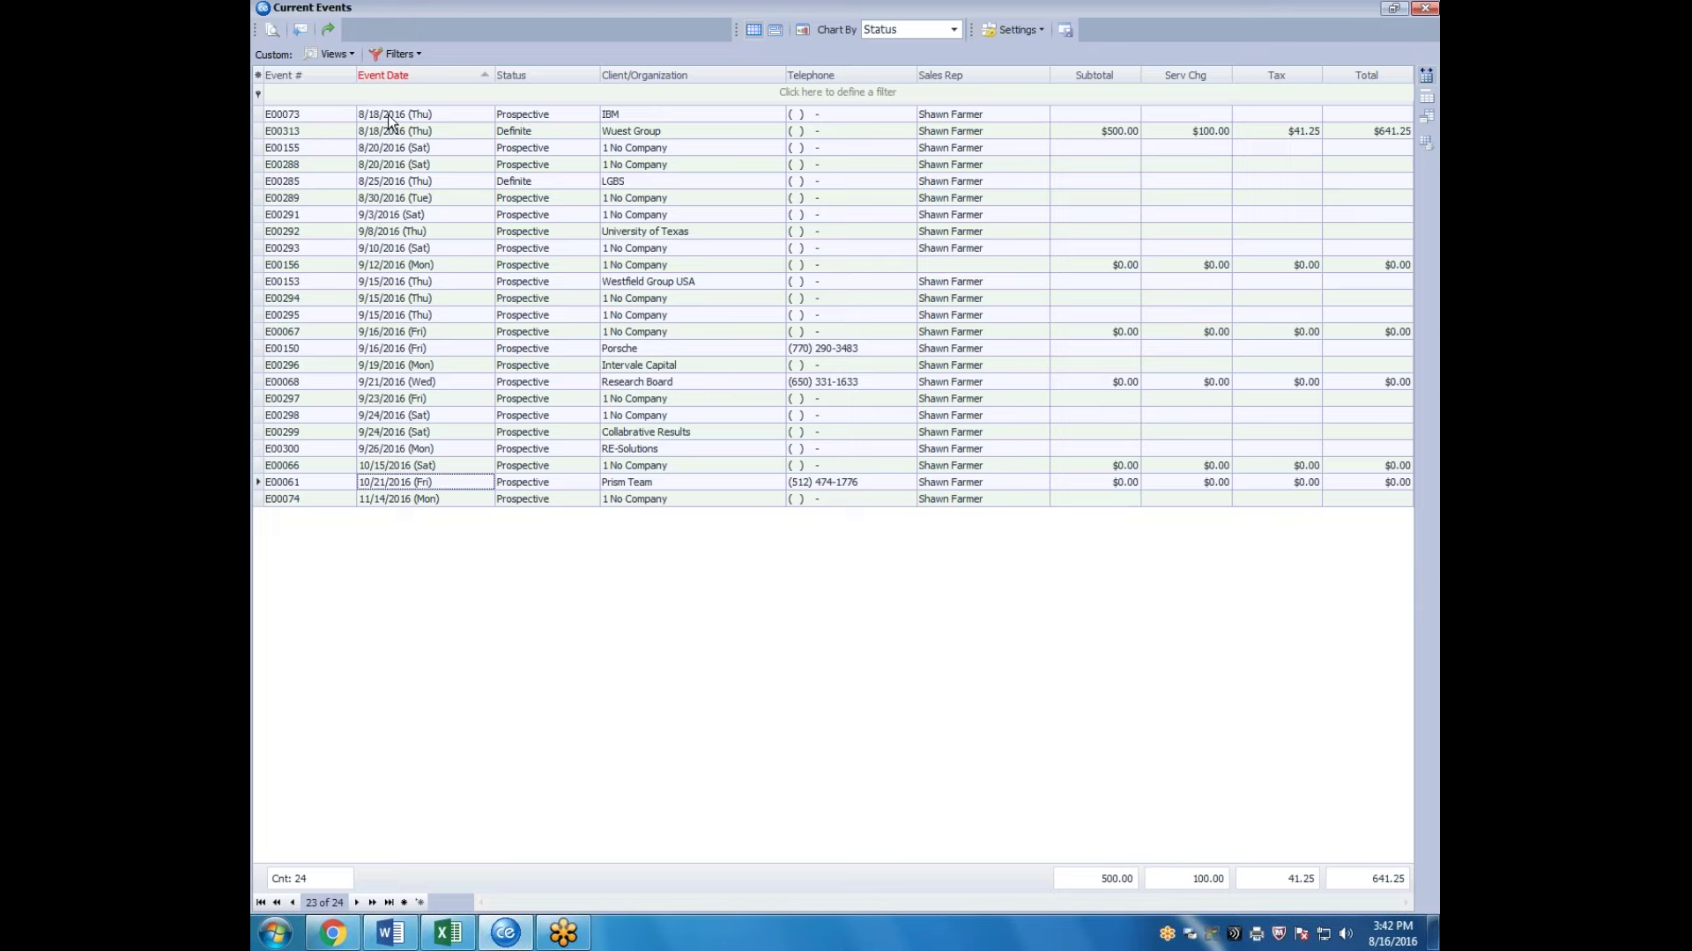
click(513, 115)
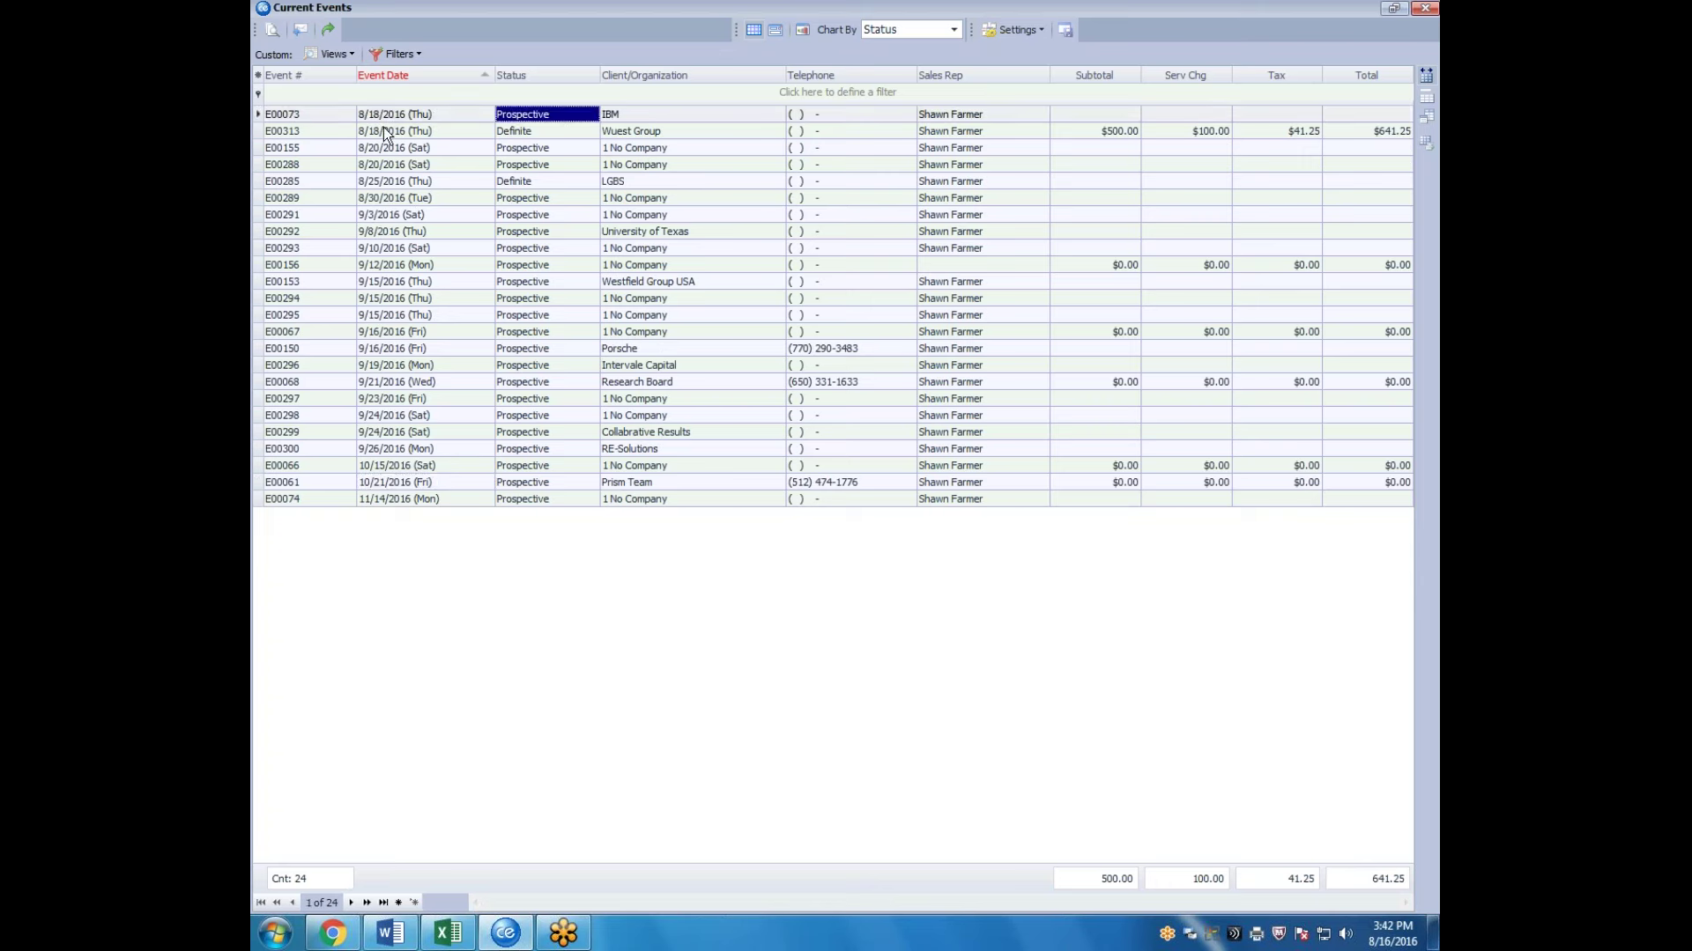
click(509, 131)
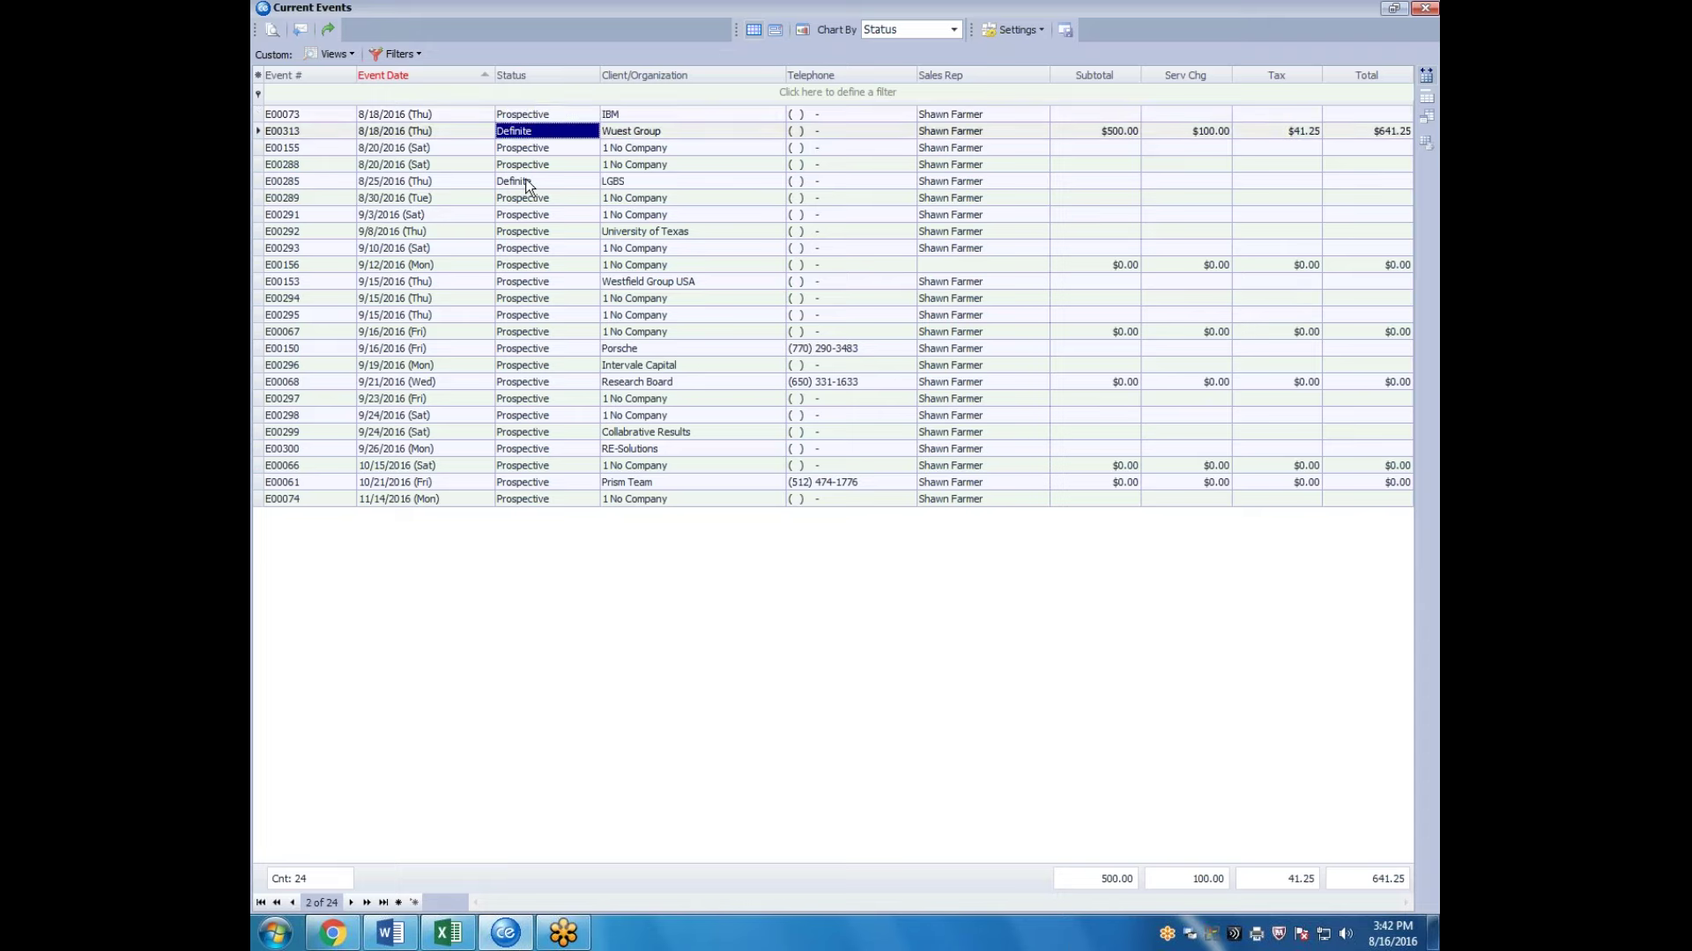
click(515, 165)
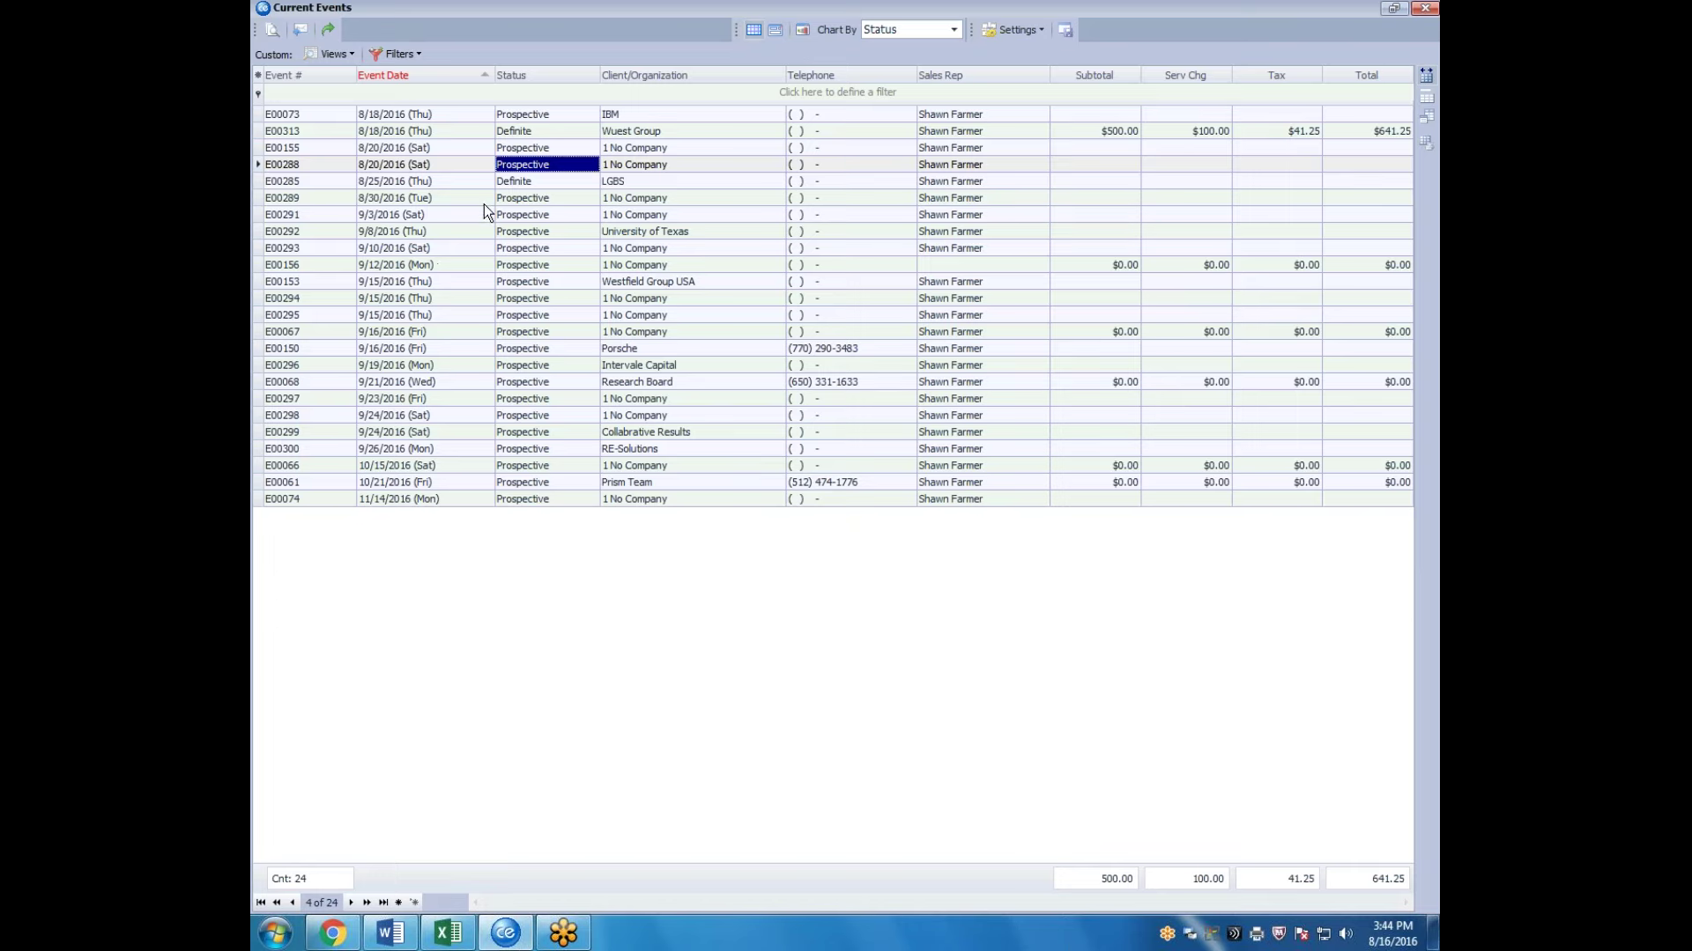
click(503, 183)
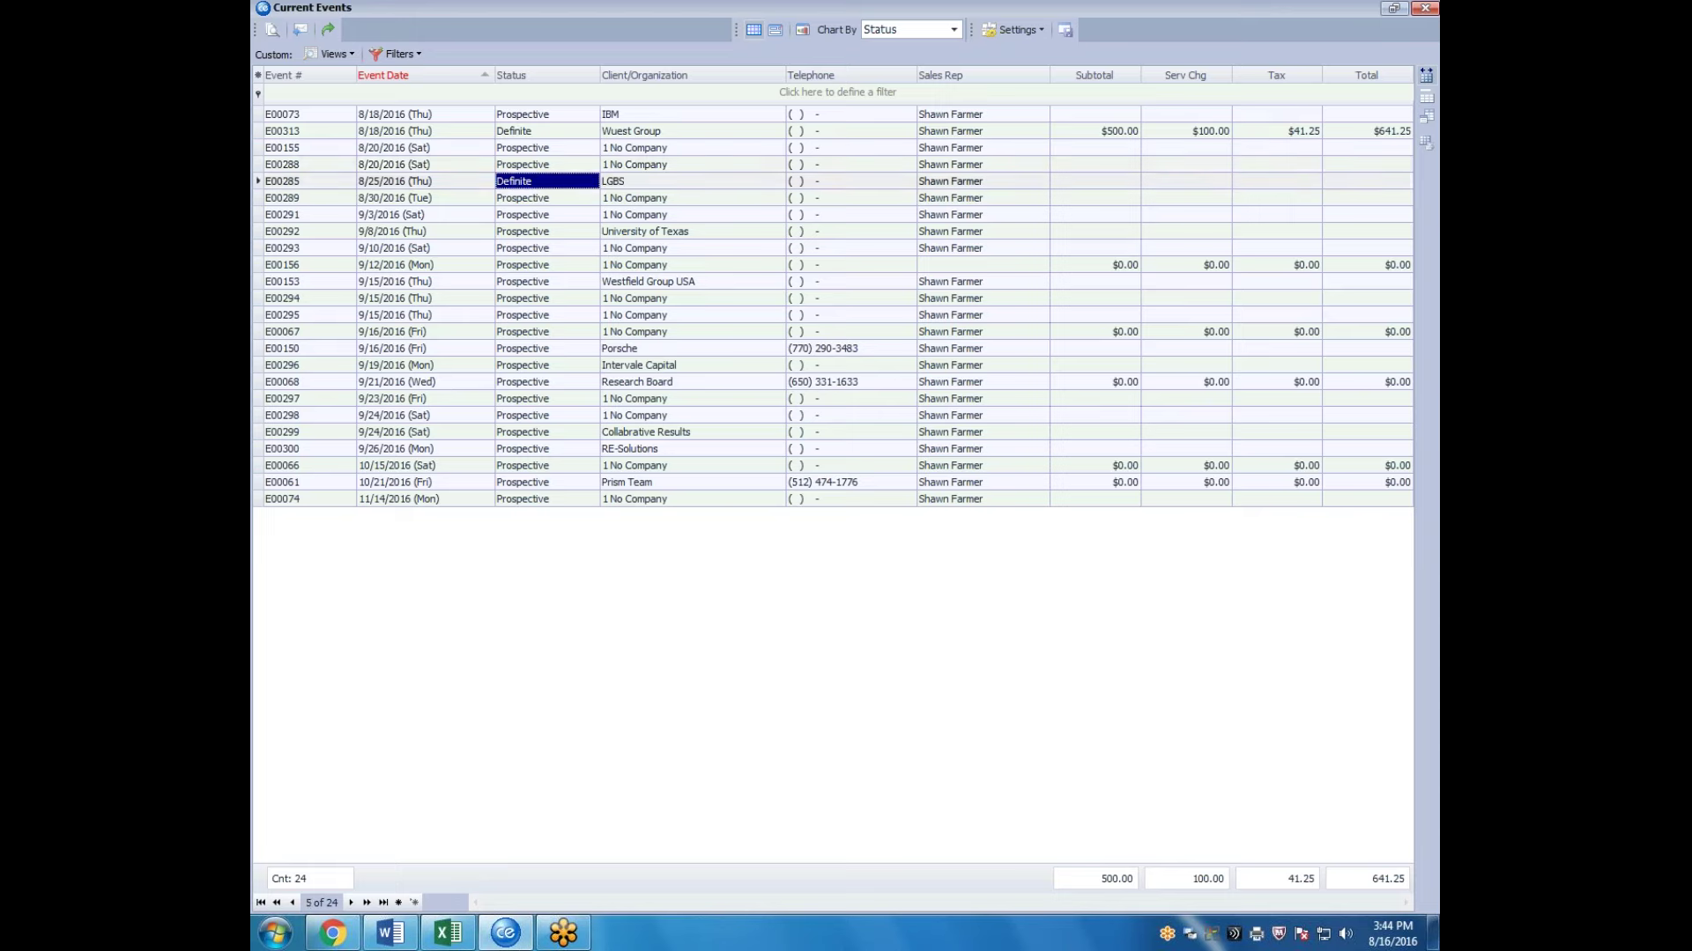
click(510, 134)
click(531, 188)
click(562, 220)
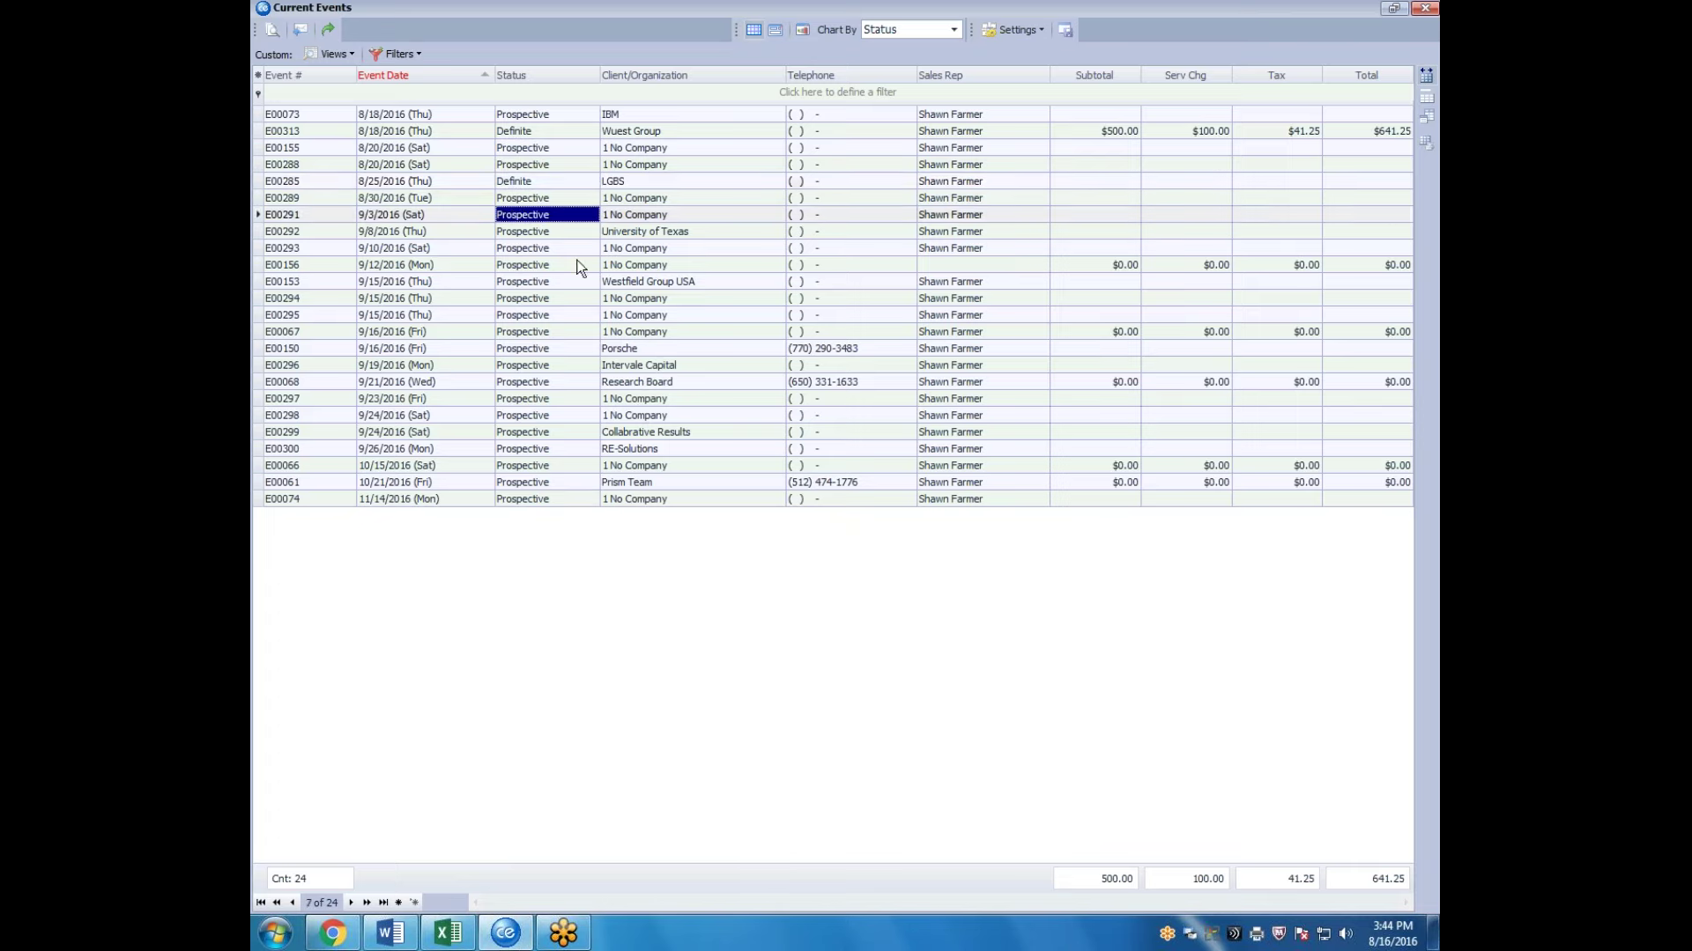
click(578, 262)
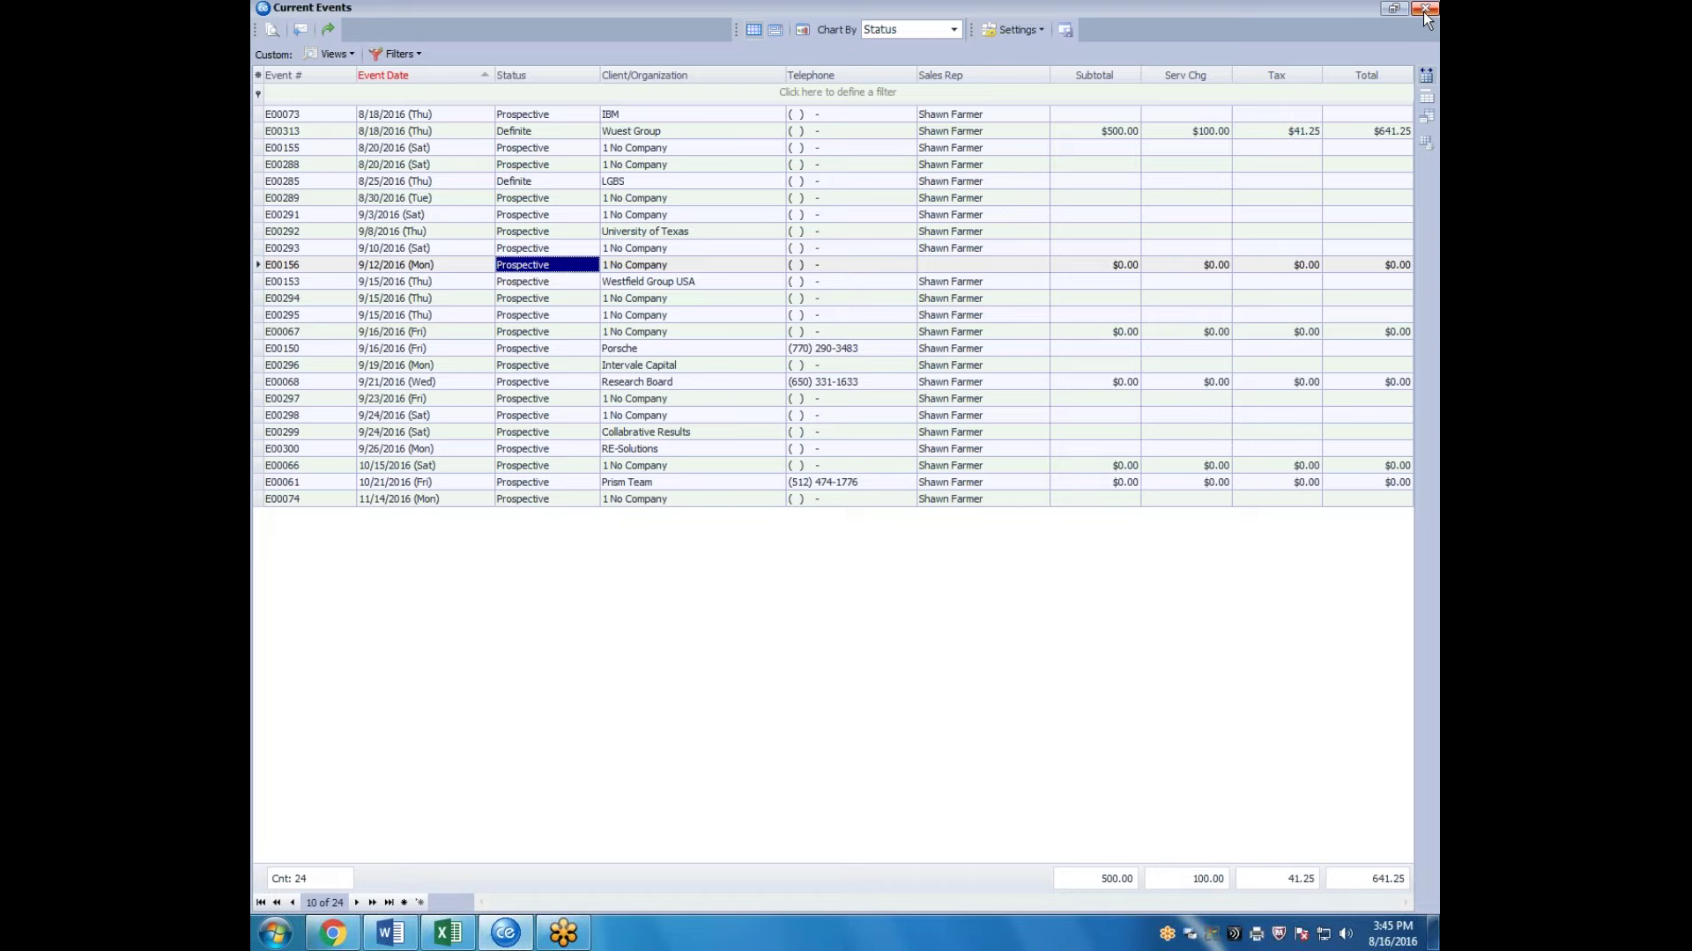
click(1426, 10)
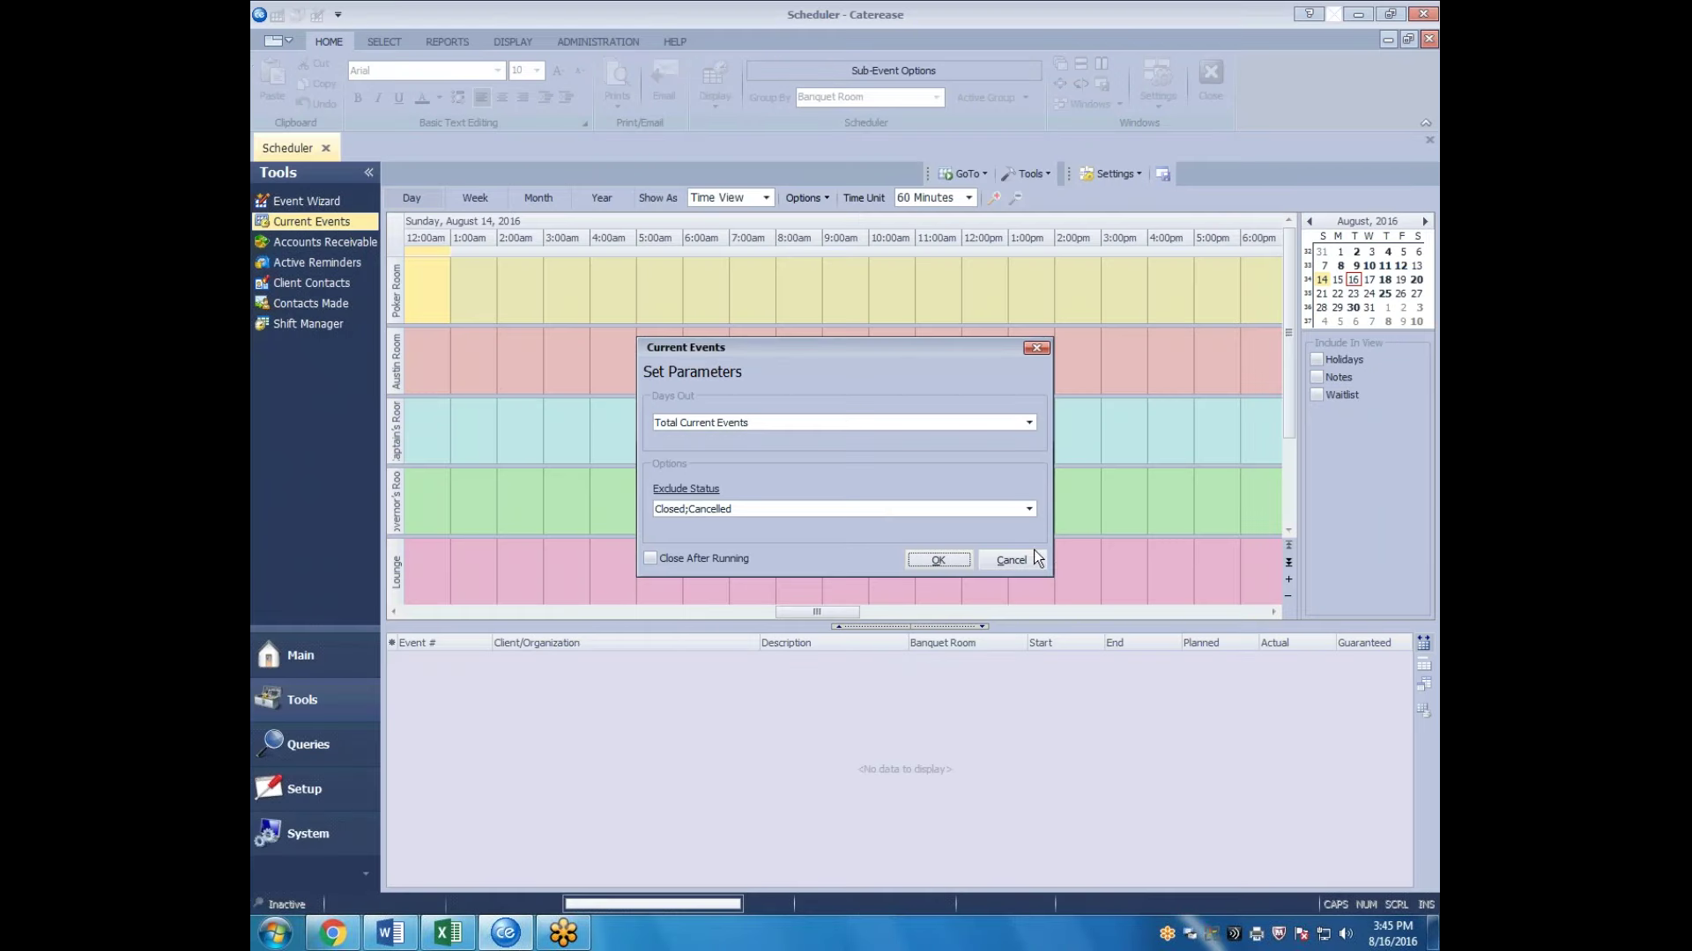
click(1017, 566)
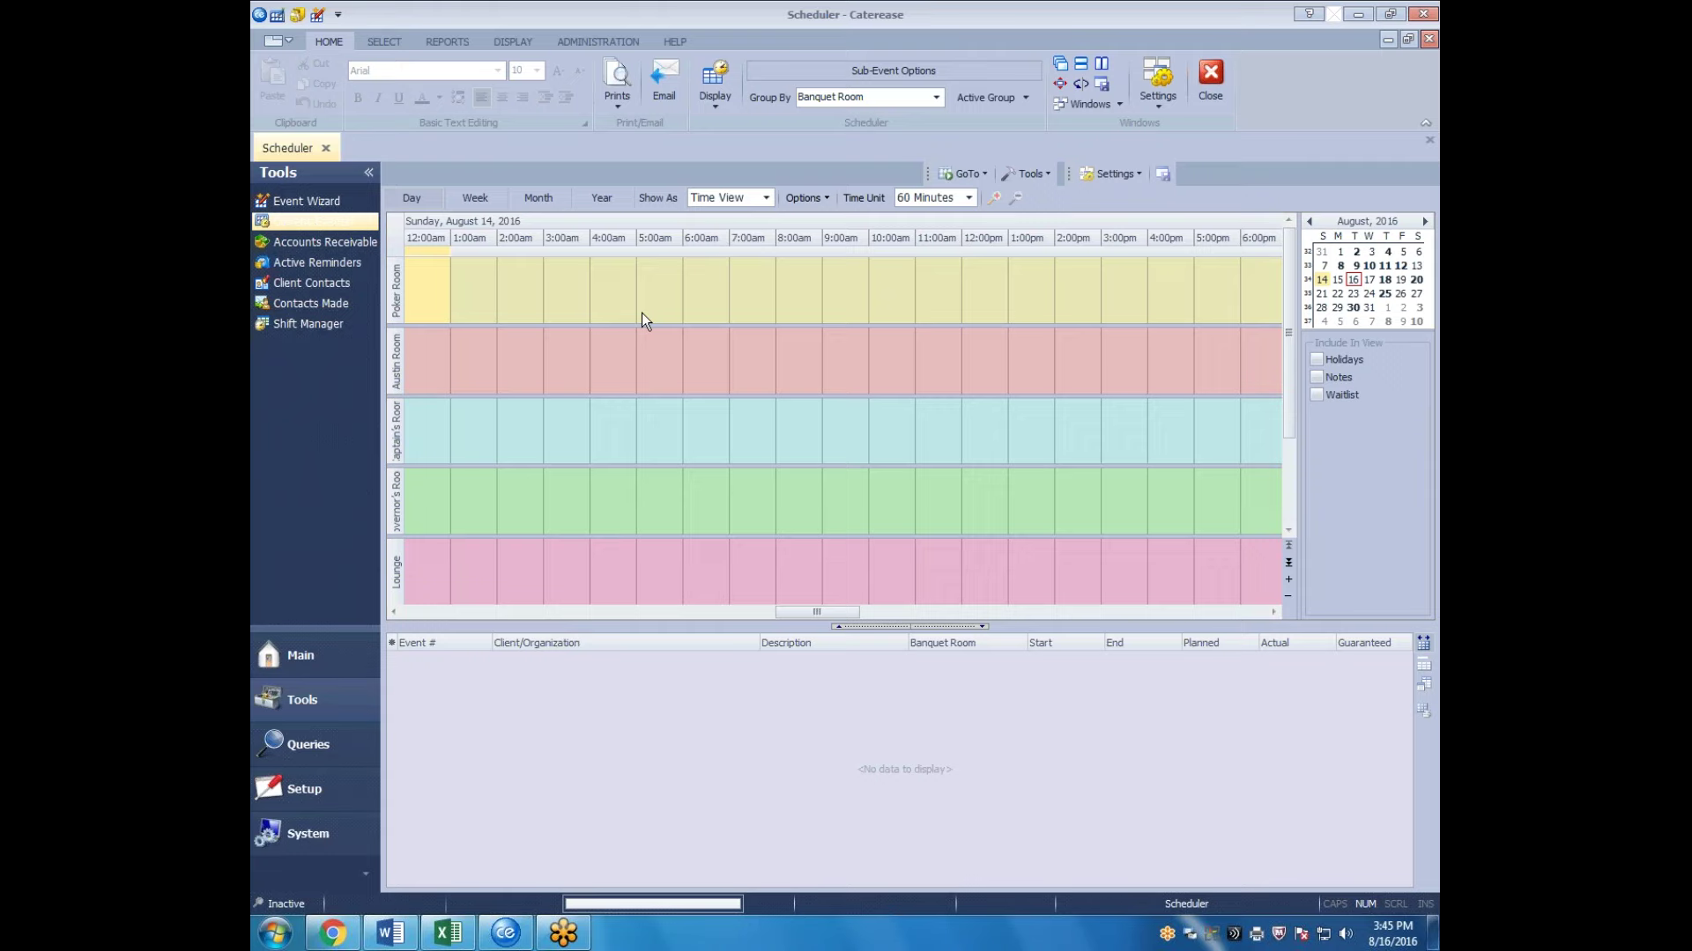
Open the Account Manager on the 1 No Company account with its contacts.
click(304, 669)
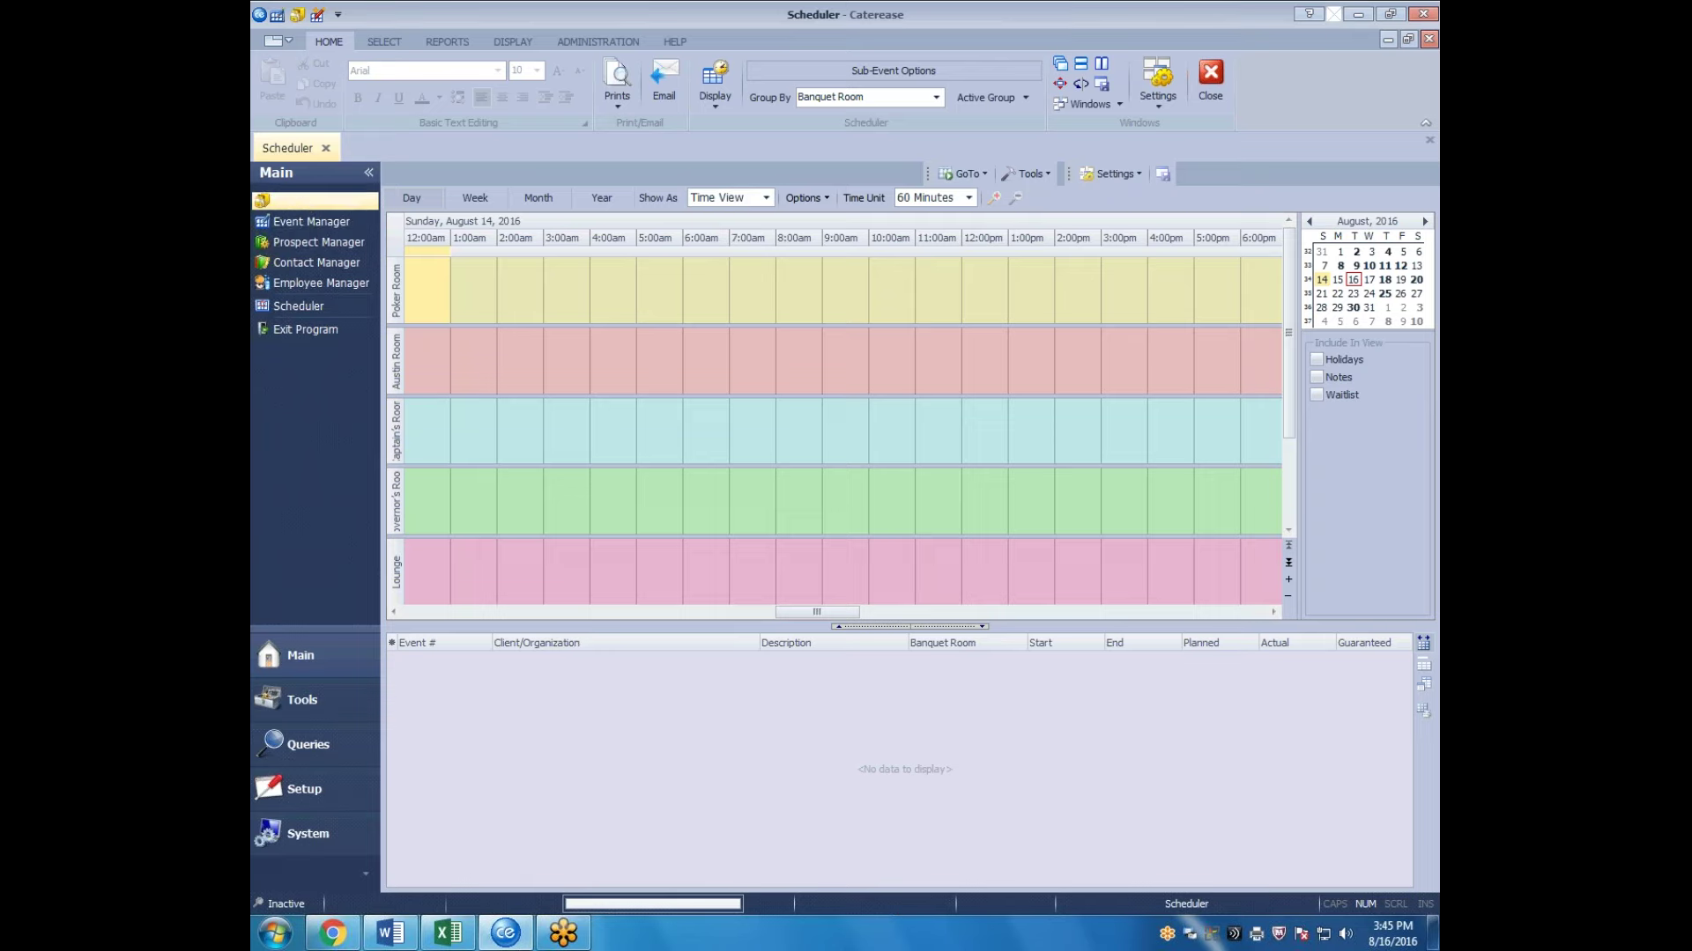
double_click(443, 302)
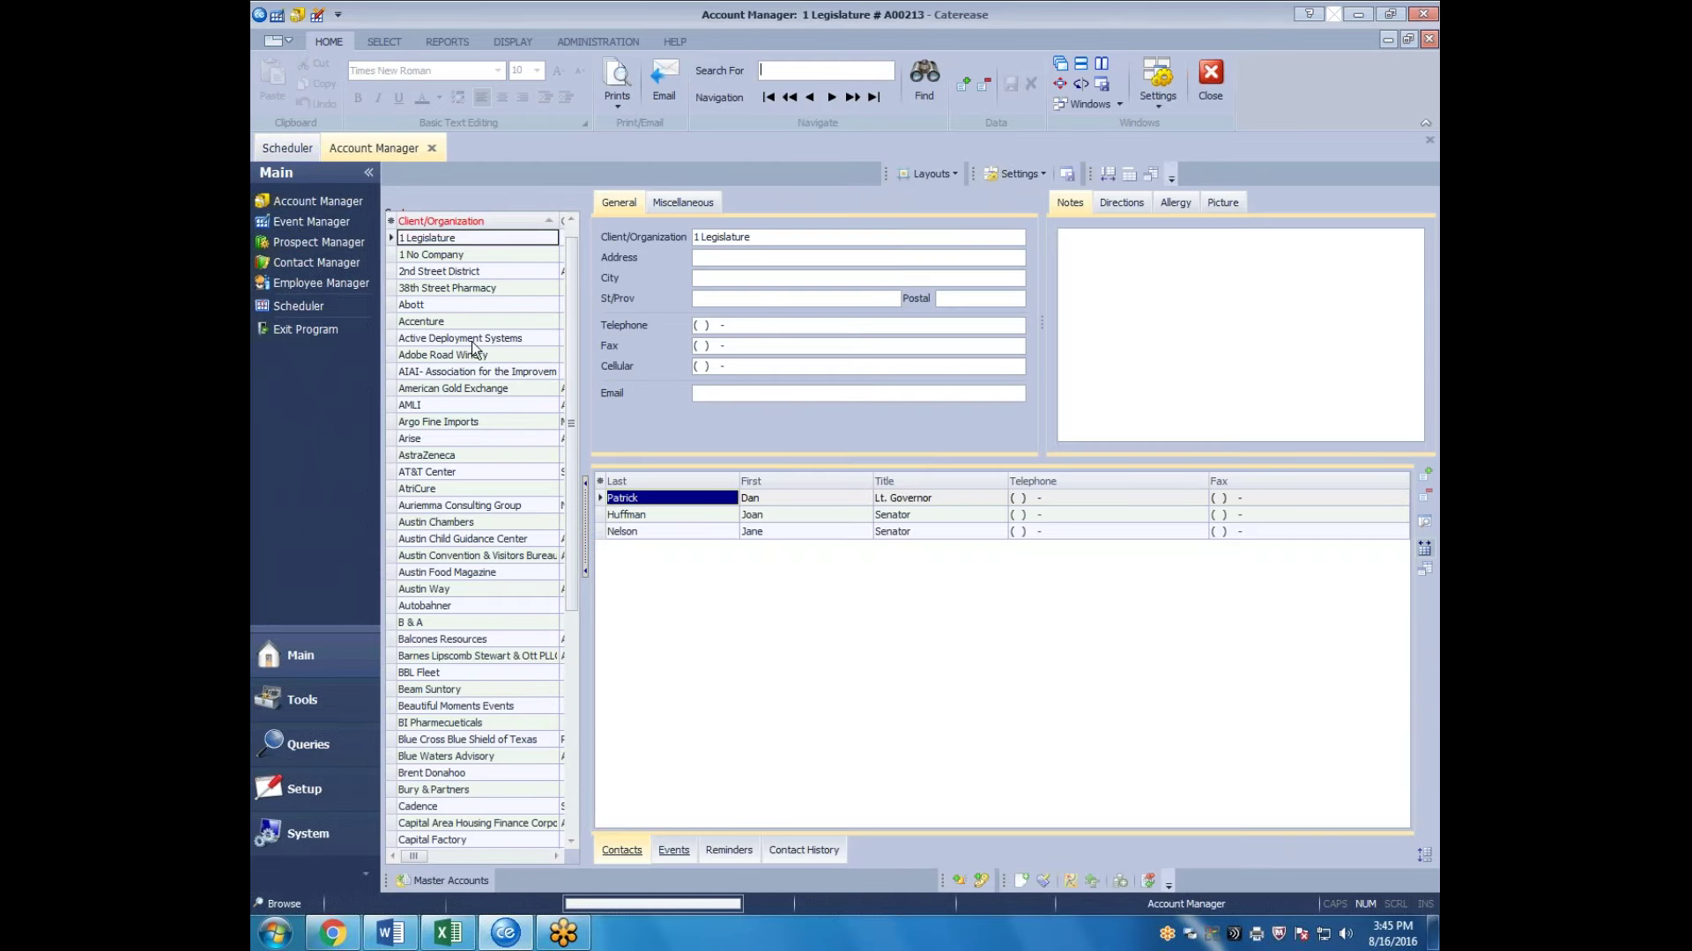
click(451, 244)
click(435, 255)
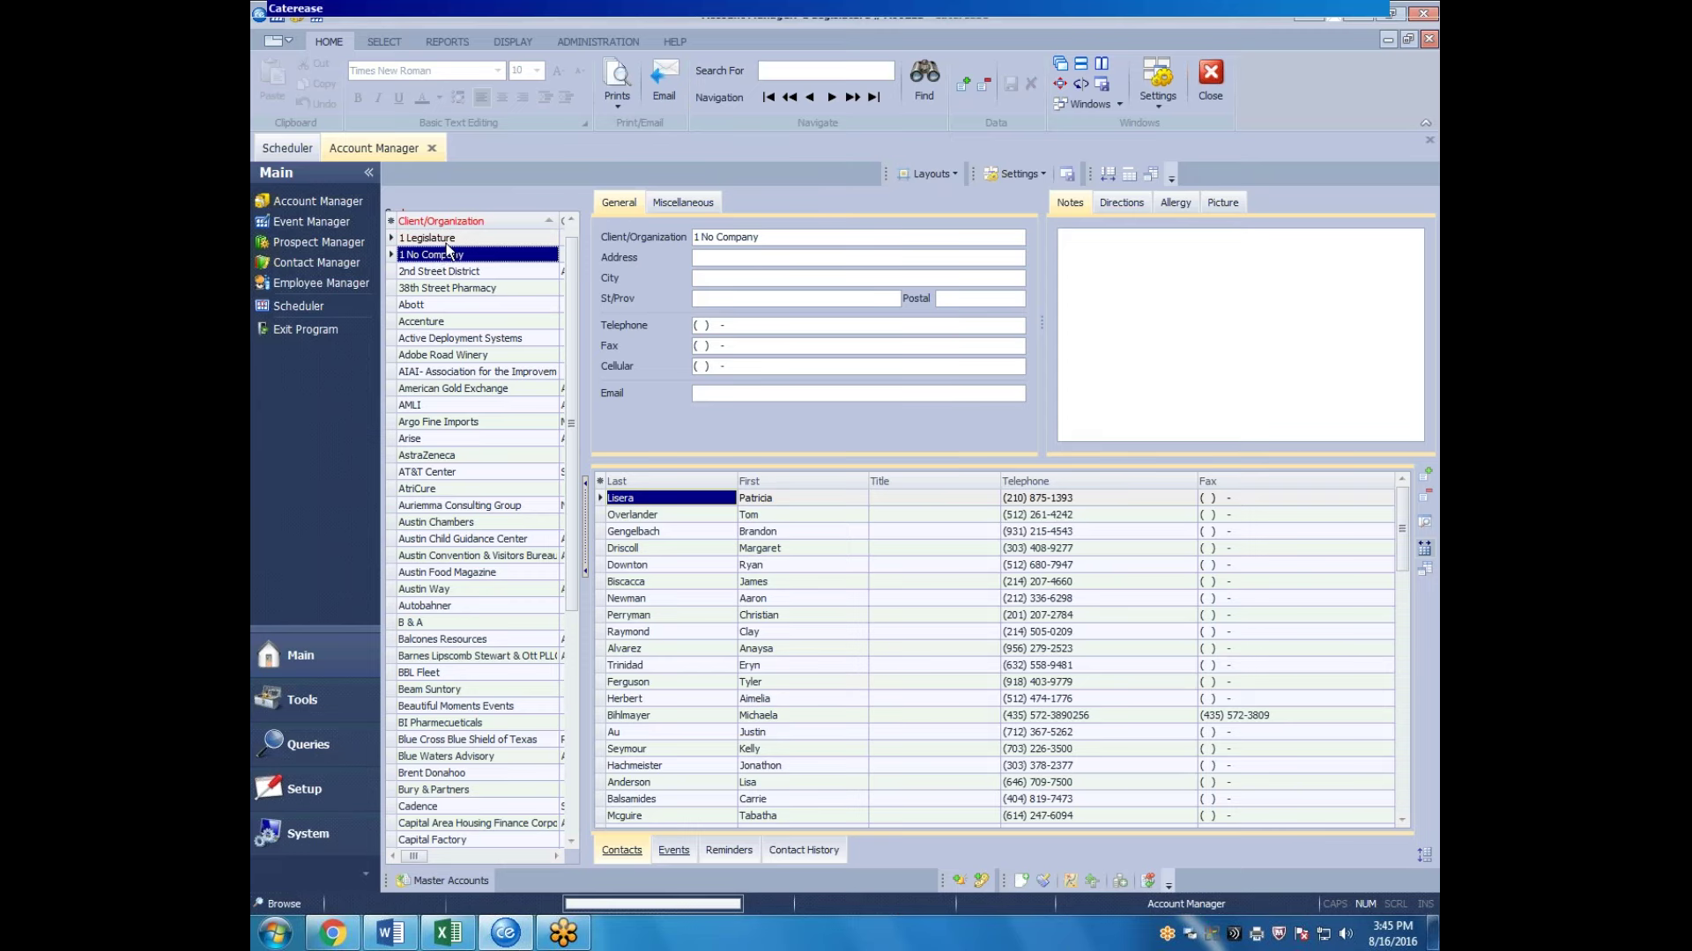
Start an email for the account and review its To recipient options, such as Client Email.
click(676, 75)
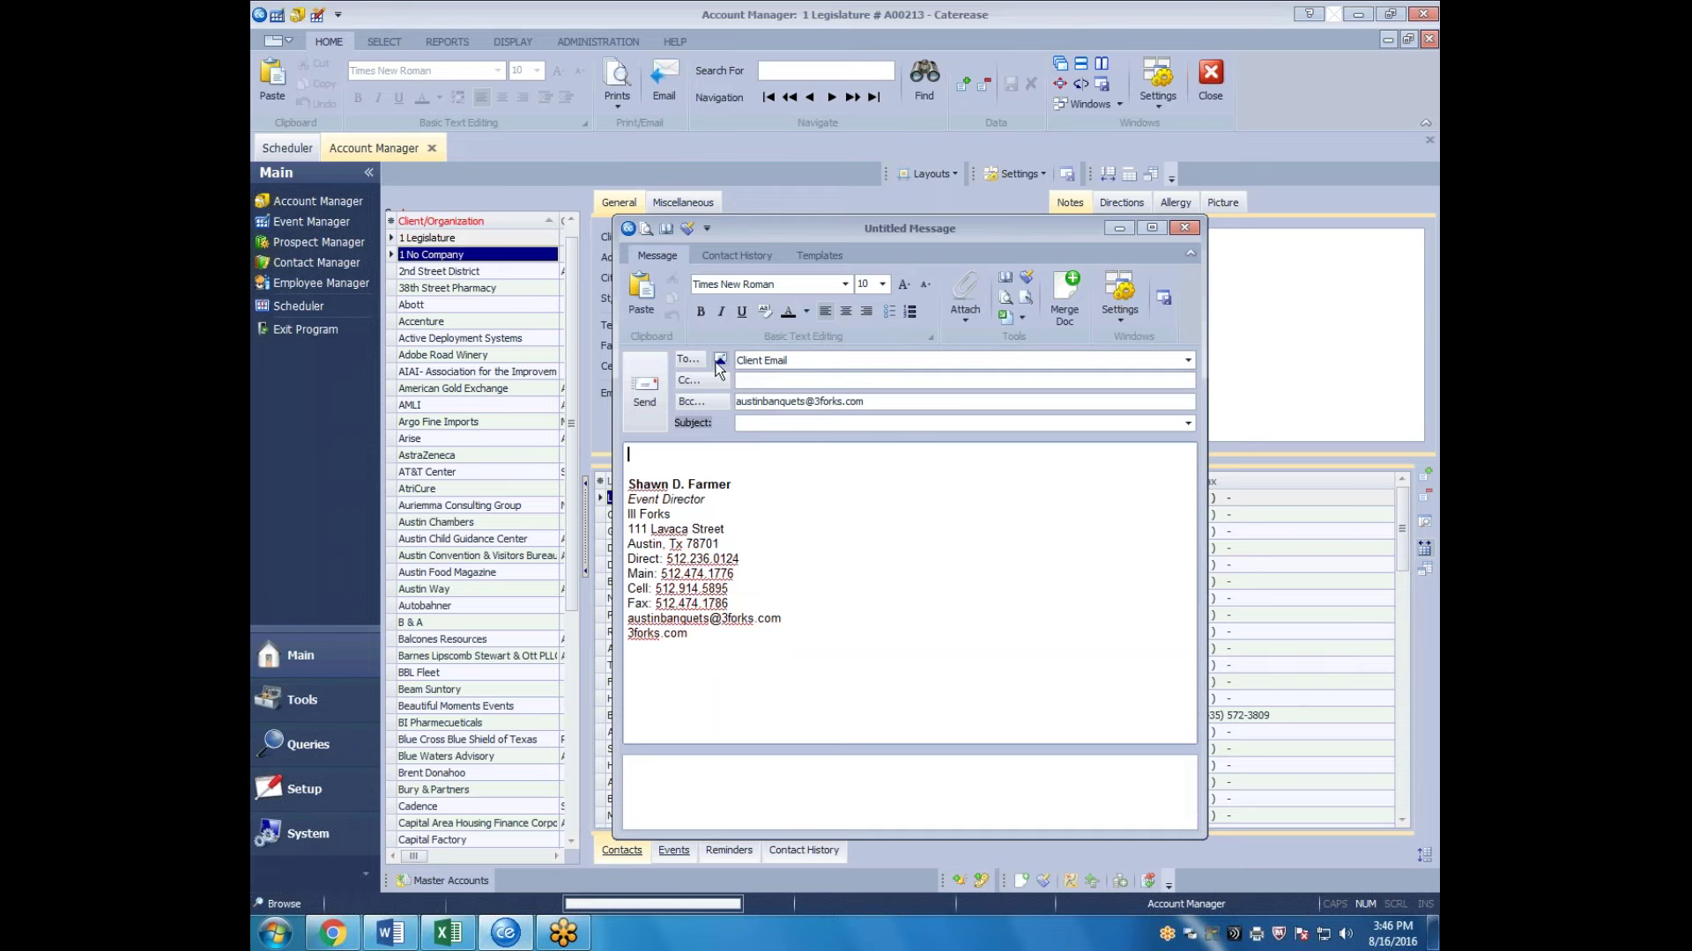
click(1135, 361)
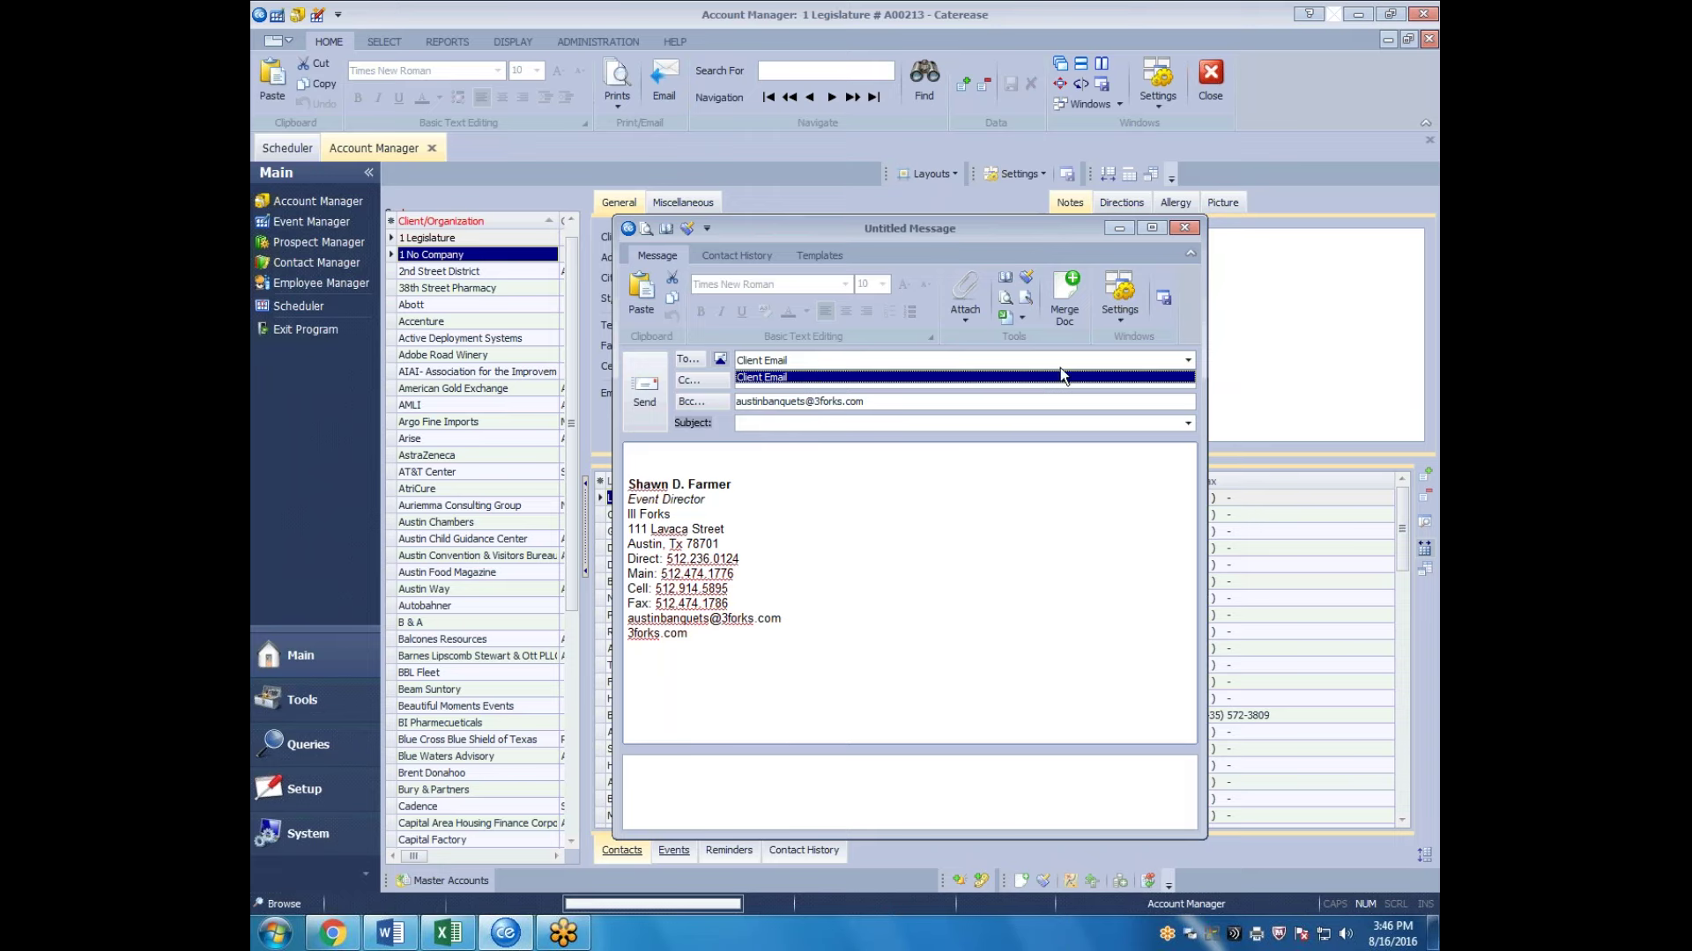
click(1219, 229)
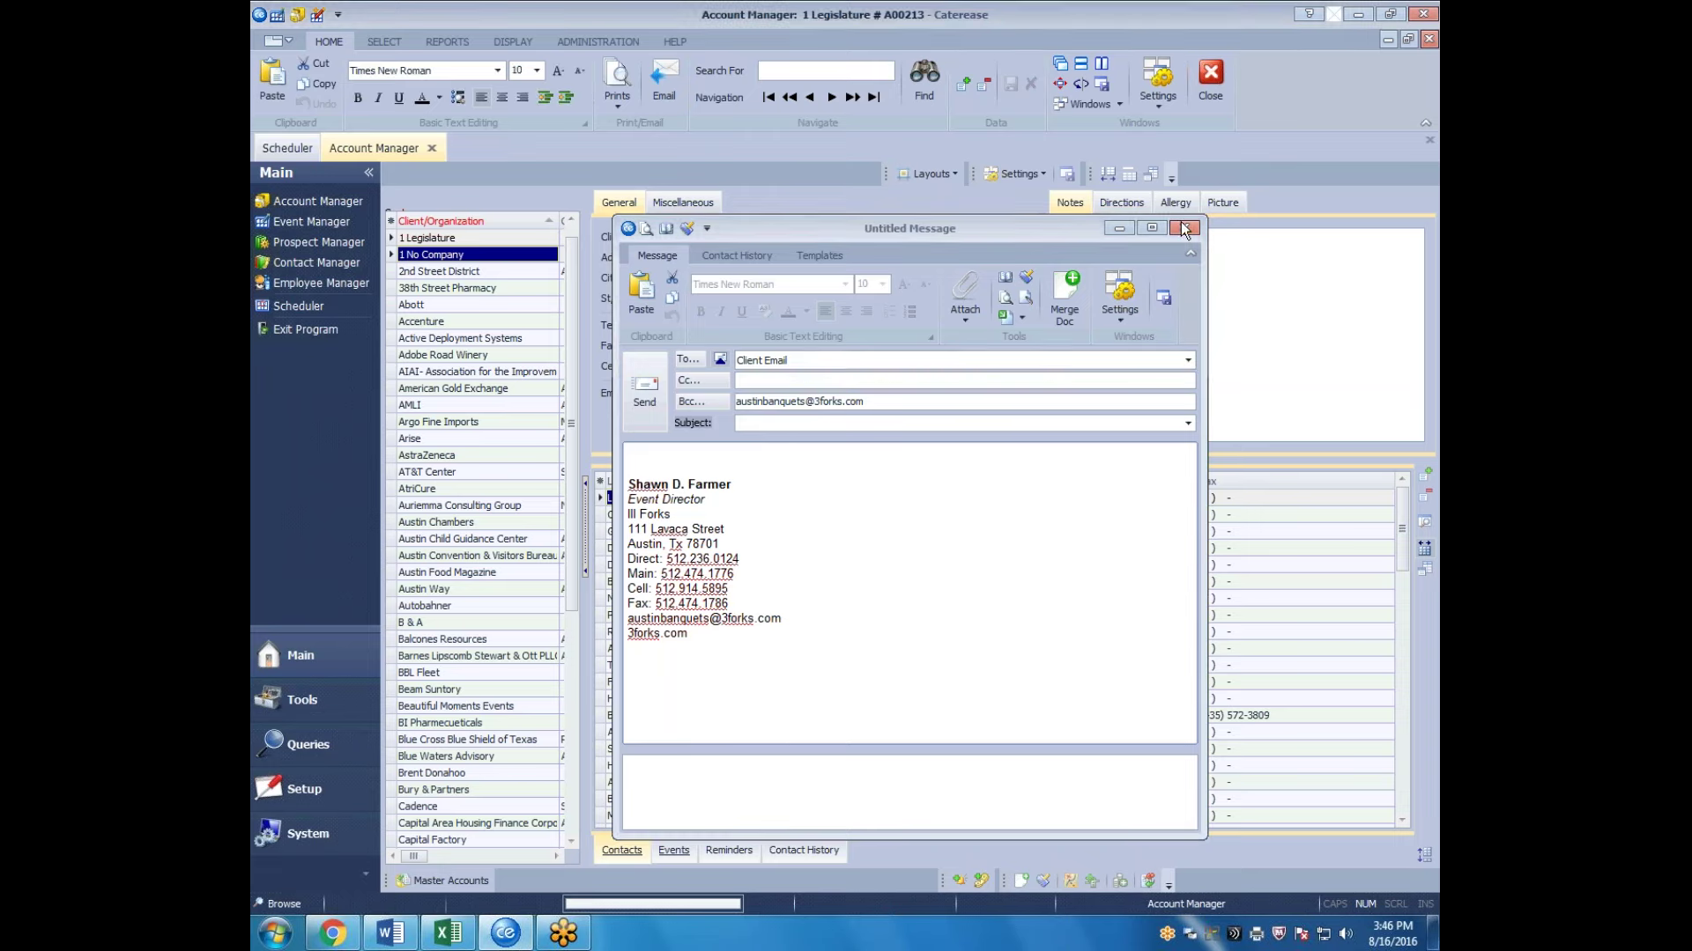
click(528, 254)
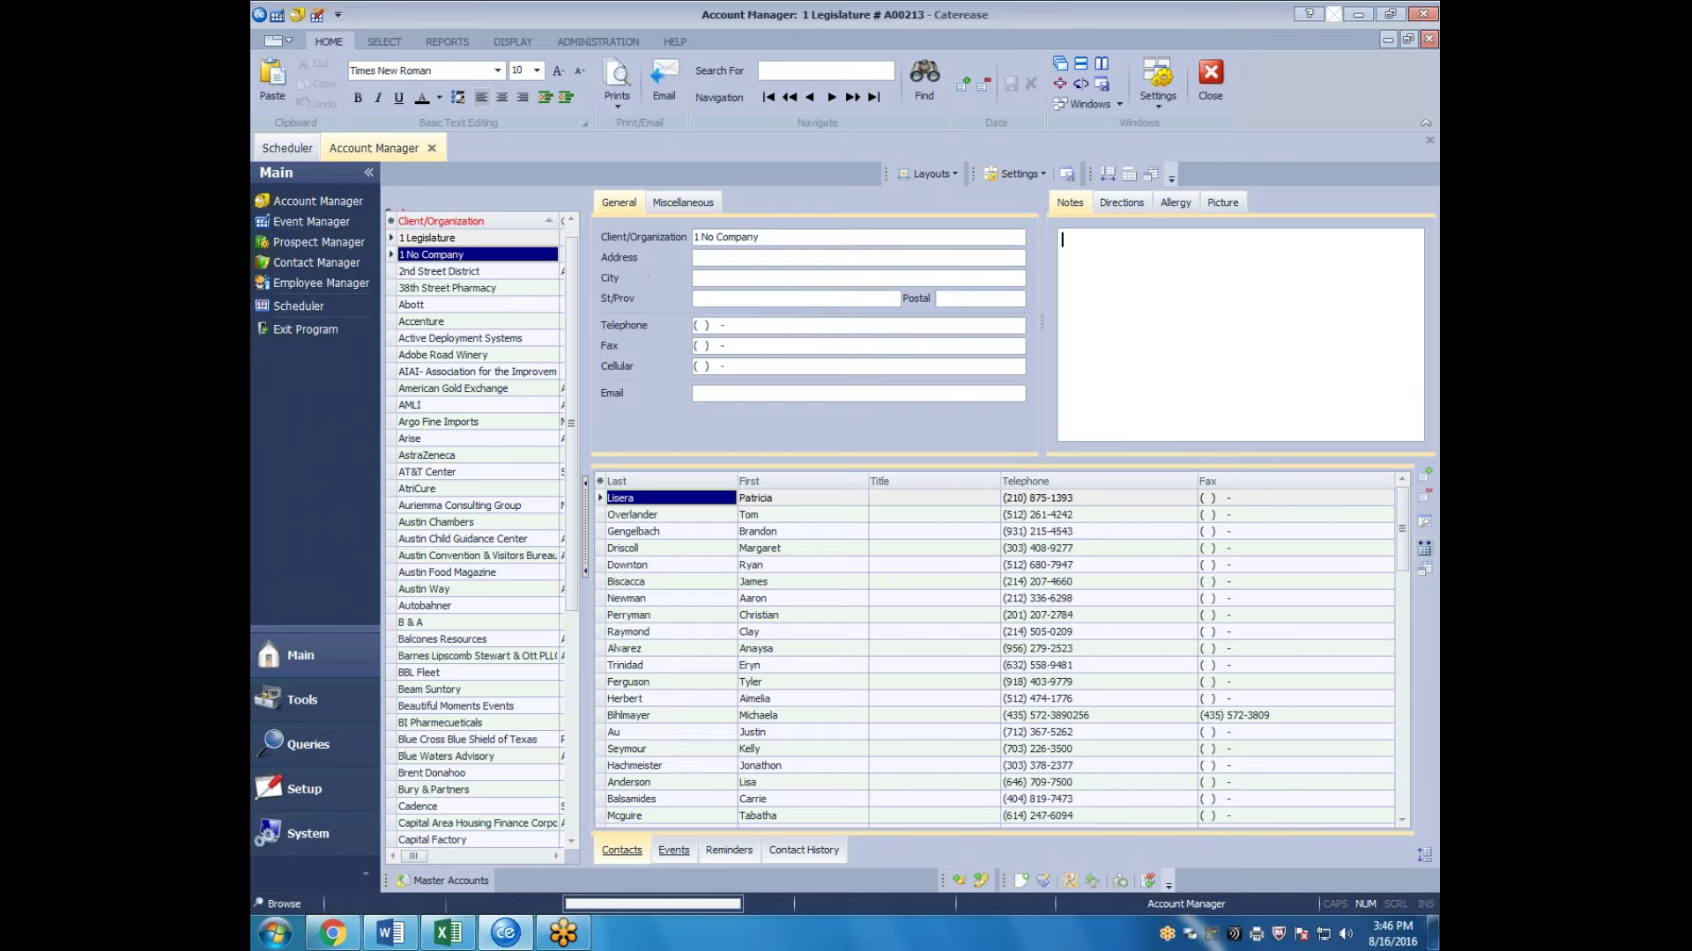
click(448, 259)
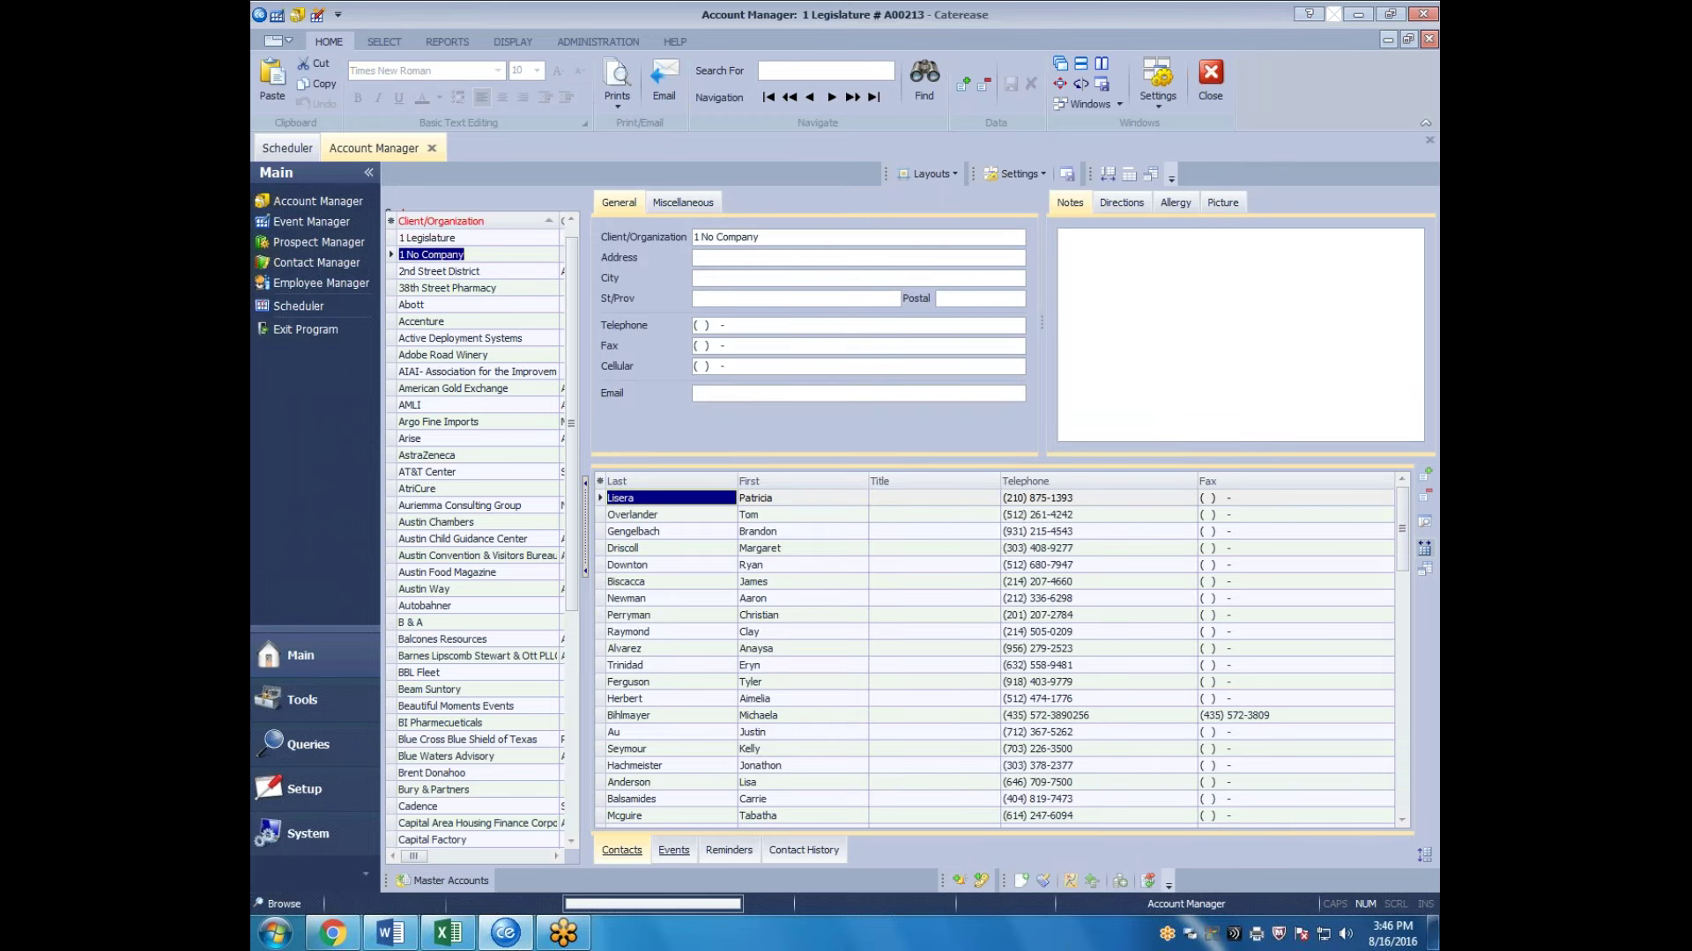
click(662, 79)
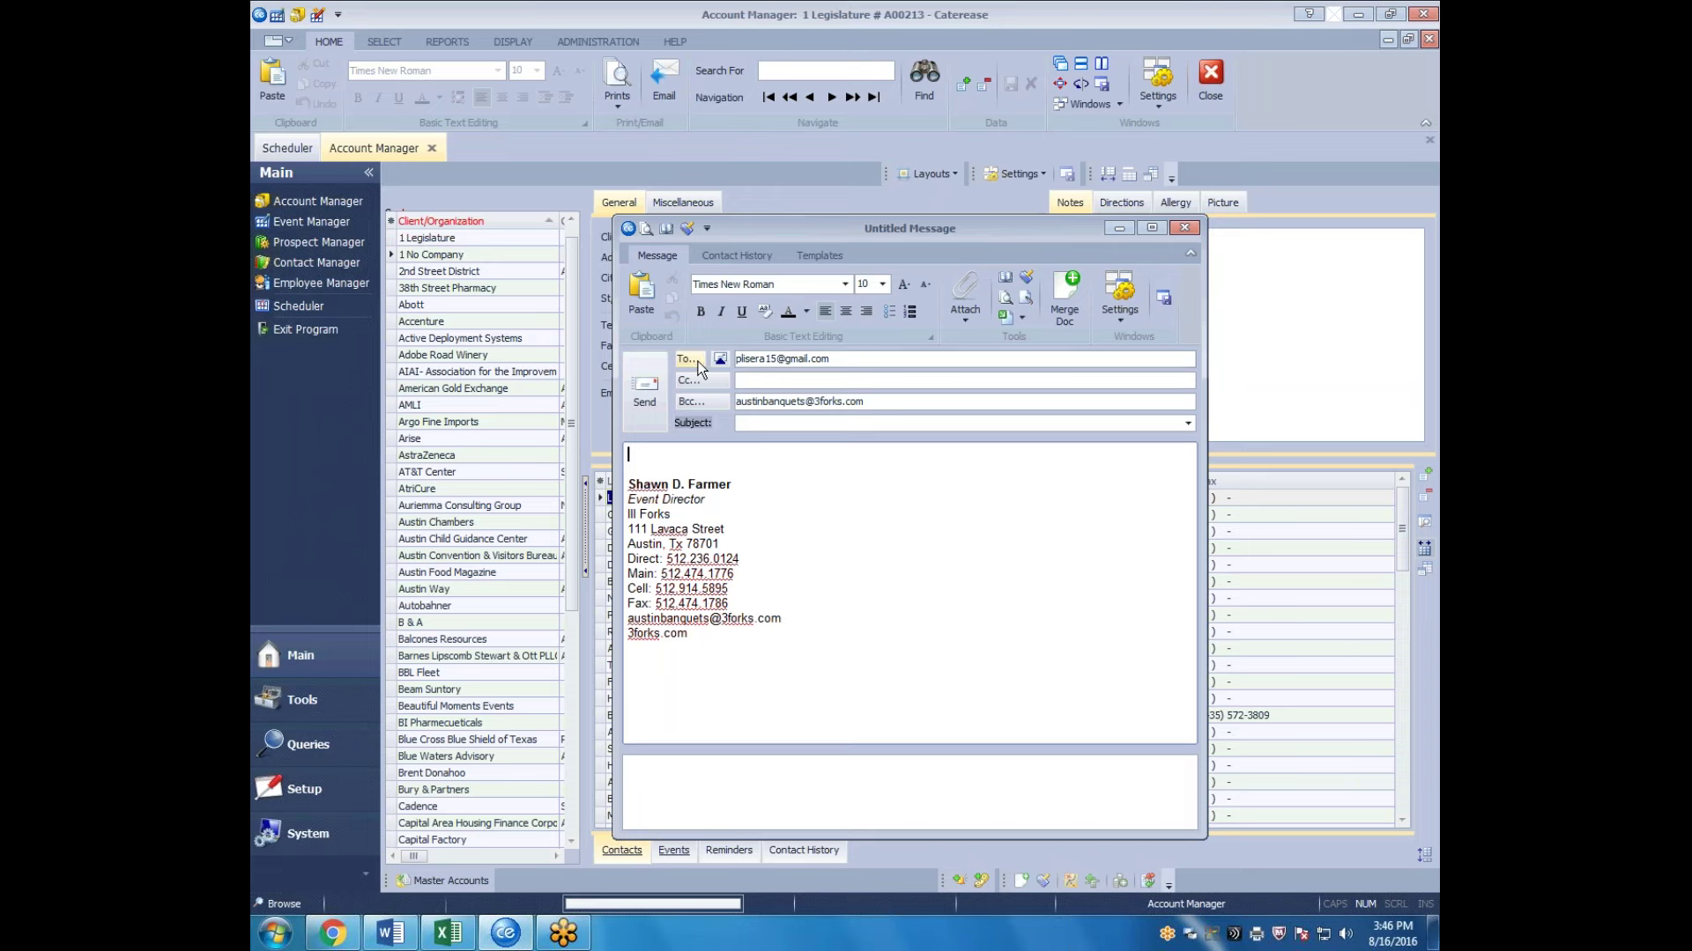
click(1005, 278)
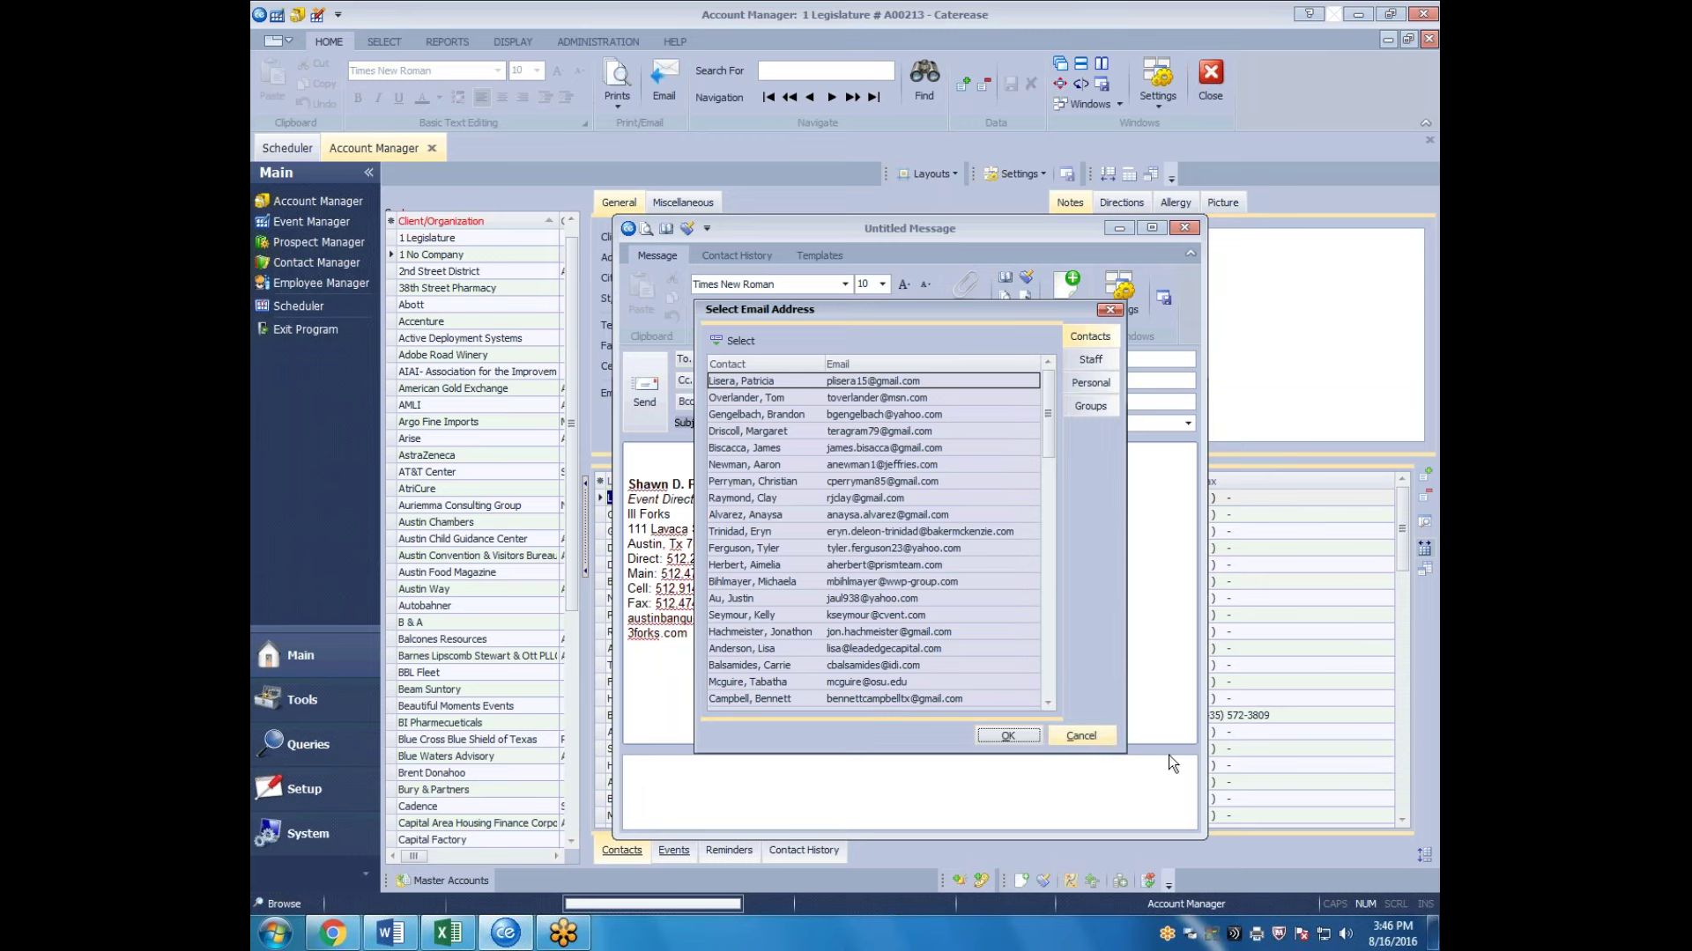
click(1082, 737)
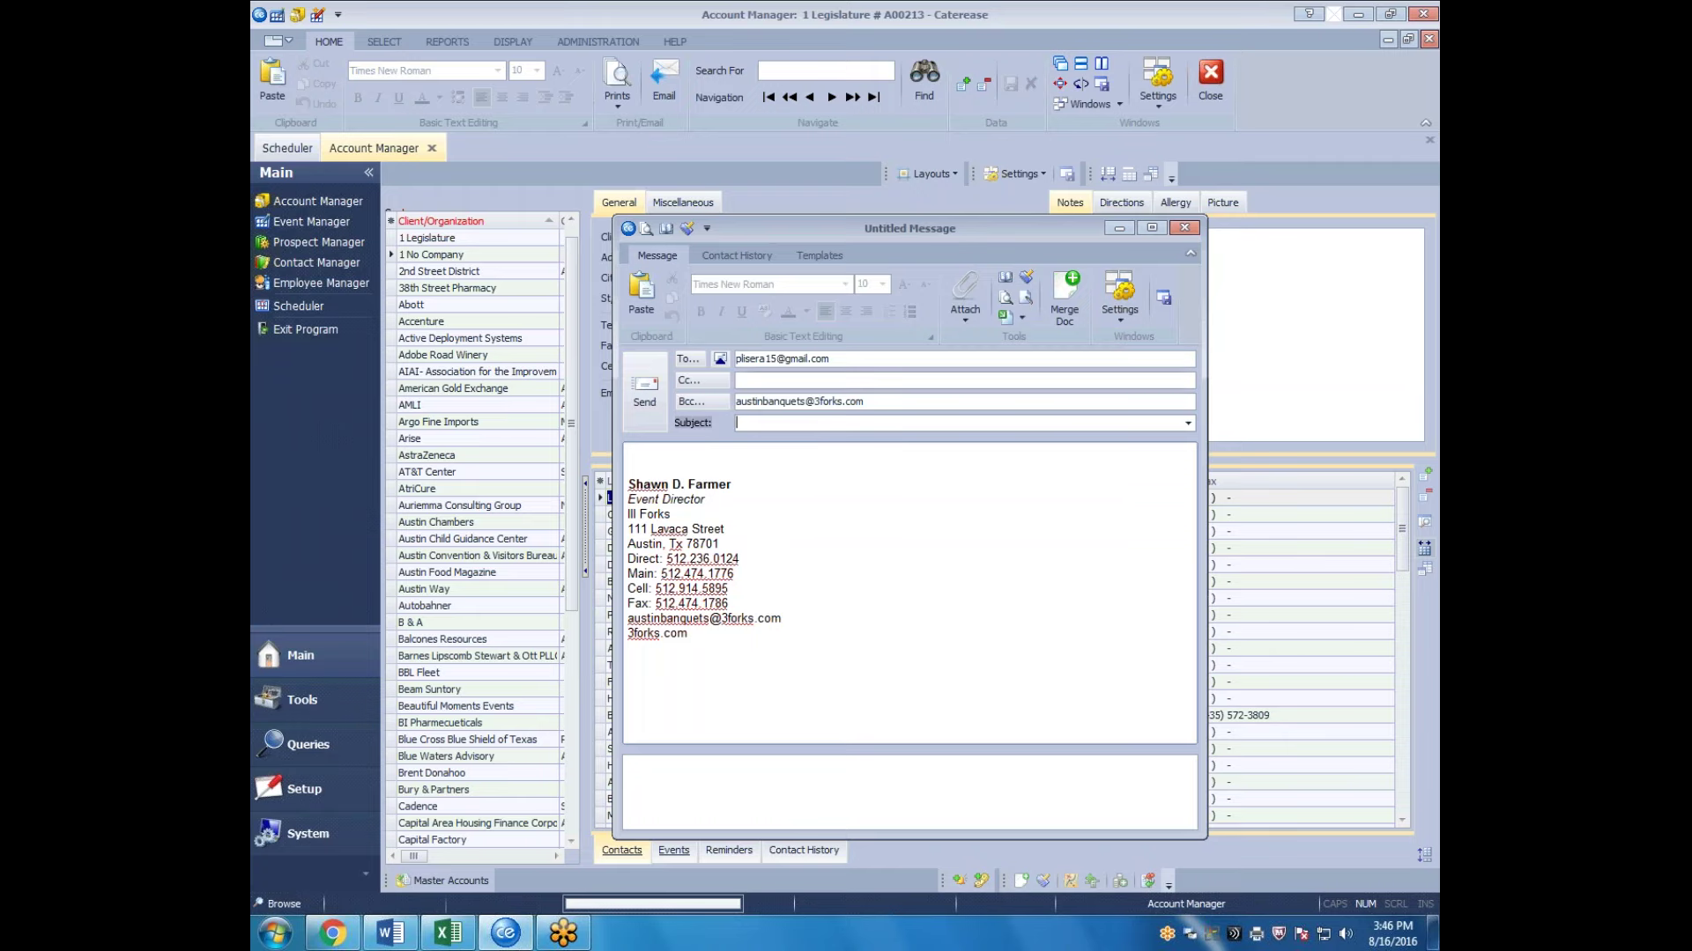
click(1189, 231)
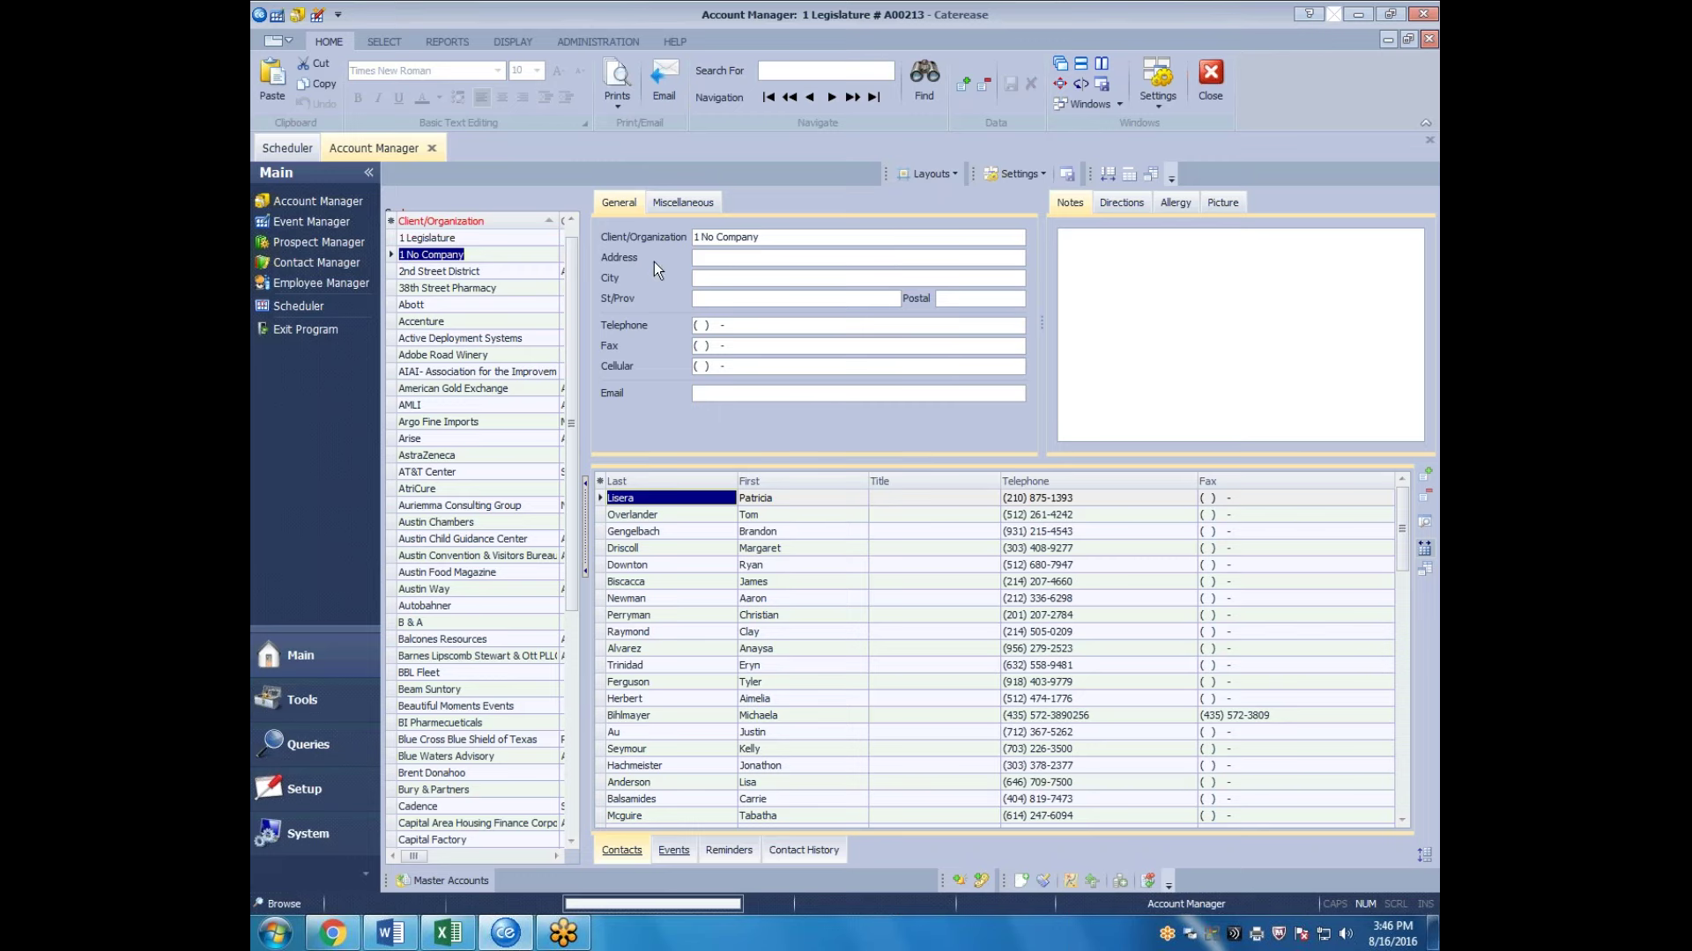
click(665, 99)
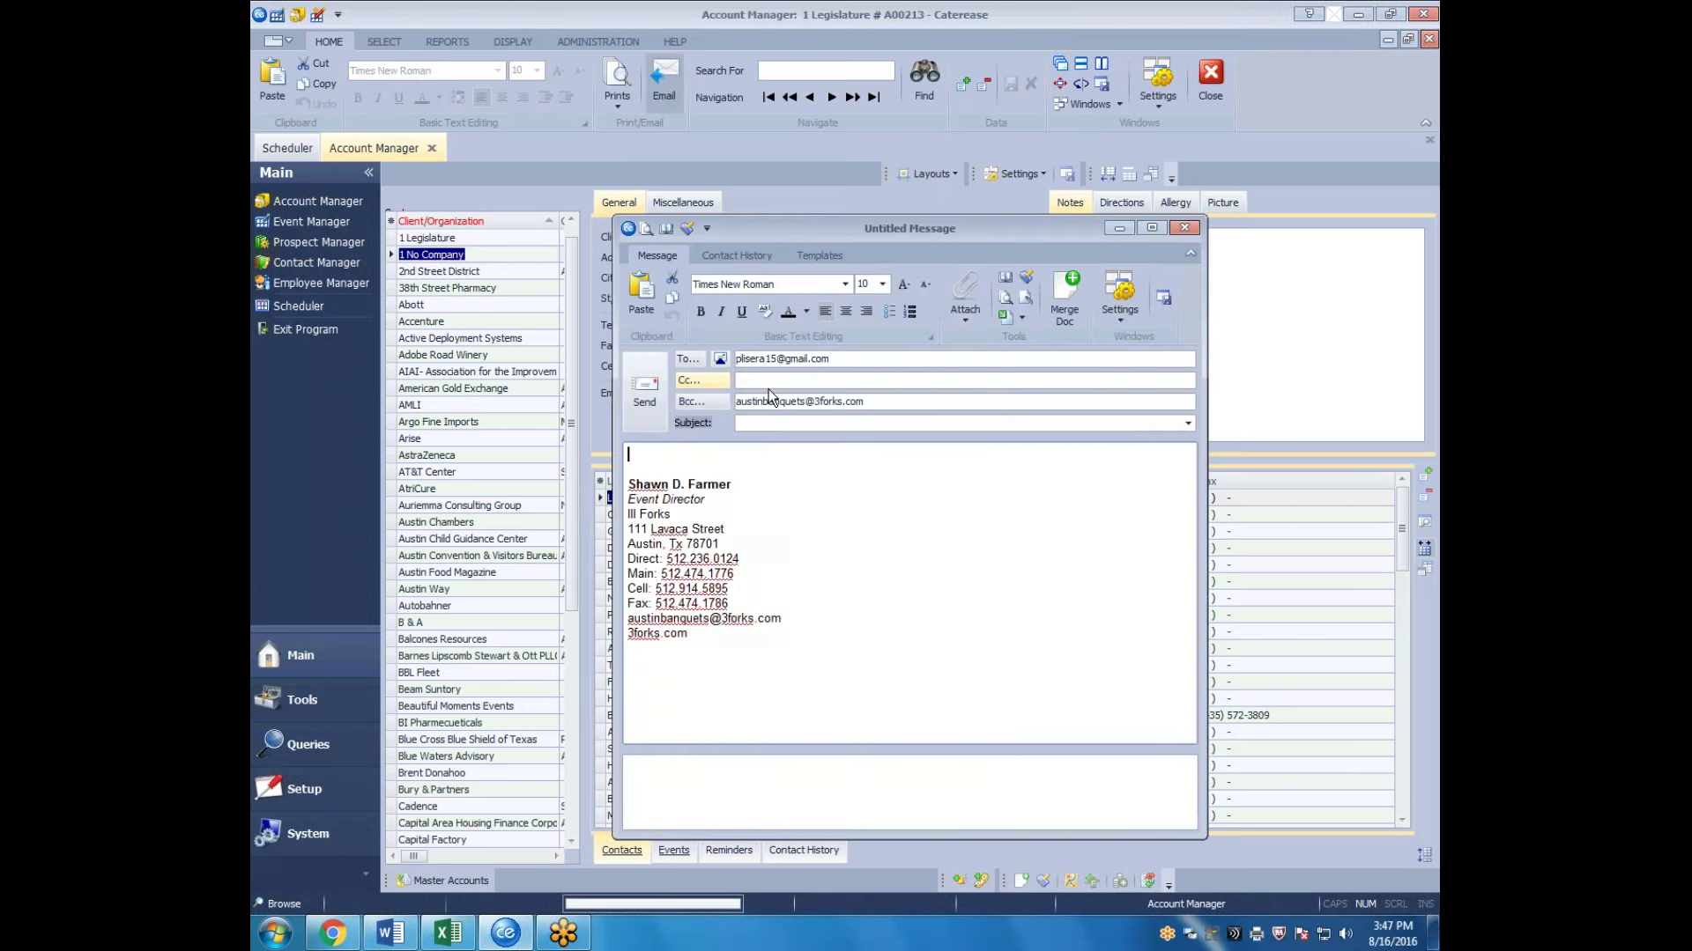
click(1185, 228)
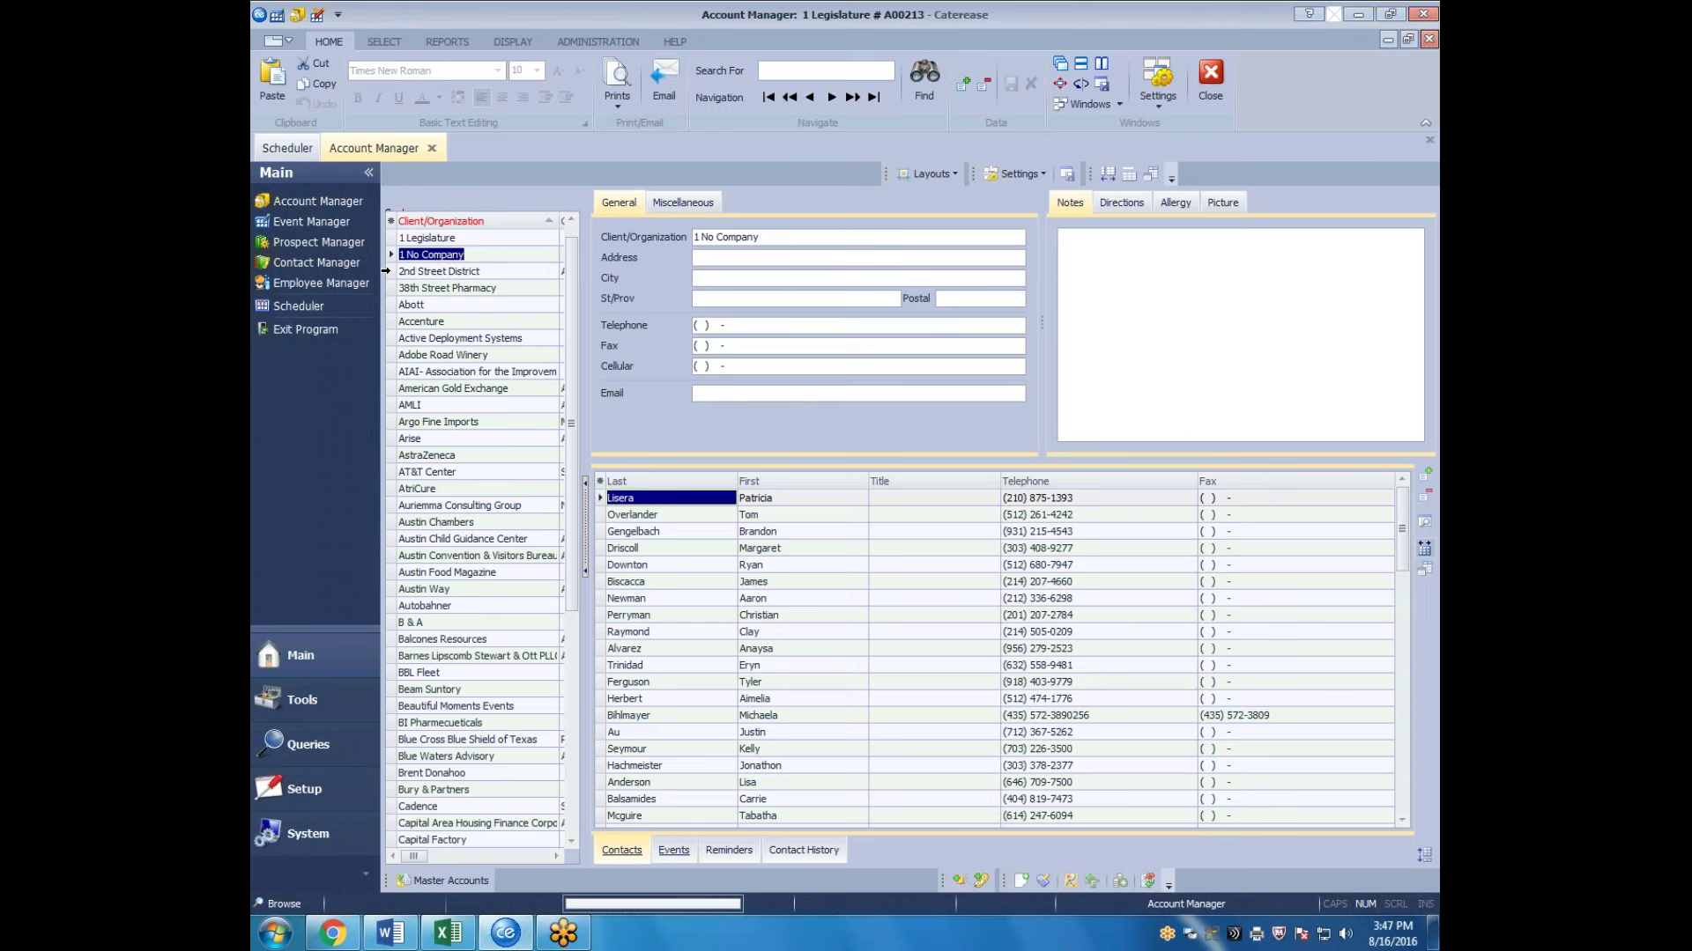
click(386, 271)
click(386, 288)
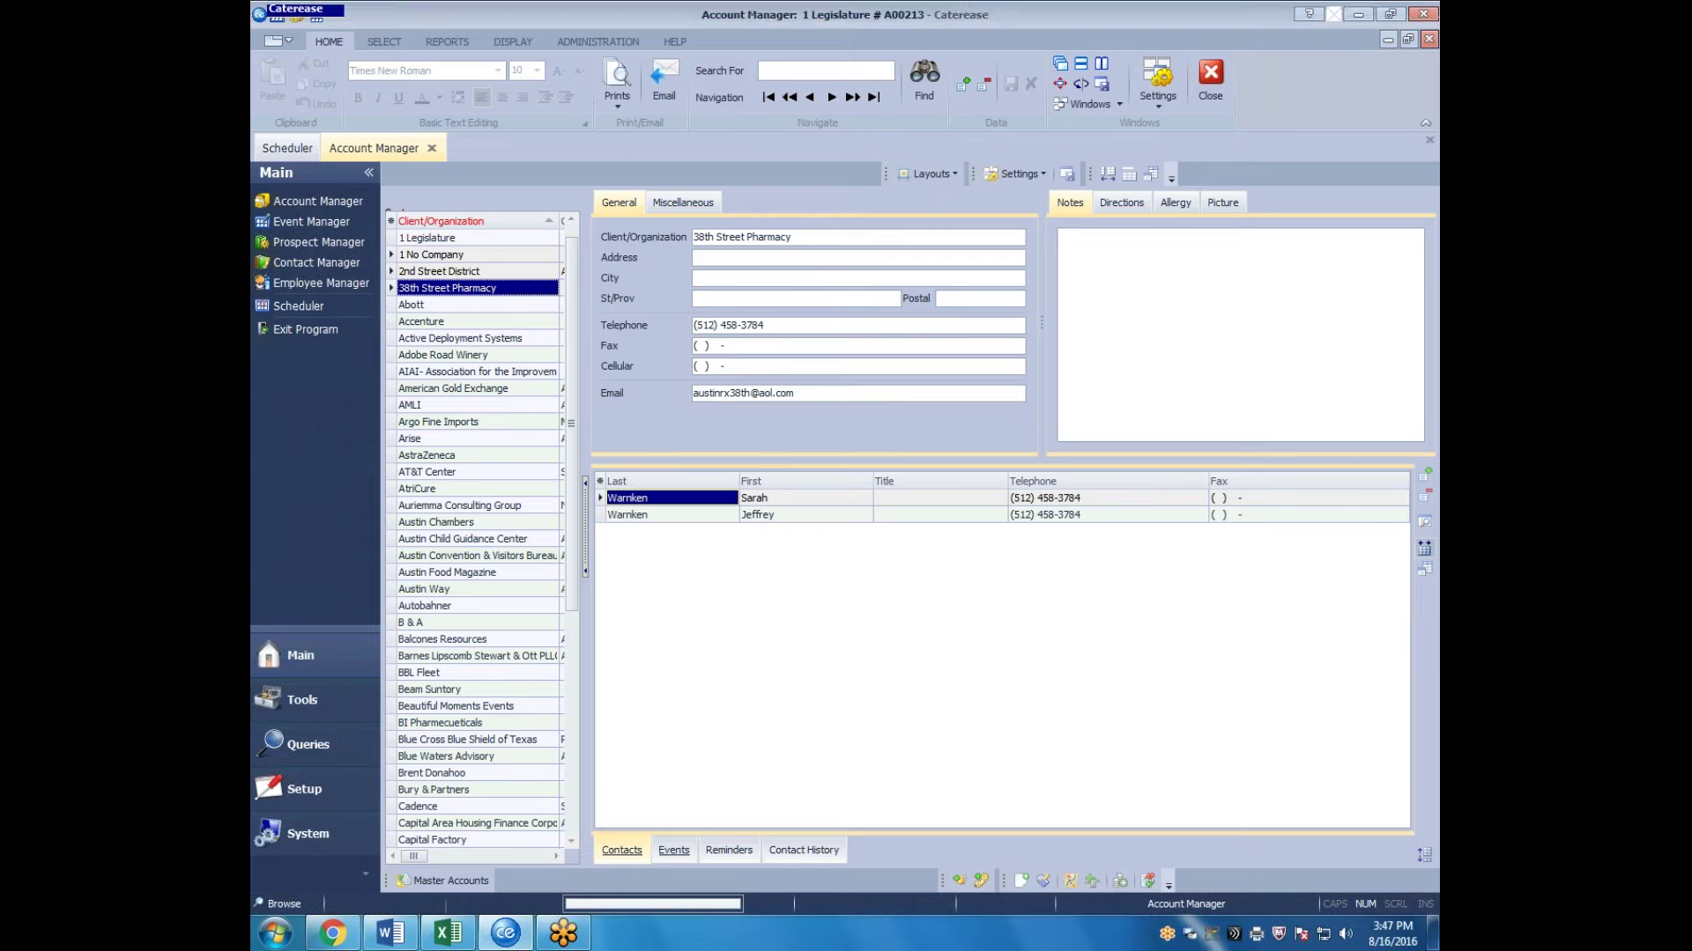
click(386, 271)
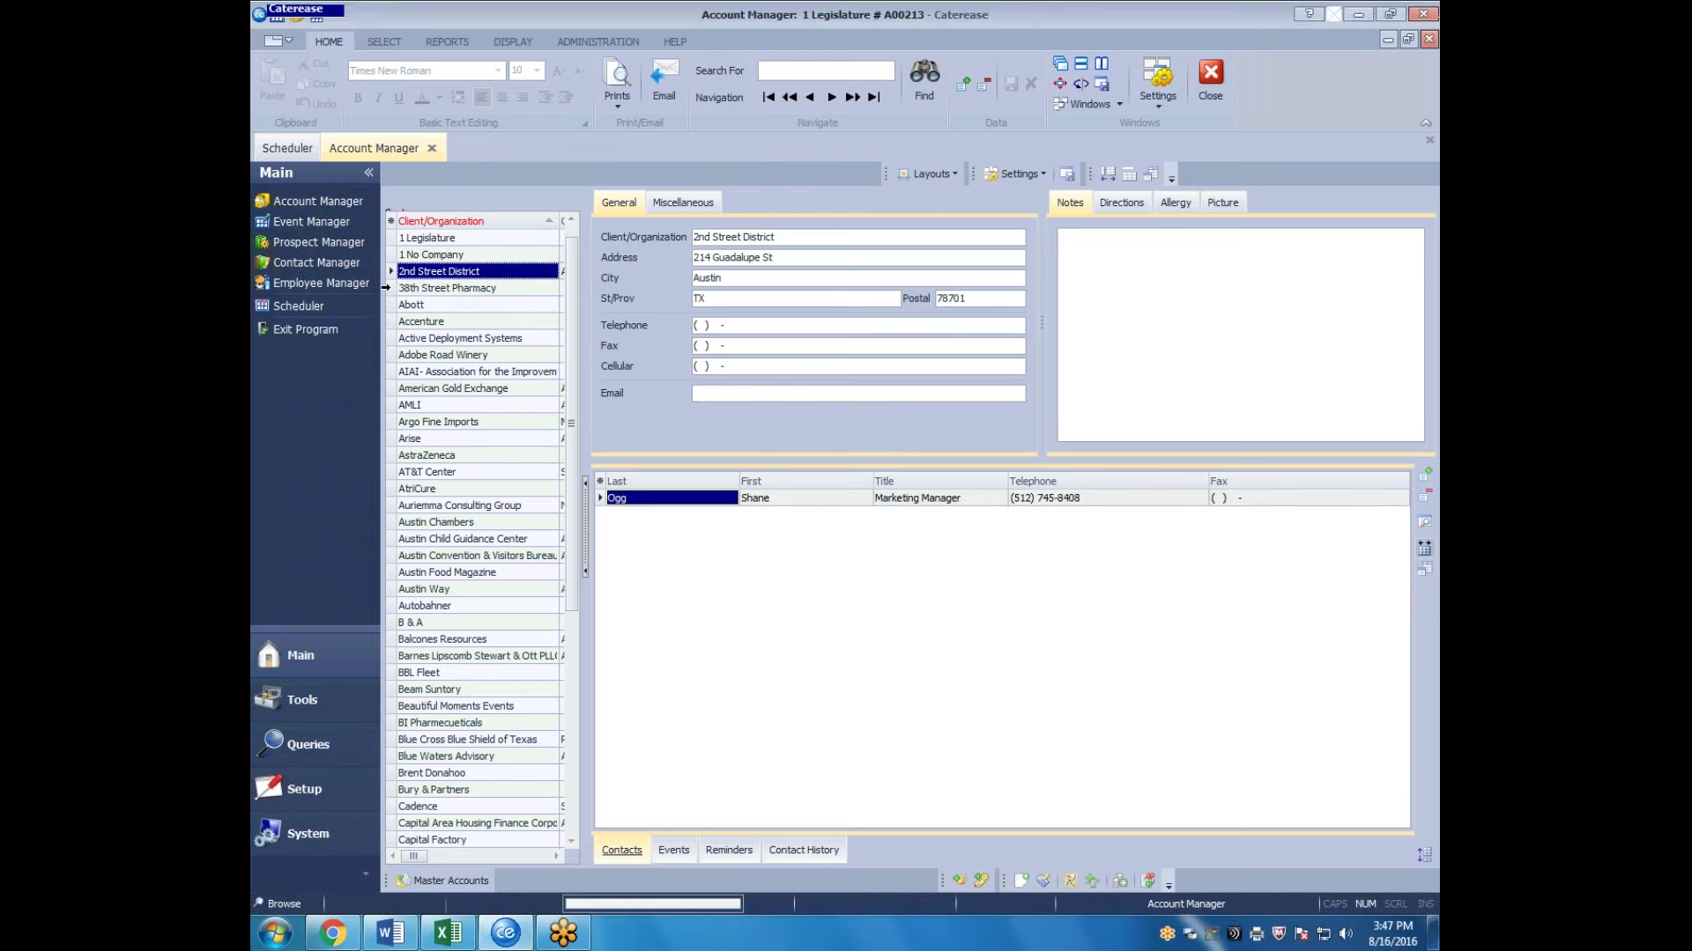
click(386, 287)
click(388, 255)
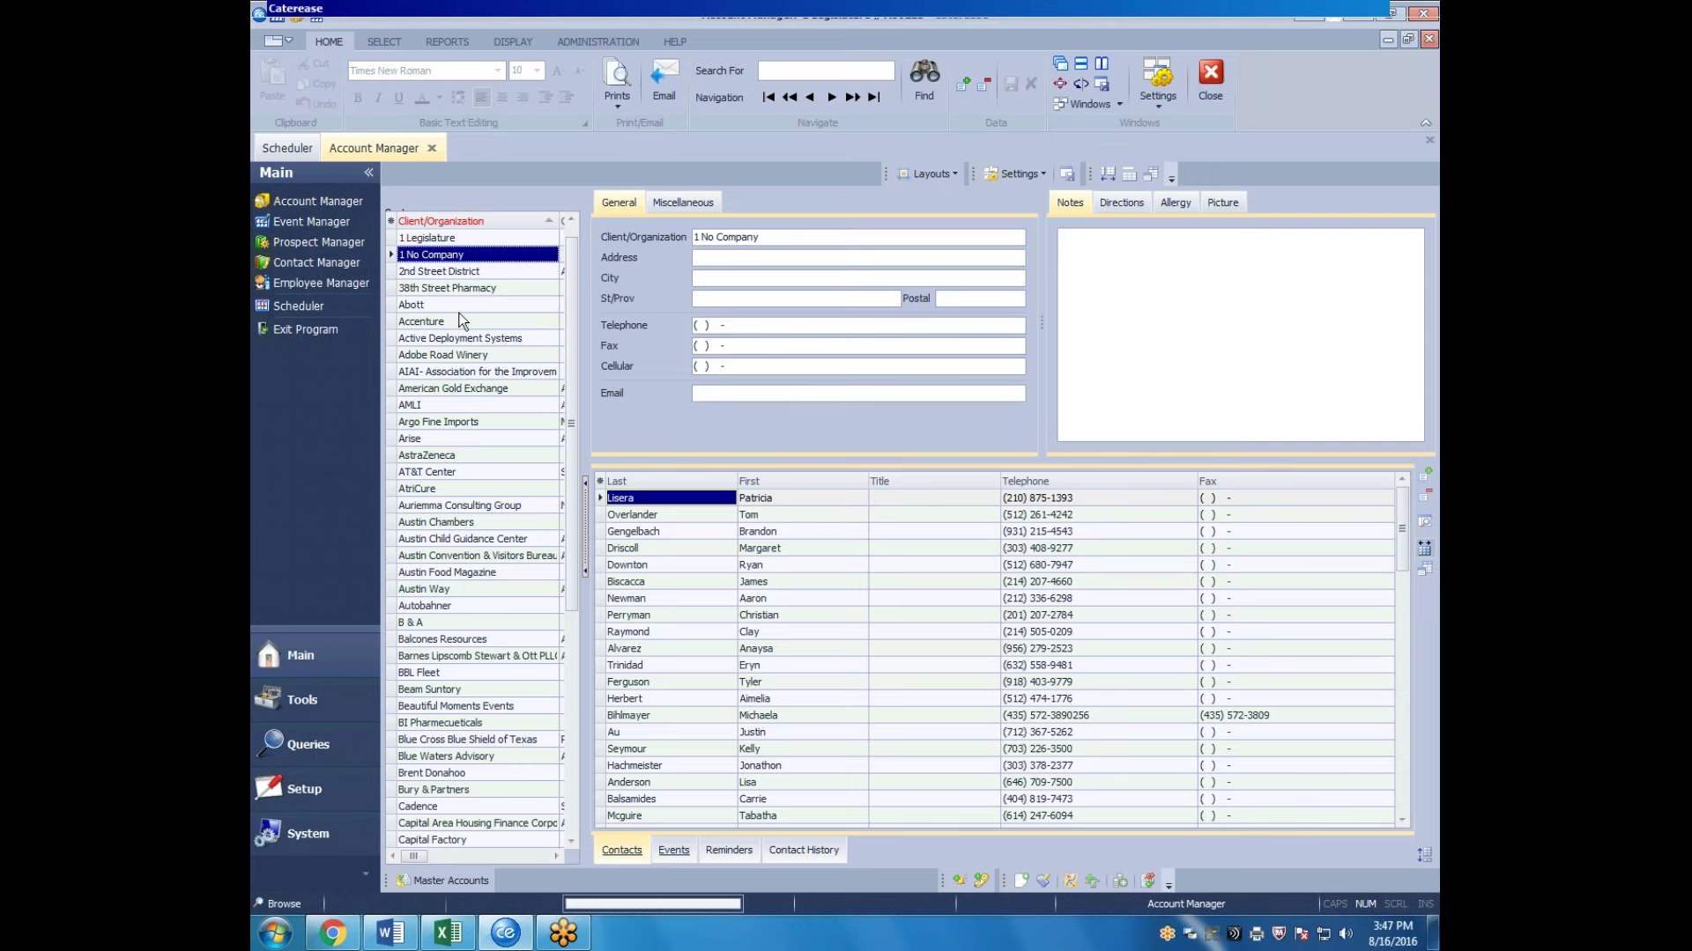
click(603, 518)
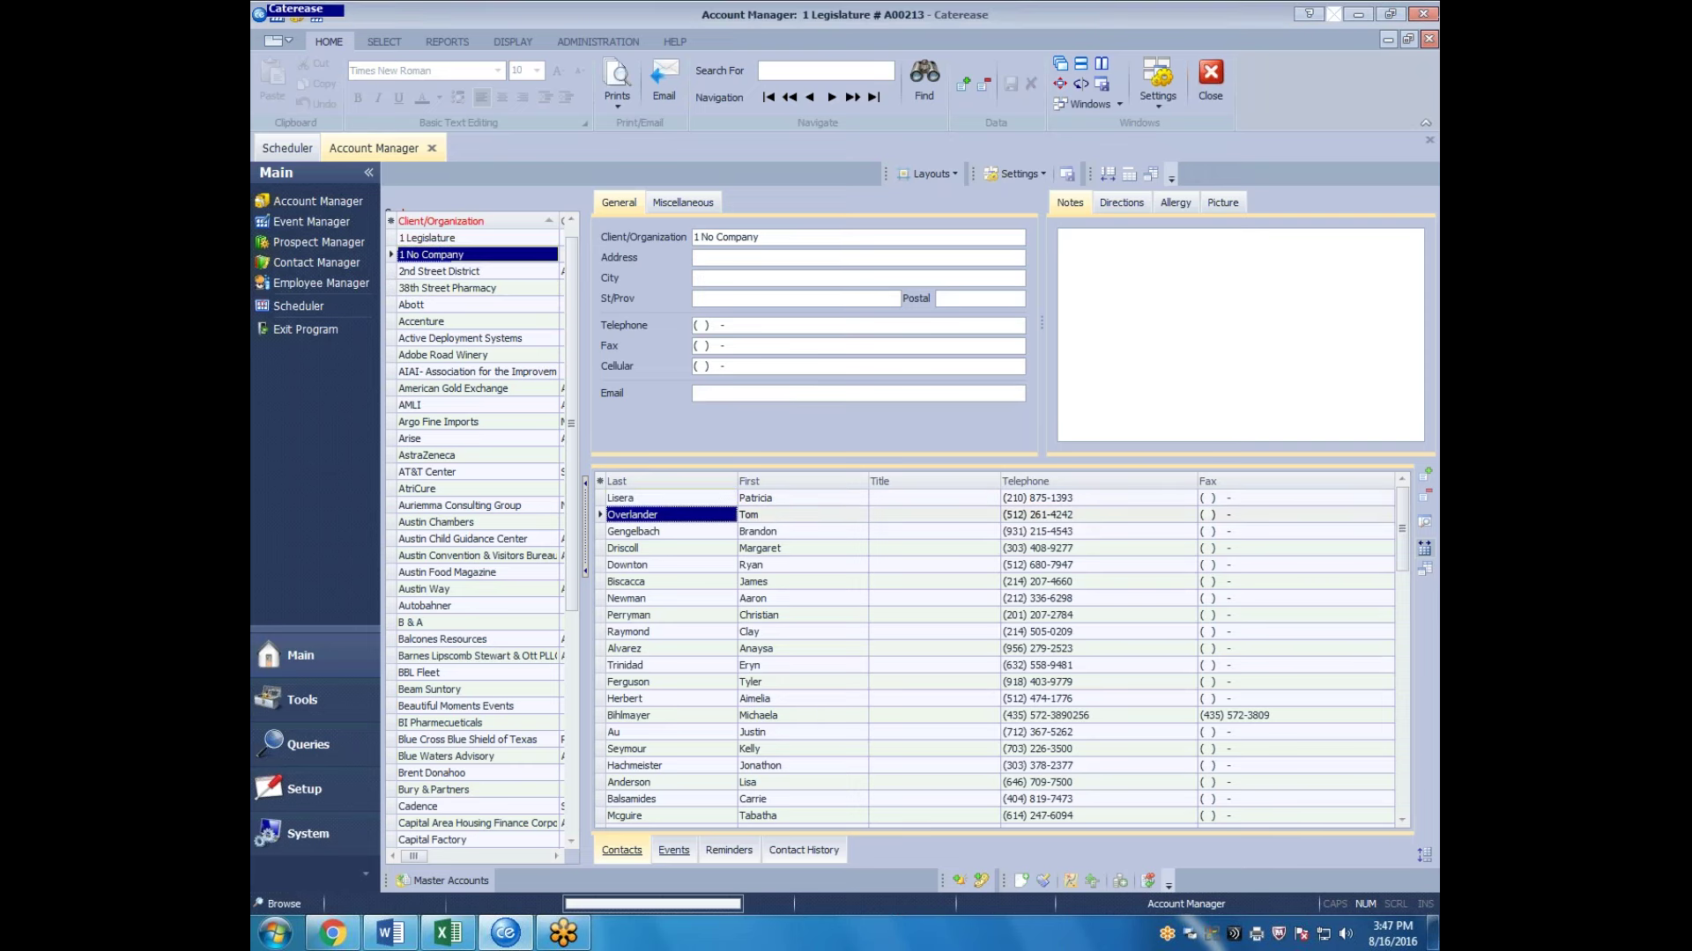
click(601, 535)
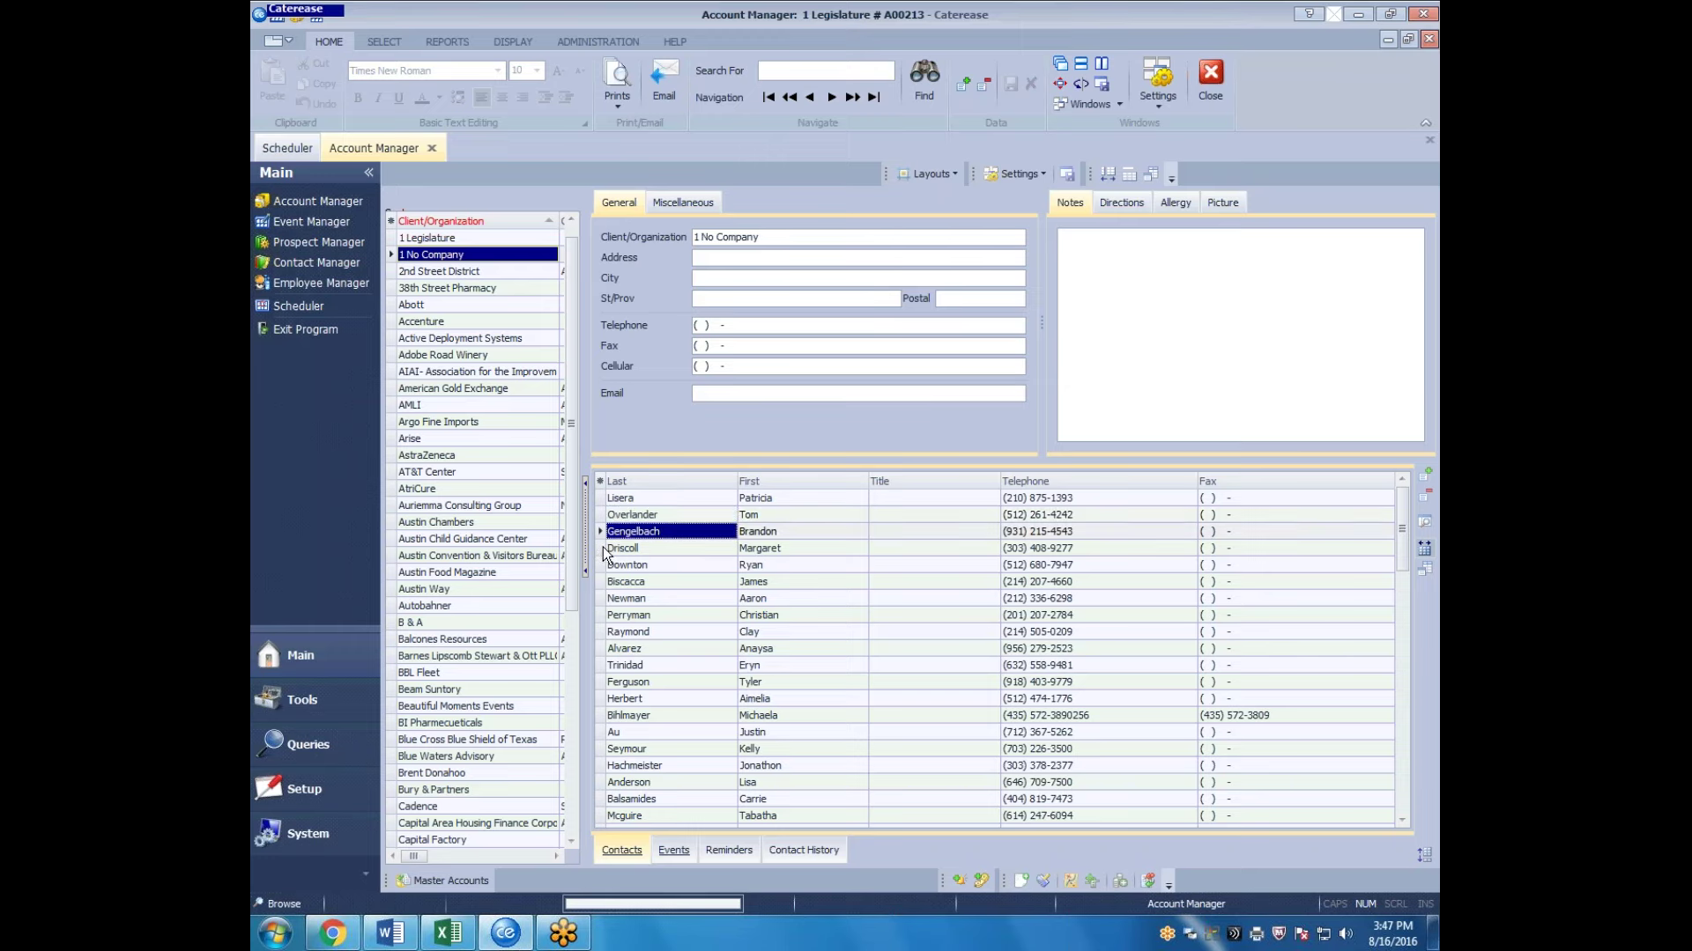
click(600, 499)
click(605, 516)
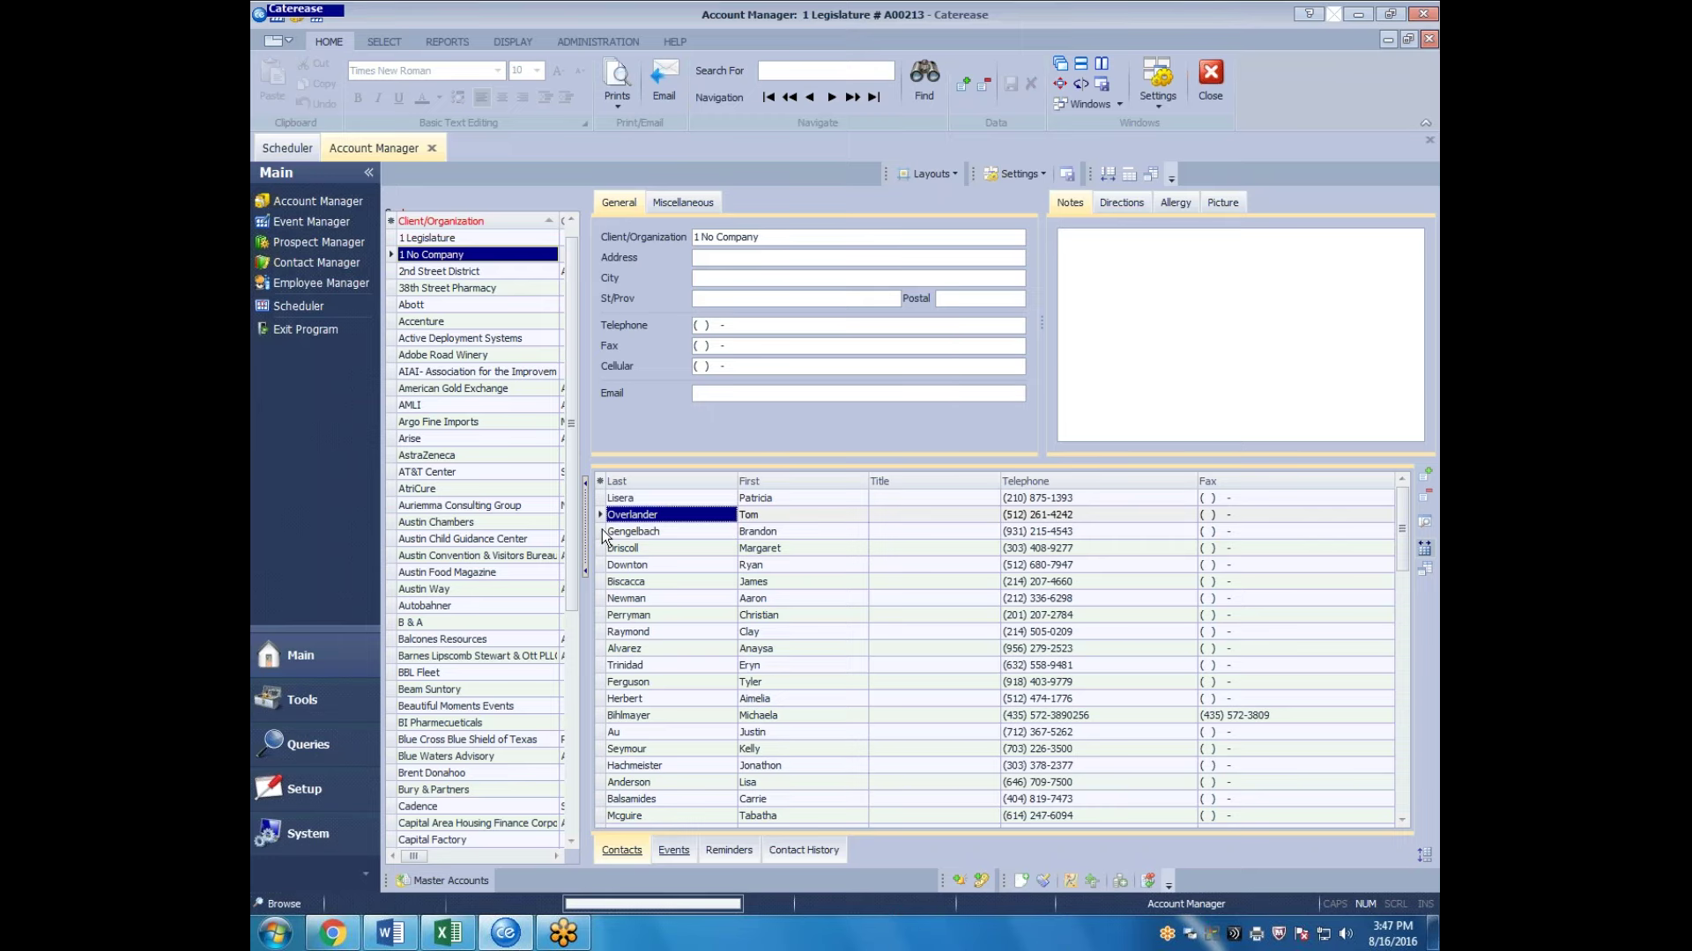
key(Down)
click(604, 566)
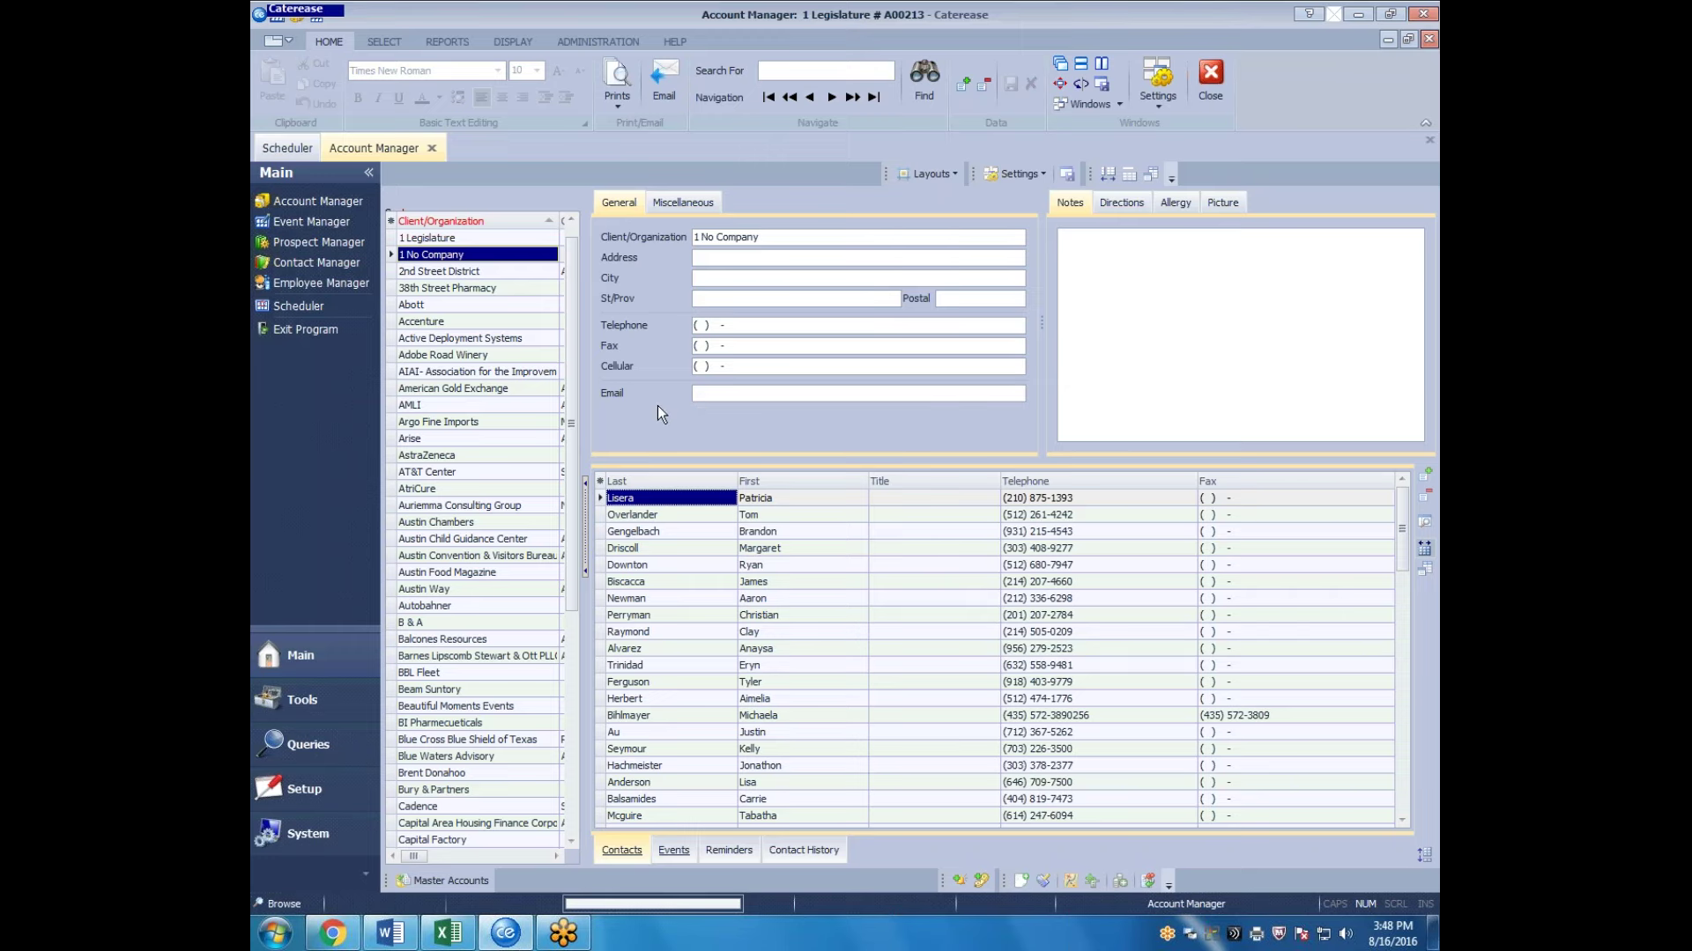
Open the Accounts Query and add a Client/Organization equals Accenture condition.
click(308, 744)
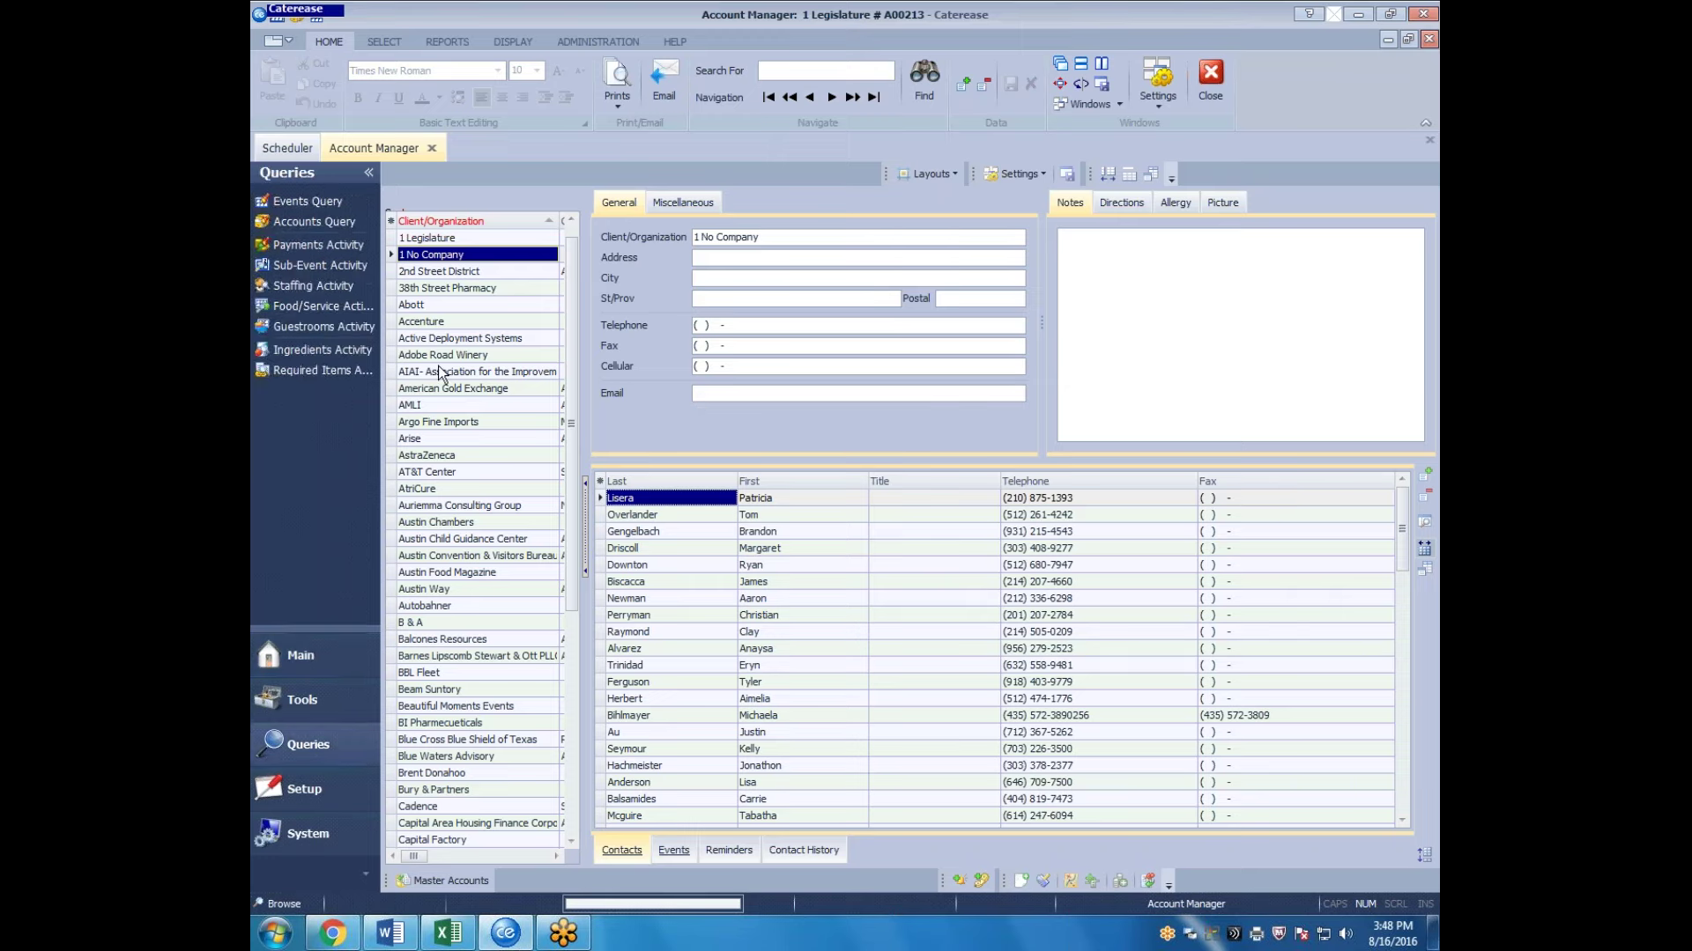
click(323, 224)
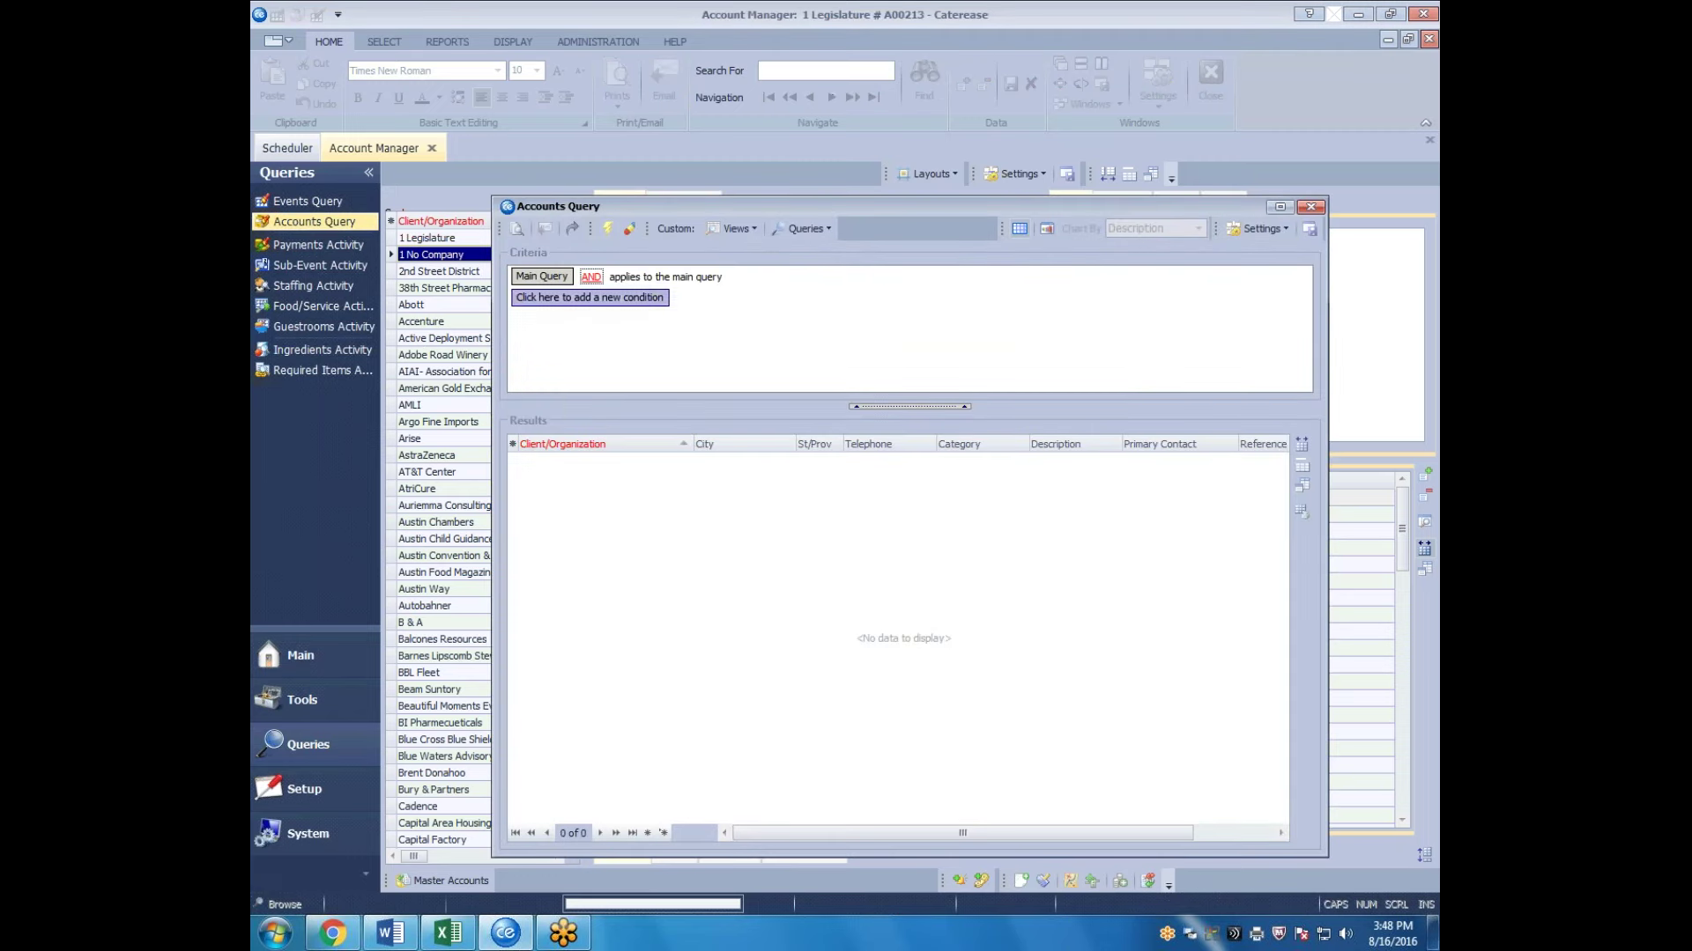
click(578, 298)
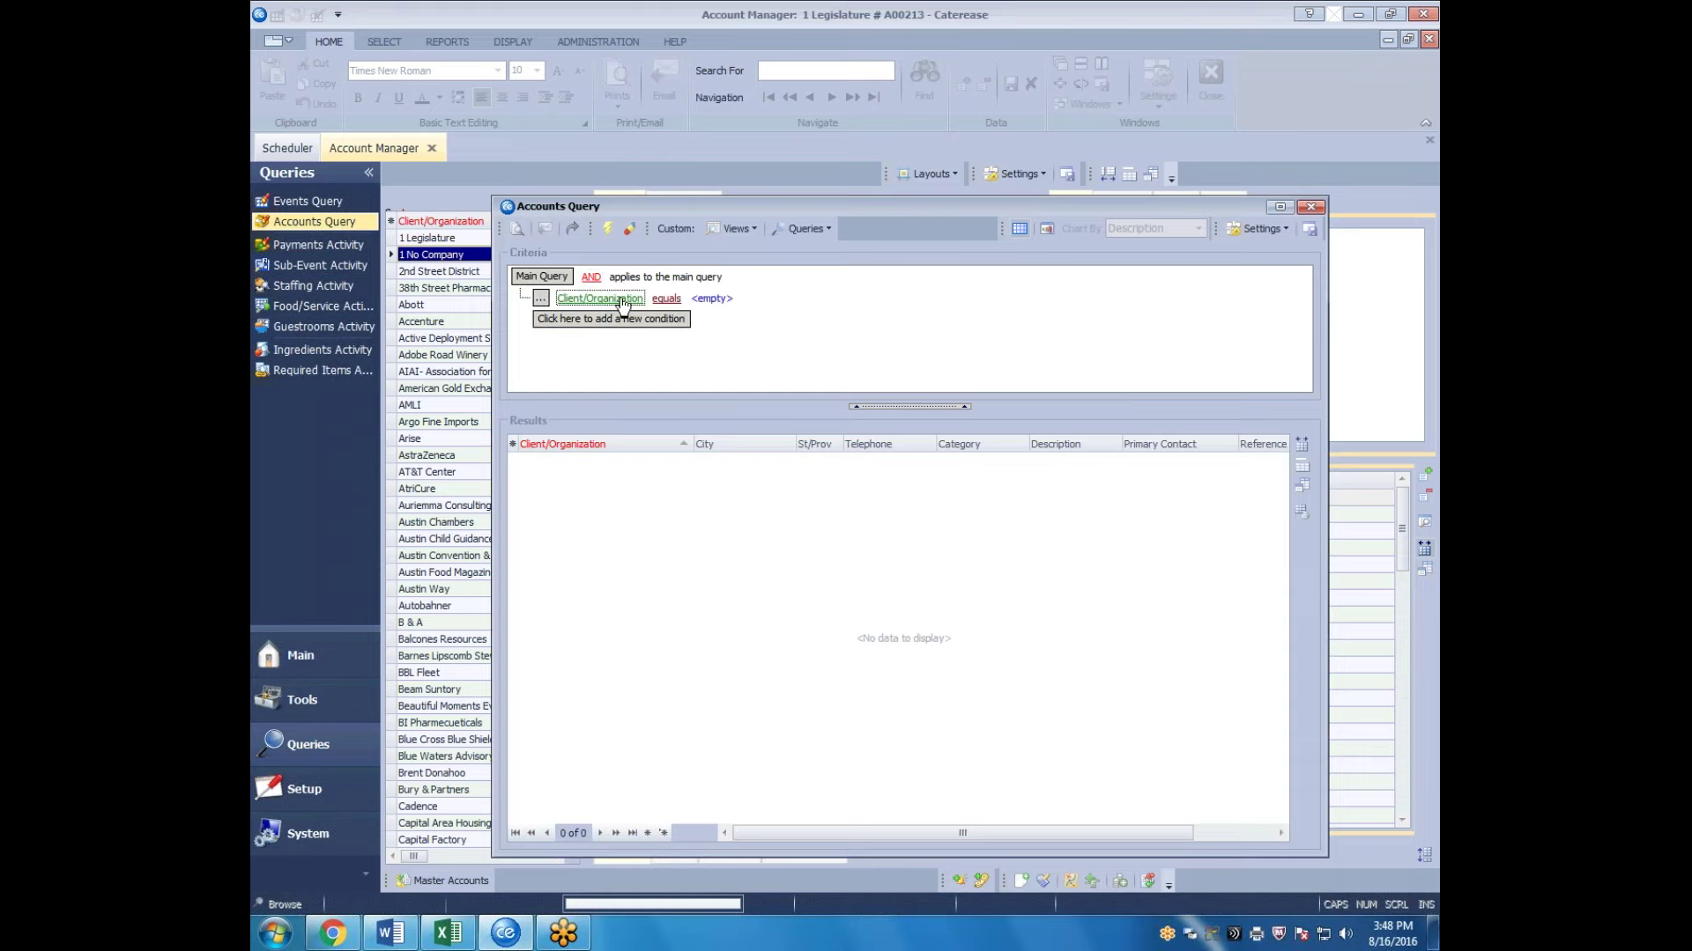
click(711, 299)
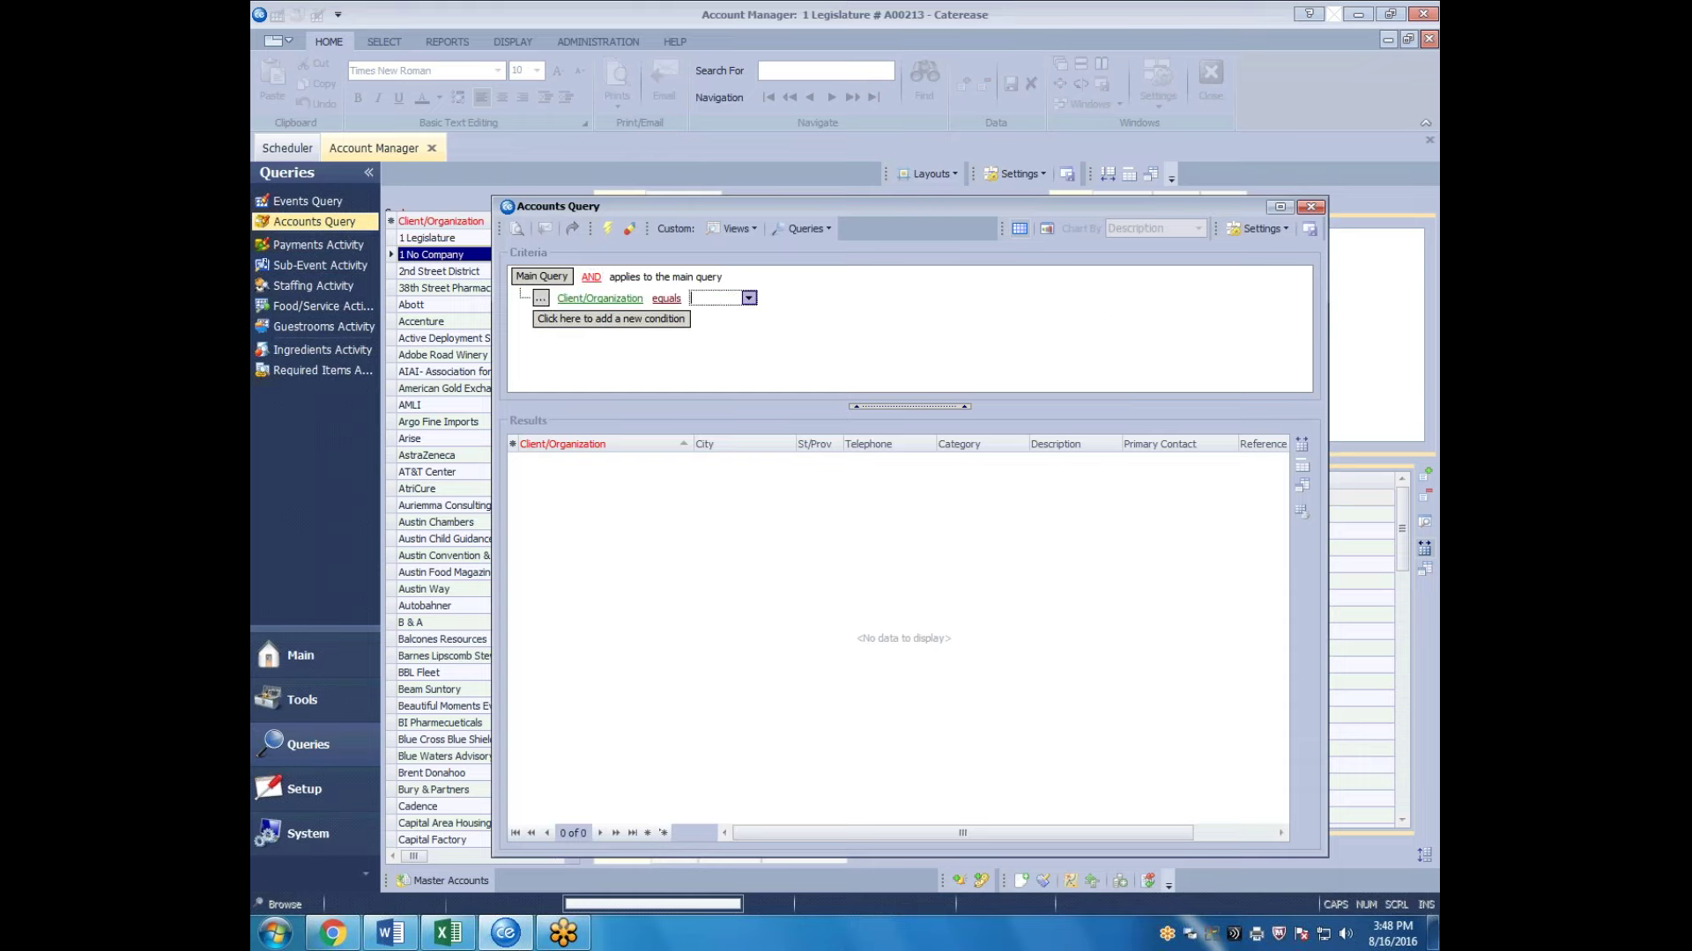
click(748, 298)
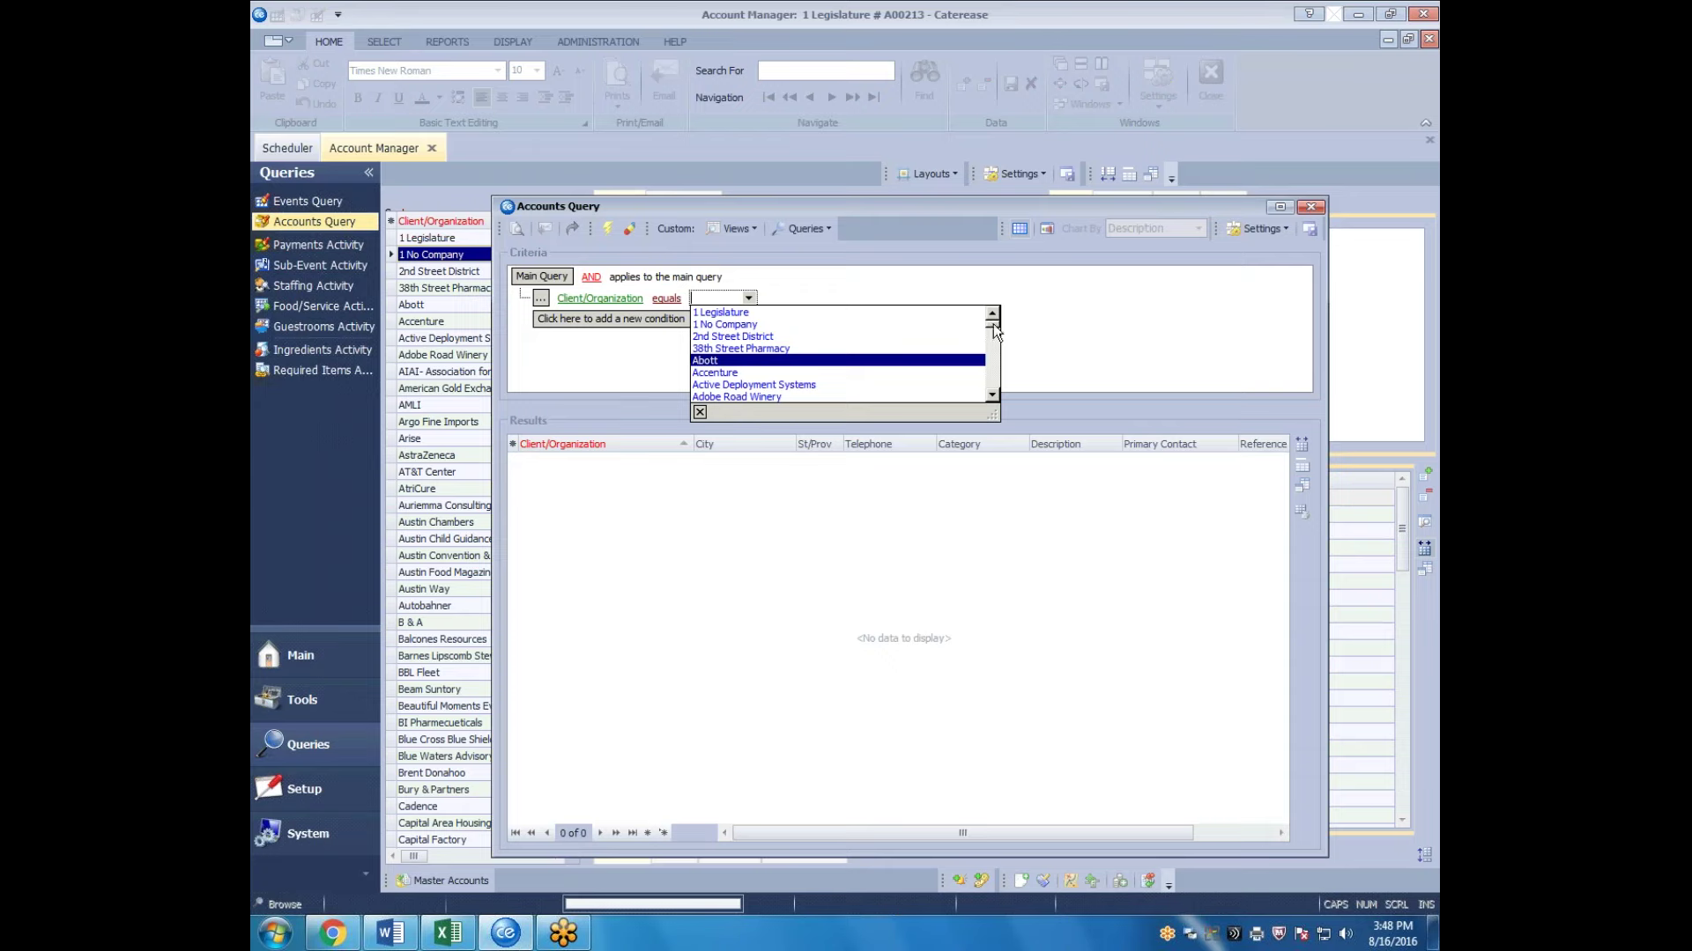
click(721, 374)
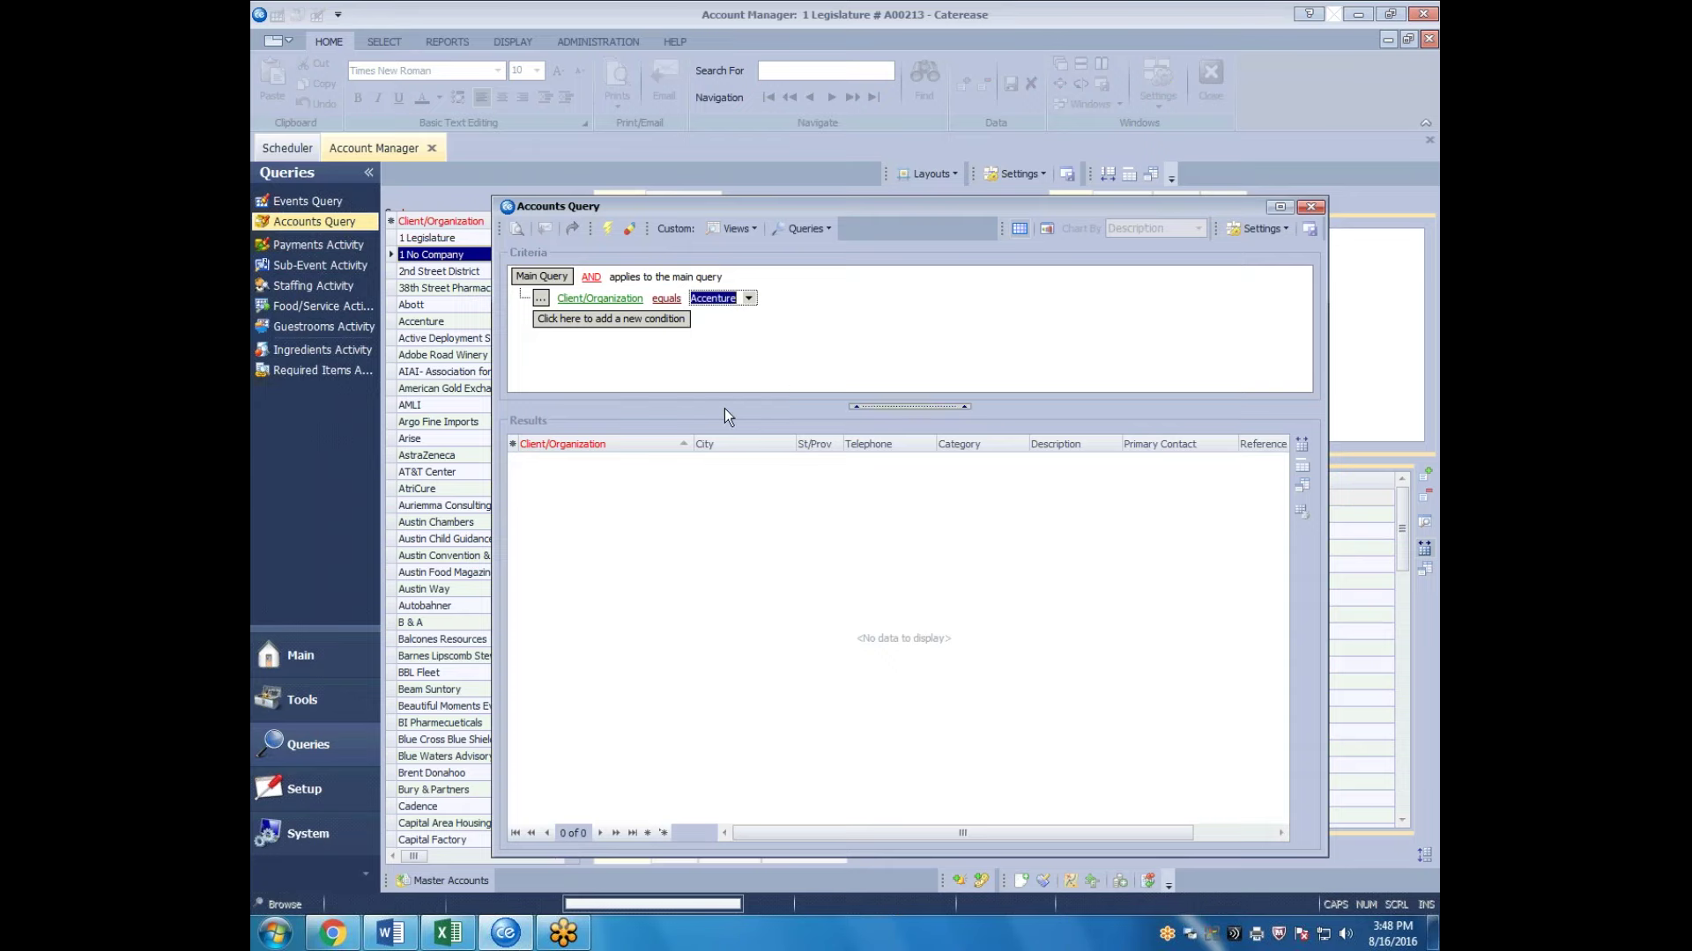
Run the query, review the single Accenture account returned, then close the query window.
click(609, 229)
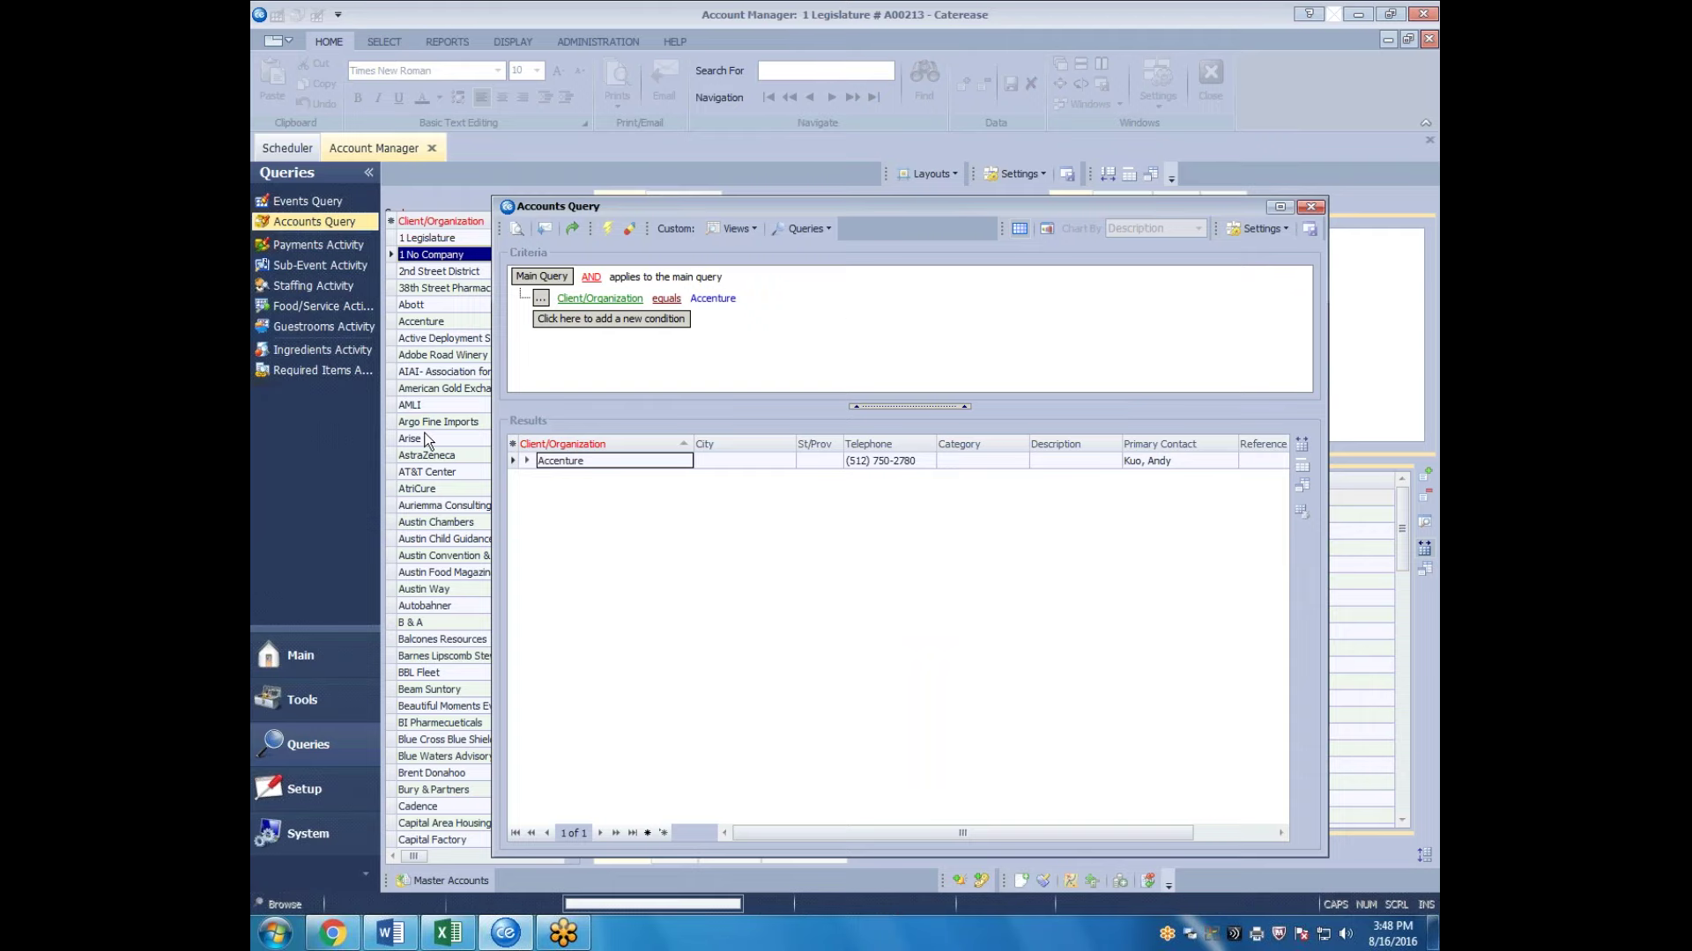
drag(703, 192, 532, 166)
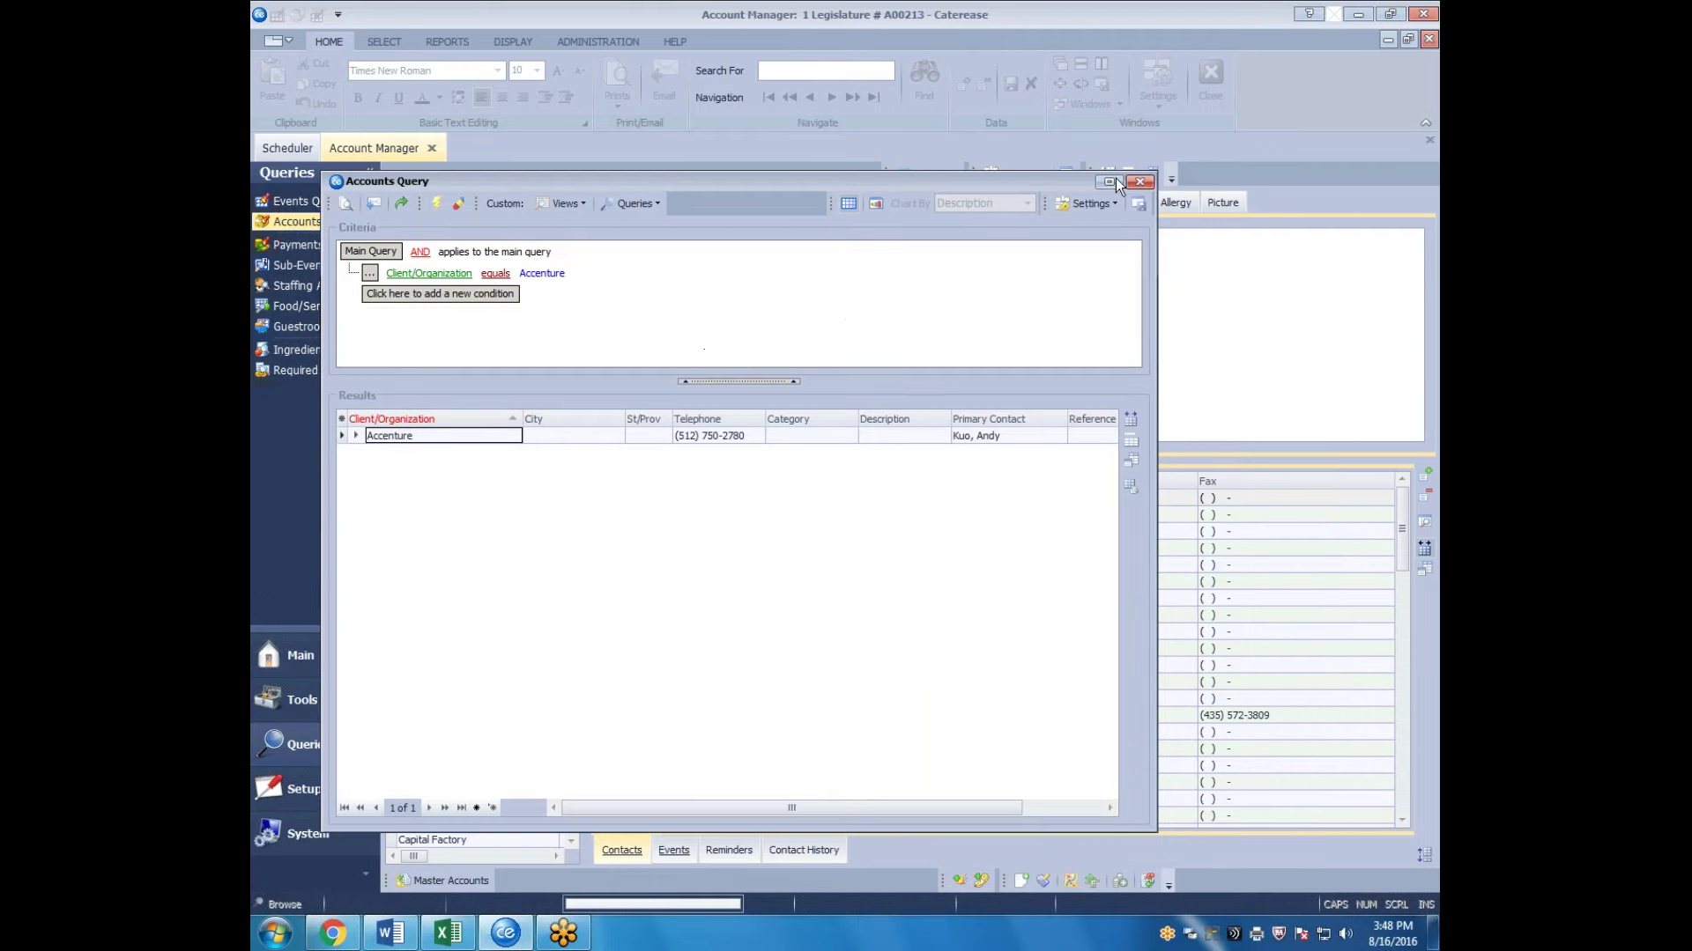
click(1142, 183)
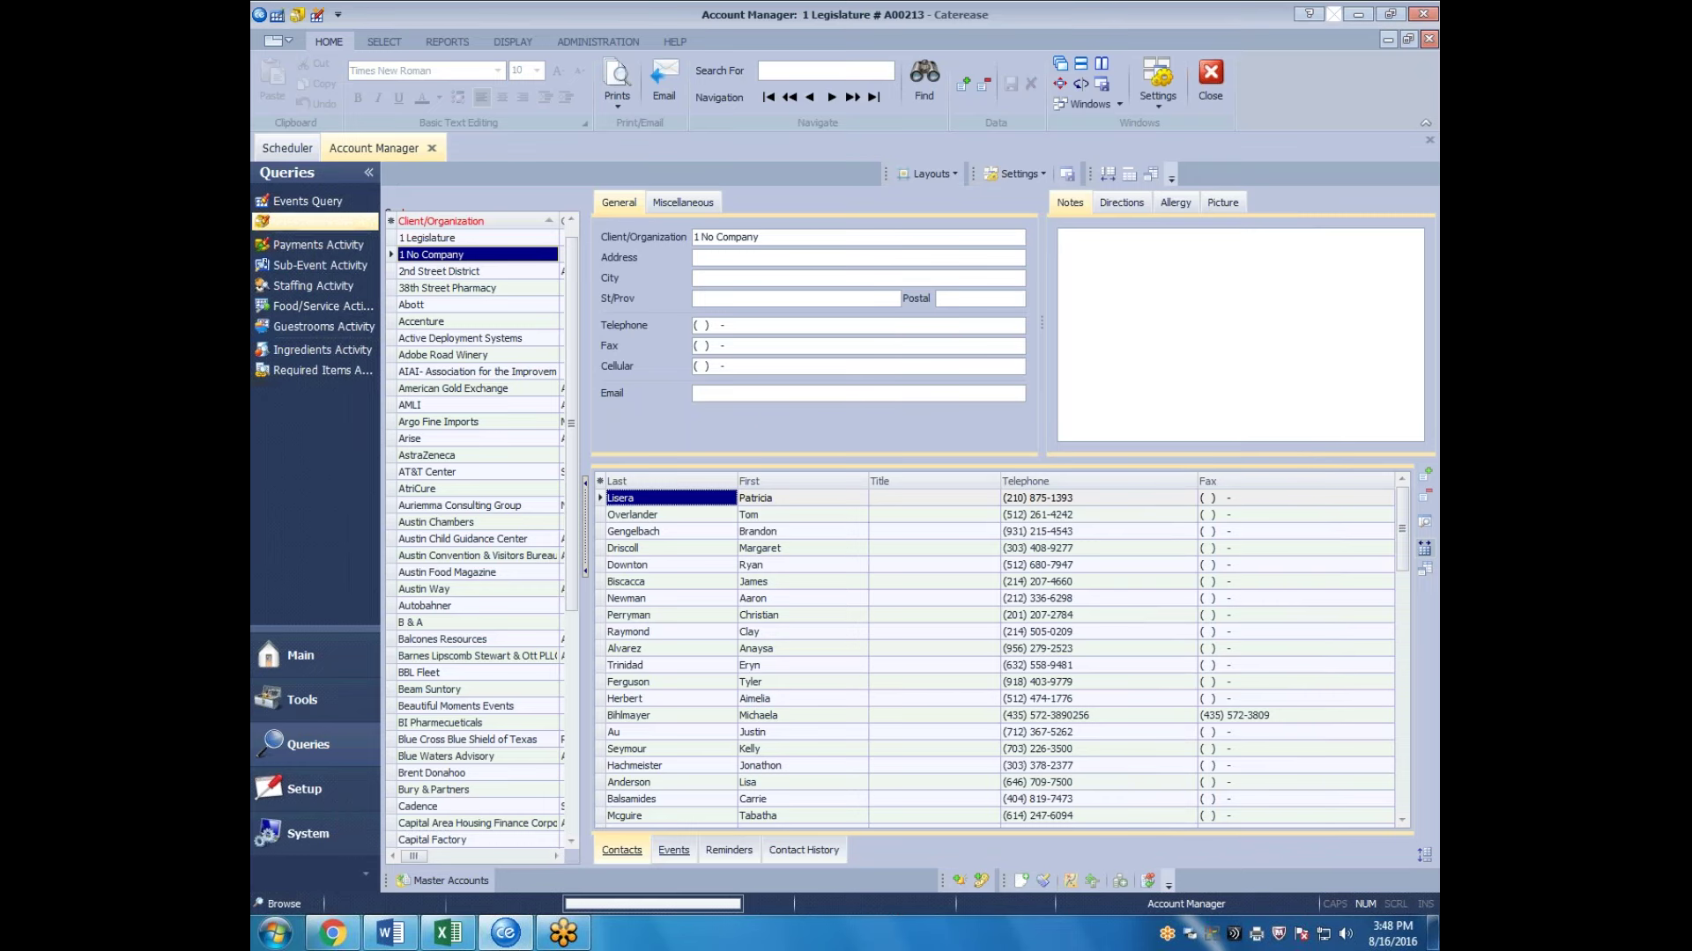
key(Up)
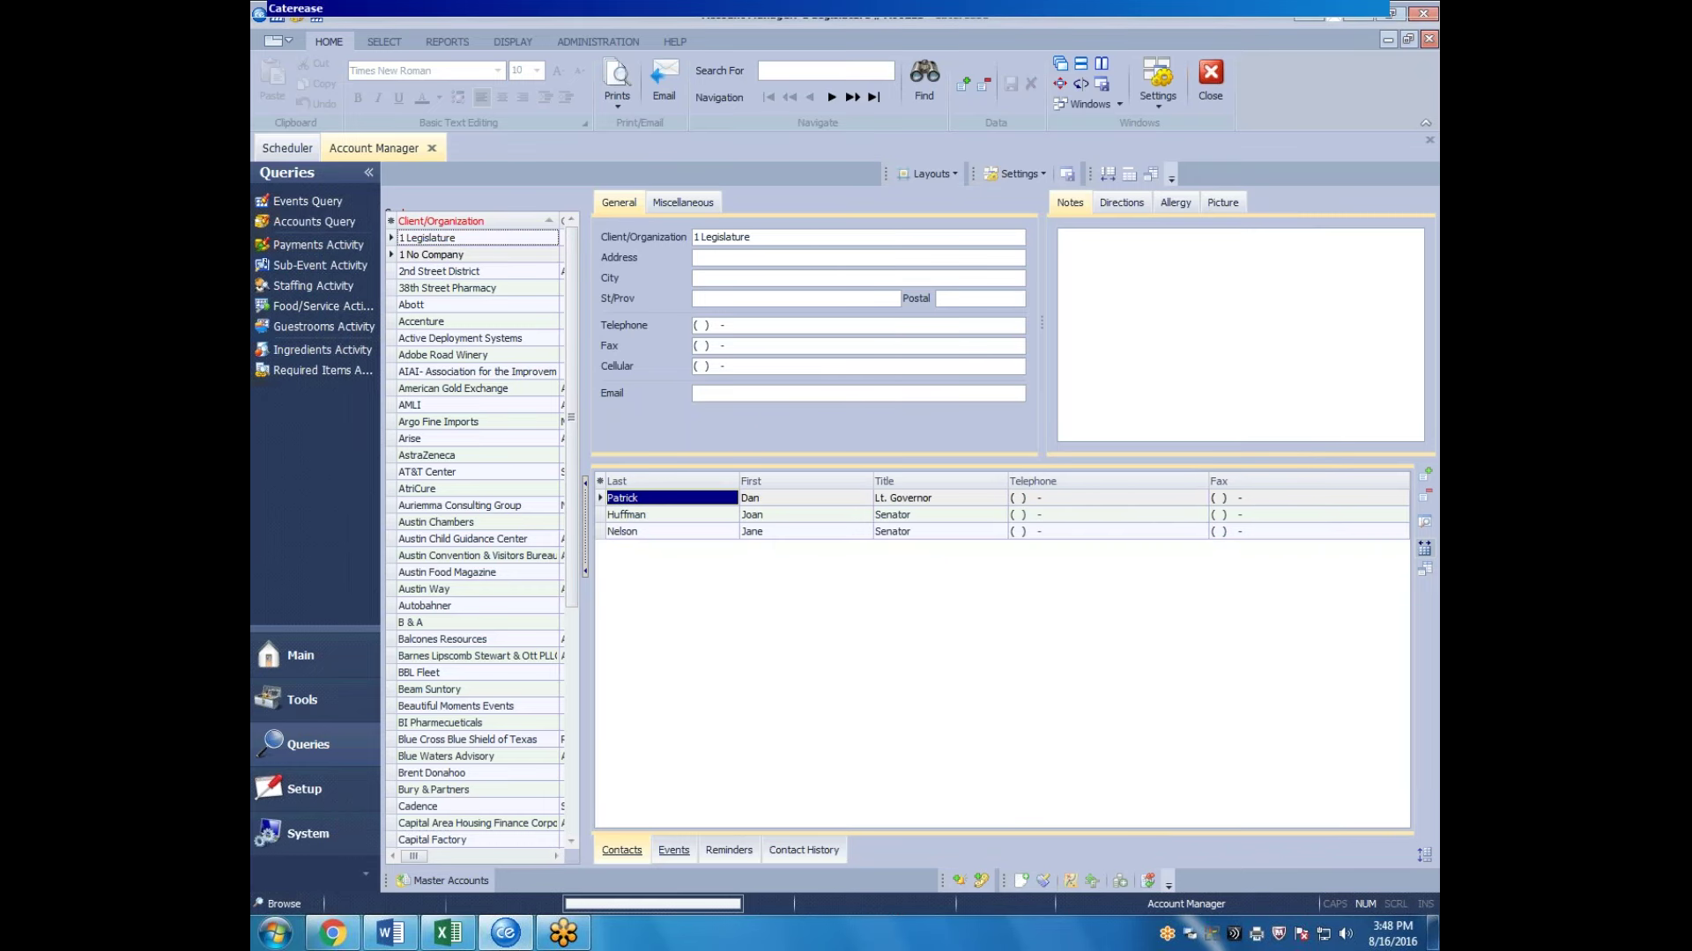